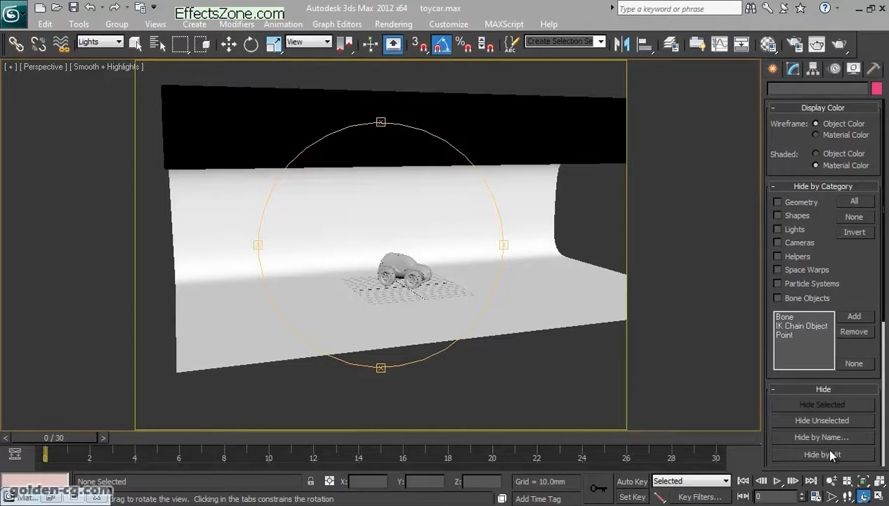
- Open the layer manager and hide the Glass layer
left_click_drag(566, 347, 399, 289)
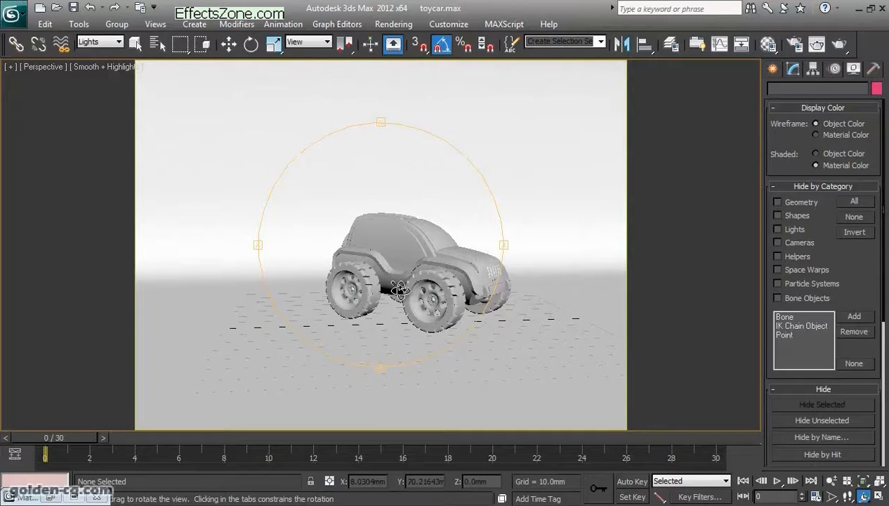
left_click_drag(399, 289, 479, 276)
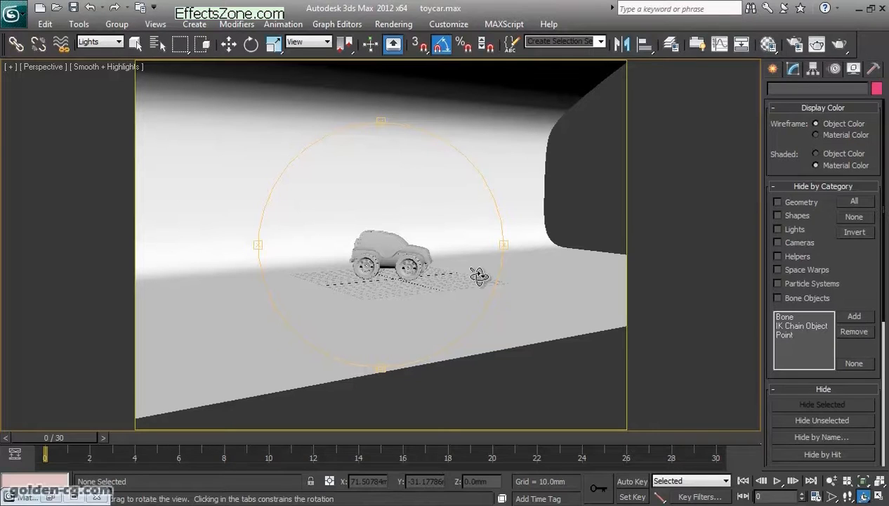
left_click_drag(472, 312, 423, 238)
left_click_drag(547, 240, 460, 304)
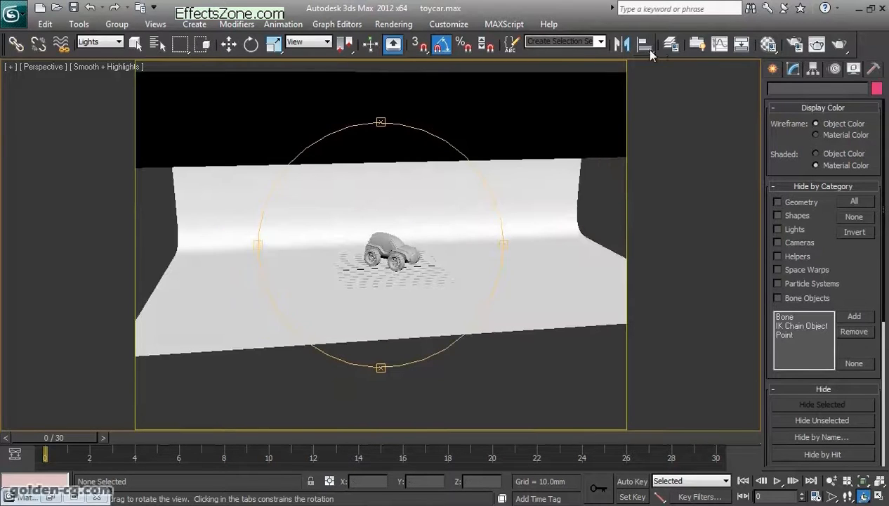
left_click(671, 44)
left_click_drag(199, 188, 705, 79)
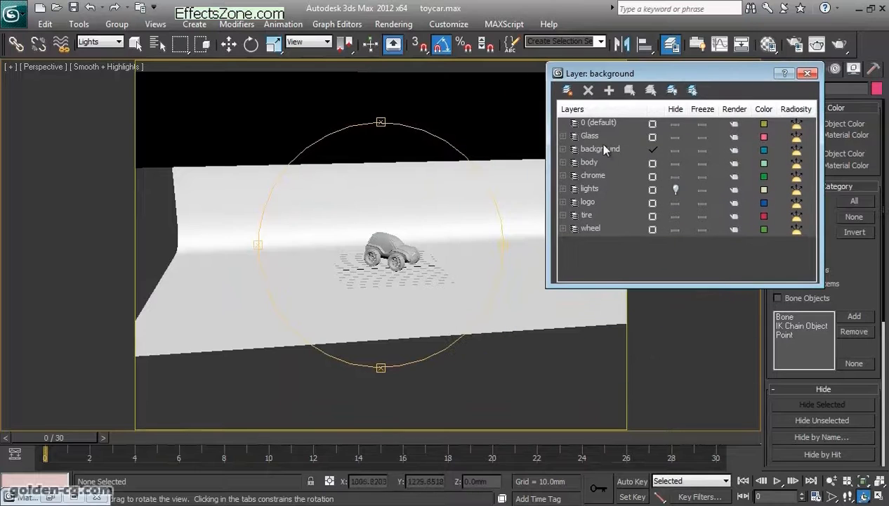
left_click(674, 137)
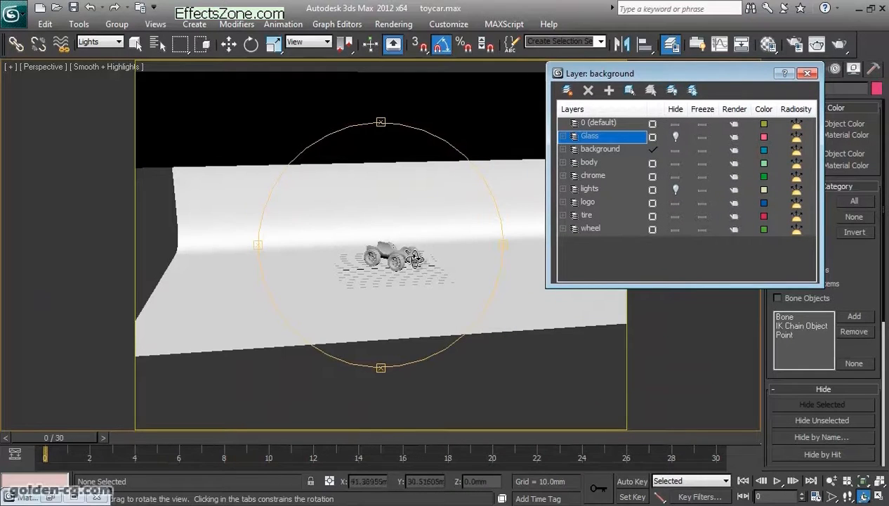
- Hide the body and chrome layers so those parts of the toy car leave the scene
left_click_drag(424, 256, 411, 243)
scroll(430, 269, "up", 4)
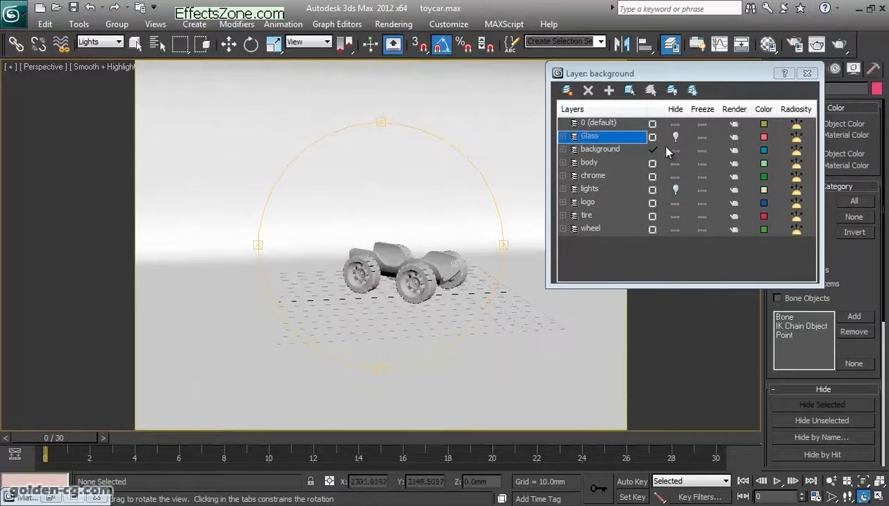
left_click(675, 150)
left_click(675, 149)
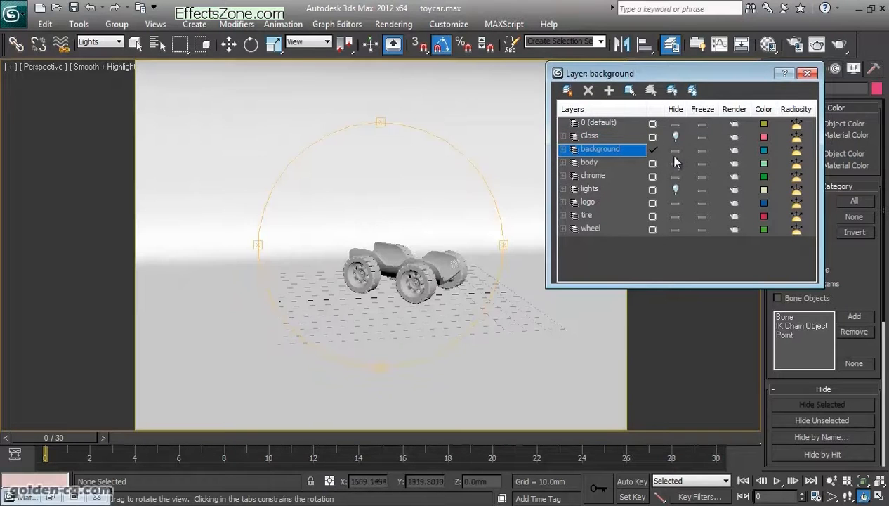
left_click(675, 162)
left_click(673, 177)
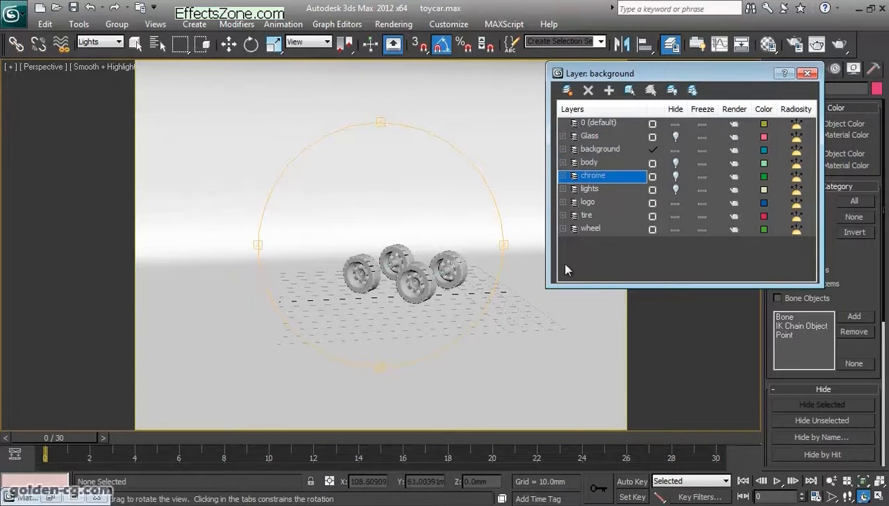
- Hide the logo, tire and wheel layers, leaving only the backdrop displayed
left_click(673, 203)
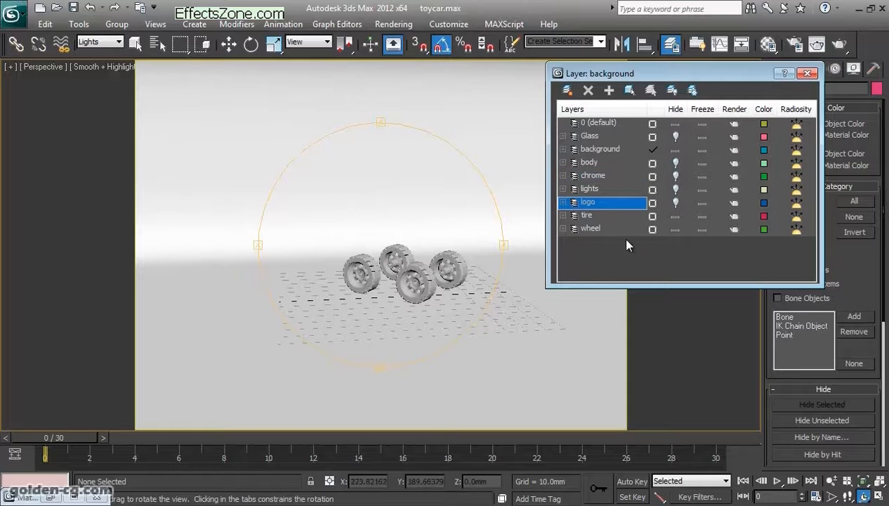
left_click(675, 216)
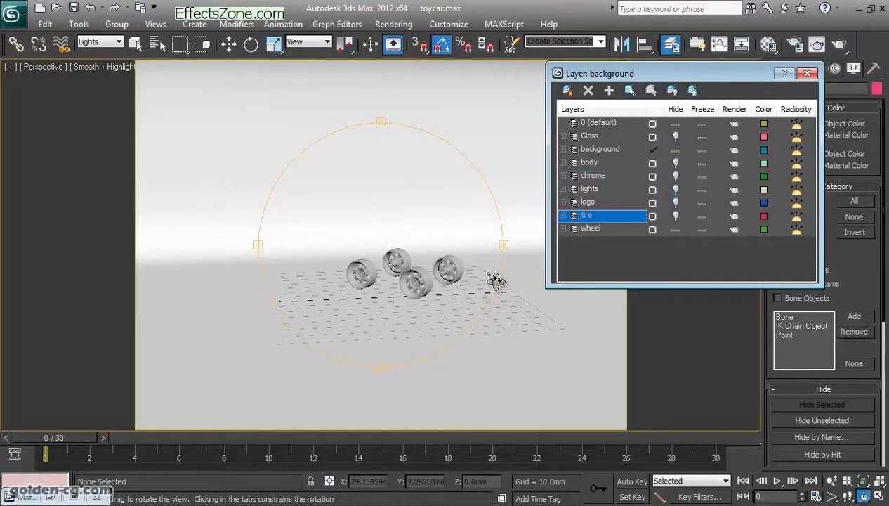
left_click(675, 229)
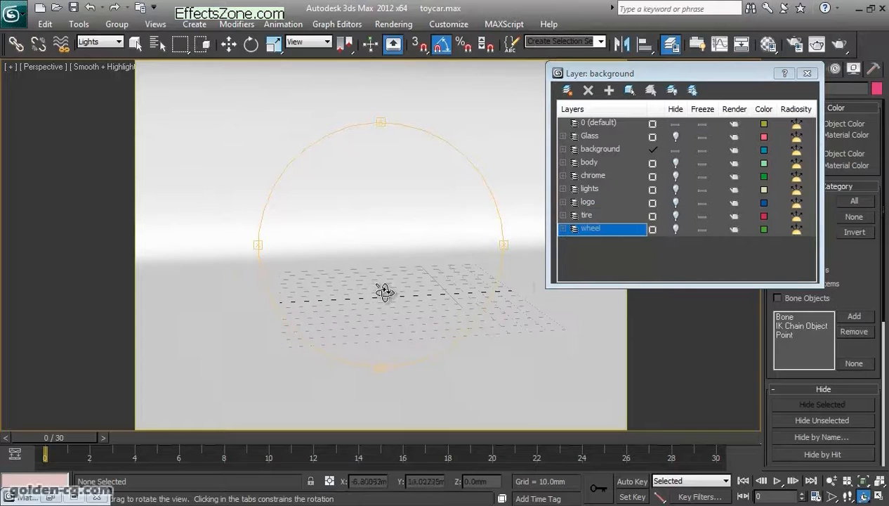
- Inspect the curved studio backdrop from several angles, hide the background layer and close the layer manager
left_click(674, 152)
left_click(674, 151)
scroll(417, 290, "down", 6)
left_click_drag(405, 290, 250, 257)
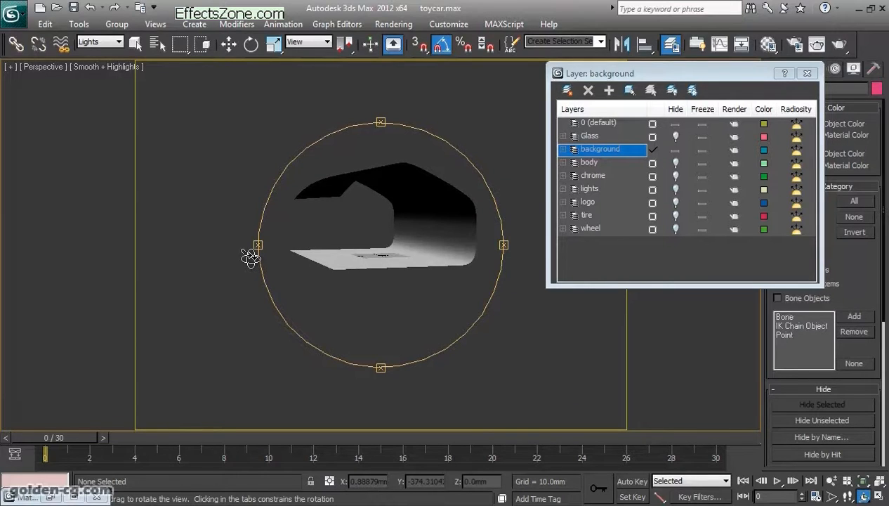
left_click_drag(254, 254, 390, 287)
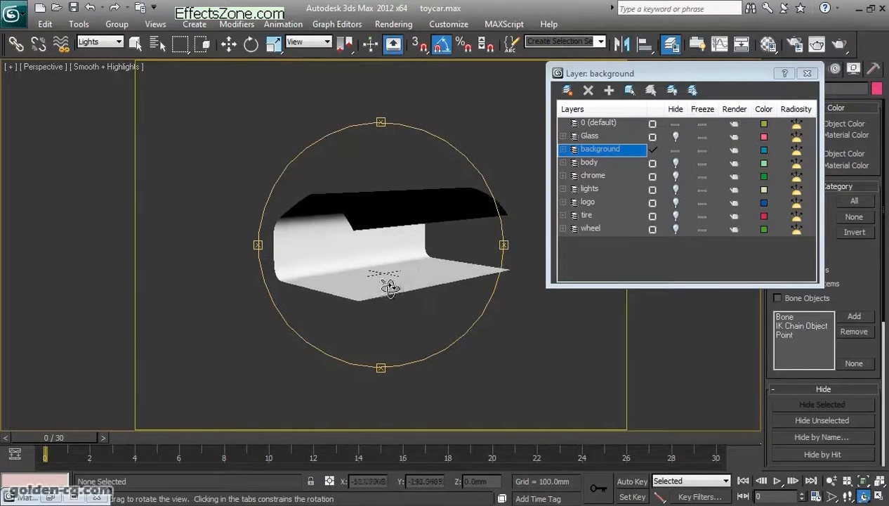
left_click(675, 150)
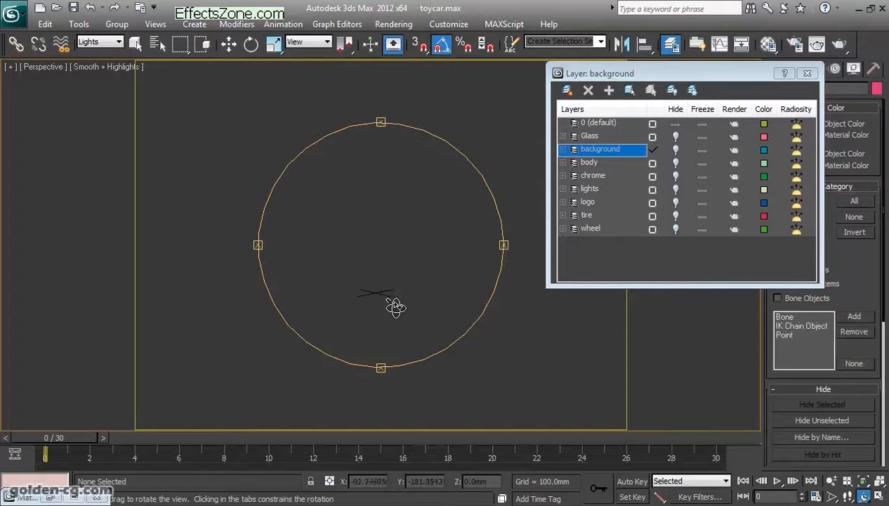
left_click(807, 73)
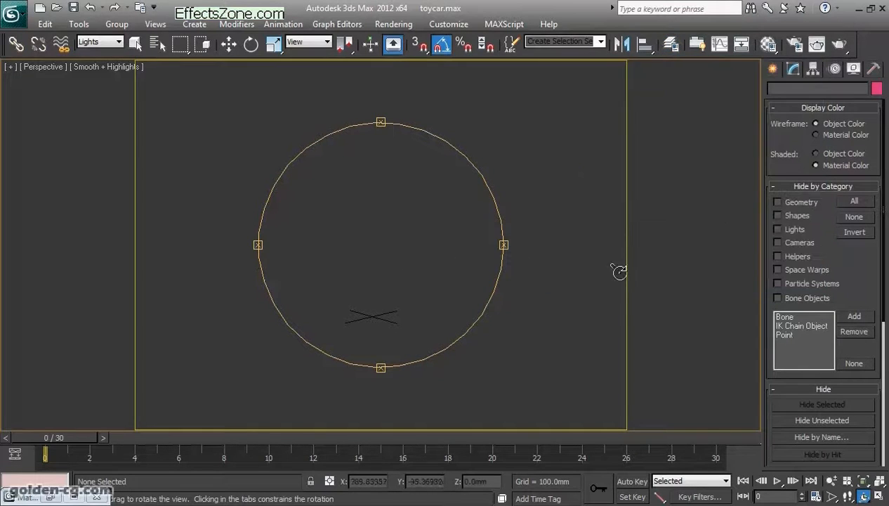
- Show the spline creation tools, switch to four viewports with the default extents, and activate the Front view
left_click(773, 69)
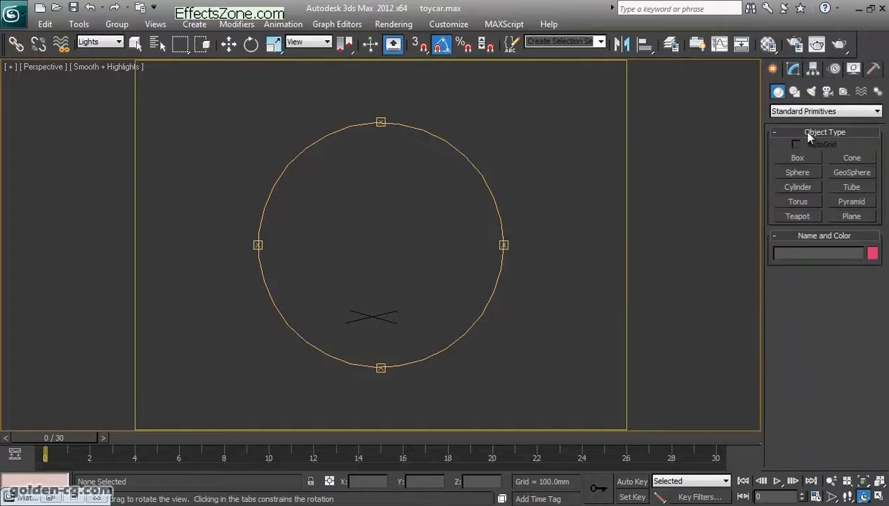
left_click(794, 91)
left_click(881, 495)
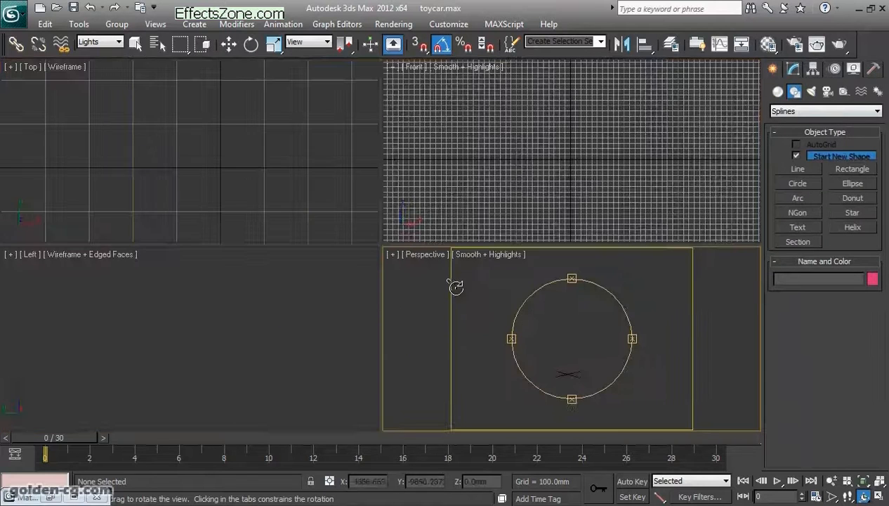
left_click(880, 482)
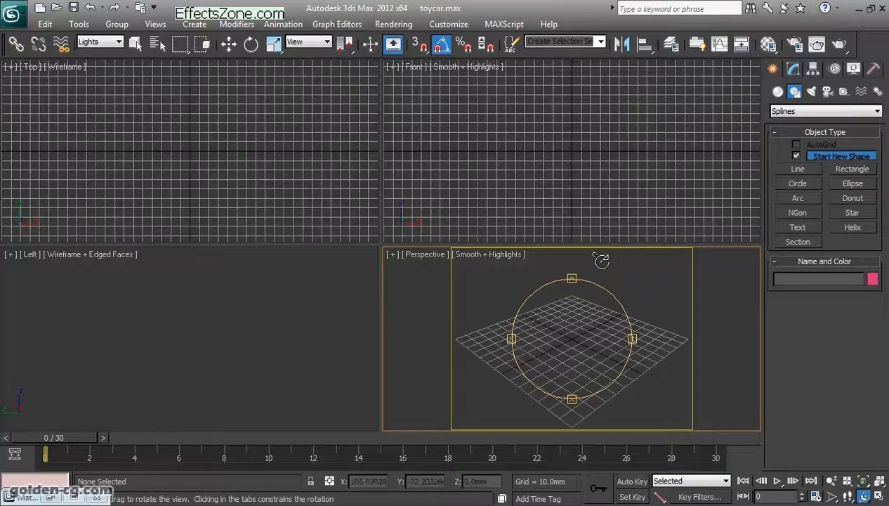
left_click(478, 182)
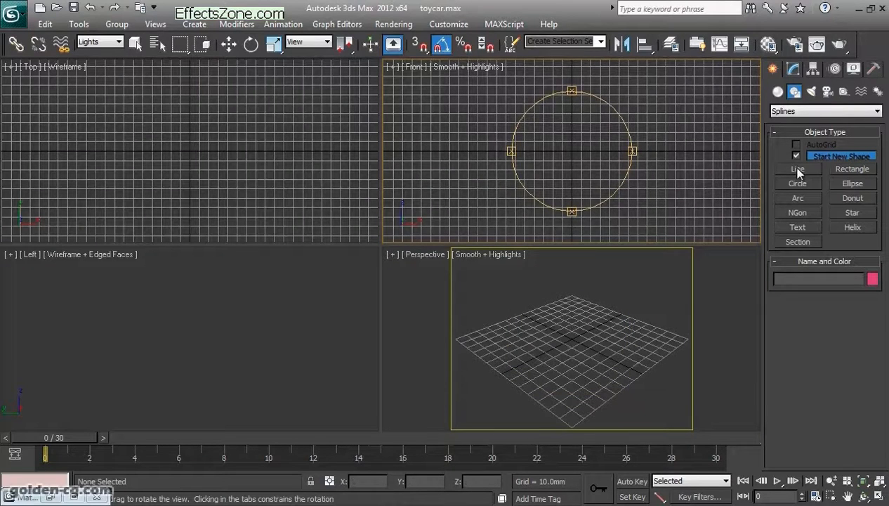
left_click(798, 169)
left_click(648, 209)
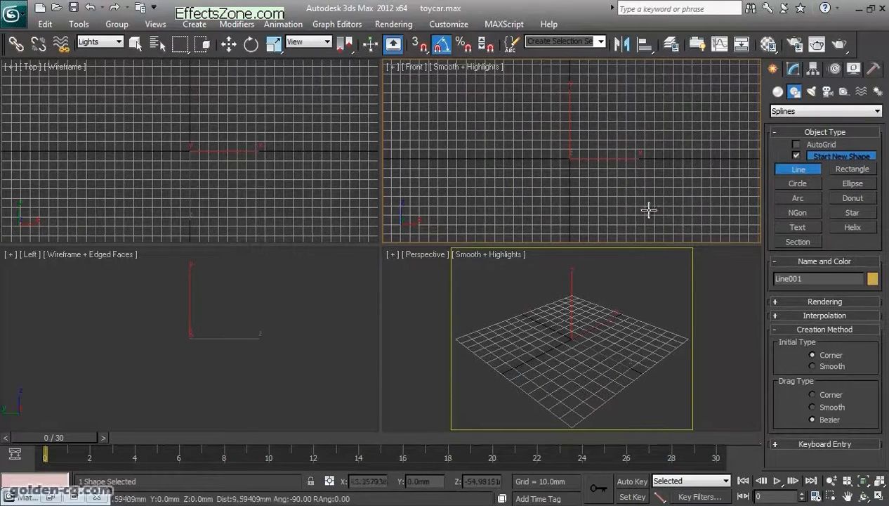
right_click(559, 203)
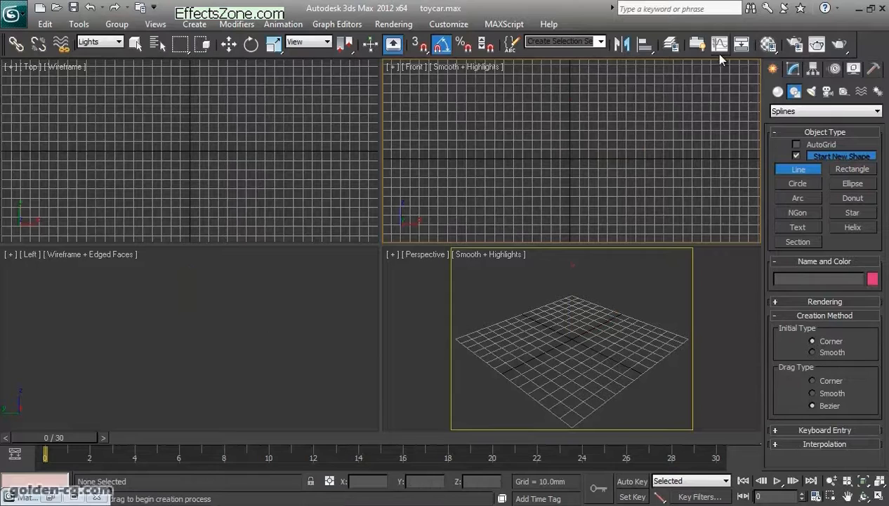
- Make layer 0 (default) the current layer and close the layer manager
left_click(671, 43)
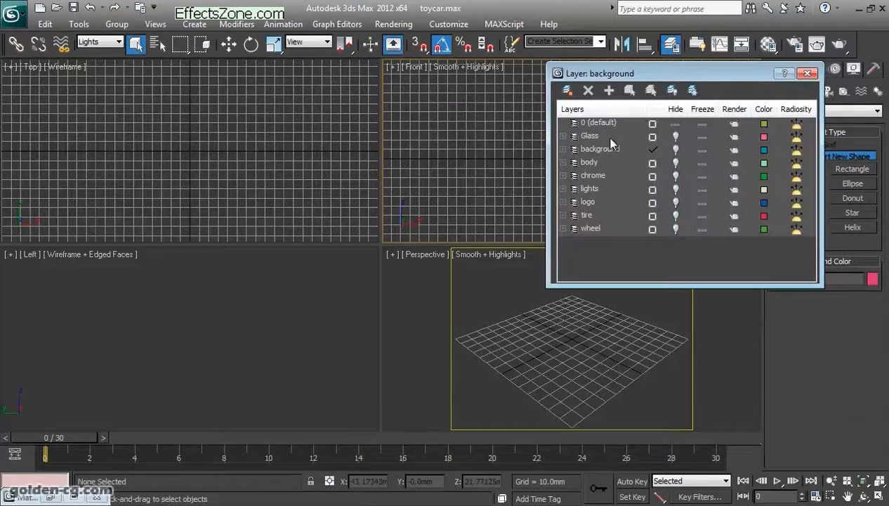
left_click(652, 124)
left_click(807, 73)
- Draw an open Line profile in the Front view: a floor about 208 mm long, a small bevelled corner, a vertical wall and an angled roof
mouse_move(584, 197)
middle_mouse_down()
mouse_move(570, 209)
mouse_move(591, 185)
middle_mouse_up()
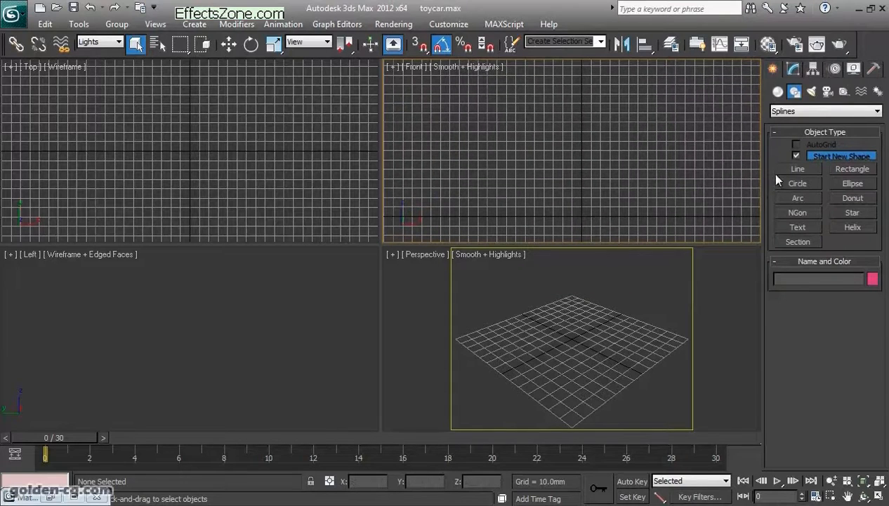
left_click(792, 170)
left_click(690, 215)
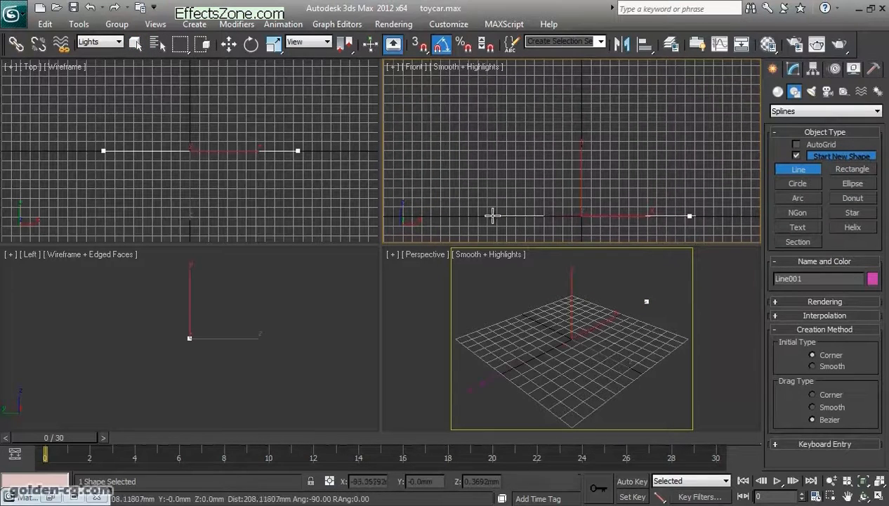
left_click(484, 215)
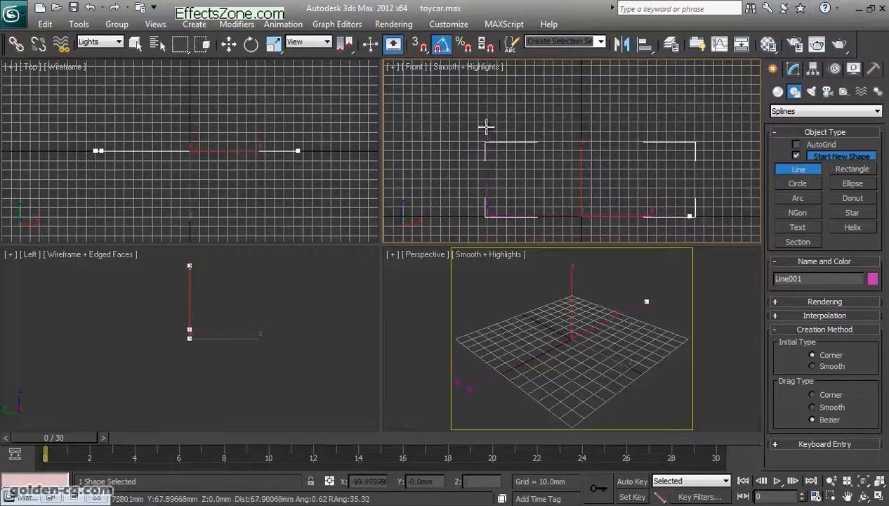
left_click(484, 91)
left_click(599, 61)
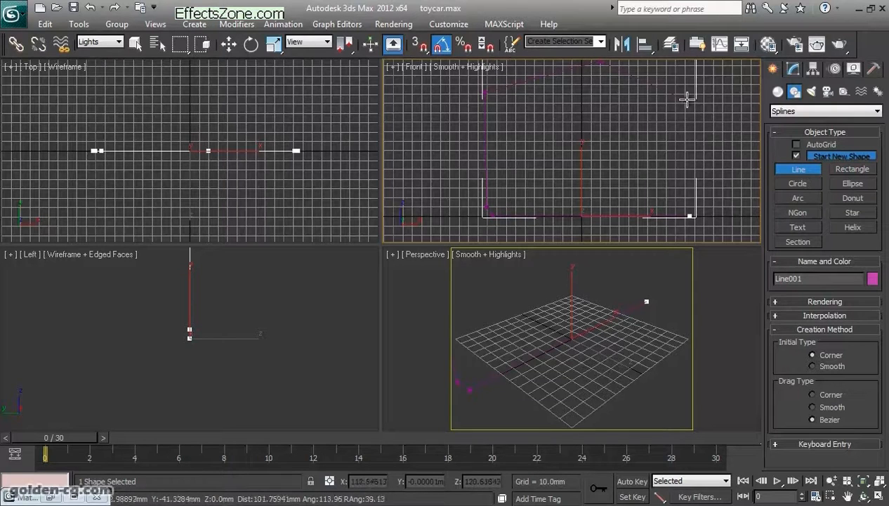
left_click(692, 102)
right_click(690, 149)
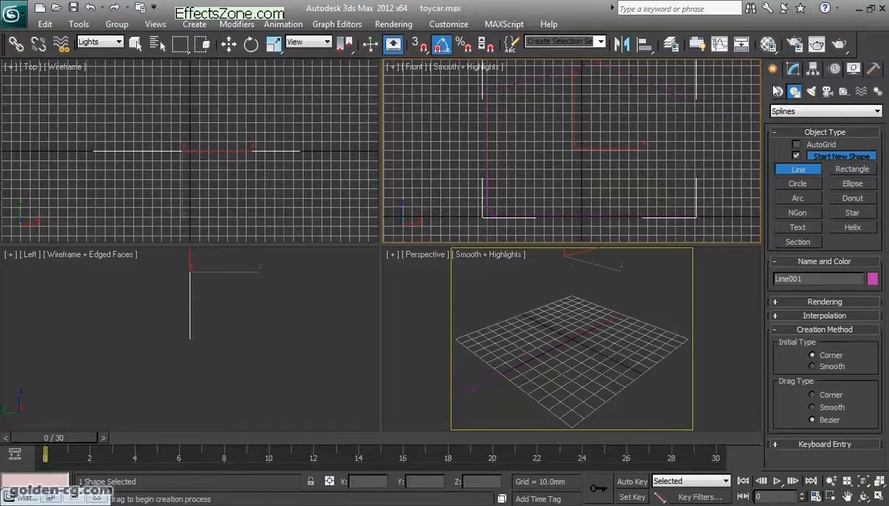
- Apply an Extrude modifier to the line profile with an amount of 567 mm
left_click(793, 68)
scroll(629, 309, "down", 6)
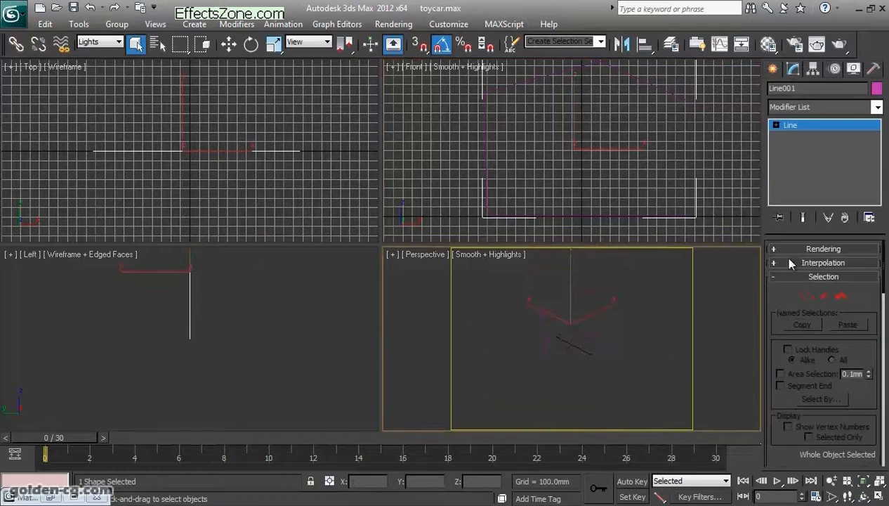
left_click(816, 114)
key("e")
key("e")
key("e")
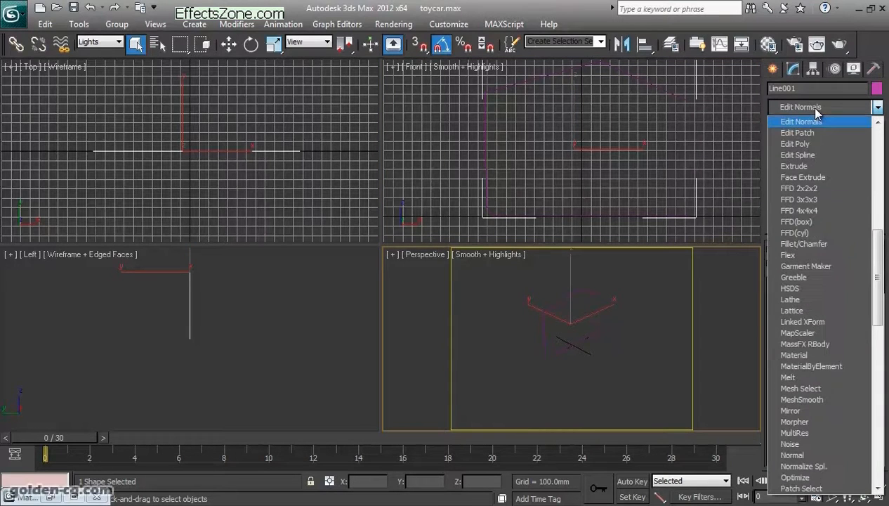
key("e")
key("e")
key("e")
key("Return")
left_click_drag(862, 269, 862, 207)
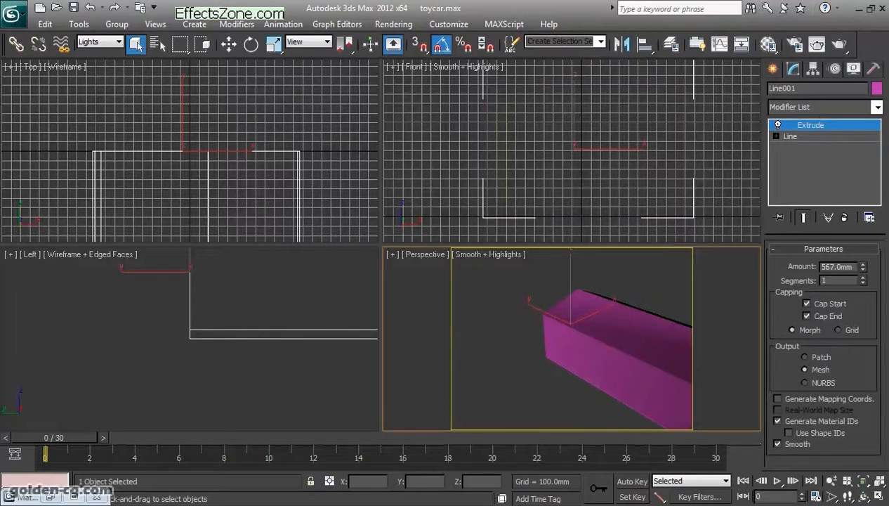
- Hide the Front view's grid and enter Vertex level of the base Line beneath the Extrude modifier
right_click(486, 209)
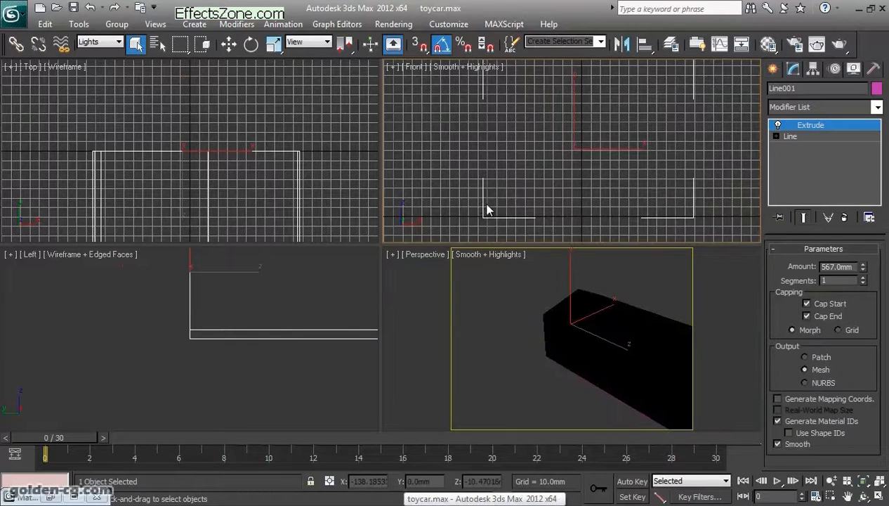
key("g")
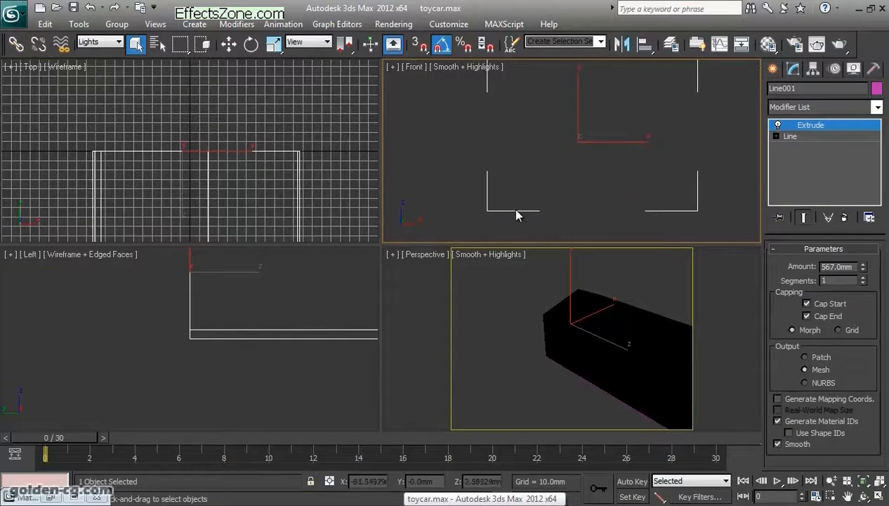
left_click(778, 137)
left_click(775, 137)
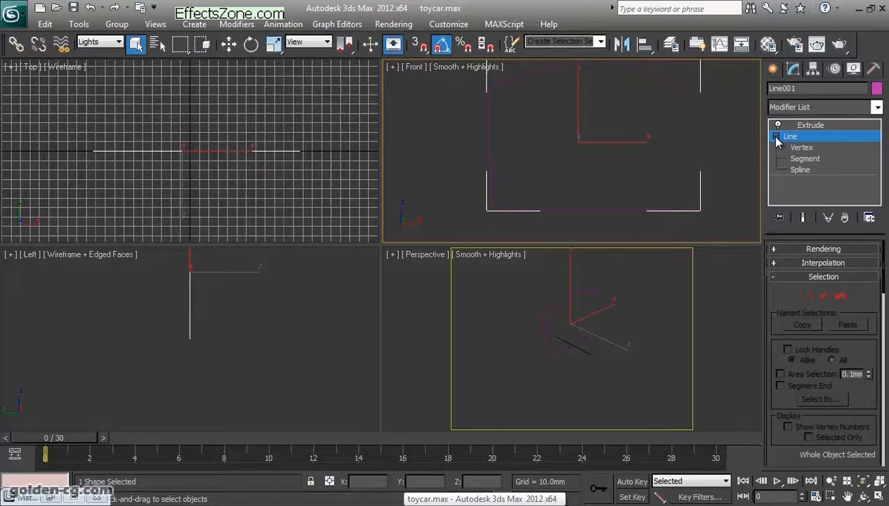
left_click(805, 296)
- Select the two vertices of the bevelled corner where the profile's floor meets its wall
left_click_drag(549, 234, 447, 167)
scroll(474, 202, "up", 4)
middle_click_drag(481, 219, 551, 143)
scroll(551, 144, "up", 4)
middle_click_drag(523, 183, 591, 155)
- Leave the Line's Vertex level and delete the extruded line profile
left_click_drag(767, 424, 786, 252)
left_click_drag(837, 337, 803, 347)
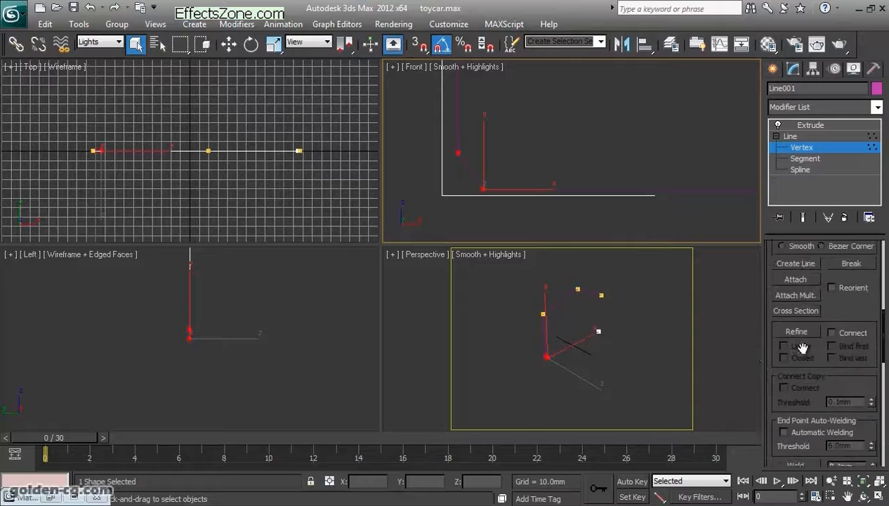
scroll(803, 347, "down", 5)
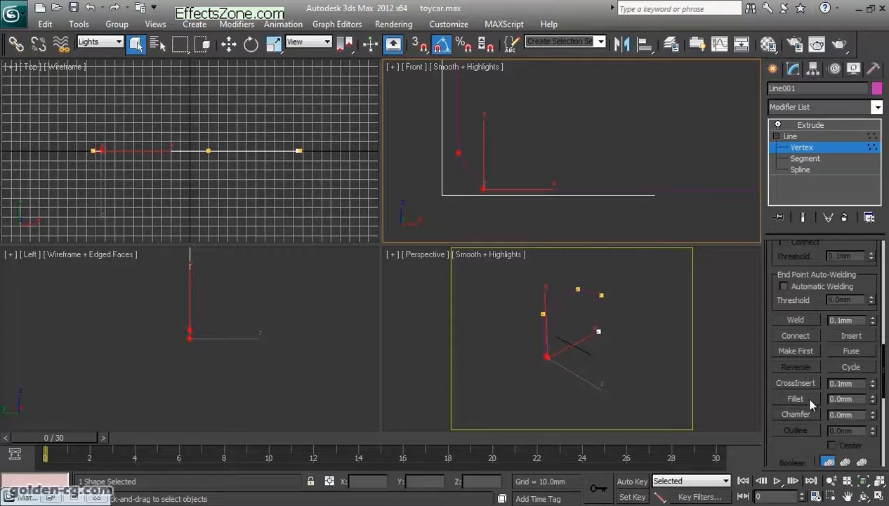
left_click(798, 147)
left_click(804, 129)
middle_click_drag(588, 364, 569, 366, "alt")
key("Delete")
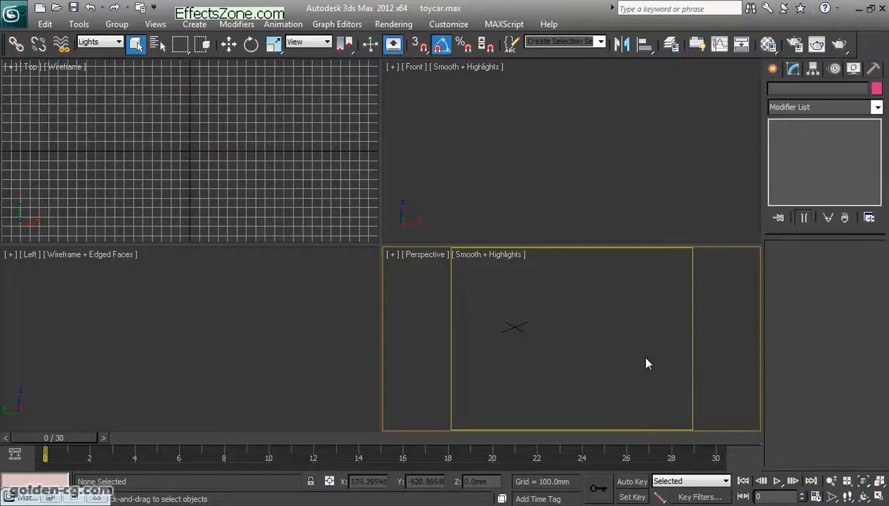
- Create a plane about 294 mm long and 474 mm wide in the Top view with one length and one width segment
left_click(773, 69)
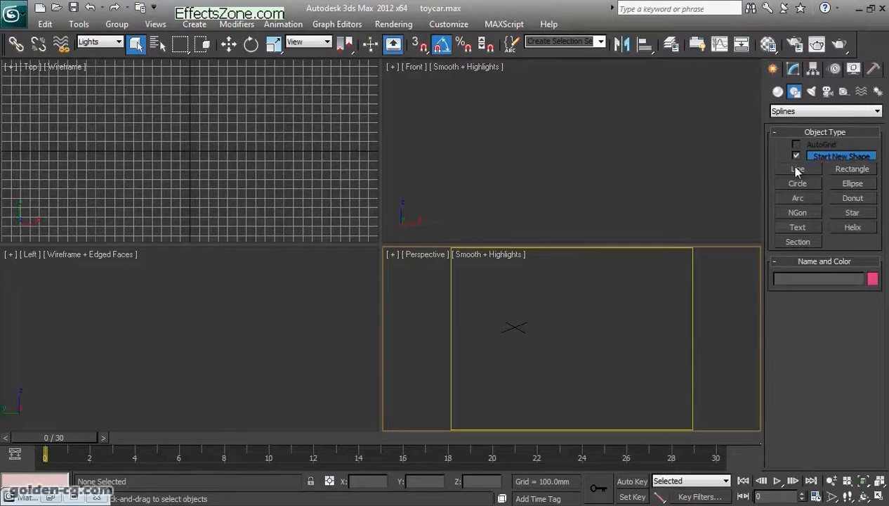
left_click(776, 91)
left_click(852, 217)
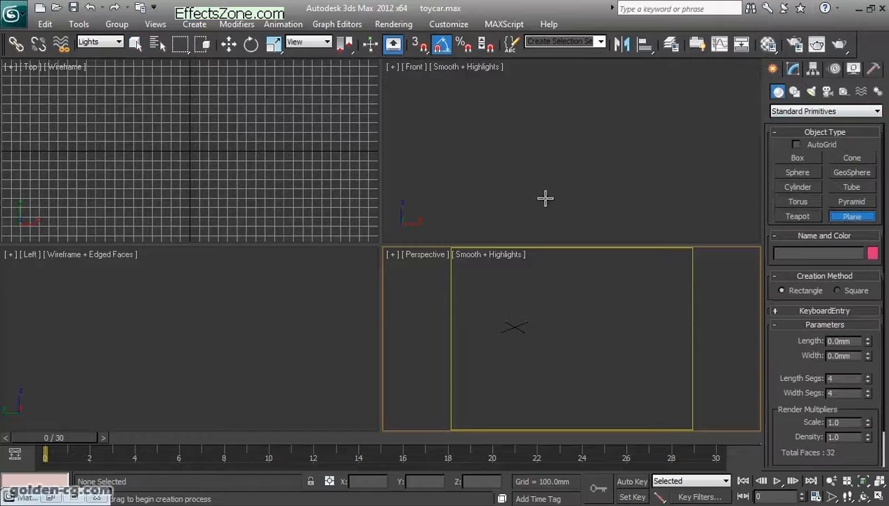
scroll(134, 188, "up", 5)
left_click_drag(99, 118, 257, 215)
right_click(867, 378)
right_click(868, 392)
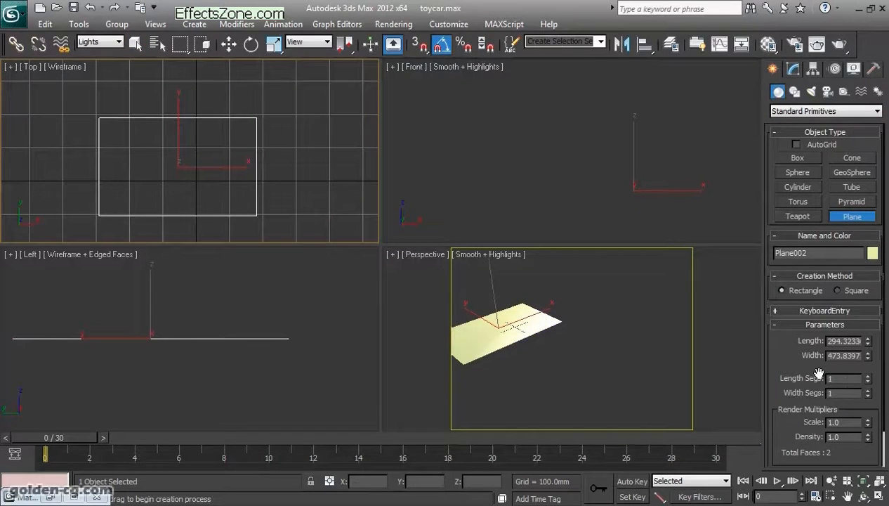
- Convert the plane to an Editable Poly
left_click(229, 44)
right_click(533, 321)
right_click(493, 321)
mouse_move(539, 433)
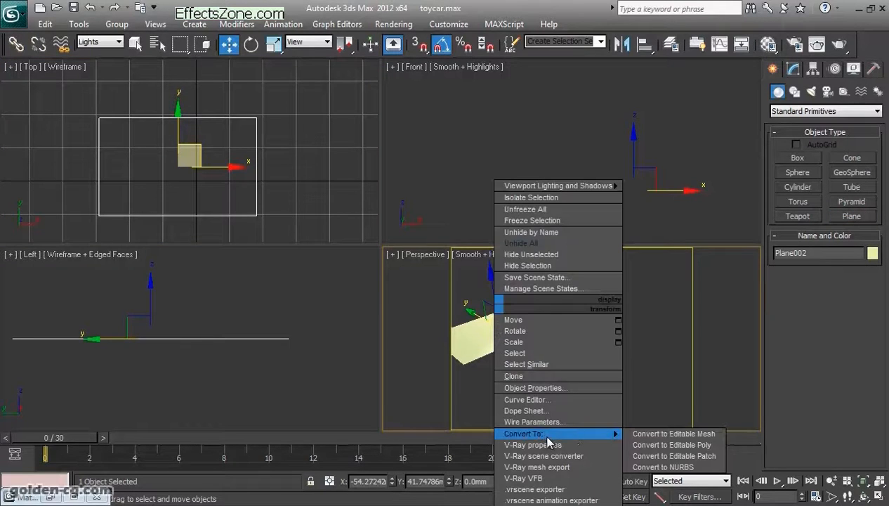
left_click(672, 444)
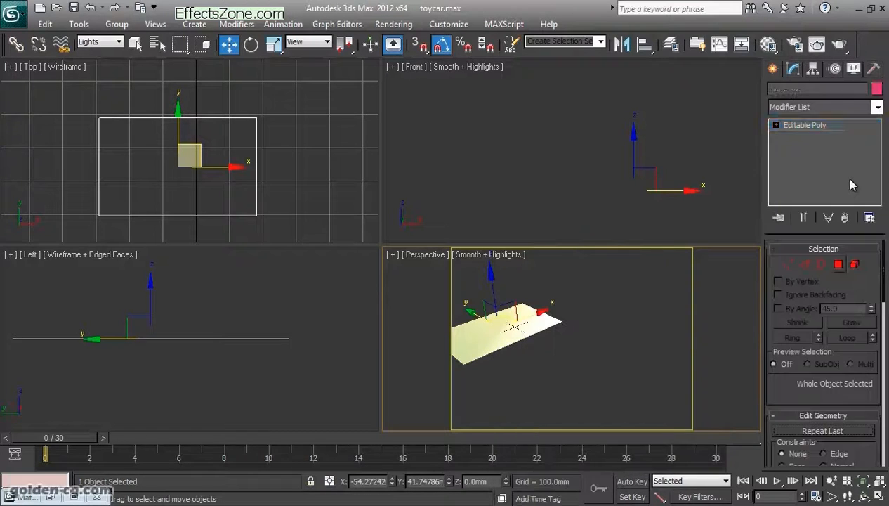
- Select the plane's long back edge at Edge level and turn on edged faces in the Perspective view
left_click(803, 267)
middle_click_drag(573, 330, 645, 333)
left_click(554, 321)
middle_click_drag(553, 341, 574, 362)
key("F4")
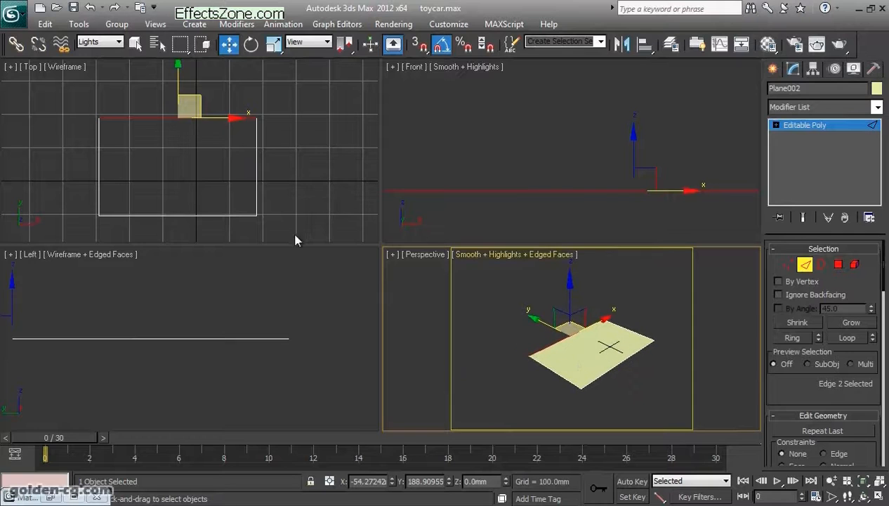
- Extend the back edge in the Left view as a bevel about 25 mm outward and 34 mm high
scroll(262, 331, "down", 3)
middle_click_drag(200, 339, 262, 368)
left_click(219, 356)
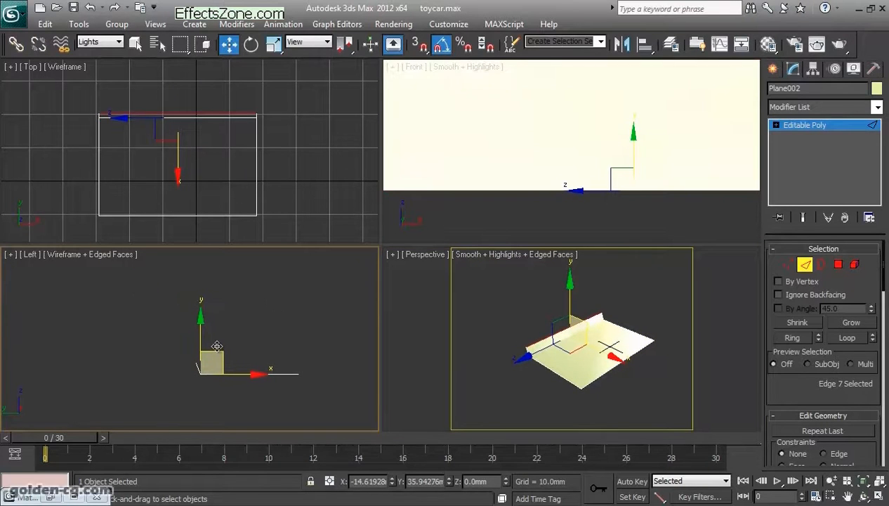
left_click_drag(214, 347, 218, 352)
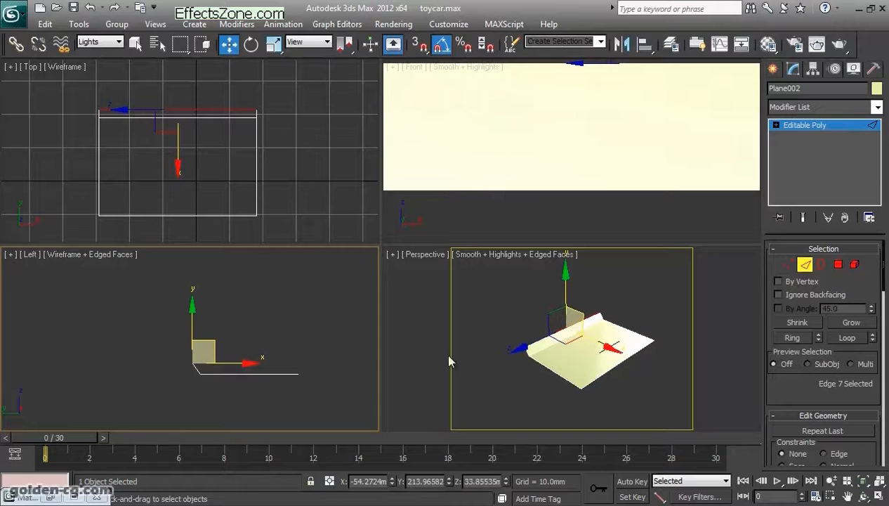
- Extend the edge up into a vertical wall and a small inward bevel reaching a height of about 298 mm
scroll(280, 353, "up", 2)
middle_click_drag(279, 353, 296, 363)
left_click_drag(214, 356, 214, 248, "shift")
middle_click_drag(249, 296, 248, 359)
left_click_drag(233, 314, 250, 295, "shift")
scroll(279, 347, "down", 3)
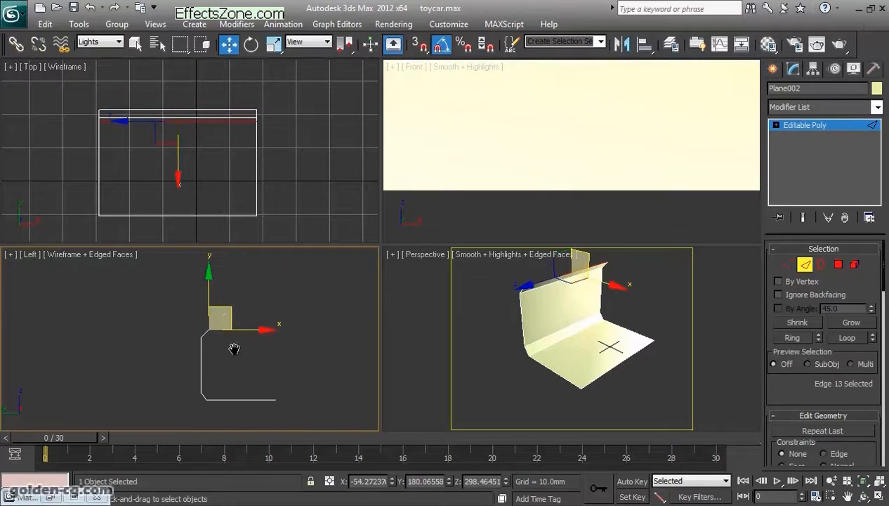
- Extend the upper edge forward into a flat roof with a short downward lip, and leave Edge level
middle_click_drag(281, 349, 259, 349)
left_click_drag(234, 329, 283, 319, "shift")
left_click(806, 267)
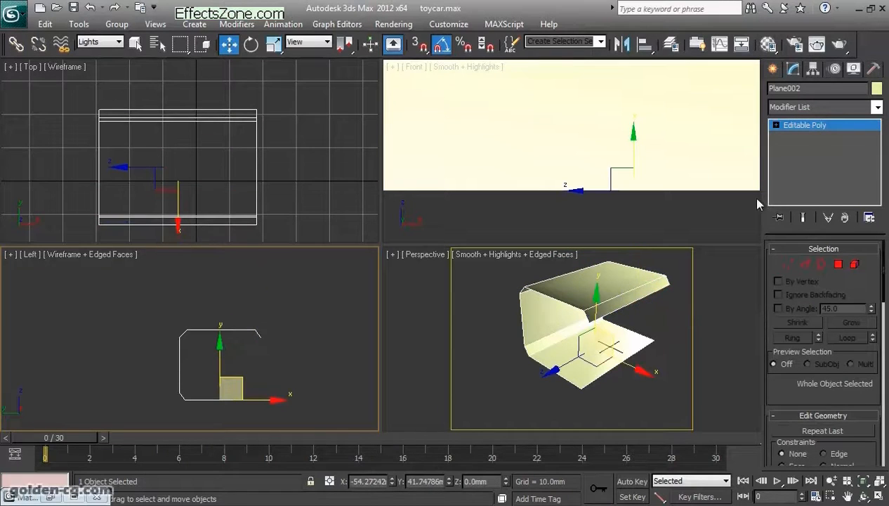
- Set the selection filter to All and delete the backdrop modelled from the plane
left_click(830, 107)
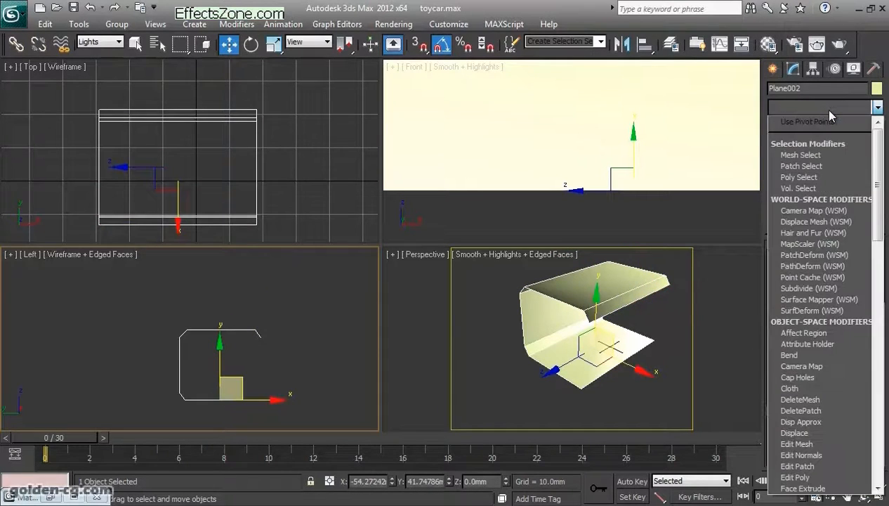
left_click(820, 108)
left_click(660, 328)
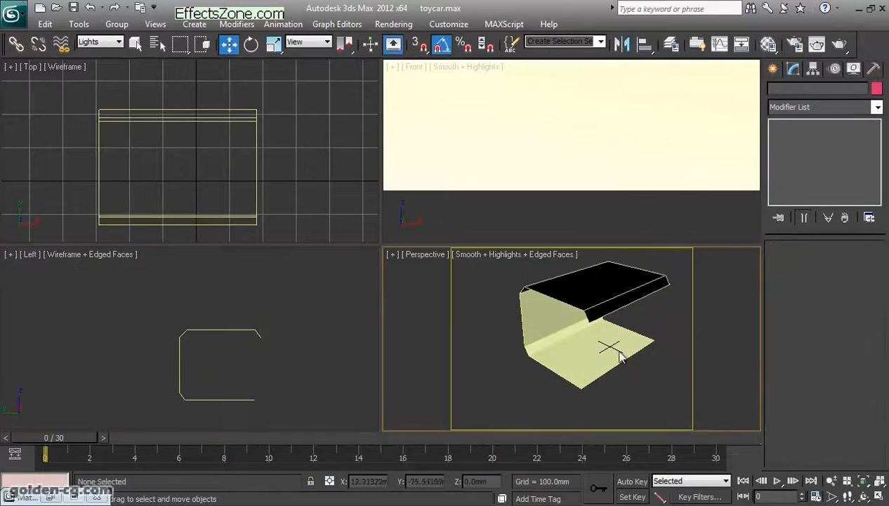
left_click(100, 41)
left_click(102, 52)
left_click(550, 368)
key("Delete")
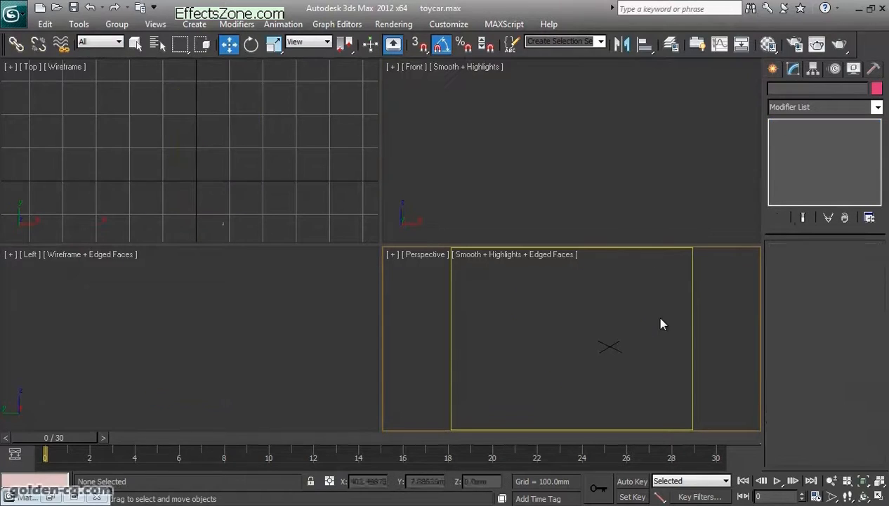
- Unhide the background layer in the layer manager and select its smoothed backdrop mesh
left_click(669, 46)
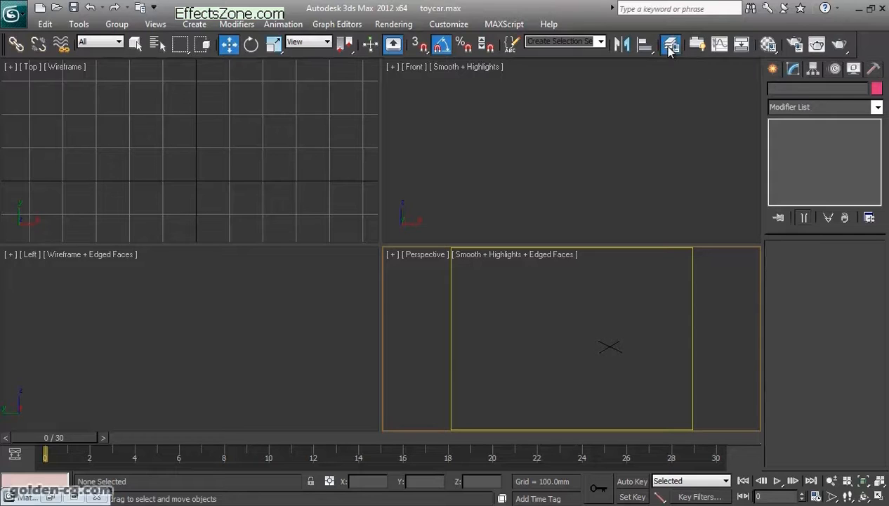
left_click_drag(664, 75, 689, 43)
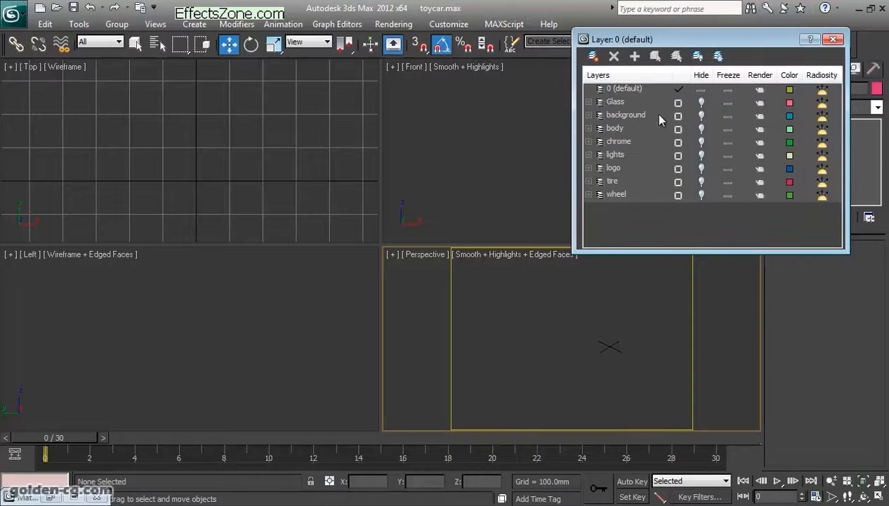
left_click(702, 115)
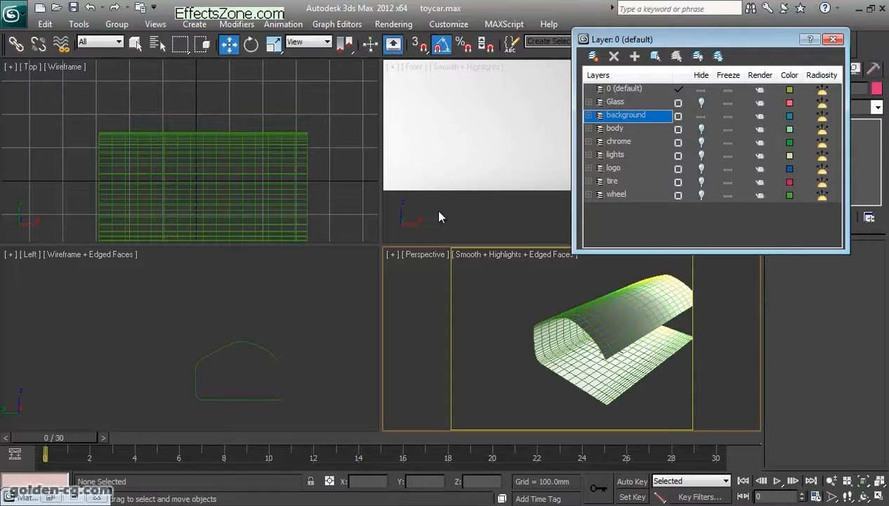
left_click_drag(726, 40, 339, 69)
left_click(603, 324)
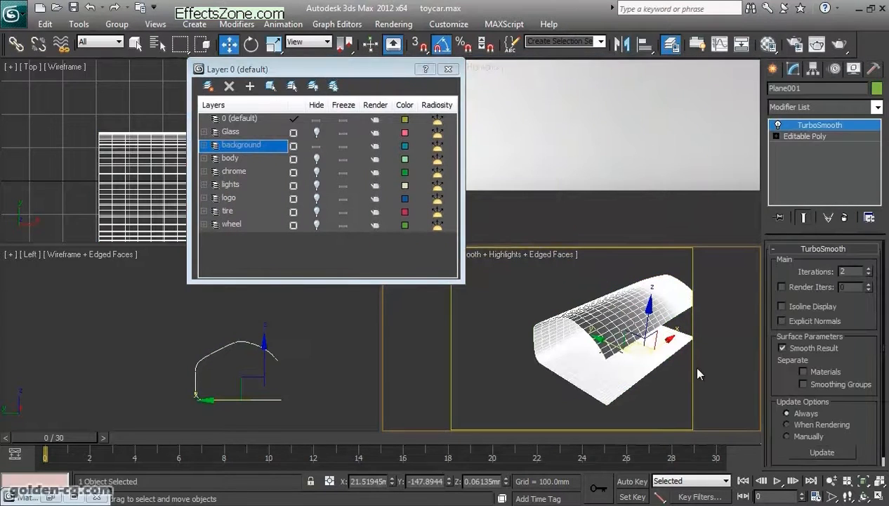
left_click(863, 495)
left_click_drag(511, 338, 547, 342)
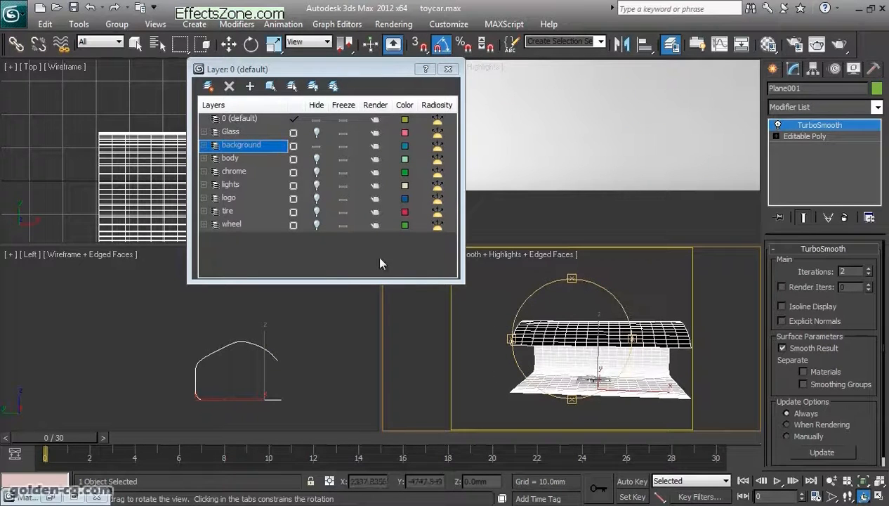
- Unhide the lights layer and show the lights around the backdrop in the Left and Perspective views
left_click(317, 186)
left_click_drag(545, 332, 636, 337)
scroll(629, 328, "up", 5)
middle_click_drag(246, 355, 240, 333)
scroll(200, 345, "down", 4)
scroll(554, 353, "down", 4)
left_click_drag(566, 359, 587, 372)
key("w")
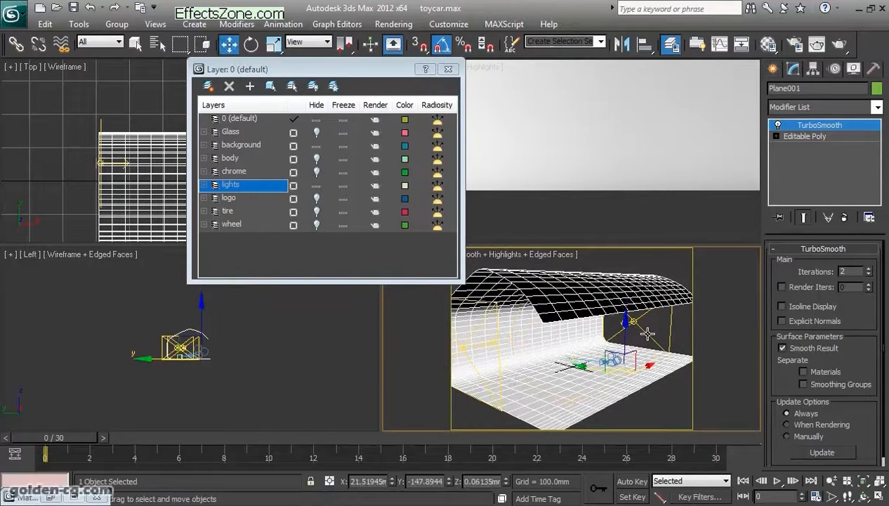
- Select VRayLight002 beside the backdrop and examine its intensity, size and options
left_click(649, 335)
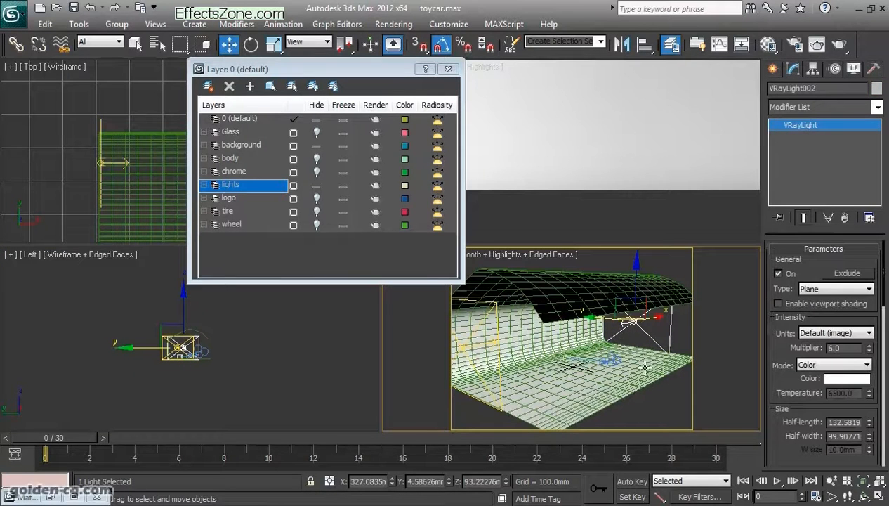
scroll(792, 370, "down", 5)
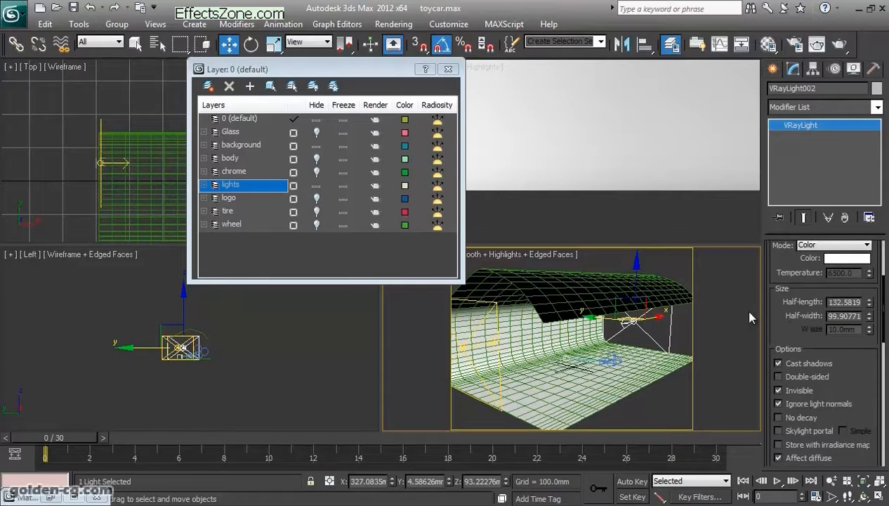
scroll(792, 351, "up", 5)
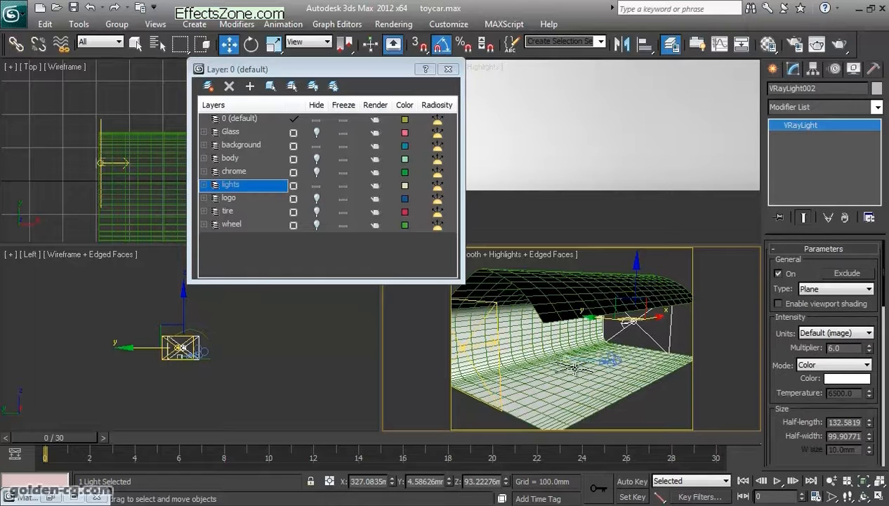
- Select VRayLight001 at the opposite side of the backdrop and examine its intensity multiplier
left_click(500, 380)
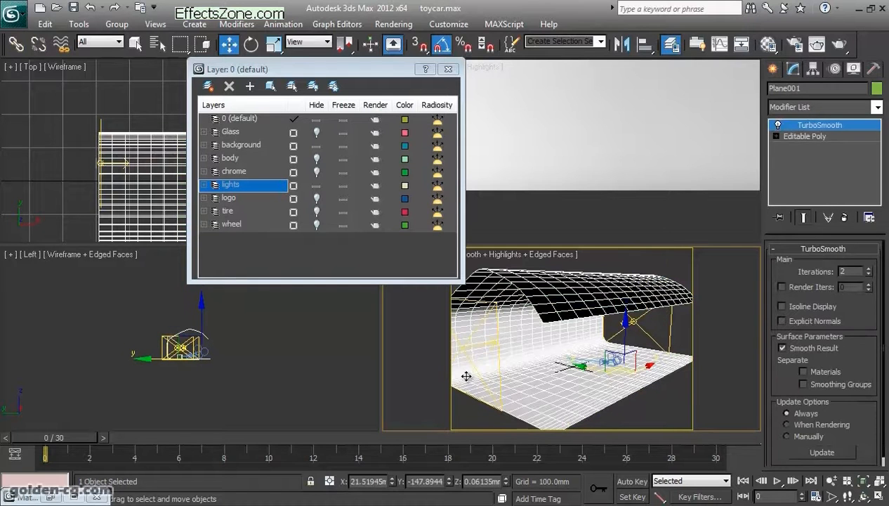
scroll(227, 357, "up", 4)
left_click(165, 368)
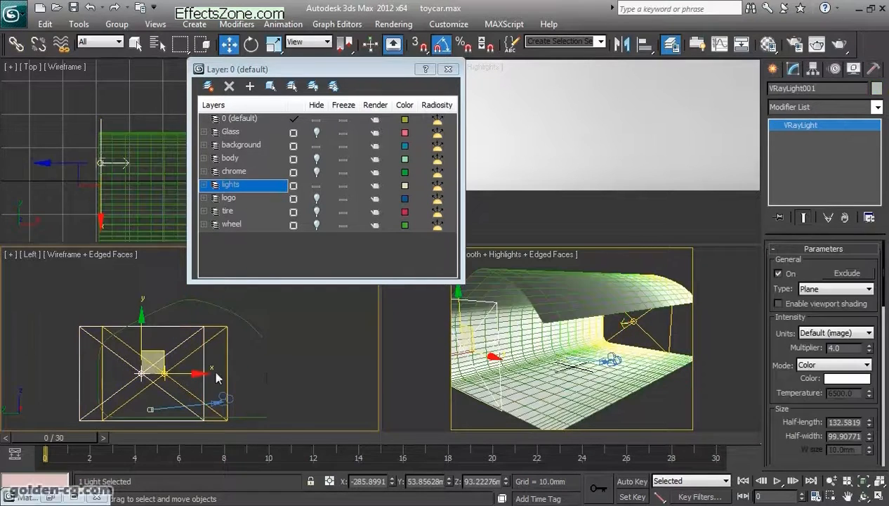
left_click_drag(773, 360, 780, 372)
double_click(830, 348)
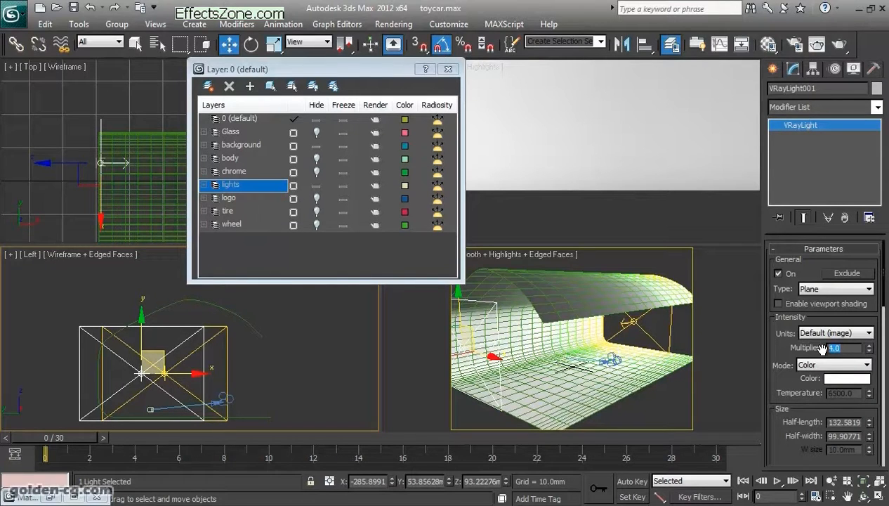
double_click(848, 348)
- Examine VRayLight001's Invisible option and its sampling subdivisions
scroll(792, 330, "down", 5)
scroll(792, 283, "down", 4)
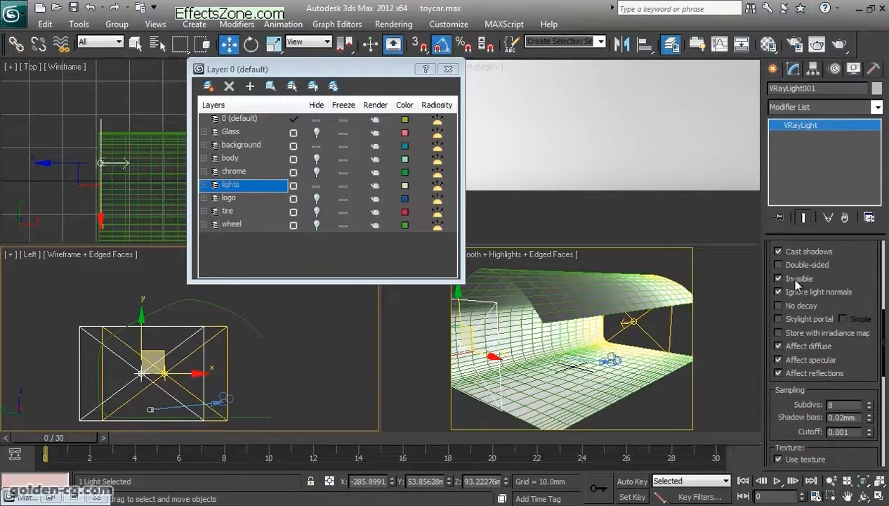
left_click_drag(844, 269, 857, 251)
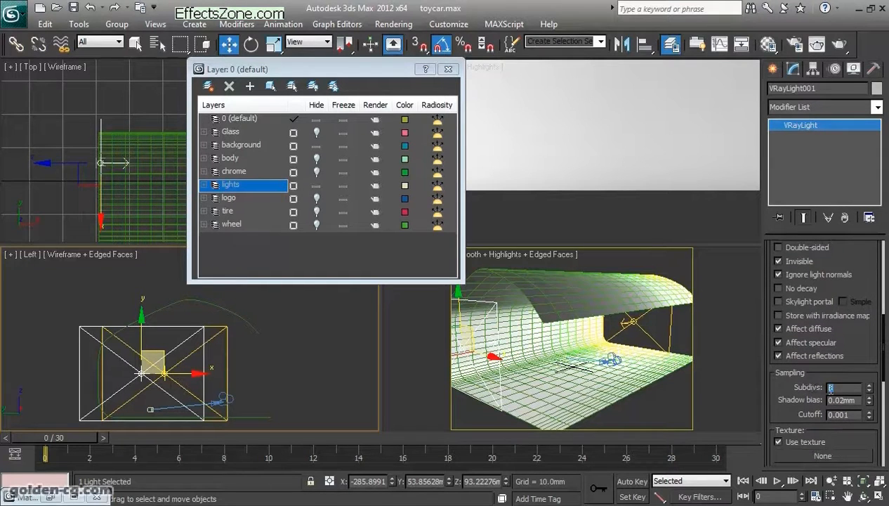
left_click_drag(858, 365, 862, 399)
left_click_drag(776, 362, 774, 426)
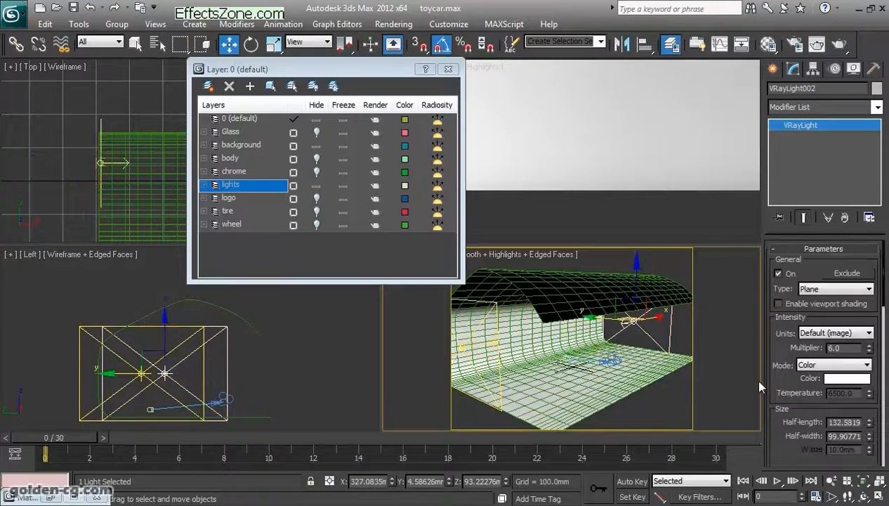
- Reselect VRayLight002 and examine its options, intensity multiplier and placement beside the backdrop
left_click_drag(787, 387, 786, 329)
scroll(810, 416, "down", 3)
scroll(809, 418, "up", 2)
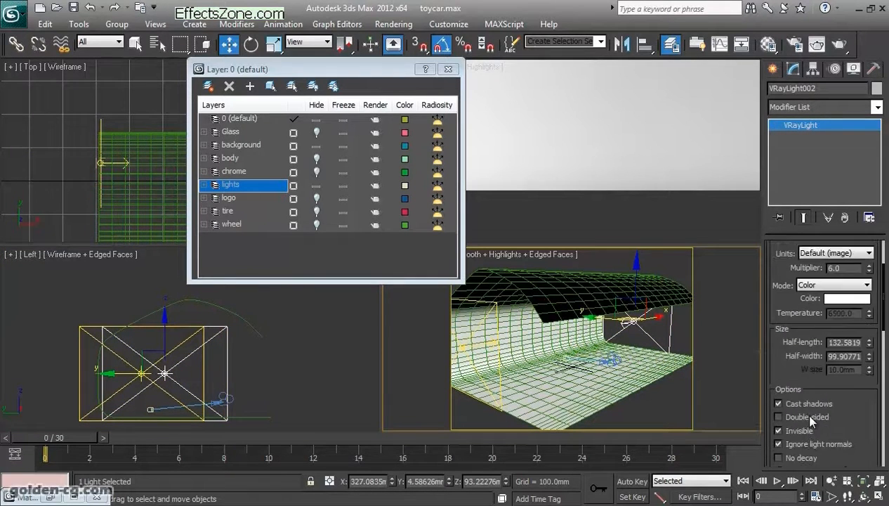
scroll(810, 417, "up", 3)
left_click_drag(853, 348, 801, 348)
type("5")
key("Return")
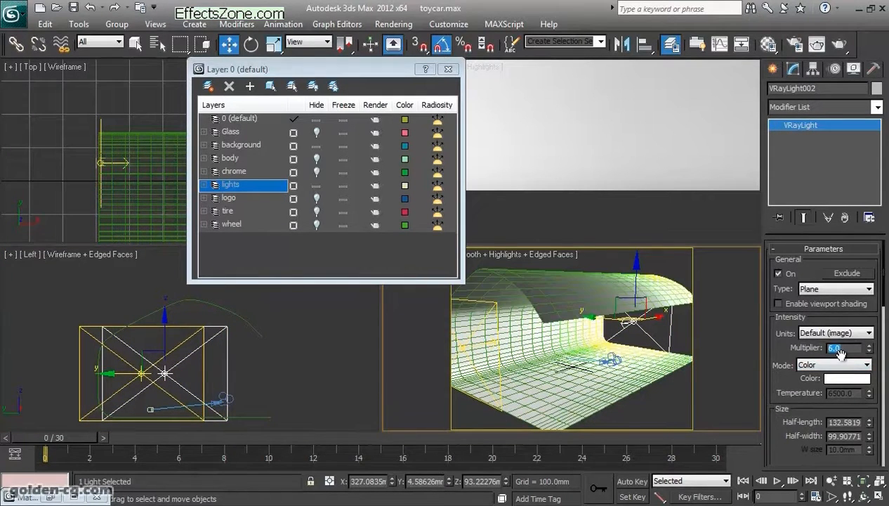
mouse_move(660, 396)
middle_mouse_down()
mouse_move(617, 384)
mouse_move(640, 398)
middle_mouse_up()
scroll(617, 384, "down", 4)
scroll(640, 398, "up", 4)
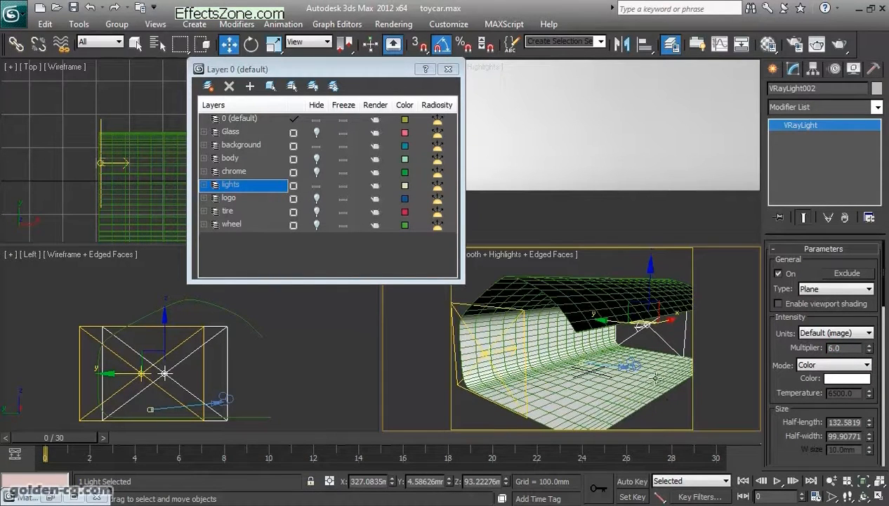
left_click(643, 337)
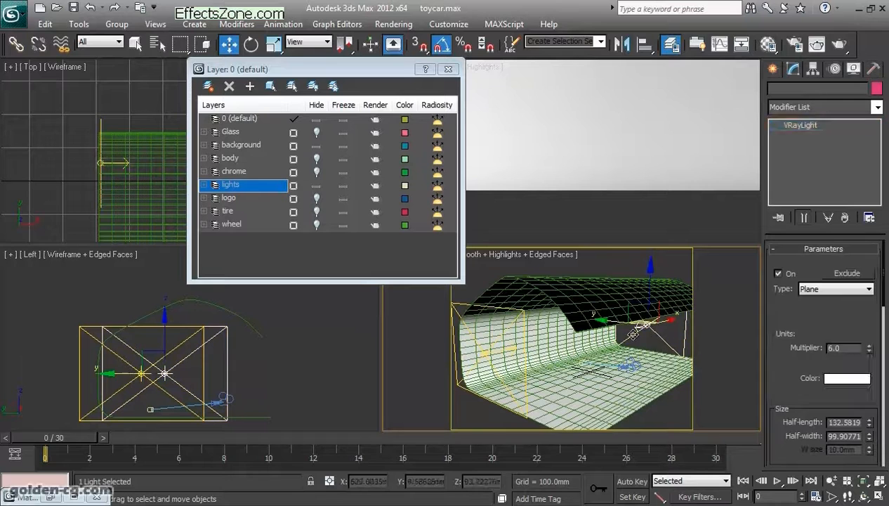
- Select VRayLight001 beside the backdrop and examine its intensity multiplier
left_click(208, 359)
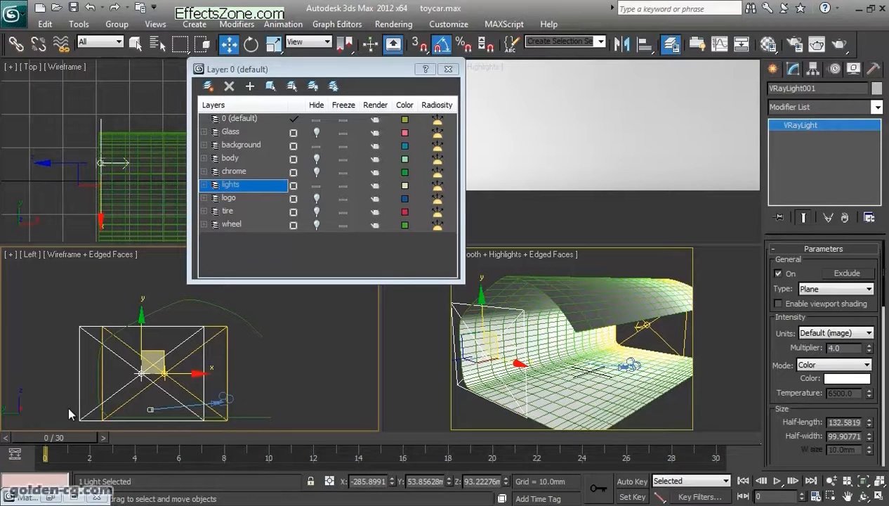
middle_click_drag(164, 382, 182, 373)
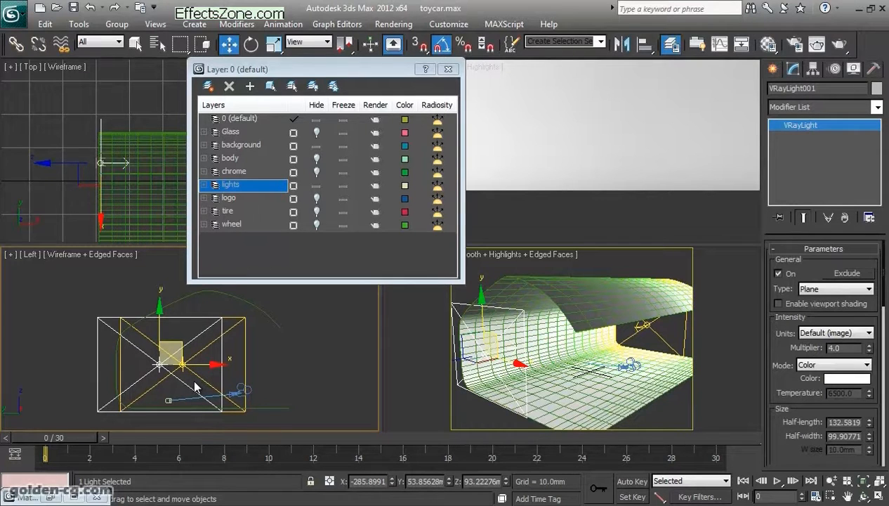
left_click_drag(834, 349, 811, 349)
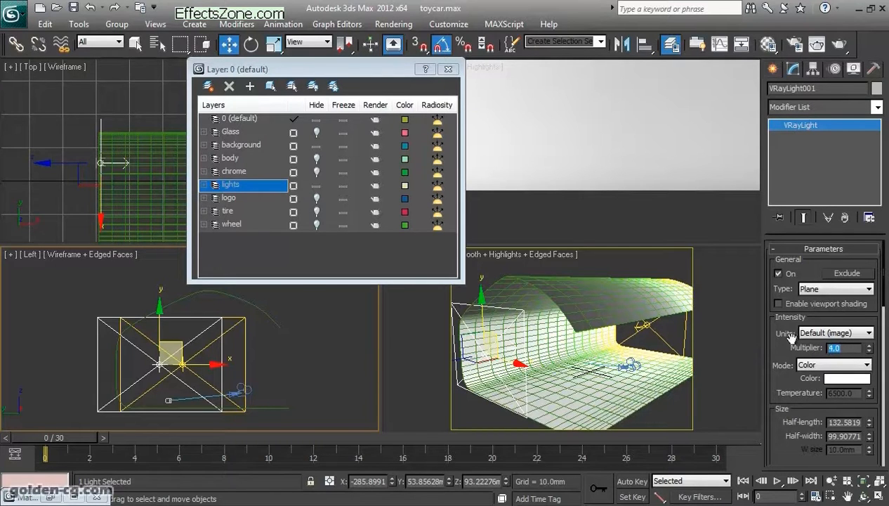
- Move VRayLight001 horizontally in the Left view to a world Y position of about 39.4 mm, closer to alignment with the opposite light
middle_click_drag(143, 408, 199, 388)
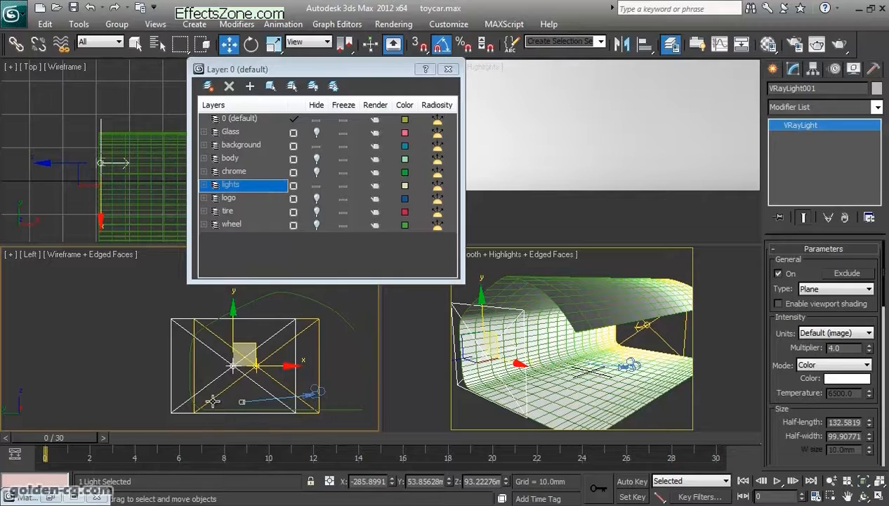
scroll(244, 379, "up", 5)
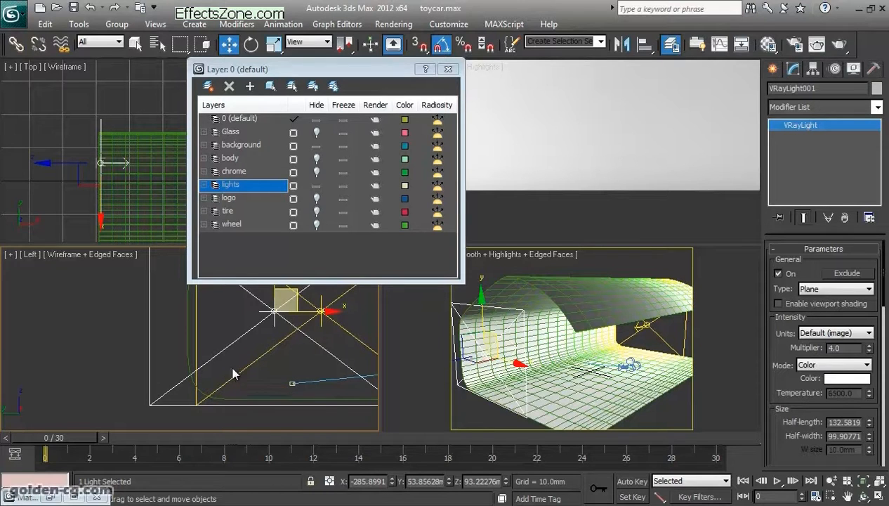
scroll(209, 373, "down", 3)
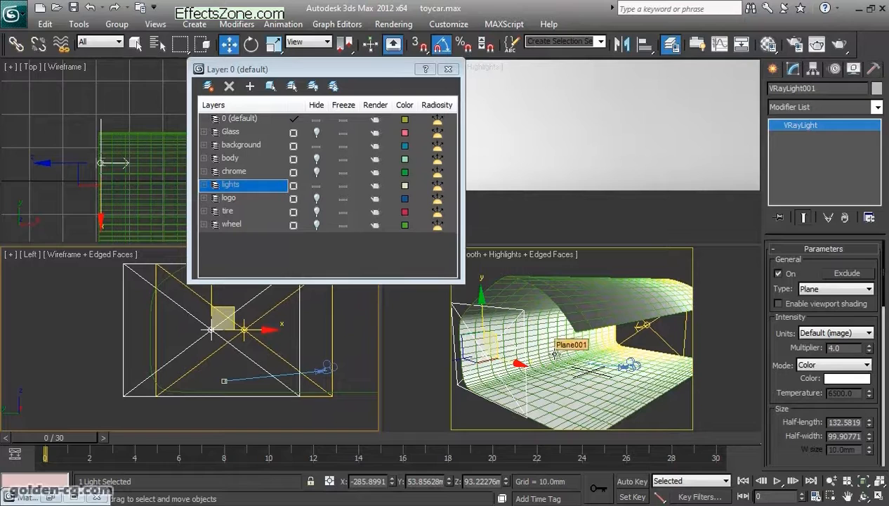
middle_click_drag(283, 370, 287, 377)
middle_click_drag(234, 396, 234, 407)
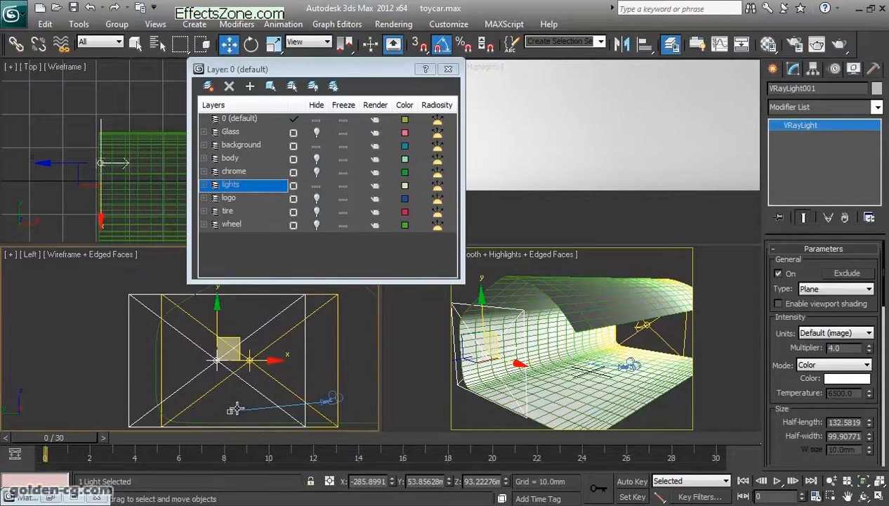
left_click_drag(244, 360, 271, 361)
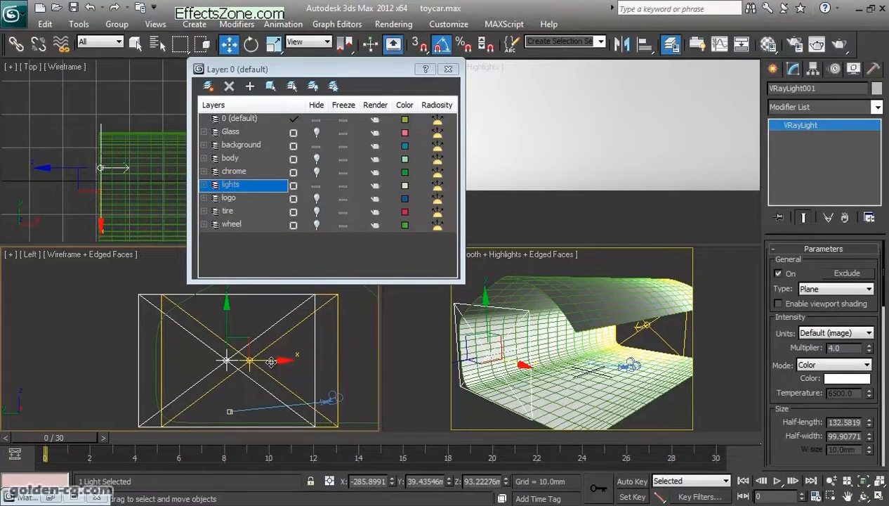
scroll(271, 362, "down", 3)
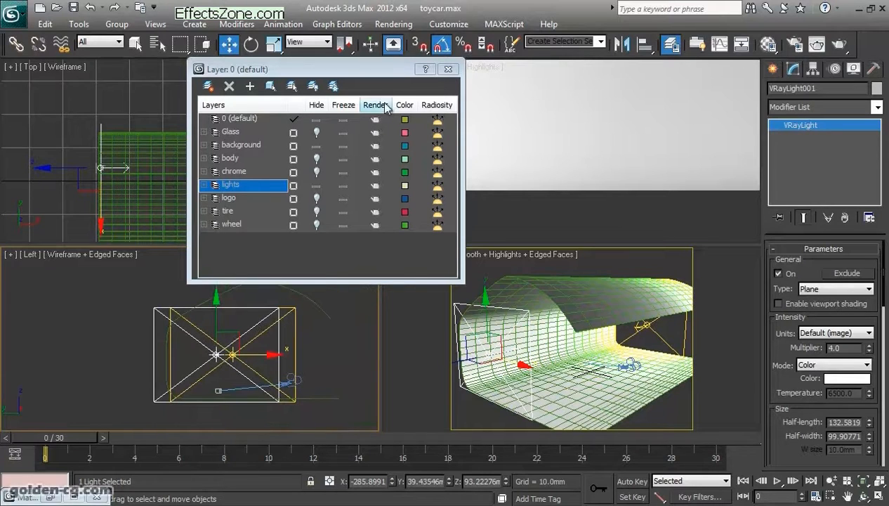
- Close the layer manager, check VRayLight001's options and make the Perspective view active
left_click(448, 70)
scroll(786, 355, "down", 5)
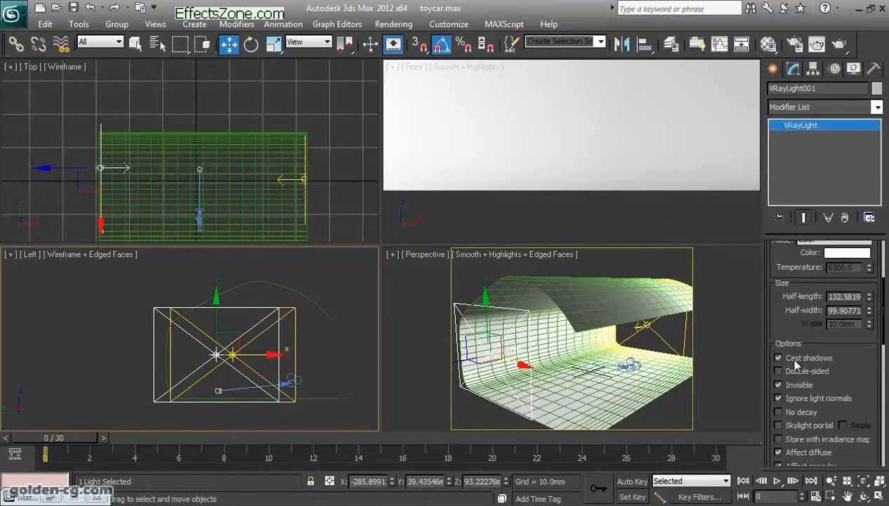
scroll(798, 365, "up", 5)
middle_click_drag(590, 356, 545, 353)
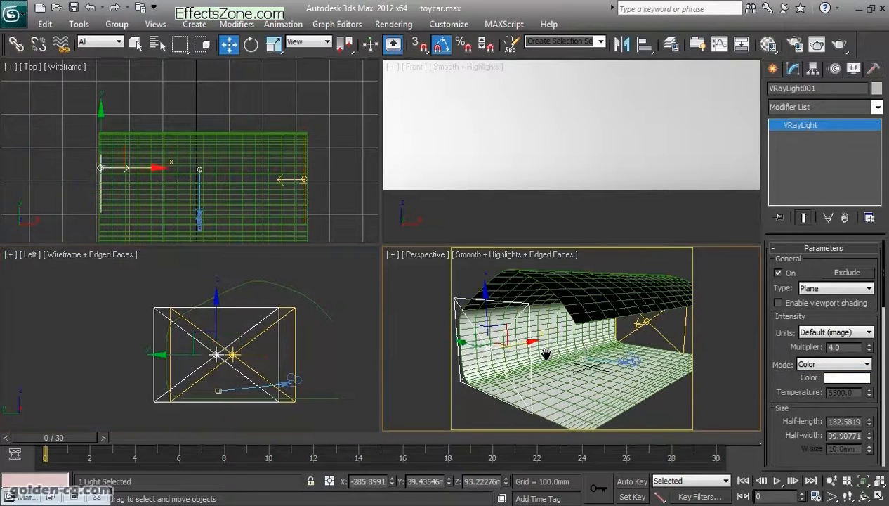
- Open Render Setup and examine the common parameters, including output size, render output and the assigned production renderer
left_click(796, 45)
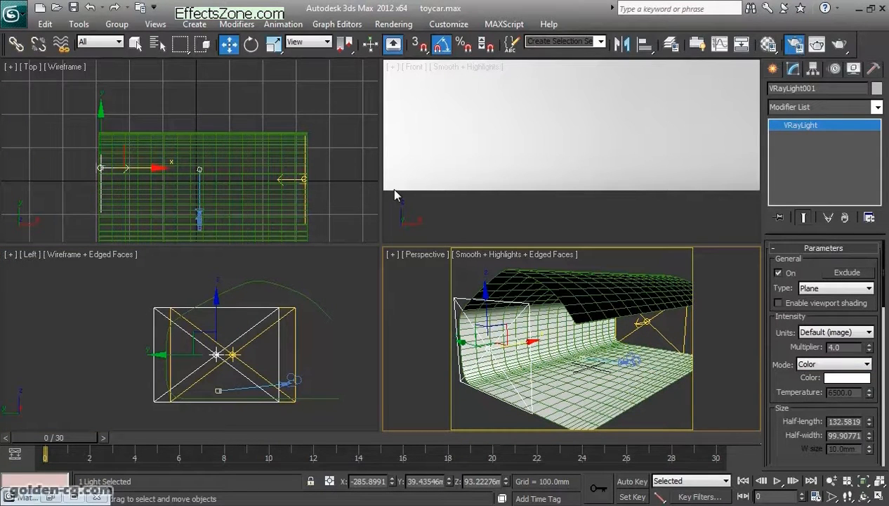
left_click_drag(184, 172, 187, 96)
scroll(190, 99, "down", 1)
scroll(240, 225, "down", 1)
scroll(244, 233, "up", 4)
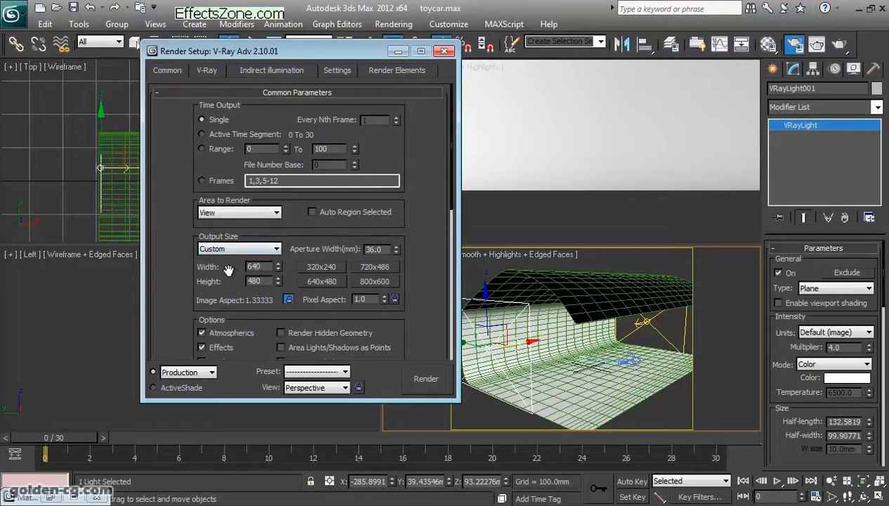
scroll(181, 261, "down", 5)
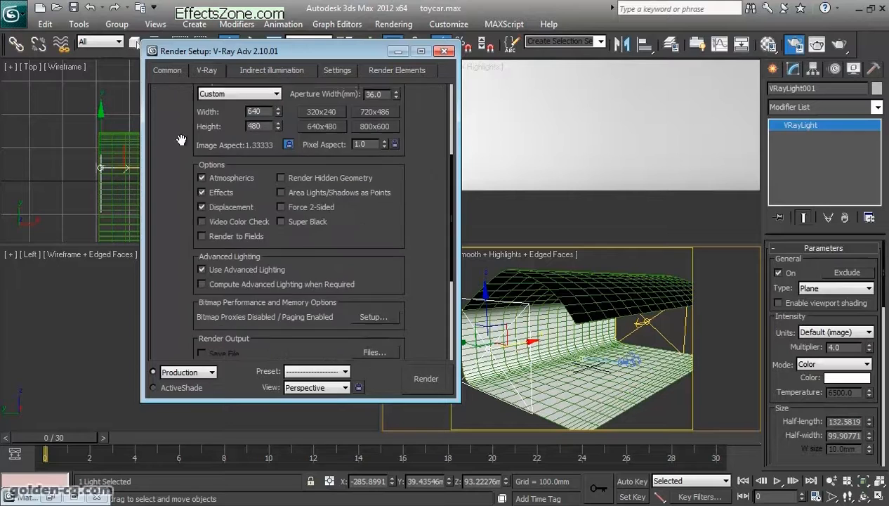
scroll(241, 275, "down", 3)
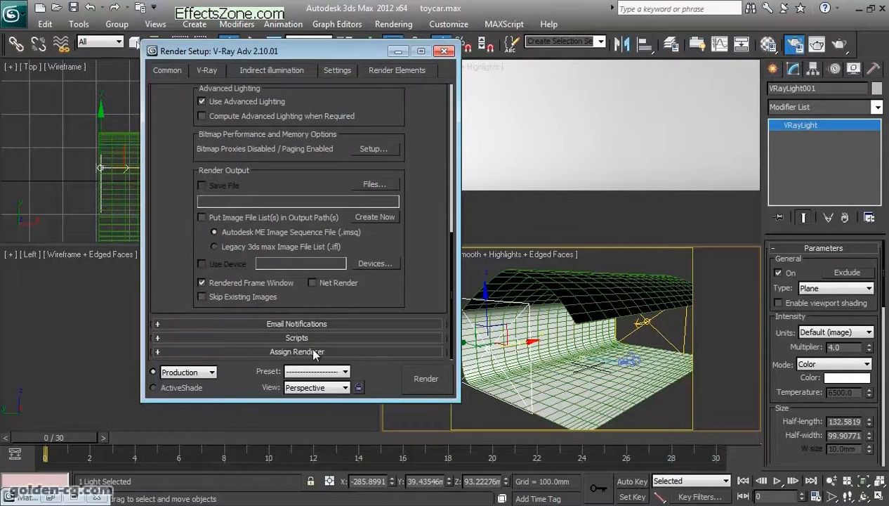
scroll(302, 316, "down", 3)
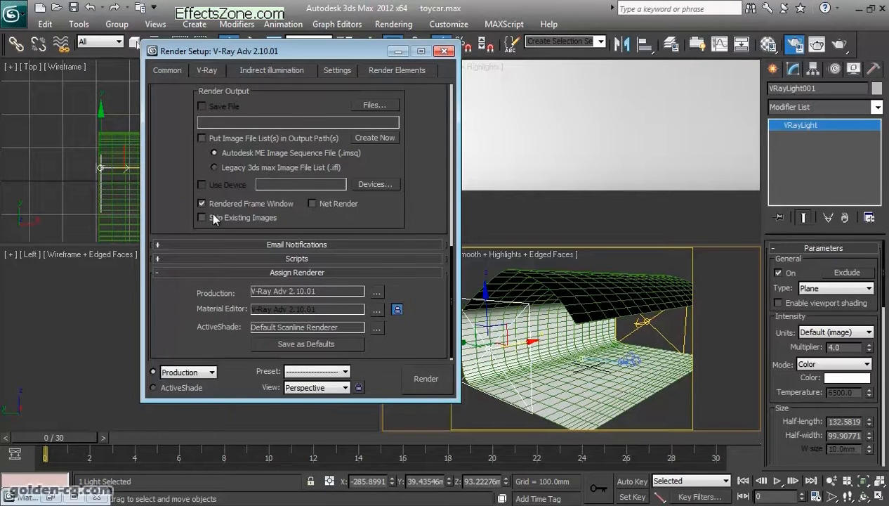
left_click_drag(183, 185, 189, 308)
- Examine V-Ray's built-in frame buffer options and the global switches for lighting and materials
left_click(207, 72)
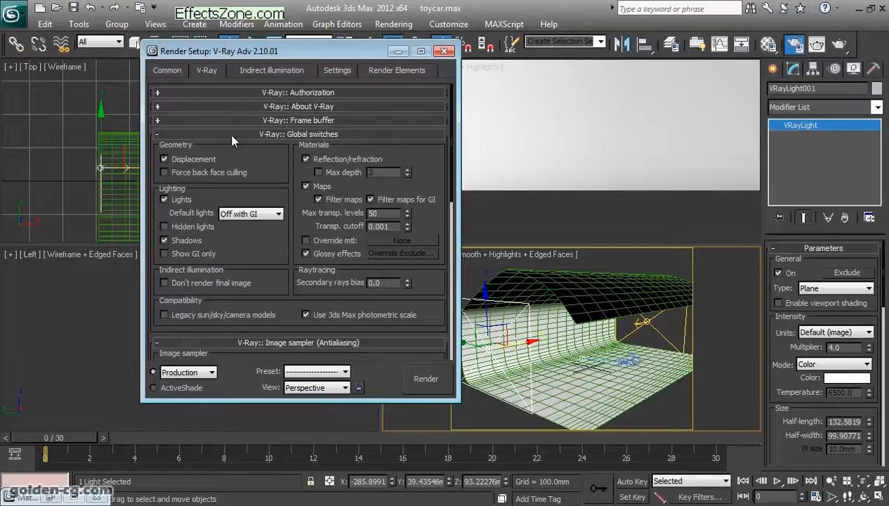
left_click(290, 121)
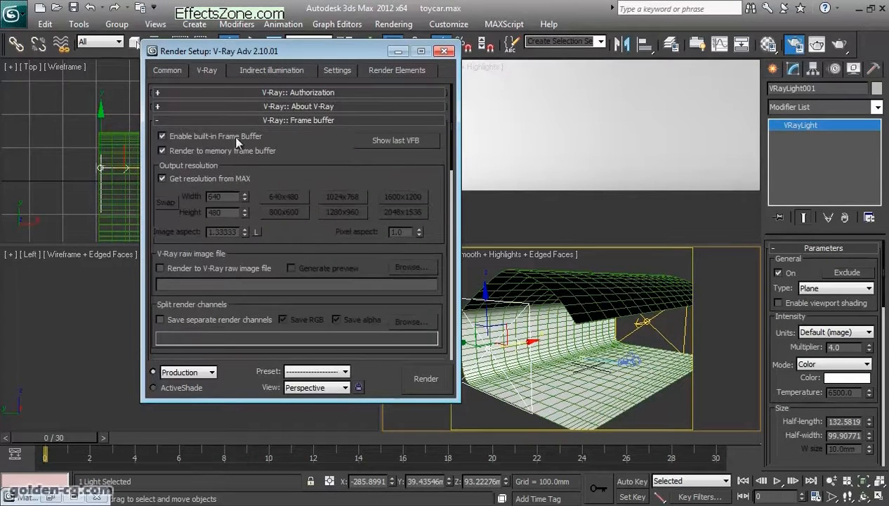
left_click(292, 122)
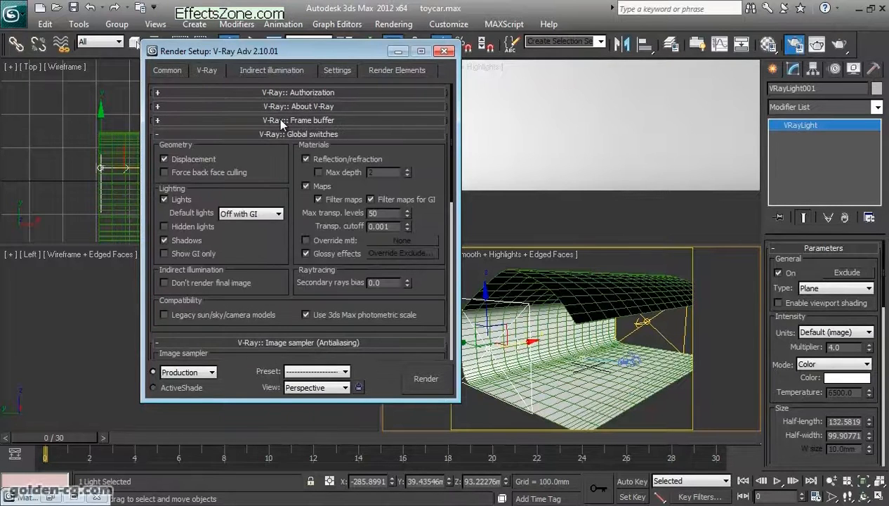
scroll(267, 168, "down", 1)
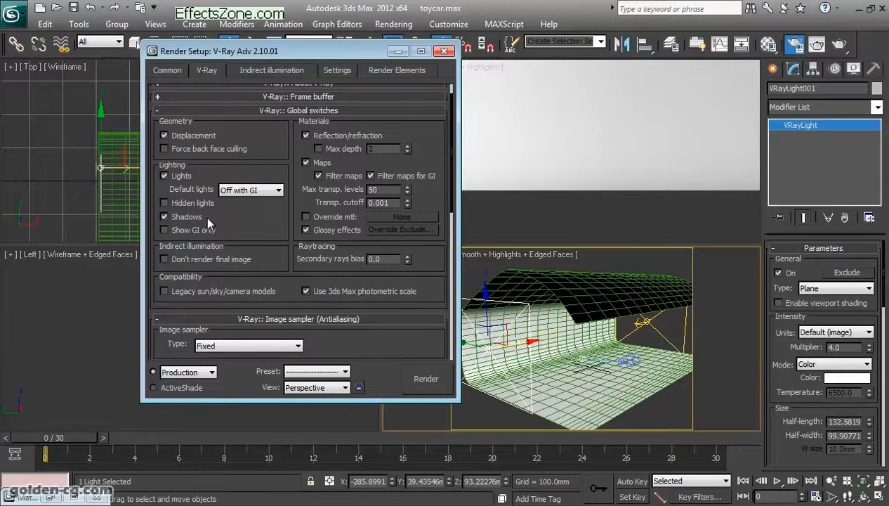
scroll(280, 204, "down", 8)
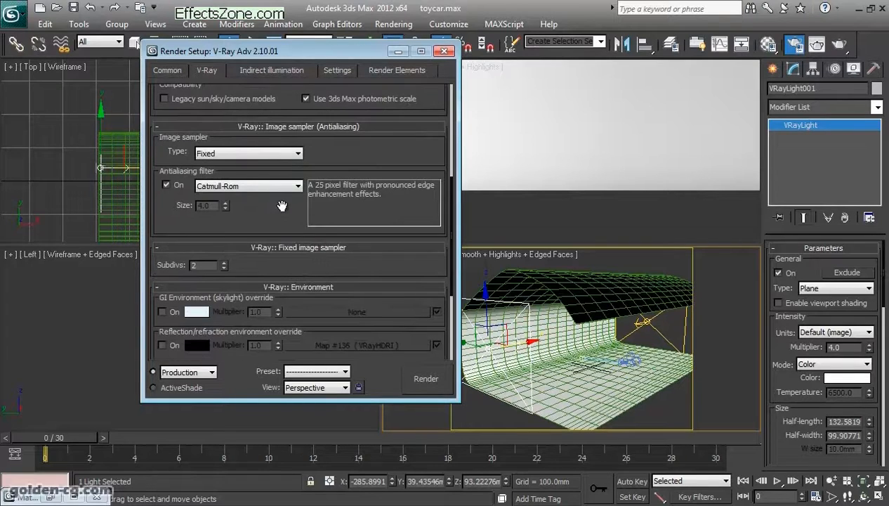
- Try the Adaptive DMC image sampler, view its subdivision settings and return the sampler type to Fixed
left_click(297, 156)
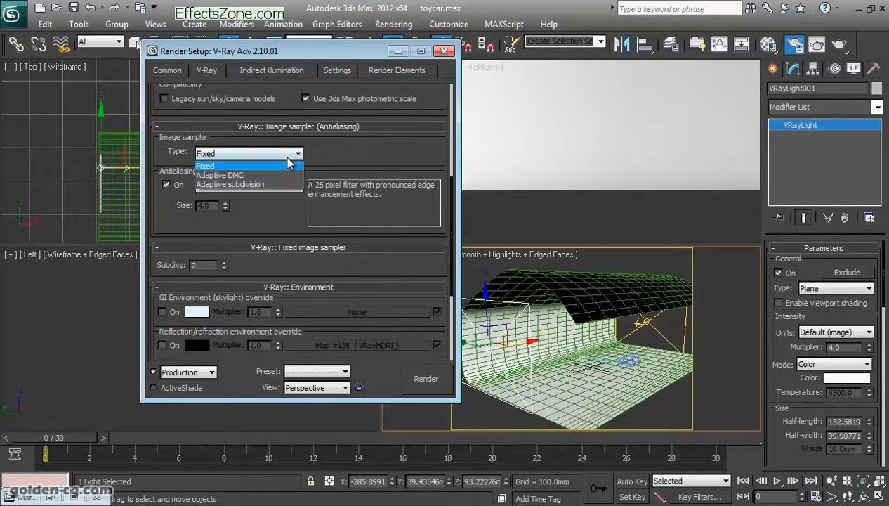
left_click(239, 175)
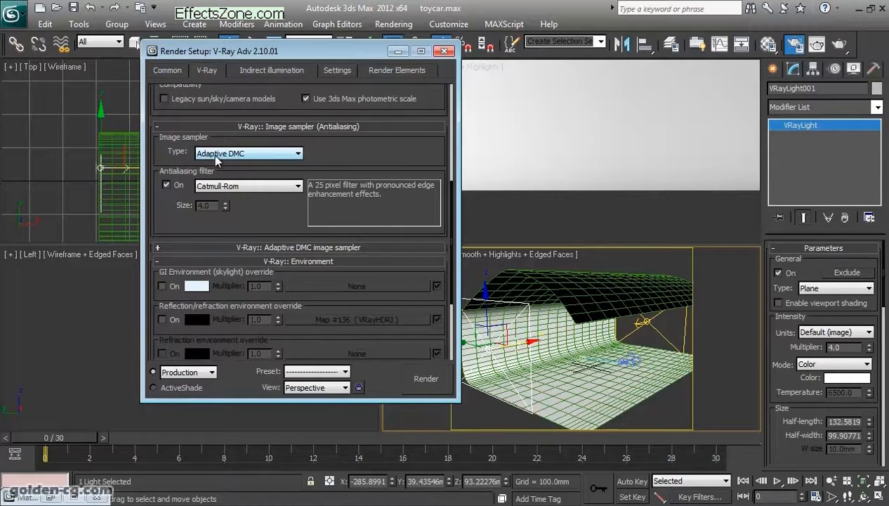
left_click(259, 247)
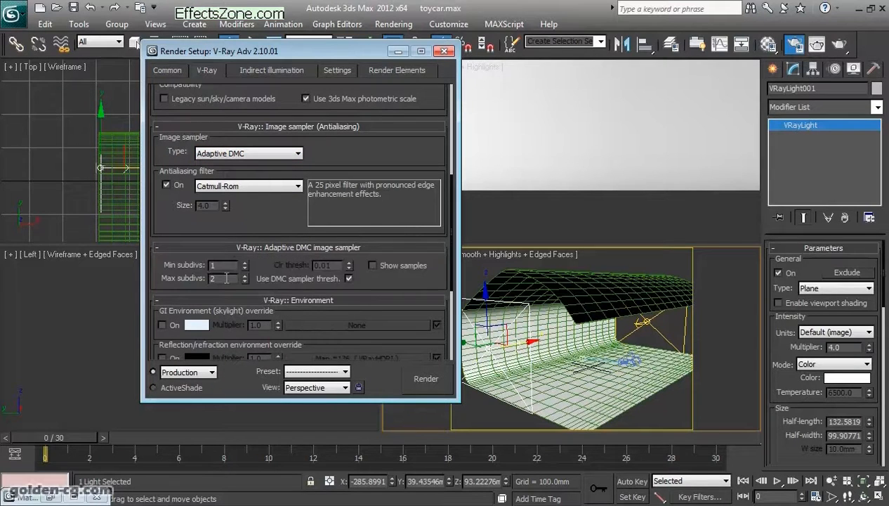
left_click(242, 154)
left_click(246, 162)
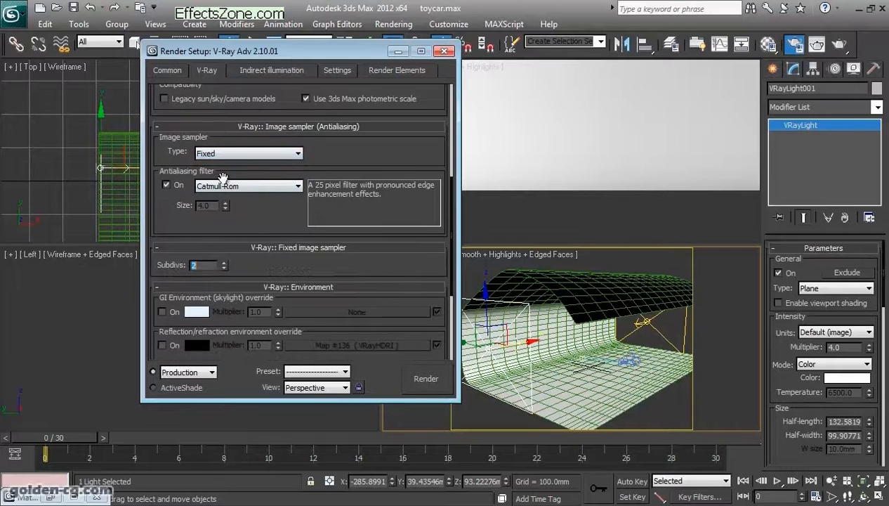
- Examine the environment overrides and the color mapping multipliers and gamma, keeping Exponential as the color mapping type
left_click_drag(259, 232, 259, 185)
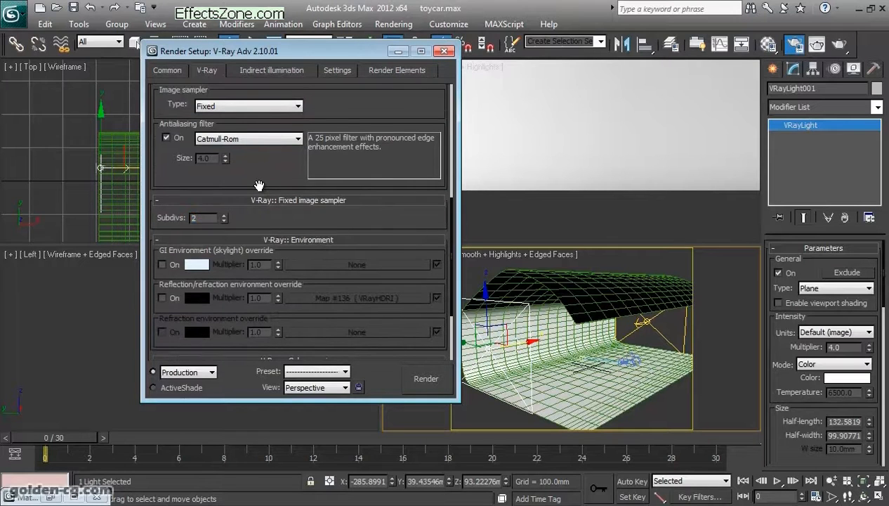
scroll(260, 183, "down", 3)
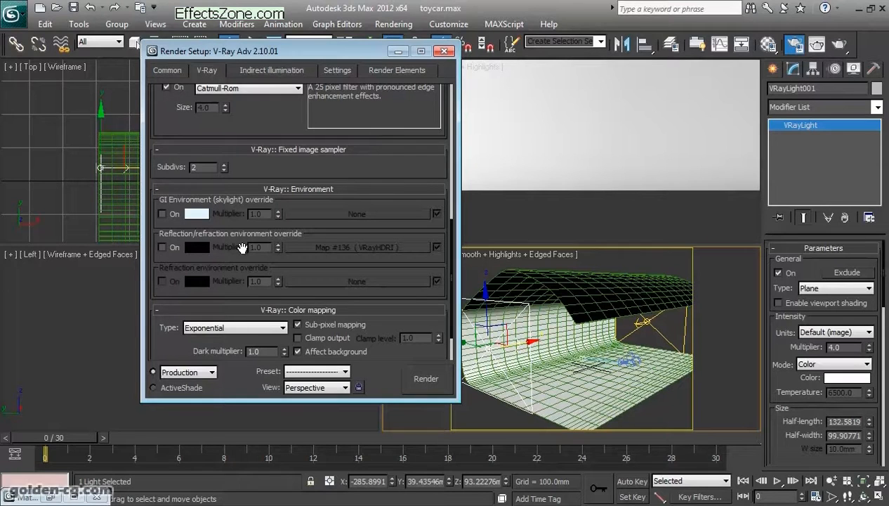
scroll(241, 248, "down", 3)
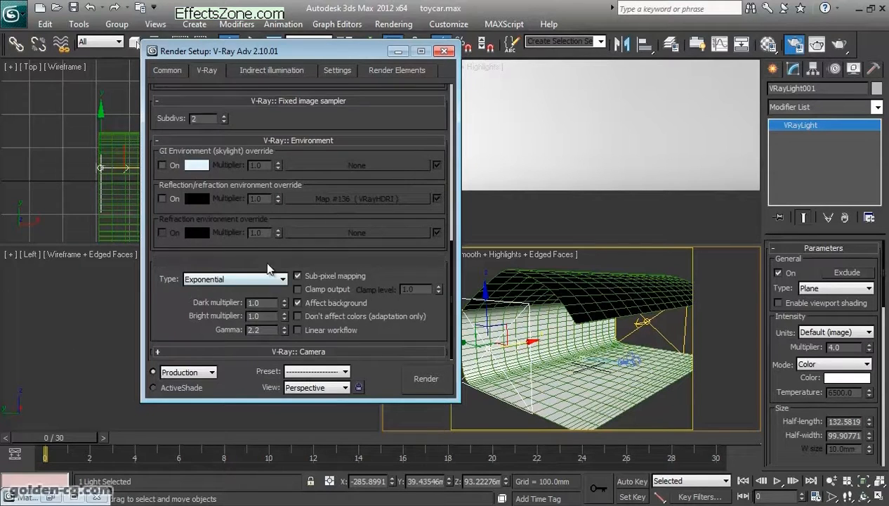
left_click(231, 280)
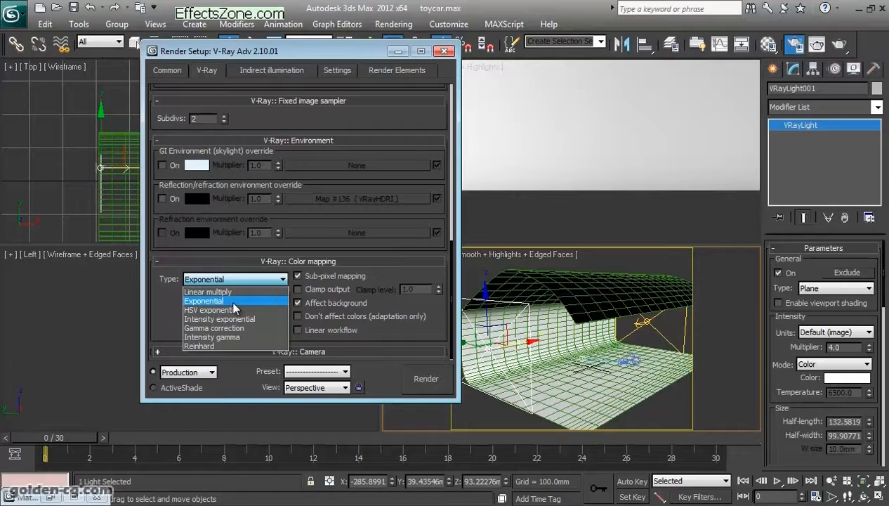
left_click(232, 302)
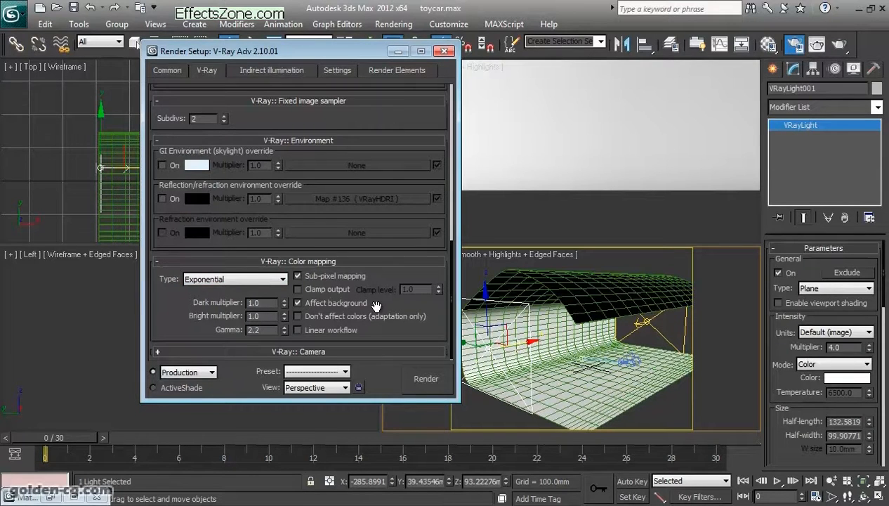
key("Tab")
key("Tab")
left_click_drag(212, 318, 212, 279)
- Examine the indirect illumination settings, including the primary and secondary GI engines and the irradiance map preset
left_click(272, 70)
scroll(260, 191, "down", 3)
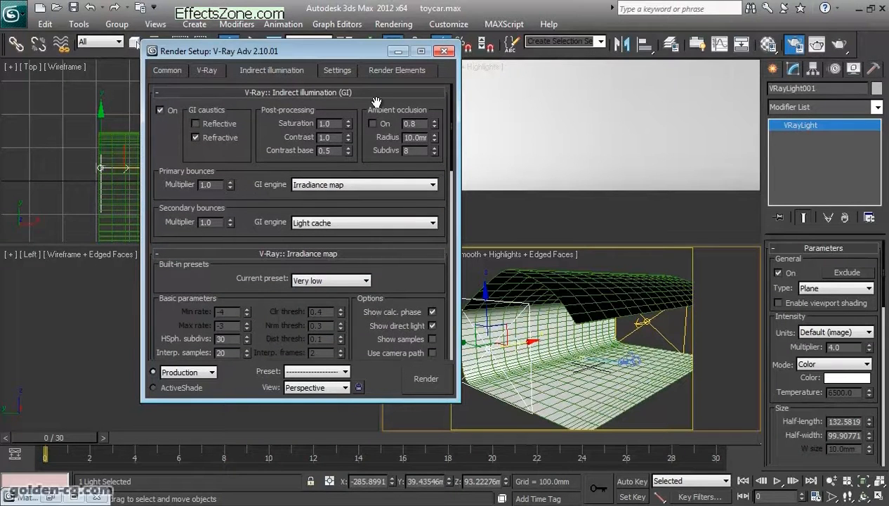
scroll(254, 172, "down", 3)
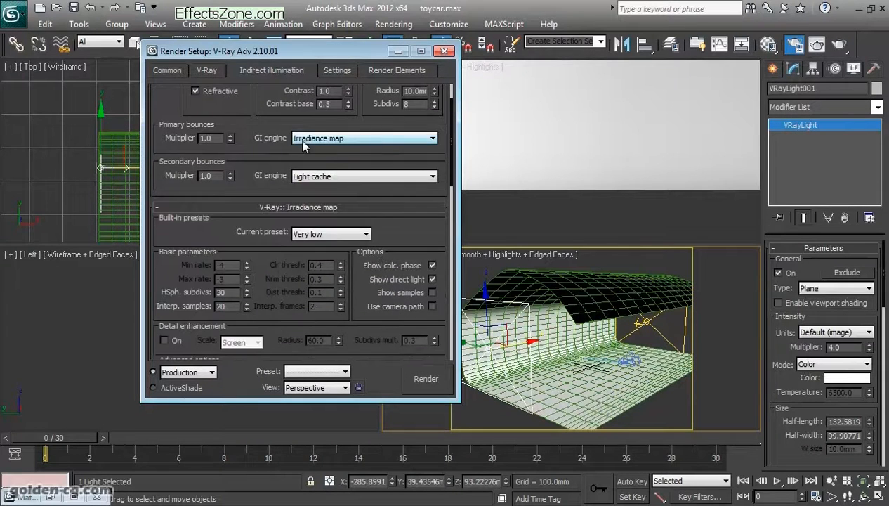
scroll(289, 131, "down", 3)
scroll(294, 184, "down", 15)
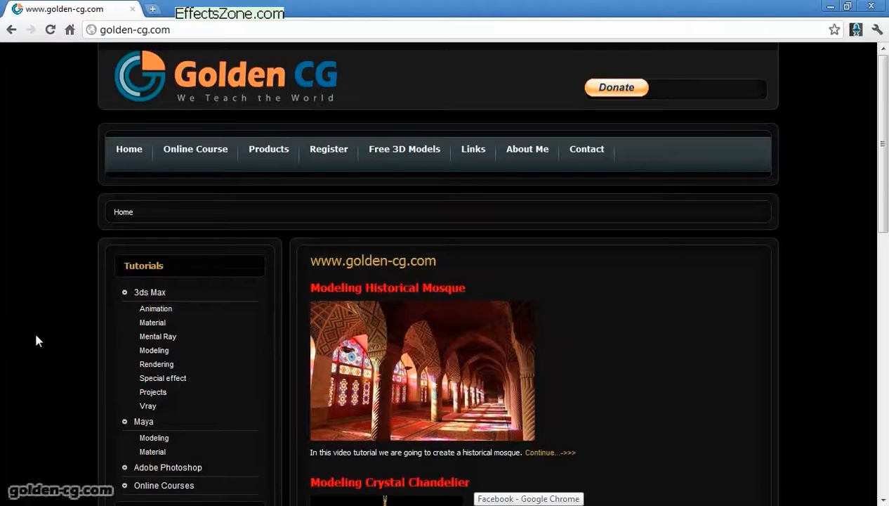
- Switch to the golden-cg.com website in the browser and open its Online Courses list
middle_click(35, 334)
middle_click(105, 315)
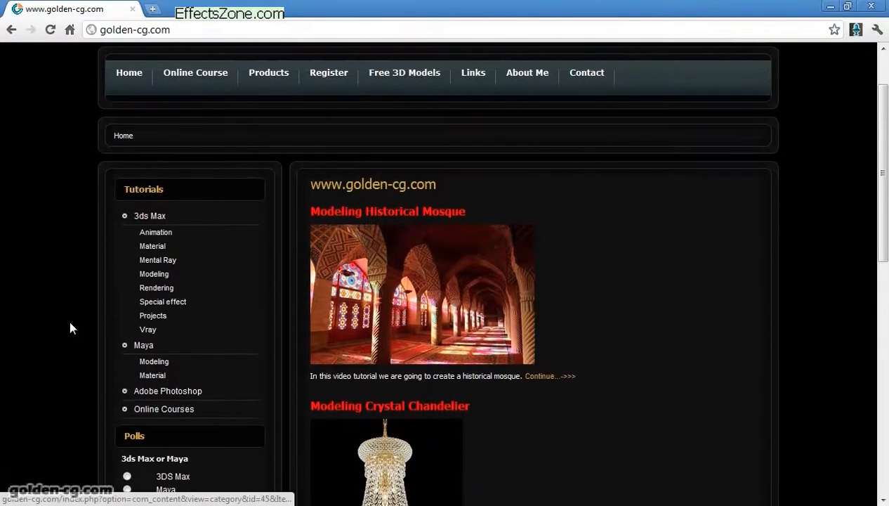
left_click(171, 411)
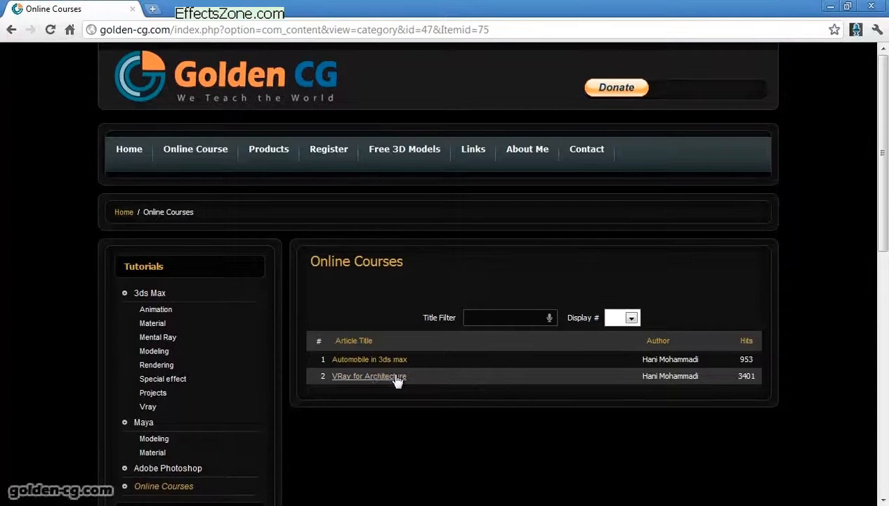
- Open the VRay for Architecture course page and look through its class list down to the Class 4 irradiance map video
left_click(380, 377)
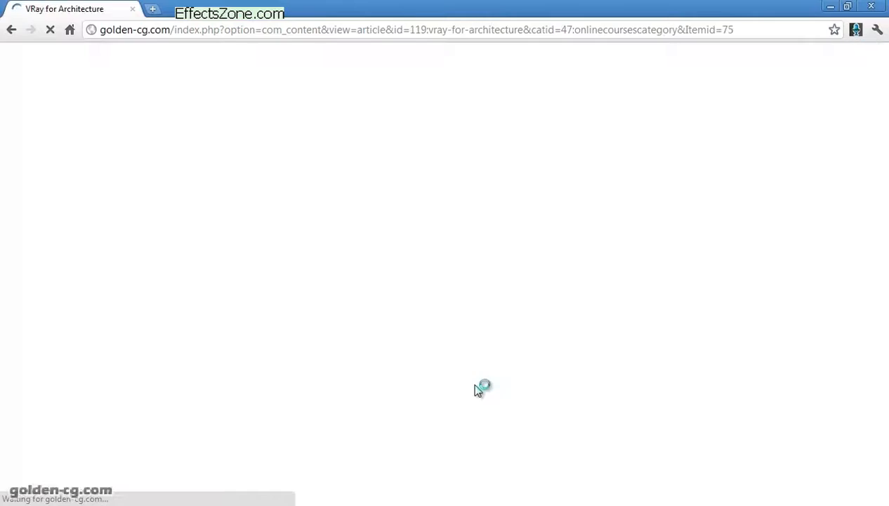
scroll(476, 390, "down", 6)
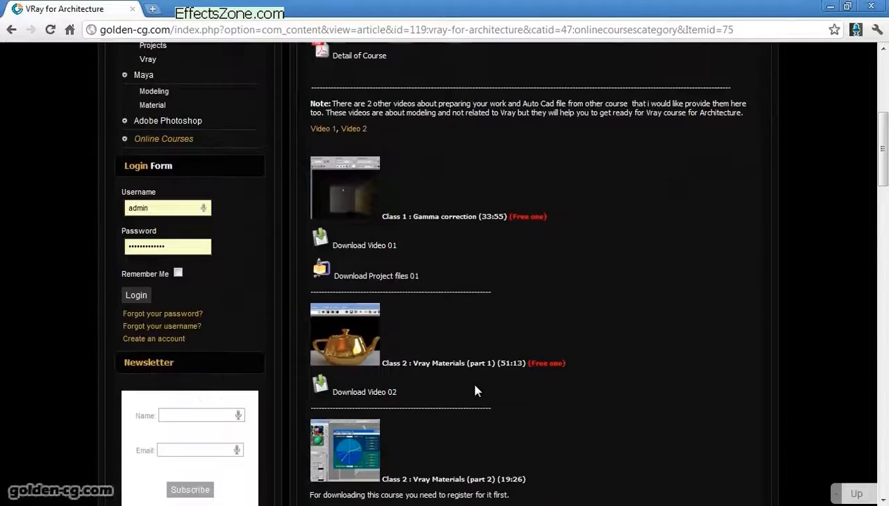
scroll(475, 390, "up", 3)
scroll(438, 297, "up", 1)
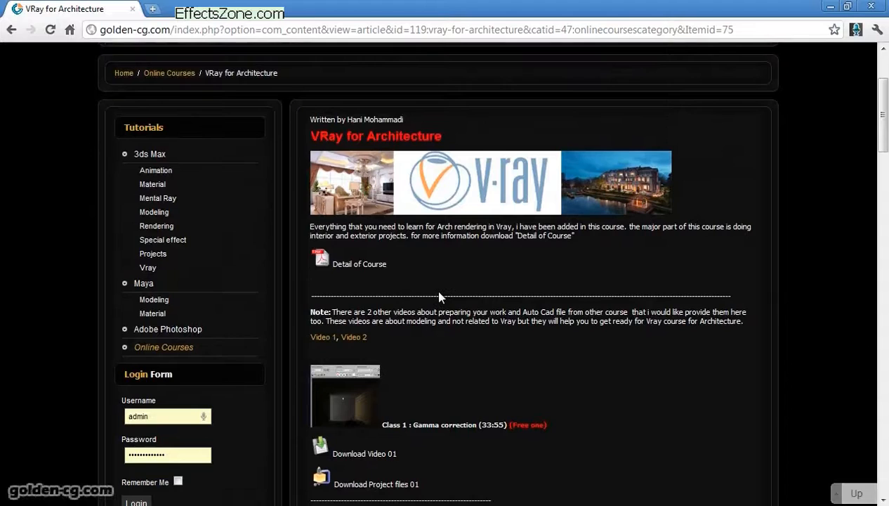
scroll(439, 297, "down", 4)
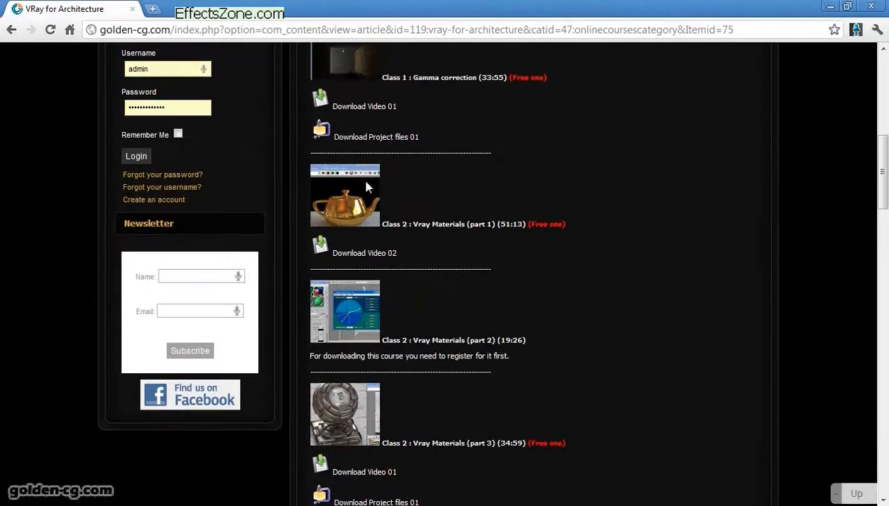
scroll(371, 355, "down", 7)
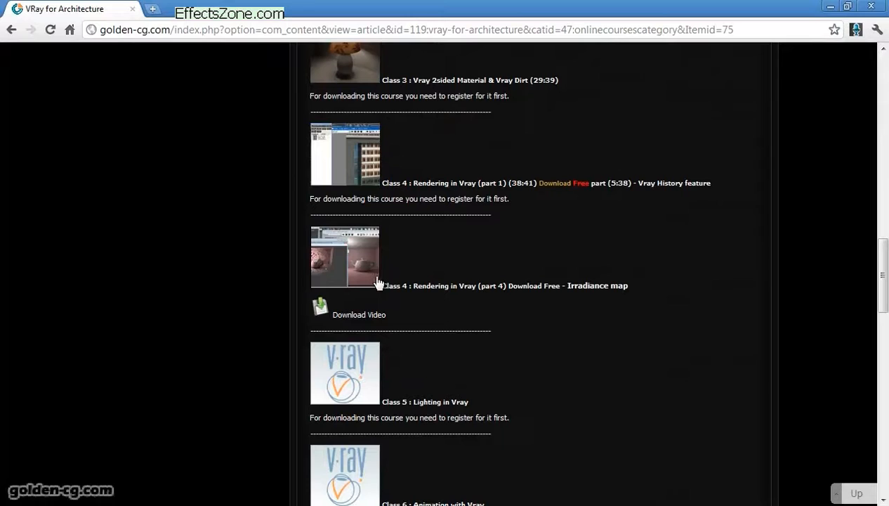
left_click_drag(391, 285, 632, 284)
left_click(519, 285)
scroll(481, 349, "up", 1)
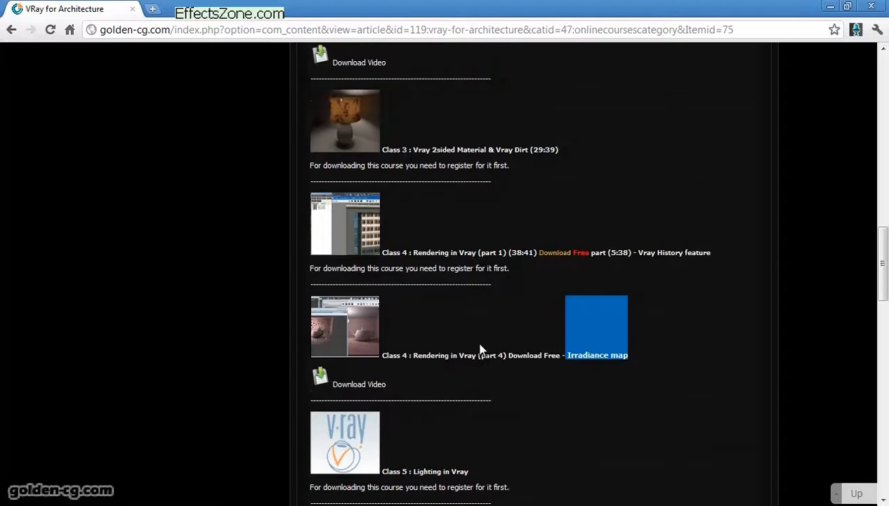
scroll(480, 349, "up", 8)
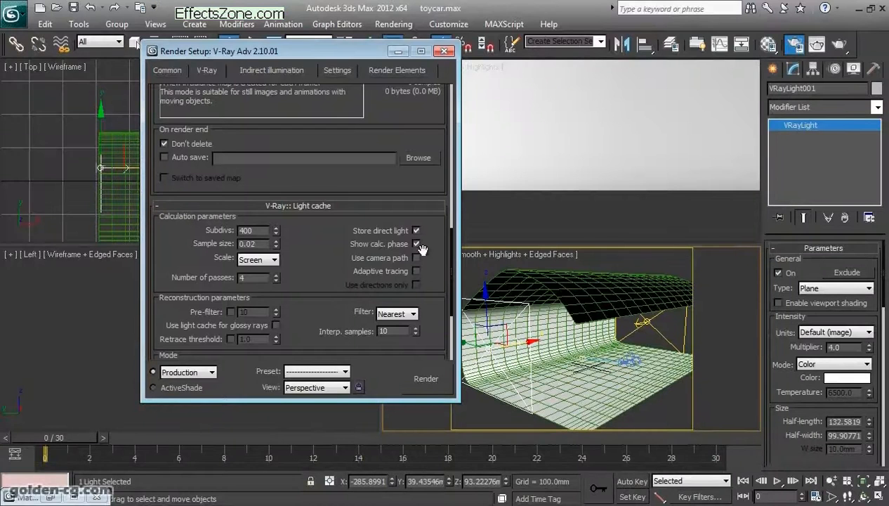
- Switch back to 3ds Max, close the render setup and select the camera in the Perspective view
left_click_drag(326, 50, 364, 125)
left_click(482, 130)
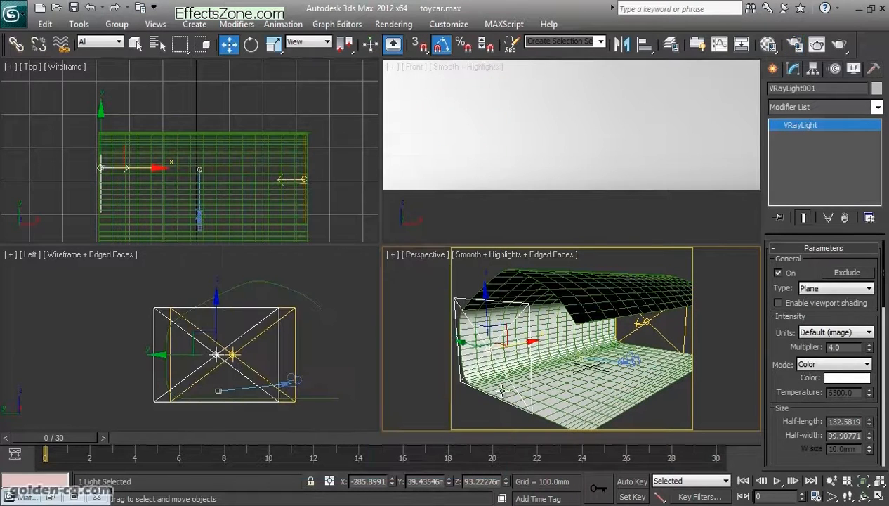
left_click(653, 415)
left_click(631, 361)
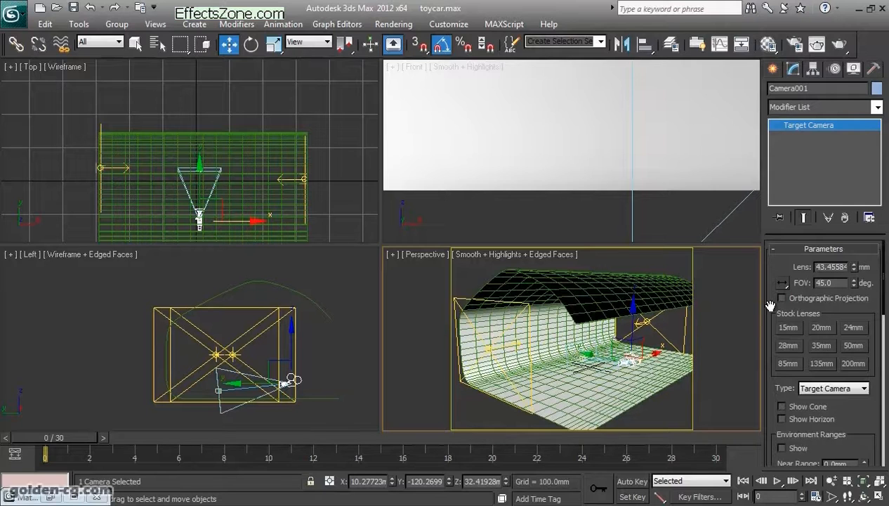
- Select the curved backdrop and examine the white diffuse color of the 12 - Default V-Ray material in the Material Editor
left_click(752, 208)
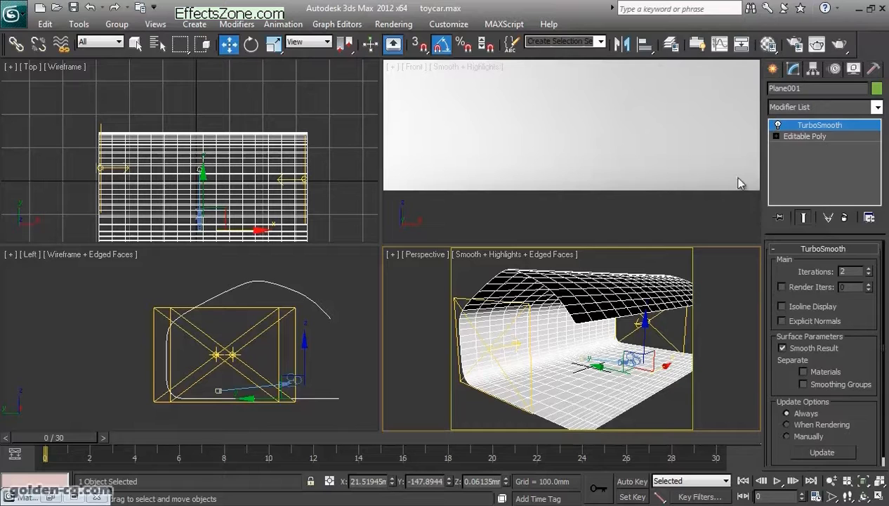
left_click(769, 43)
left_click_drag(666, 69, 156, 37)
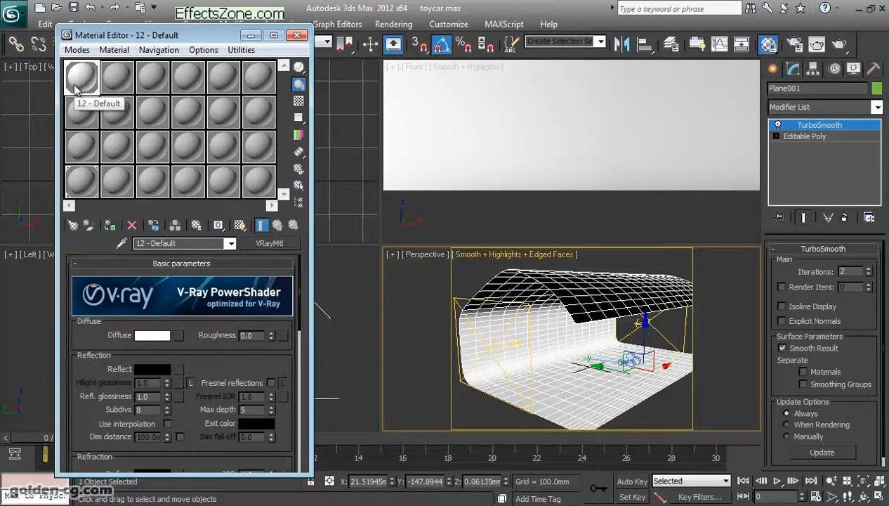
left_click_drag(211, 343, 201, 341)
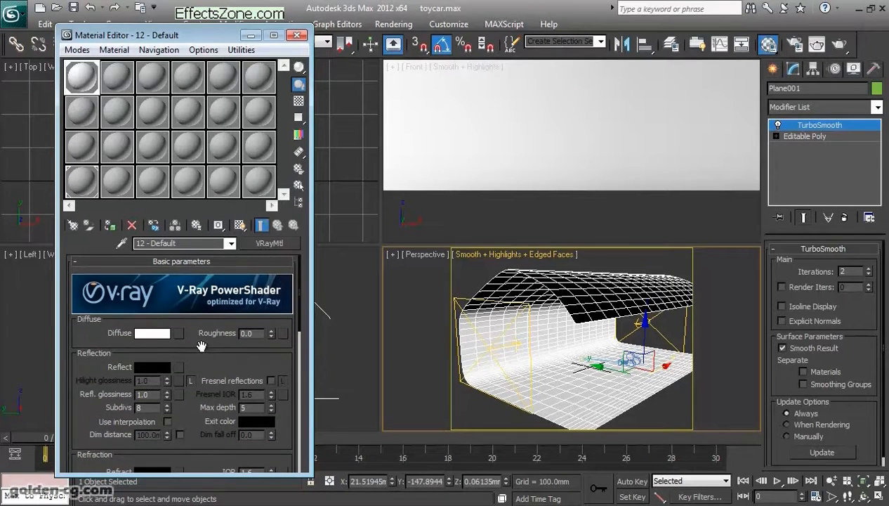
left_click(149, 334)
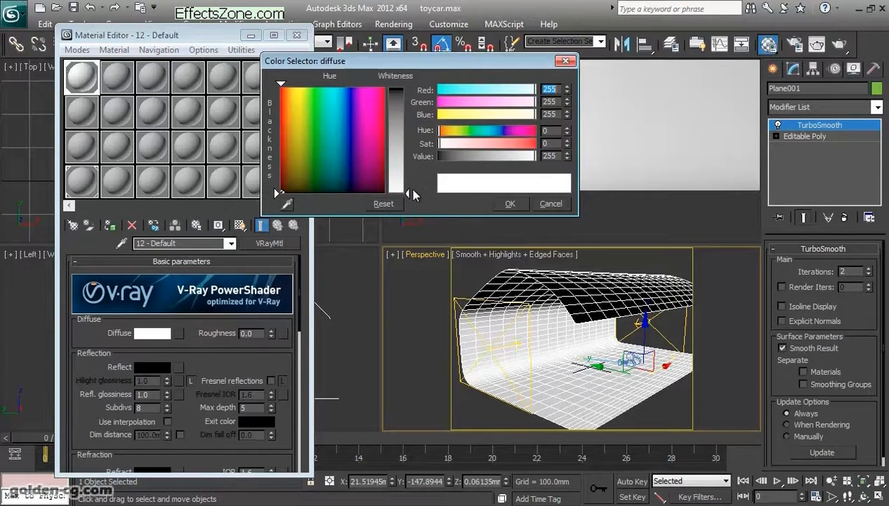
left_click(505, 205)
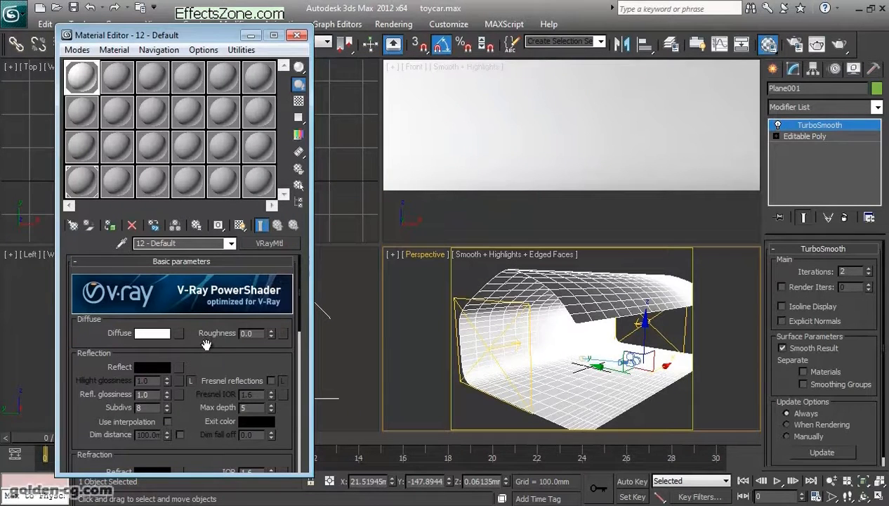
key("ctrl+d")
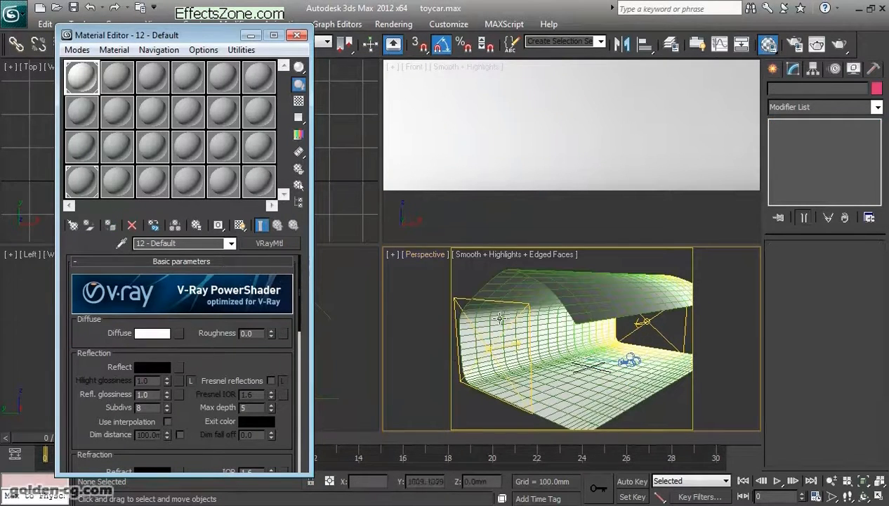
left_click(467, 330)
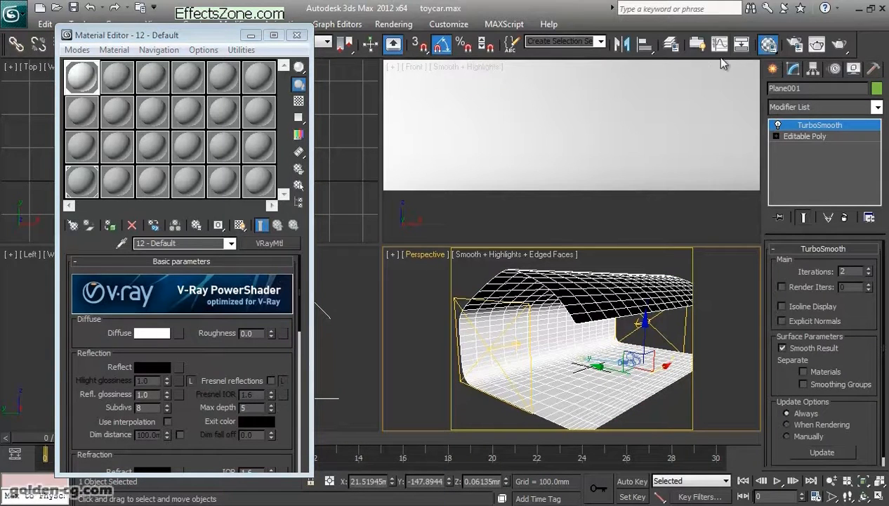
- Unhide the body, Glass, chrome, logo, tire and wheel layers in the layer manager and frame the toy car in the Front view
left_click(674, 48)
left_click_drag(308, 70, 332, 163)
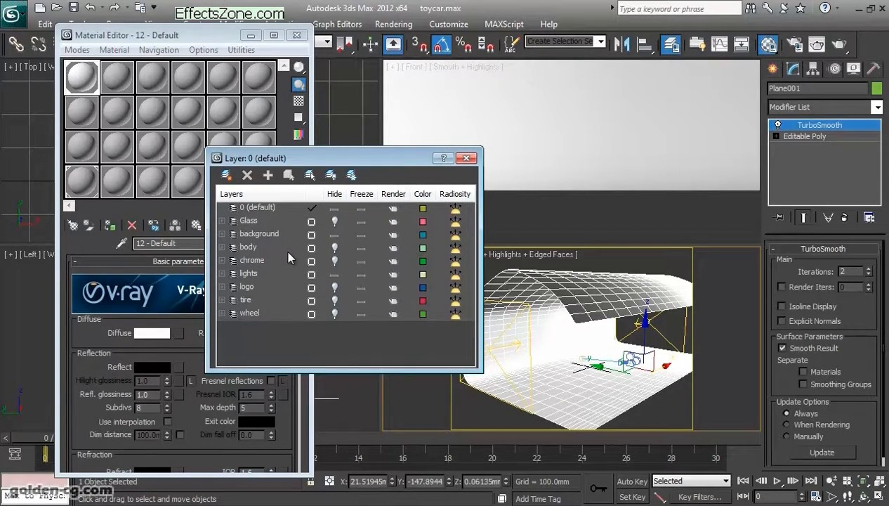
left_click(335, 248)
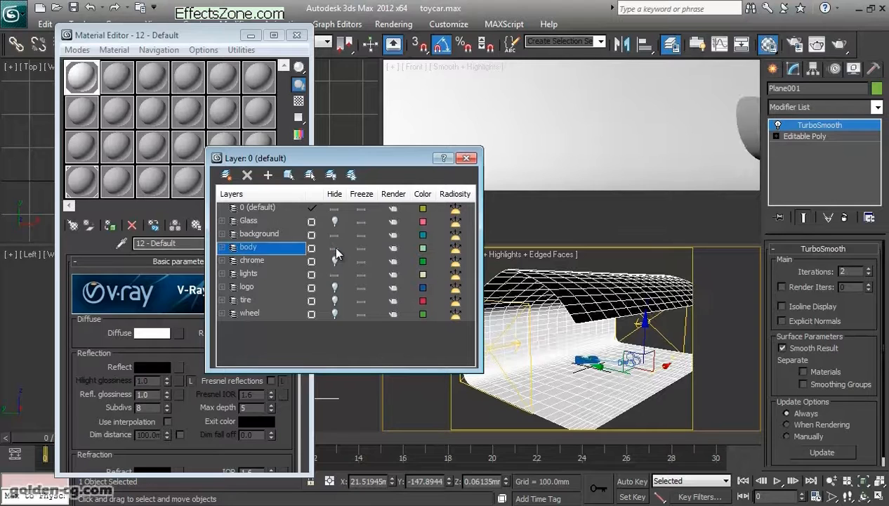
scroll(677, 187, "down", 4)
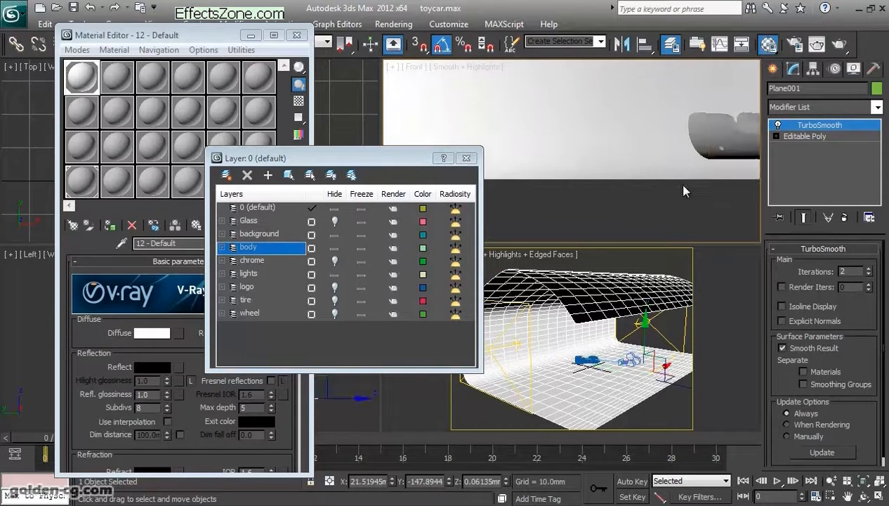
middle_click_drag(680, 189, 604, 202)
scroll(603, 202, "up", 2)
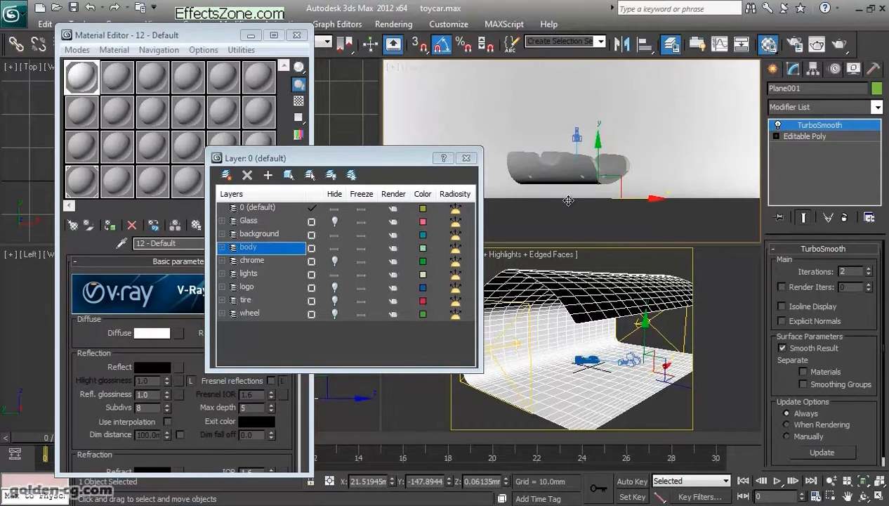
left_click(335, 221)
left_click(335, 260)
left_click(335, 286)
left_click(335, 300)
left_click(335, 313)
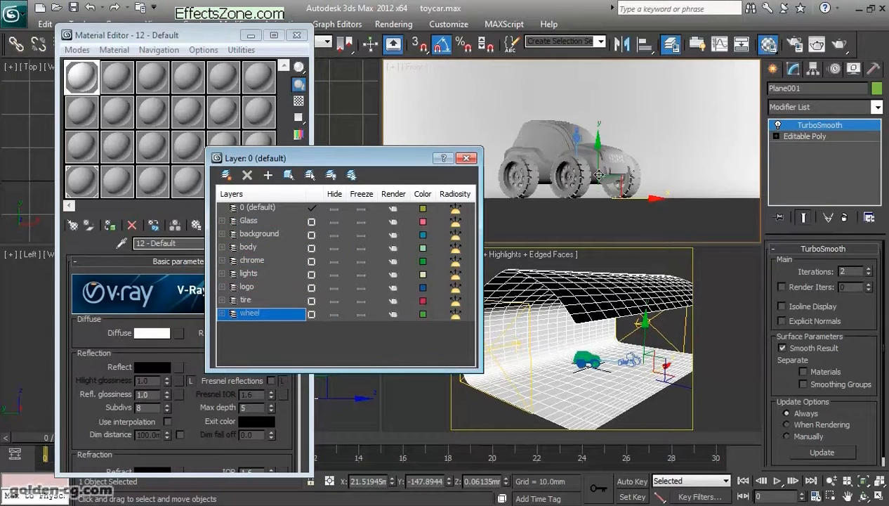
- Inspect the toy car's wheels up close in the Front view and hide the tire and wheel layers
scroll(590, 179, "up", 3)
scroll(590, 179, "up", 3)
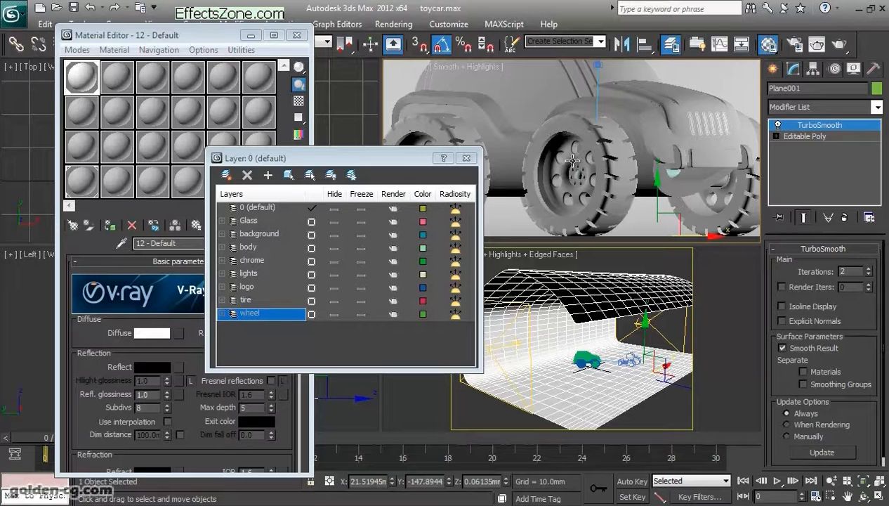
middle_click_drag(573, 196, 580, 193)
left_click(334, 313)
left_click(333, 312)
left_click(334, 300)
left_click(334, 313)
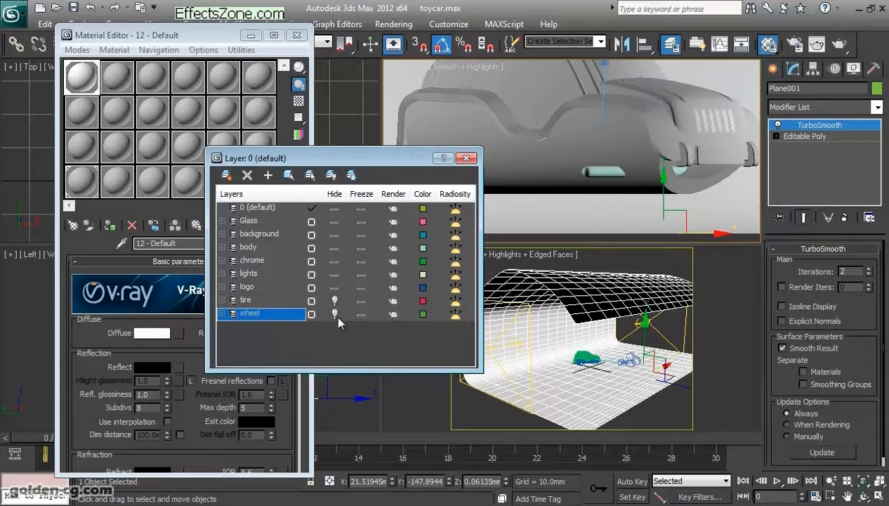
- Select the two capsule-shaped parts low on the car's side and hide the chrome layer
left_click(599, 169)
left_click_drag(404, 158, 274, 161)
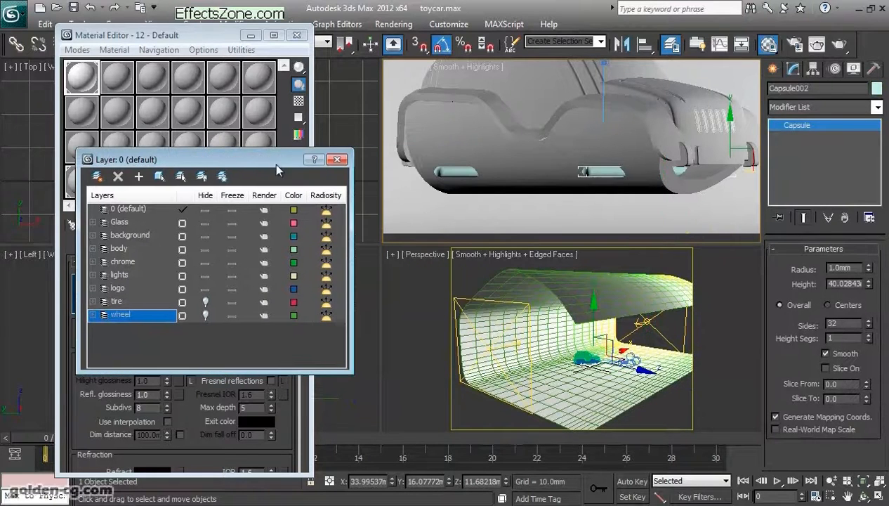
left_click(447, 171, "ctrl")
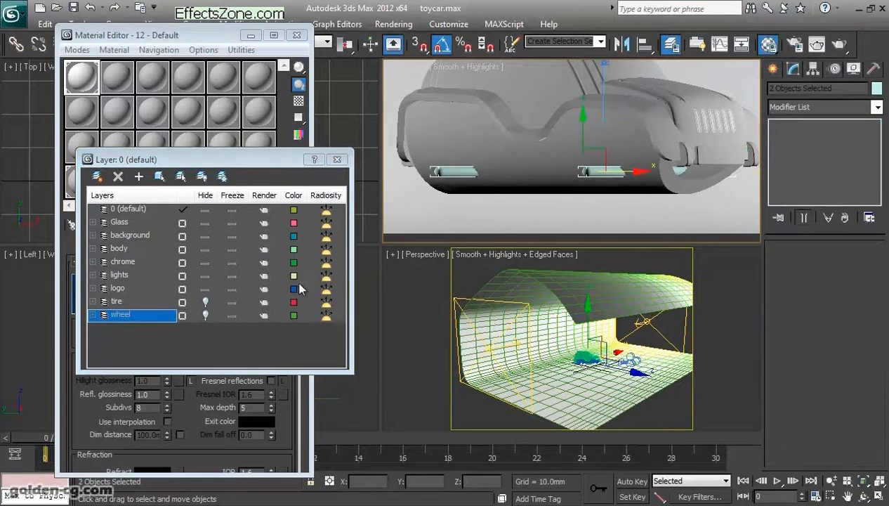
left_click(202, 262)
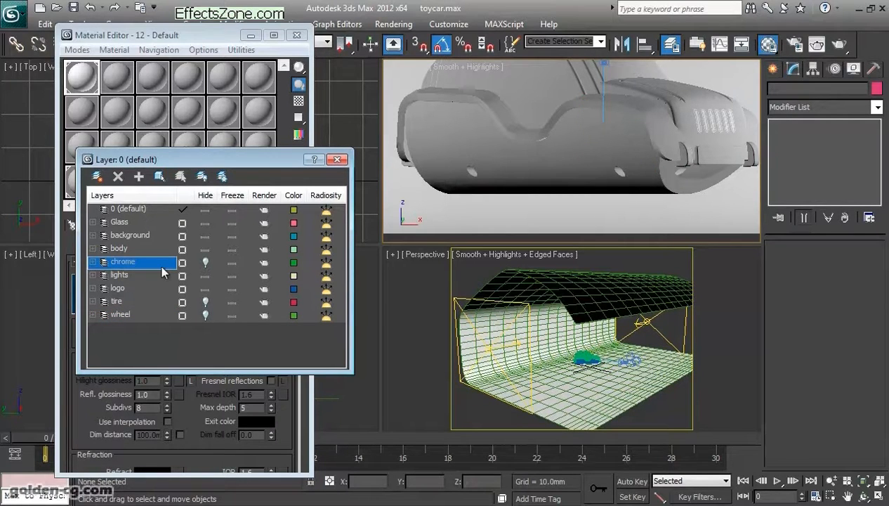
- Select the car body, hide the body layer and toggle the Glass layer off and on to check its parts
left_click(543, 188)
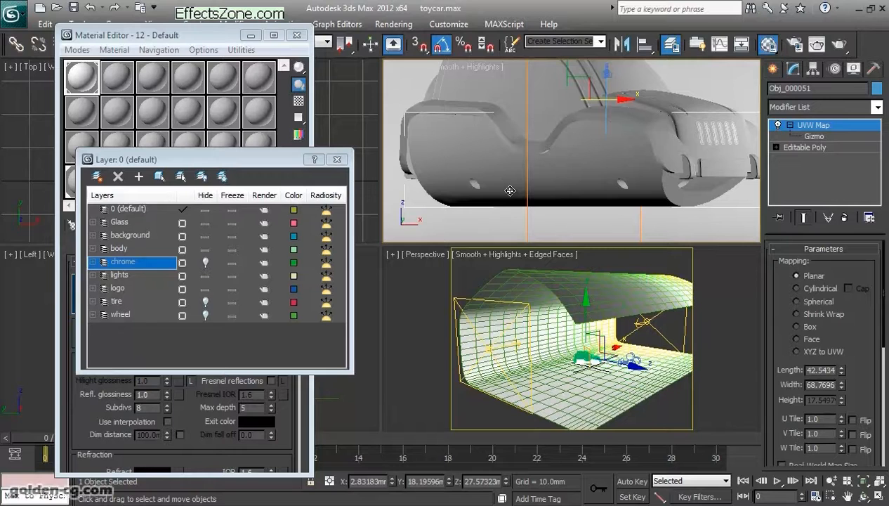
left_click(205, 248)
left_click(205, 223)
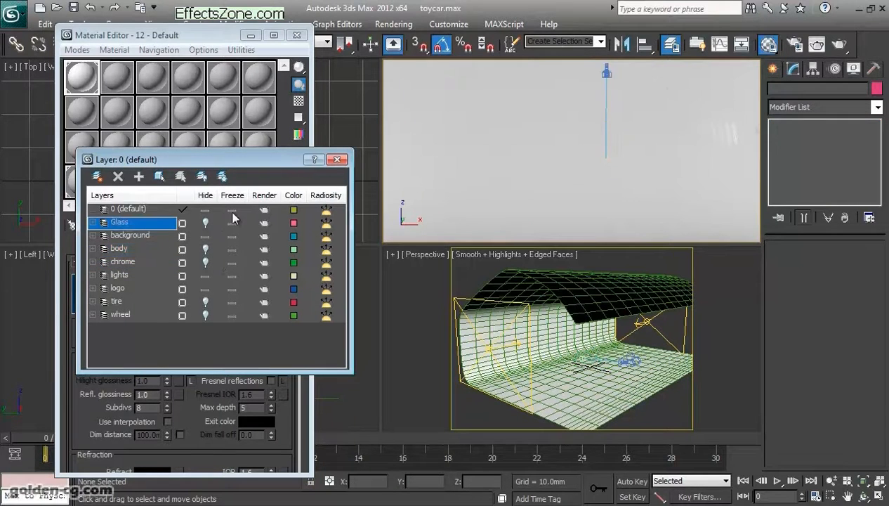
left_click(206, 222)
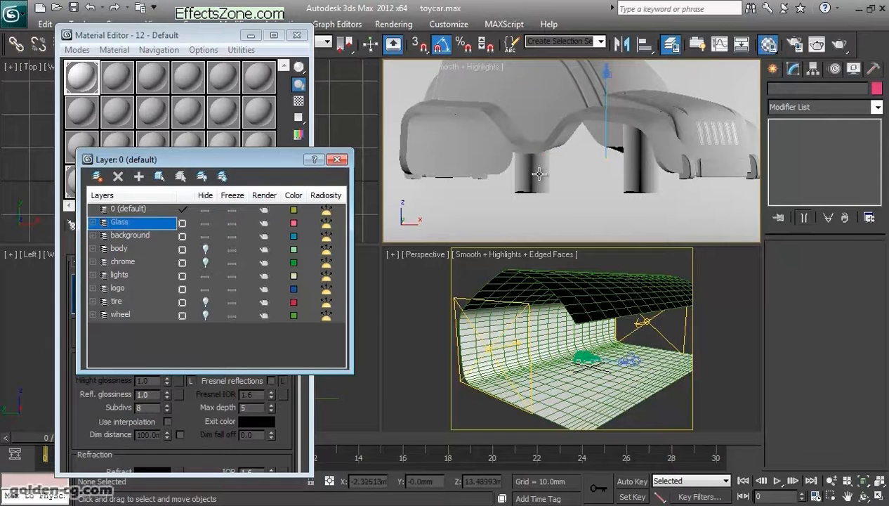
- Hide the logo and background layers, toggling the Glass layer's visibility but keeping it shown
scroll(541, 168, "down", 3)
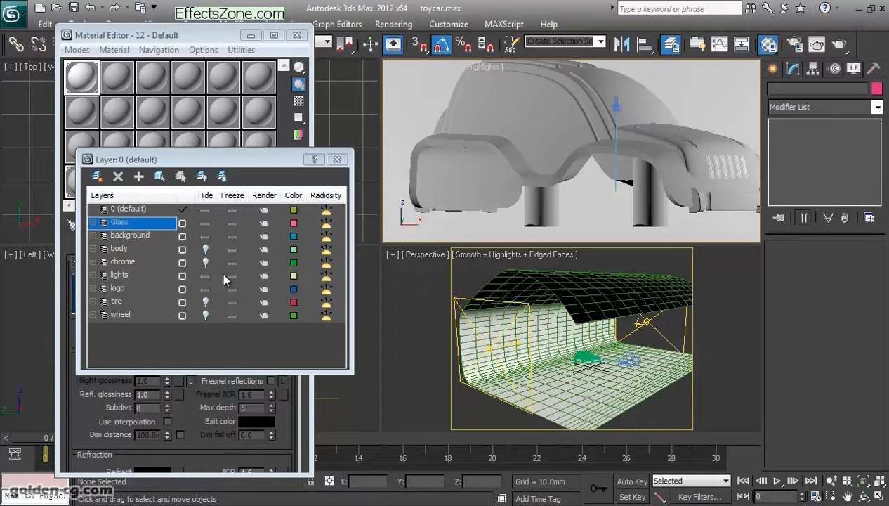
left_click(205, 289)
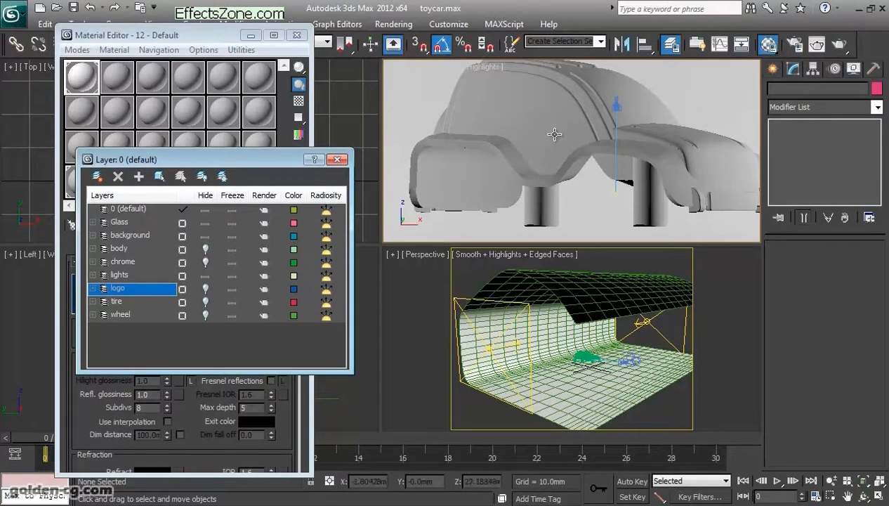
left_click(204, 222)
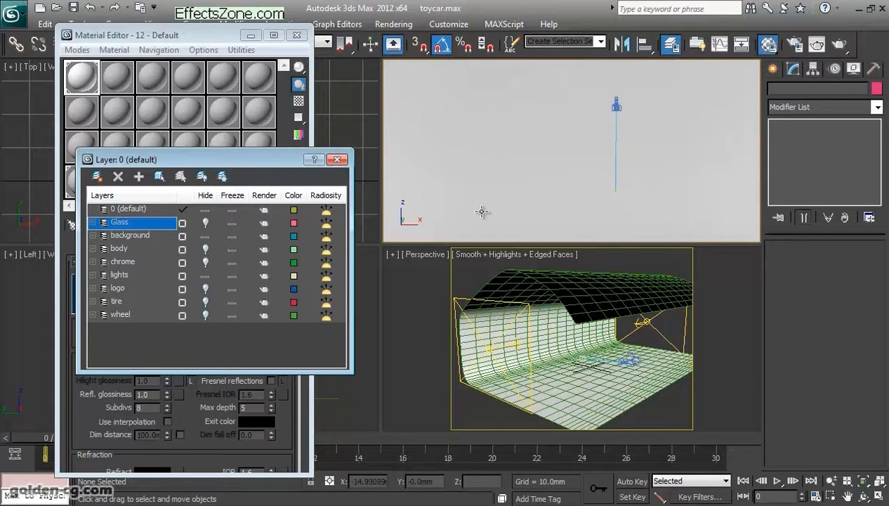
left_click(205, 222)
left_click(205, 236)
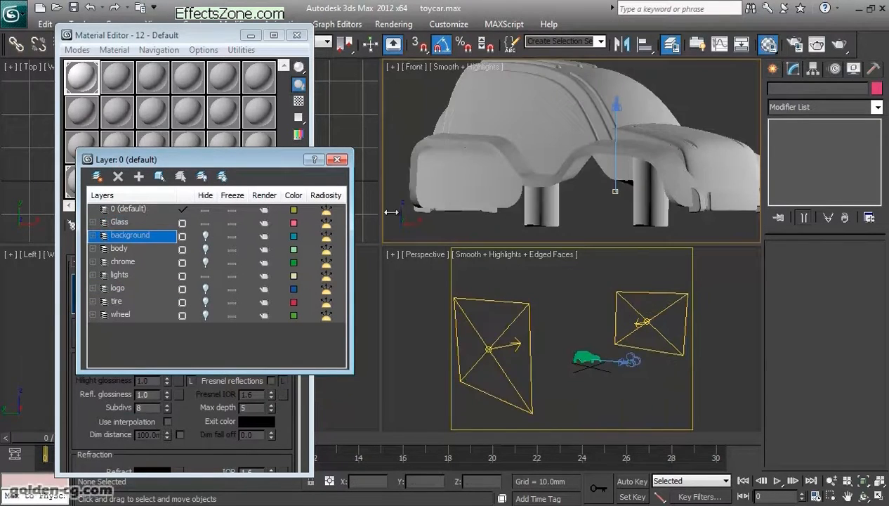
- Turn on Edged Faces shading for the car in the Front view
scroll(492, 197, "up", 3)
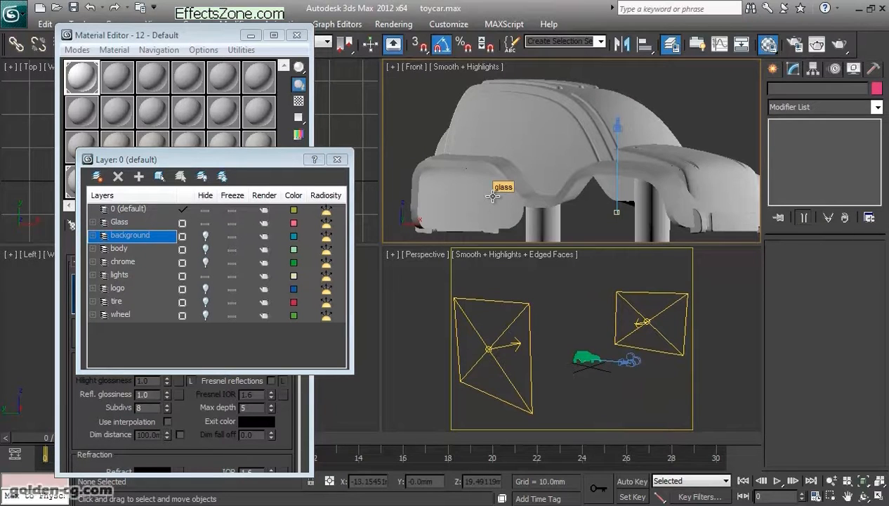
left_click(456, 67)
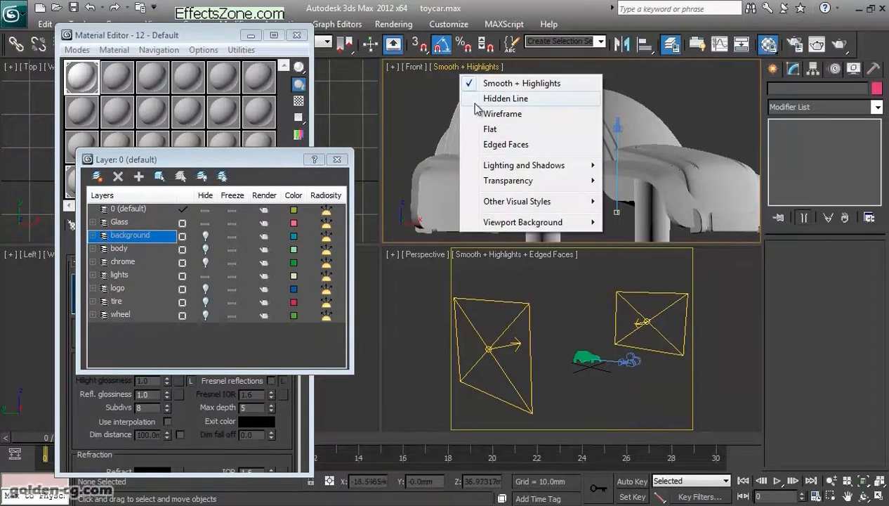
left_click(518, 145)
scroll(542, 166, "up", 5)
key("F3")
key("F3")
key("F4")
key("F4")
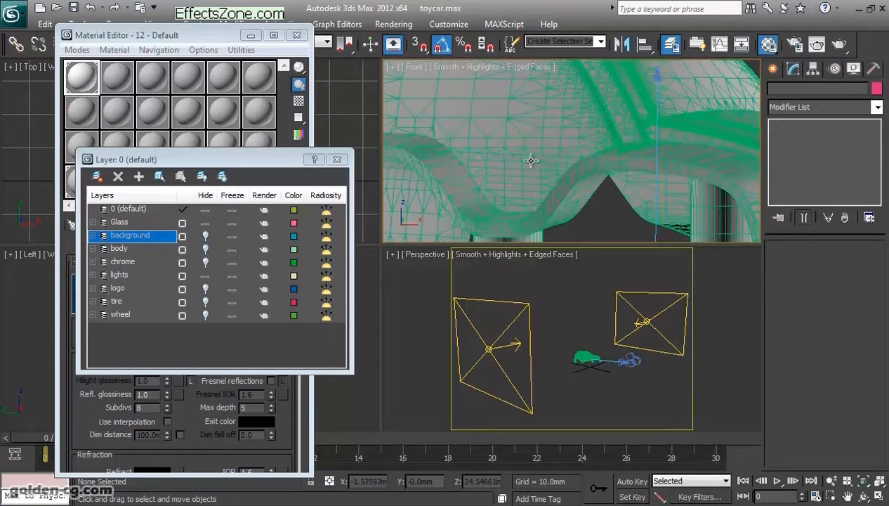
- Select the glass mesh and examine its wireframe up close in the Front view
left_click(531, 161)
scroll(541, 172, "down", 4)
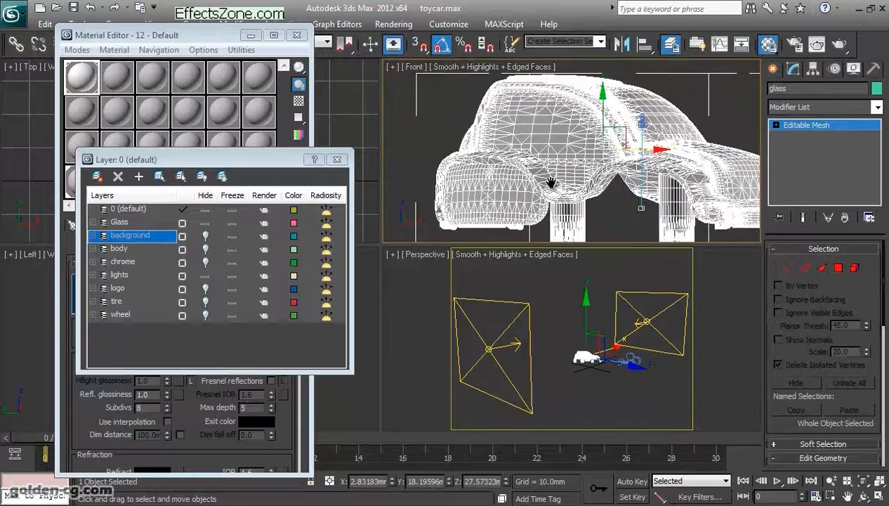
scroll(550, 183, "up", 3)
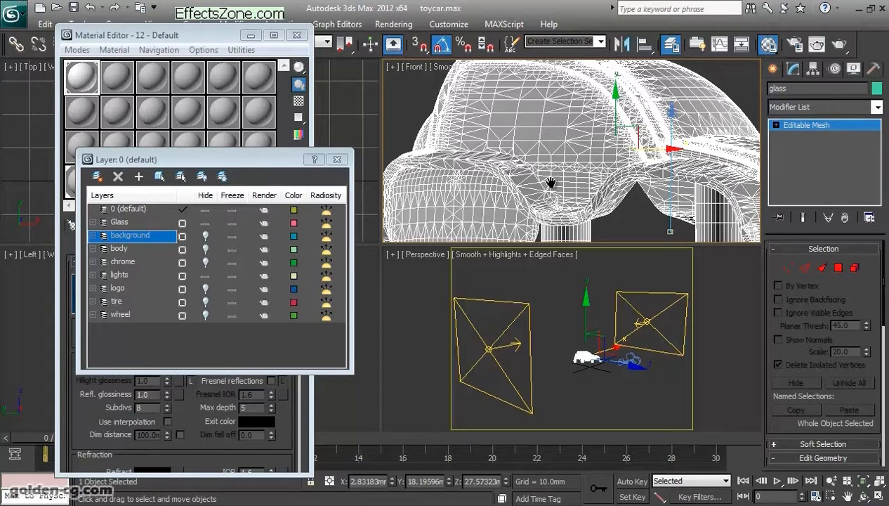
middle_click_drag(551, 183, 573, 166)
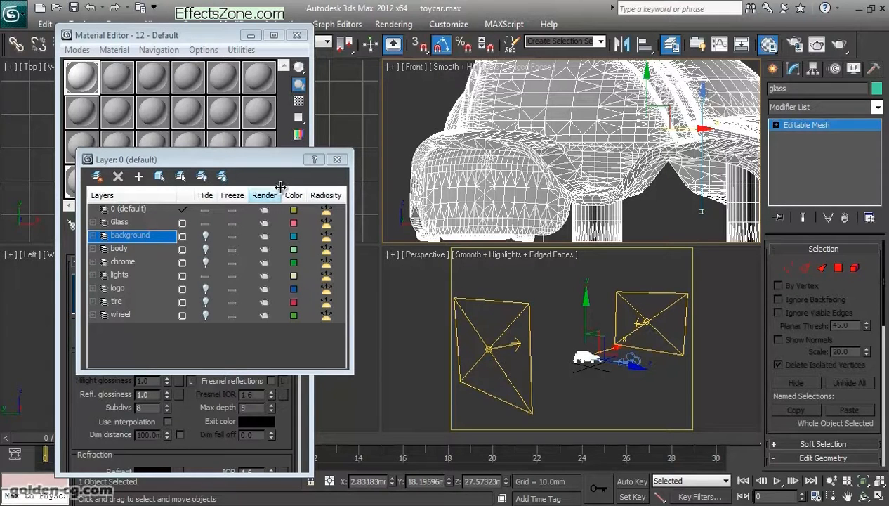
- Unhide the background and body layers and hide the Glass layer
left_click(205, 235)
middle_click(561, 379)
scroll(561, 355, "up", 3)
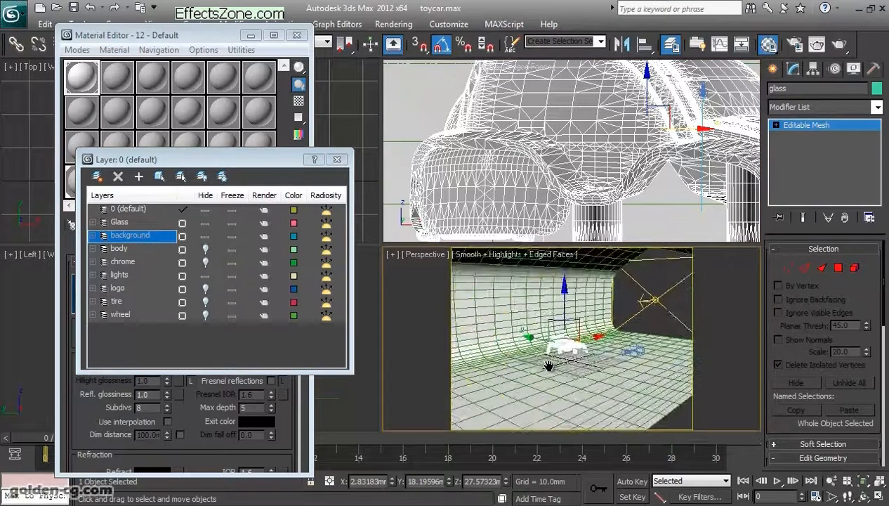
left_click(205, 248)
left_click(205, 222)
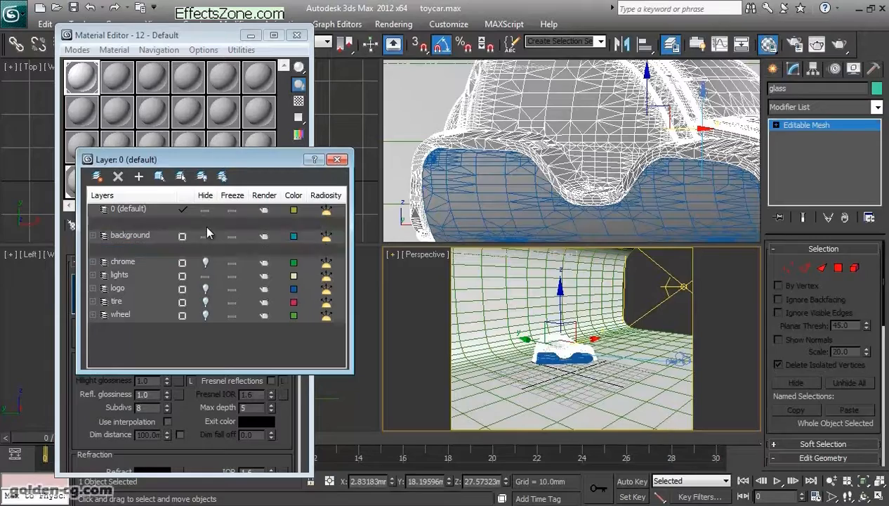
- Turn off edged faces in the Perspective view and remove the UVW Map modifier from the lower car body
scroll(525, 337, "up", 4)
left_click(524, 336)
scroll(527, 337, "up", 4)
mouse_move(551, 347)
middle_mouse_down()
mouse_move(560, 369)
mouse_move(549, 378)
mouse_move(593, 378)
mouse_move(562, 364)
middle_mouse_up()
key("F4")
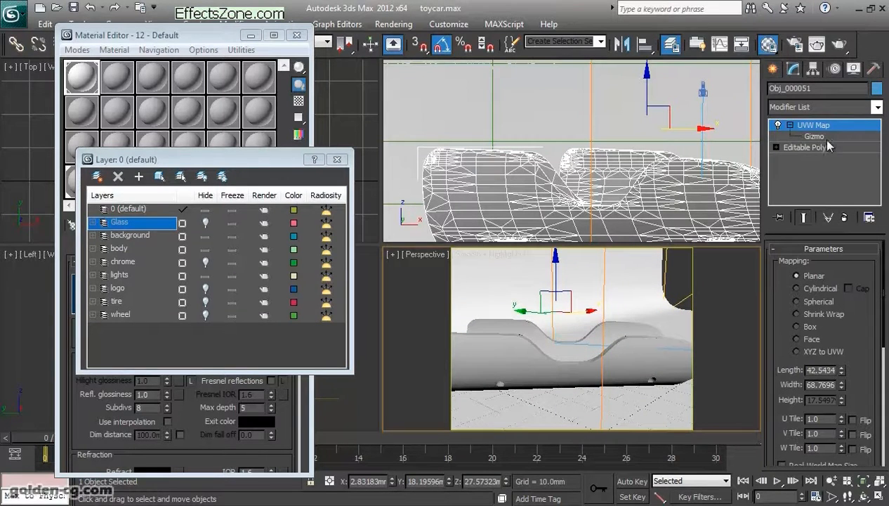
left_click(843, 217)
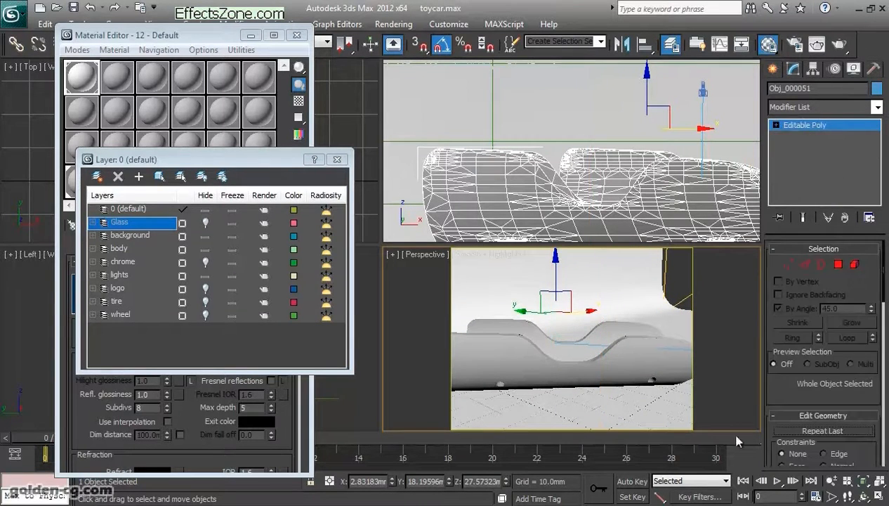
- Hide the lights and background layers to leave only the lower car body in the Perspective view
left_click(863, 496)
left_click_drag(581, 343, 531, 378)
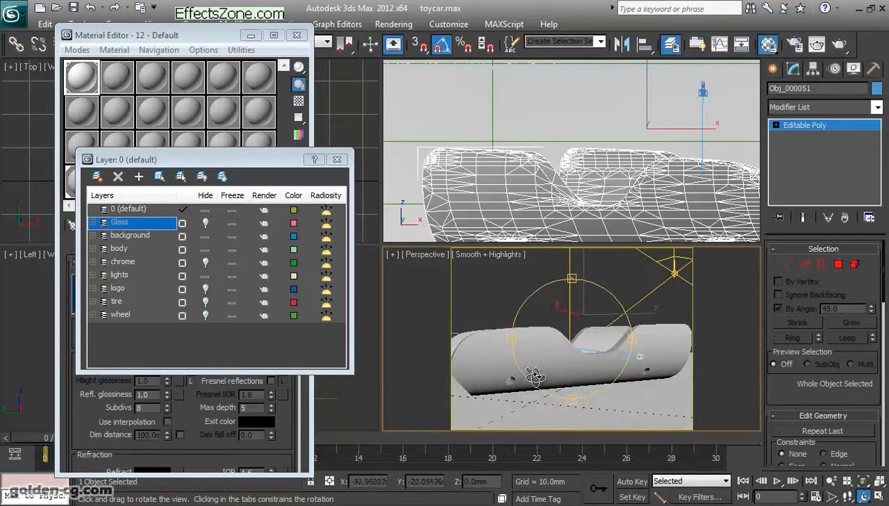
left_click(205, 275)
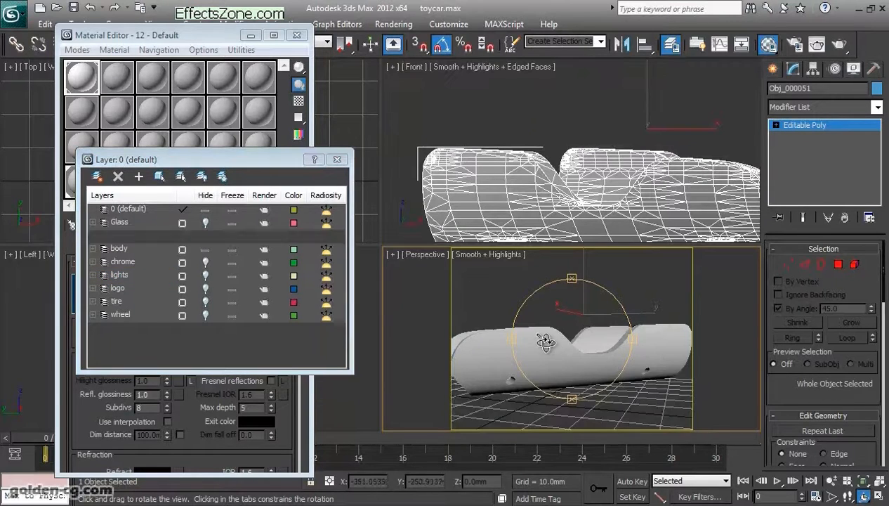
left_click_drag(559, 356, 585, 344)
- Turn off safe frames in the Perspective view and look at the inside of the lower car body
left_click(429, 257)
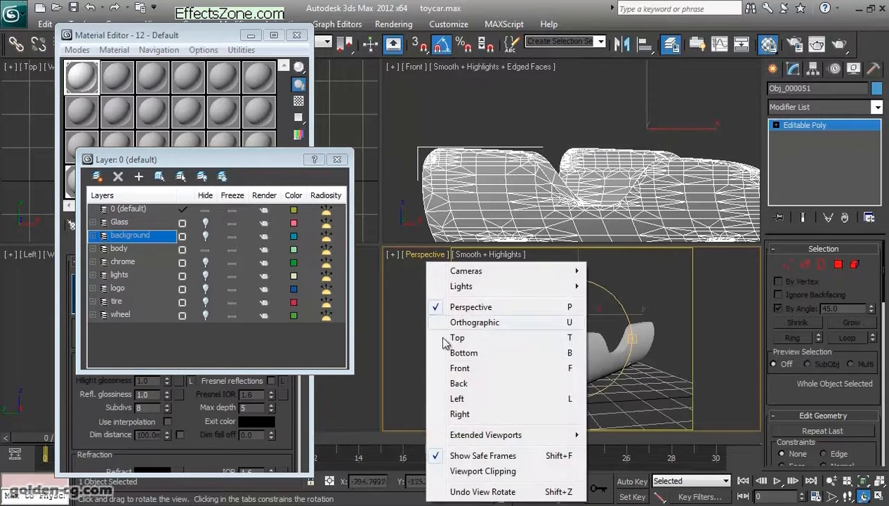
left_click(458, 457)
left_click_drag(503, 361, 598, 353)
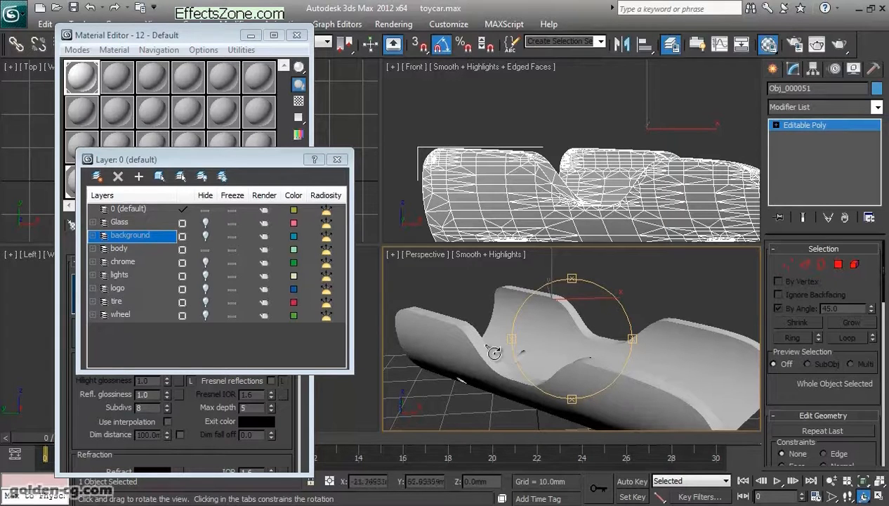
left_click_drag(583, 357, 649, 348)
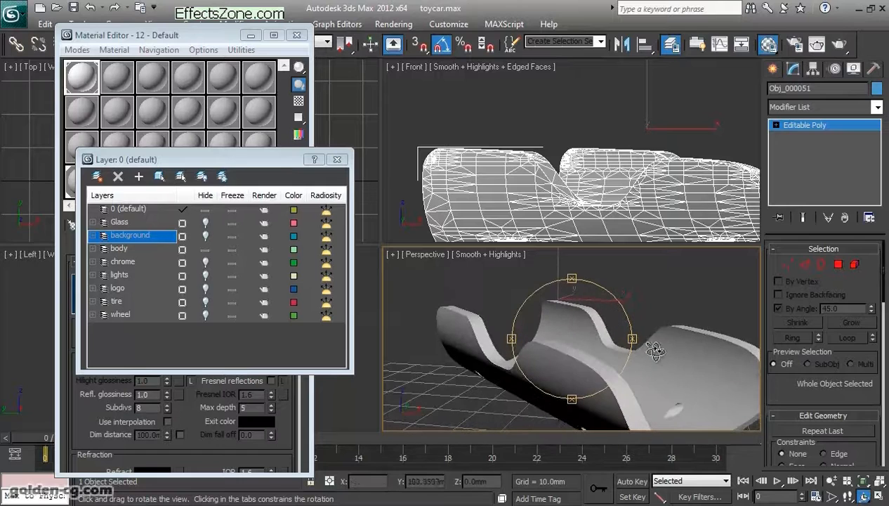
- Set the material ID of all polygons of the lower car body to 1 and clear the selection
left_click(838, 264)
middle_click_drag(633, 382, 590, 345)
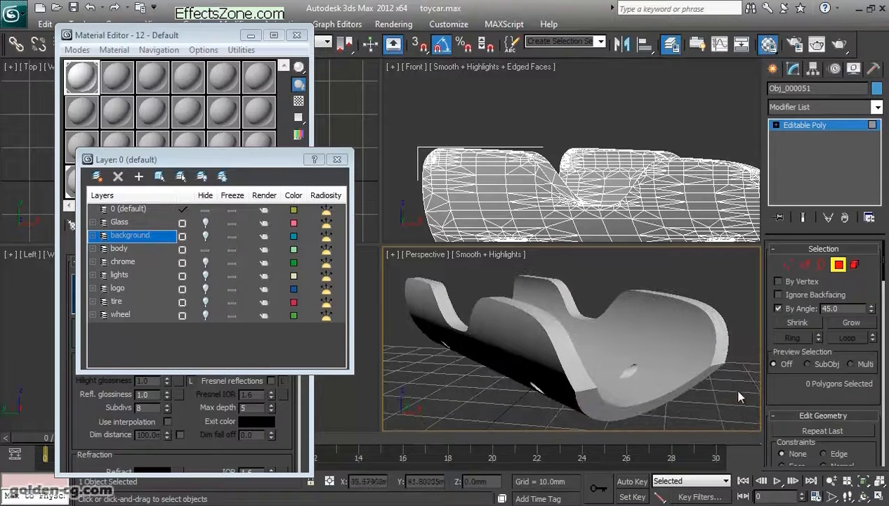
key("ctrl+a")
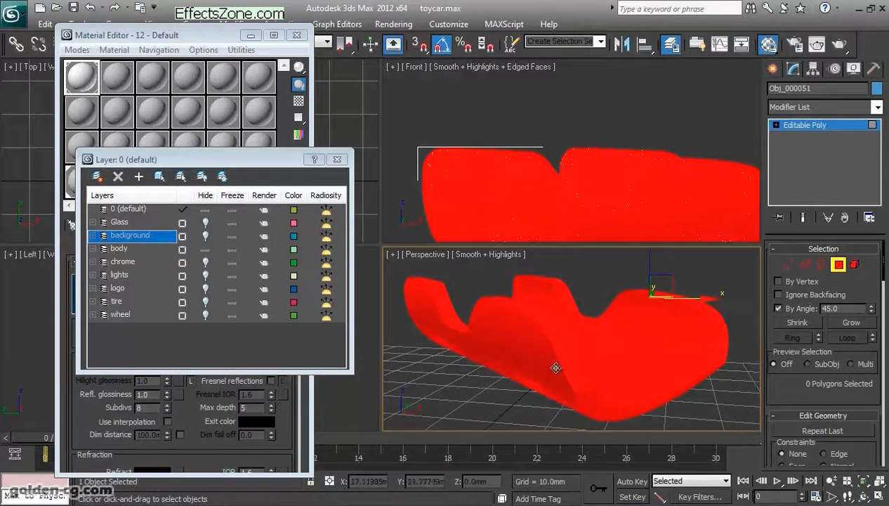
scroll(809, 322, "down", 10)
scroll(834, 391, "down", 15)
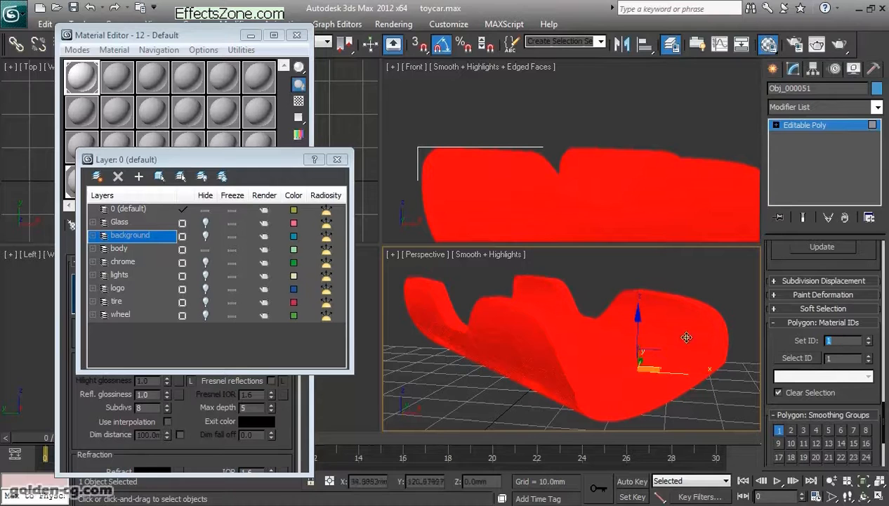
left_click(719, 391)
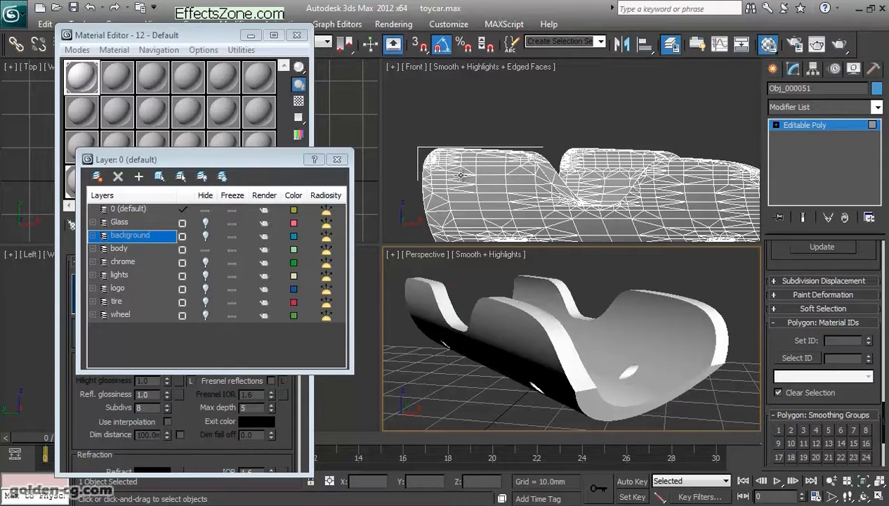
- Close the layer list, test a by-angle polygon selection on the rim of the lower body and clear it
left_click(337, 161)
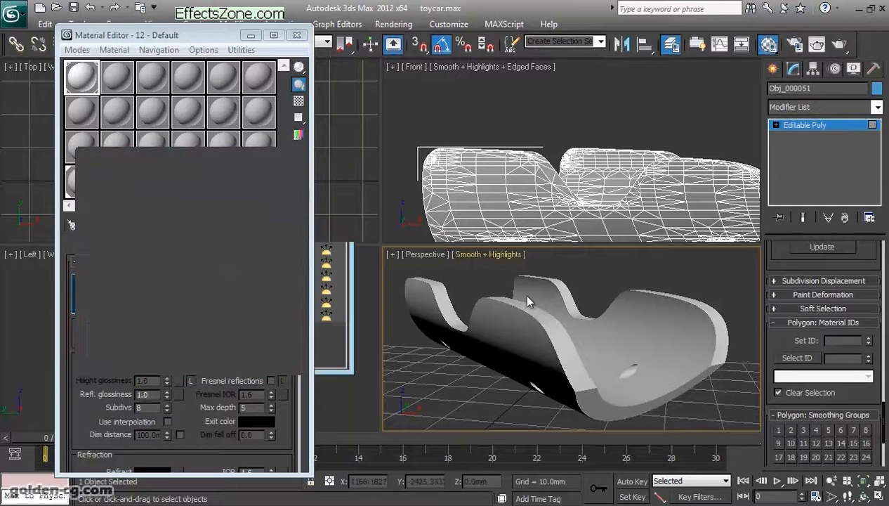
key("4")
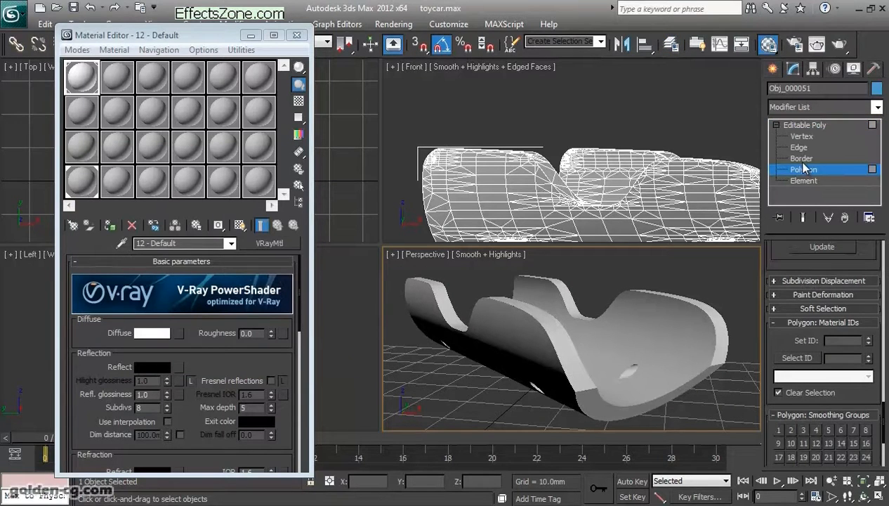
left_click(568, 363)
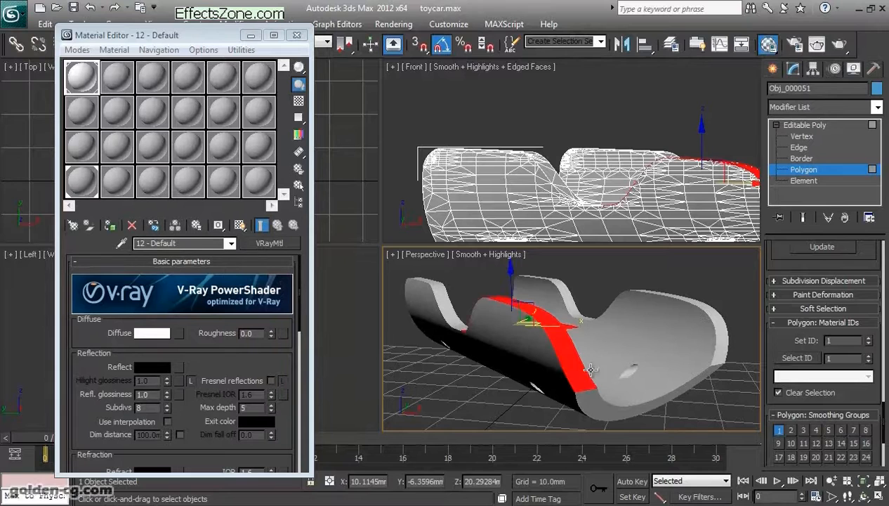
left_click(475, 417)
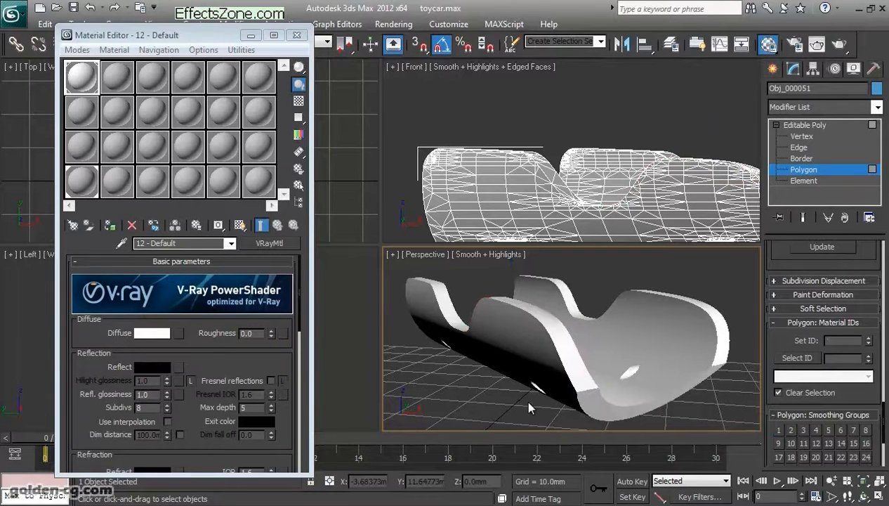
- Select individual rim polygons of the lower body and turn on edged faces in the Perspective view
key("ctrl+z")
left_click(569, 358)
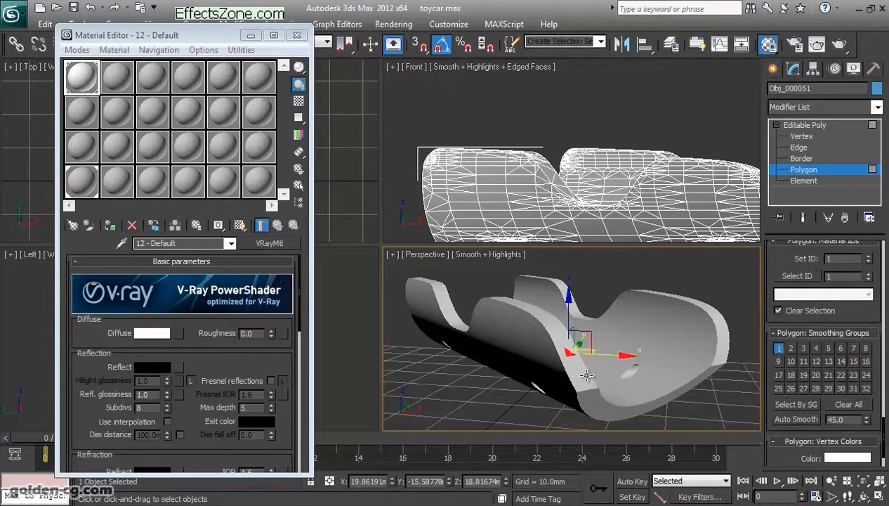
left_click(581, 388)
mouse_move(552, 378)
middle_mouse_down()
mouse_move(550, 389)
mouse_move(562, 379)
middle_mouse_up()
key("F3")
key("F3")
key("F4")
scroll(561, 378, "up", 8)
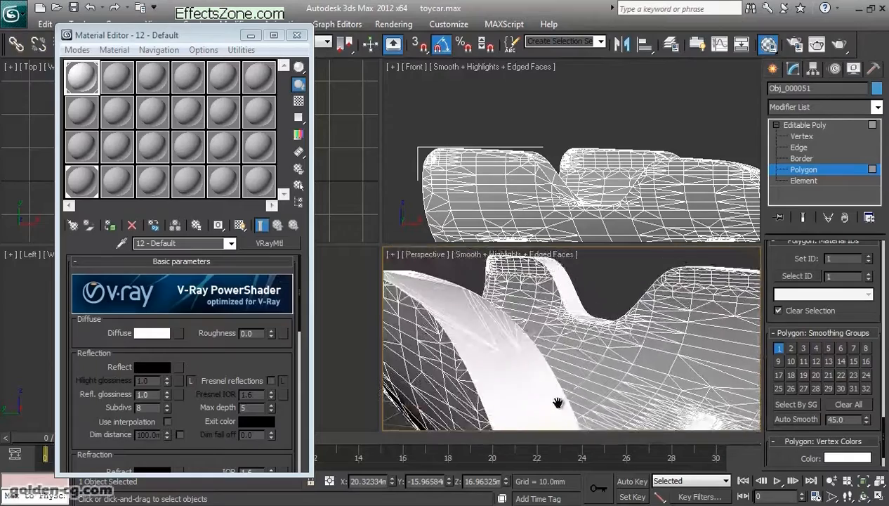
- Select single polygons one after another along the upper rim of the lower car body
left_click(514, 366)
mouse_move(510, 380)
middle_mouse_down()
mouse_move(577, 413)
mouse_move(547, 397)
mouse_move(536, 377)
mouse_move(552, 387)
middle_mouse_up()
scroll(490, 377, "up", 3)
left_click(511, 381)
left_click(489, 366)
left_click(466, 351)
left_click(446, 338)
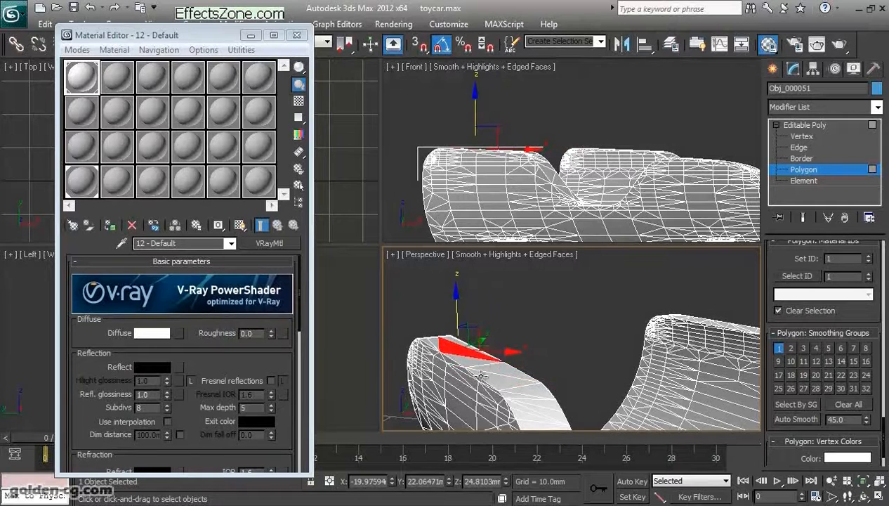
middle_click_drag(504, 382, 496, 359)
left_click(493, 357)
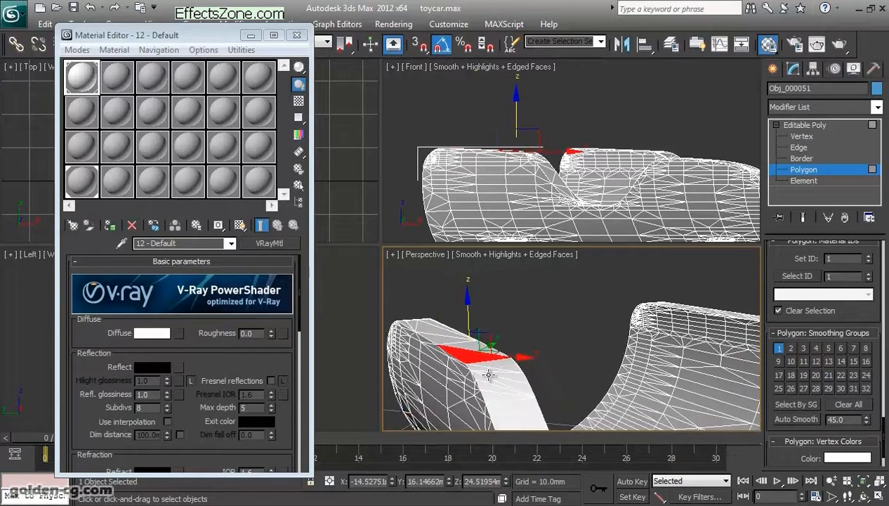
- Switch to edge selection and try to extend single rim edges with a loop selection
scroll(783, 321, "up", 10)
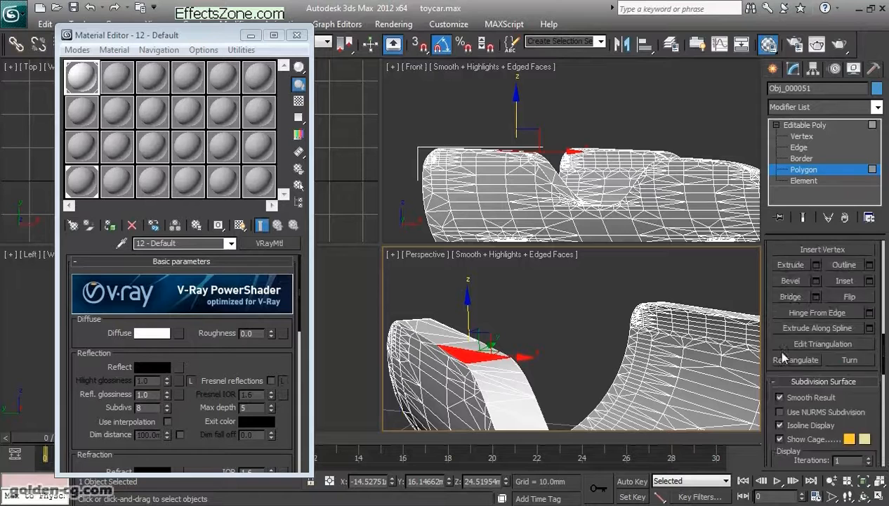
scroll(781, 352, "up", 3)
left_click(799, 146)
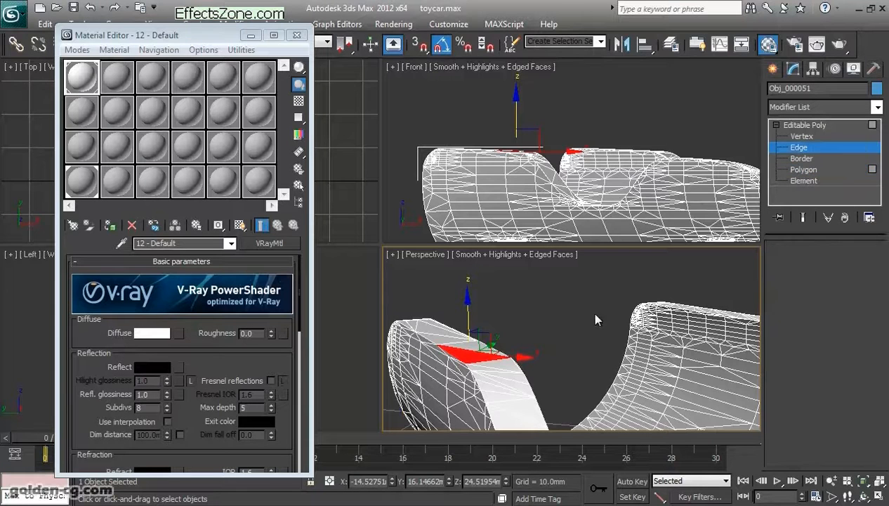
left_click(497, 366)
scroll(829, 330, "down", 1)
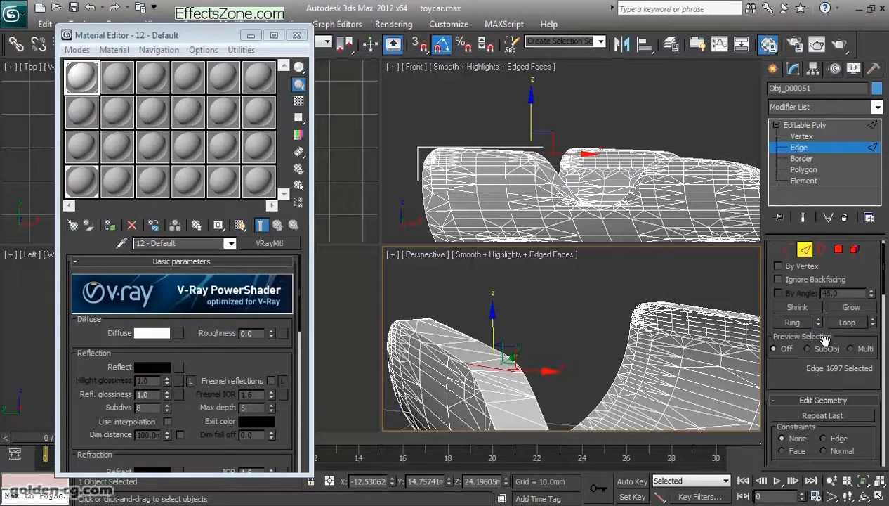
left_click(837, 324)
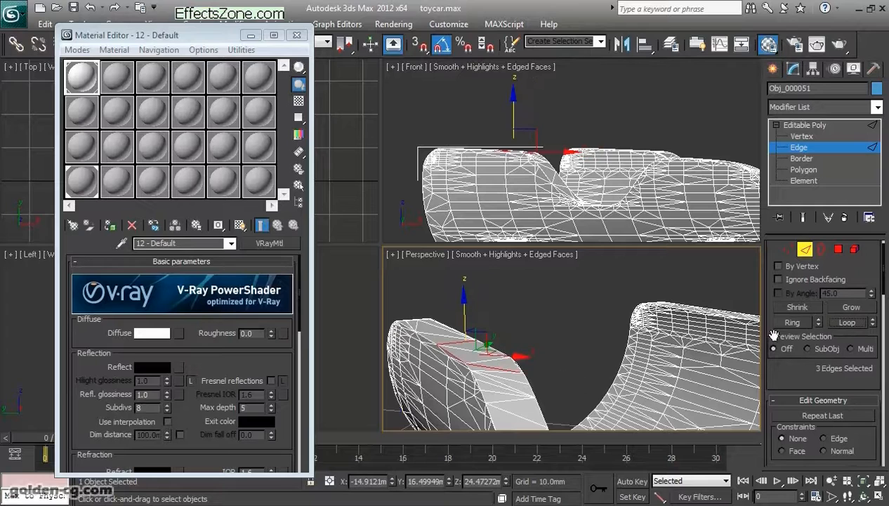
left_click(498, 377)
left_click(846, 325)
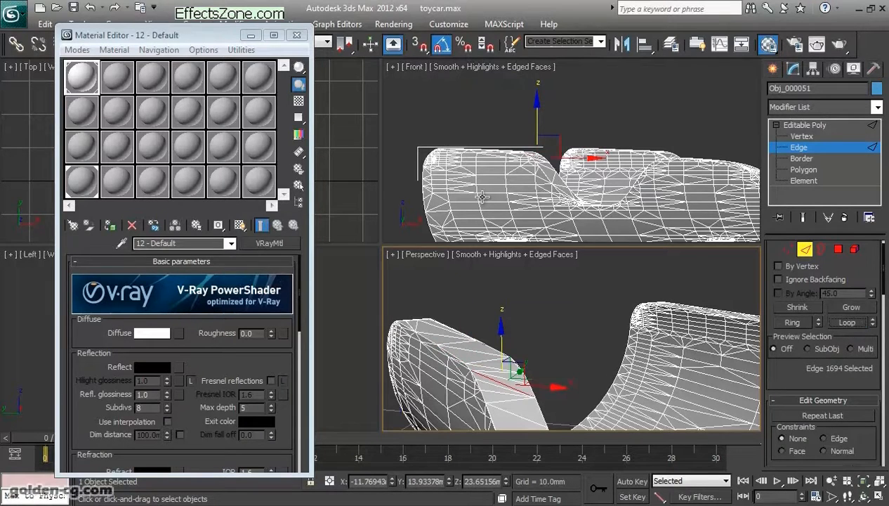
- Return to polygon selection and pick polygons one by one down the front part of the rim
scroll(531, 398, "down", 5)
middle_click_drag(531, 398, 520, 387, "alt")
scroll(572, 379, "down", 1)
scroll(553, 359, "up", 5)
scroll(498, 323, "down", 5)
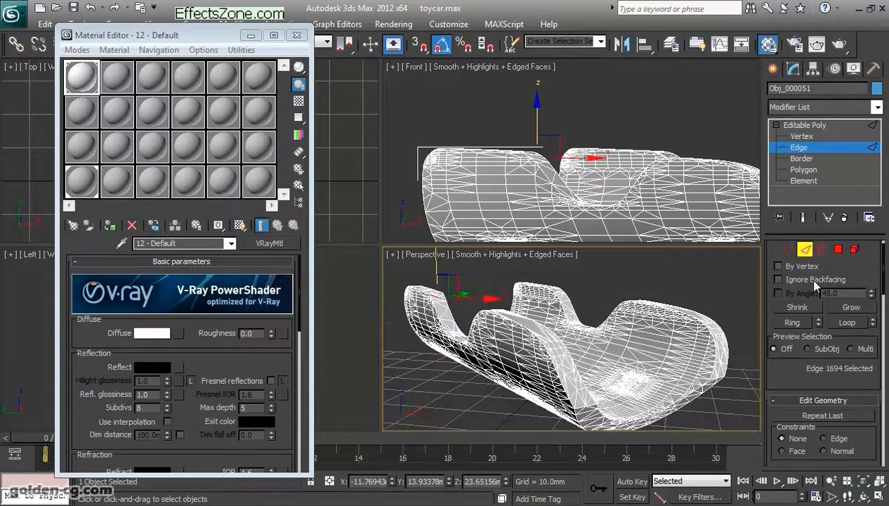
left_click(837, 250)
left_click(547, 332)
left_click(559, 352, "ctrl")
left_click(564, 362, "ctrl")
left_click(563, 371, "ctrl")
left_click(568, 383, "ctrl")
- Clear the polygon selection and enable By Angle selection at 45.0
scroll(575, 405, "up", 5)
scroll(578, 400, "down", 5)
left_click(526, 403)
middle_click_drag(526, 404, 523, 409, "alt")
left_click(865, 496)
left_click_drag(602, 378, 566, 353)
scroll(567, 354, "up", 2)
scroll(571, 356, "down", 2)
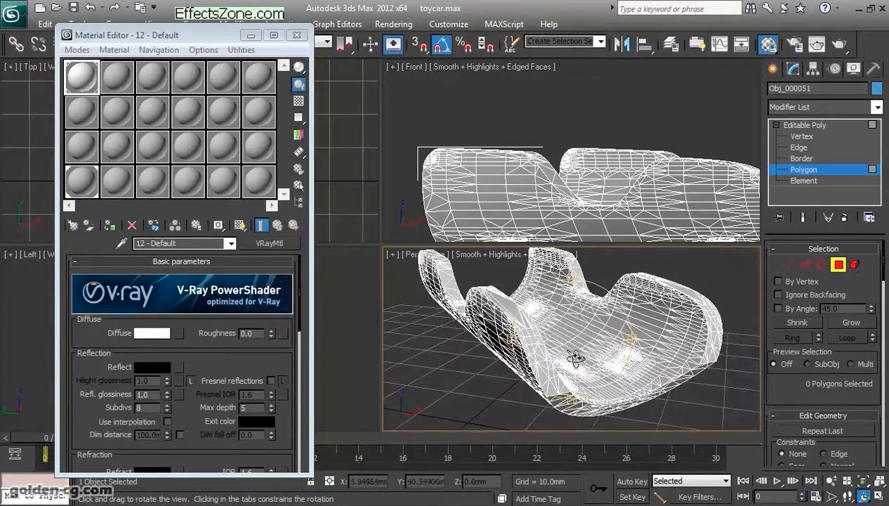
left_click(791, 313)
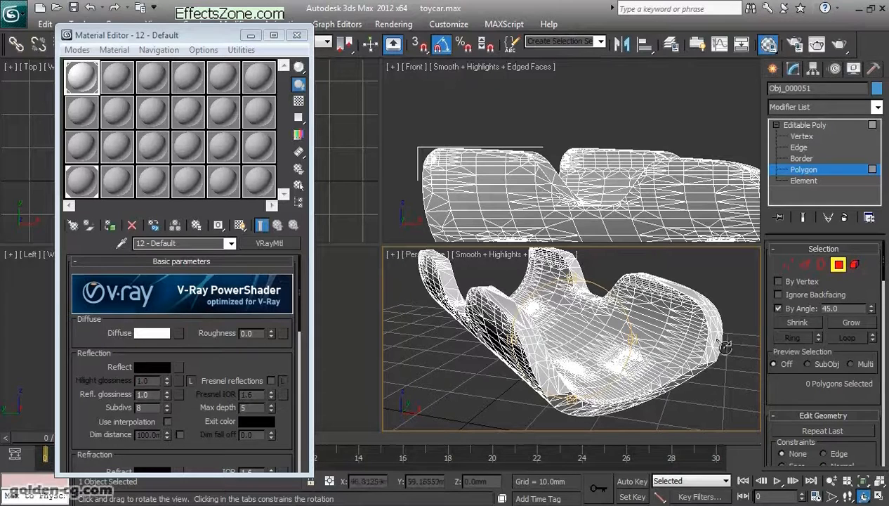
- Select the upper rim polygons along one side of the lower car body with the By Angle selection
mouse_move(575, 354)
left_mouse_down()
mouse_move(552, 345)
mouse_move(575, 356)
left_mouse_up()
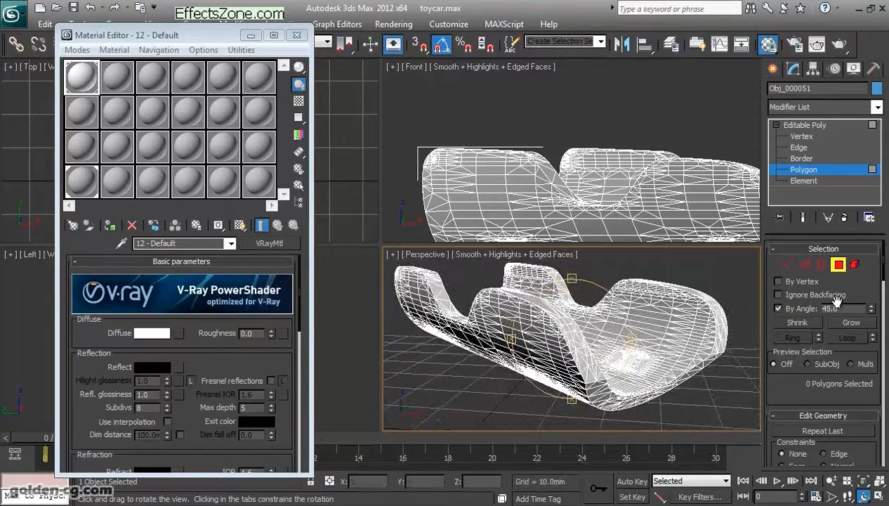
right_click(584, 346)
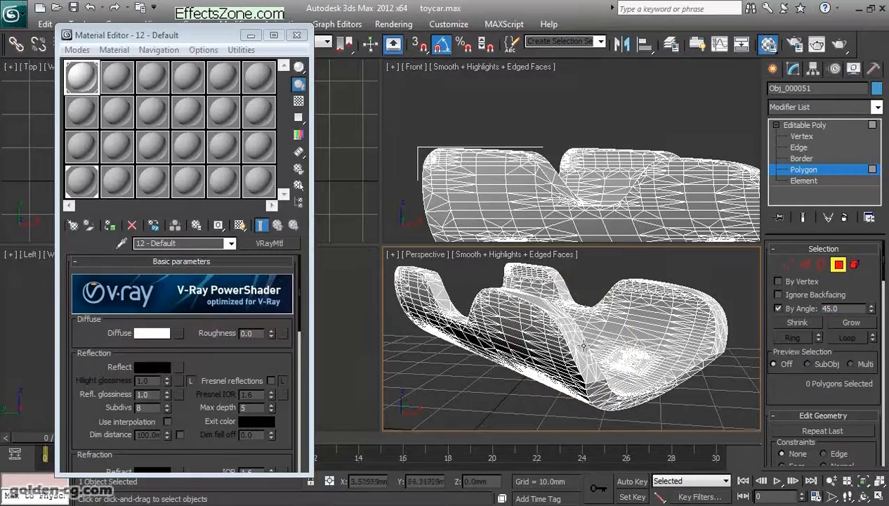
left_click(575, 335)
left_click(863, 496)
left_click_drag(580, 342, 530, 353)
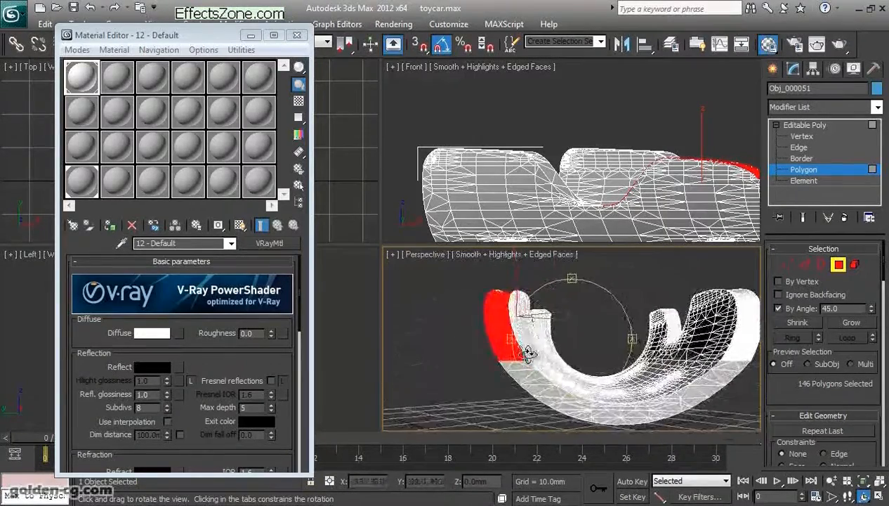
- Add the rim polygons on the end face of the lower car body to the selection
right_click(532, 355)
left_click(618, 414, "ctrl")
middle_click_drag(713, 415, 703, 375)
left_click(863, 496)
left_click_drag(563, 339, 581, 358)
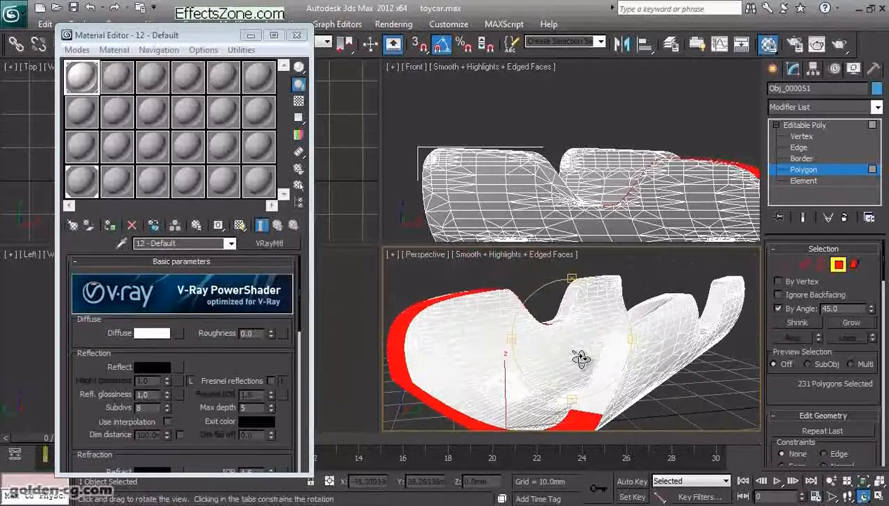
right_click(581, 358)
- Add the remaining rim polygons to the selection, undoing any pick that spreads over the body's inner or outer surface
key("ctrl+a")
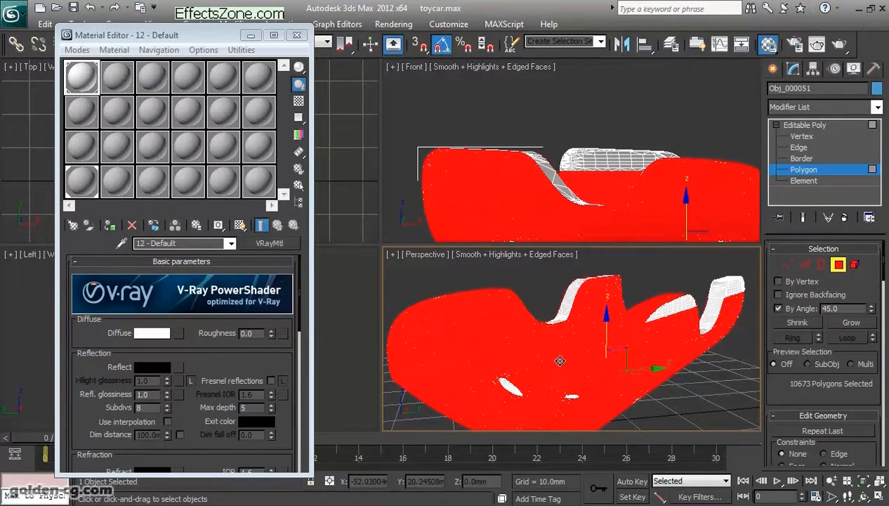
key("ctrl+z")
middle_click_drag(593, 380, 573, 416)
left_click(610, 363, "ctrl")
middle_click_drag(603, 383, 667, 330)
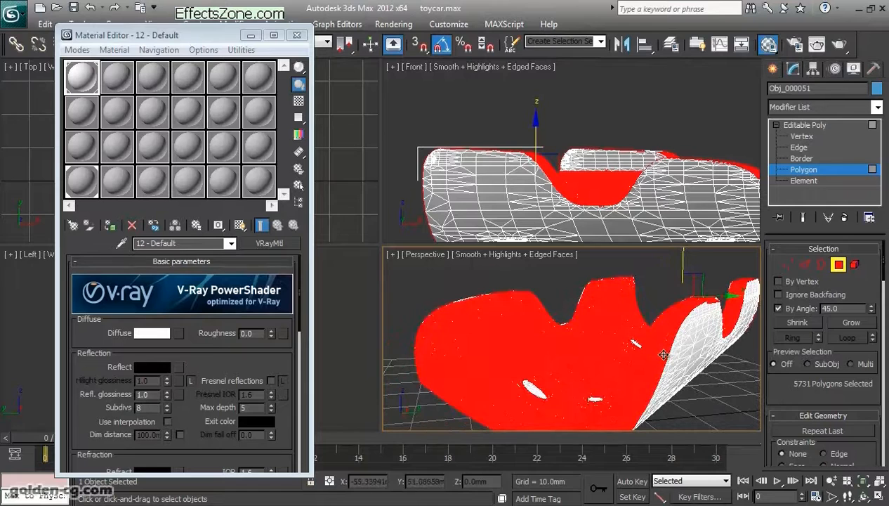
left_click(591, 370, "alt")
- Assign material ID 2 to the selected rim polygons
middle_click_drag(562, 387, 572, 320, "alt")
scroll(806, 336, "down", 15)
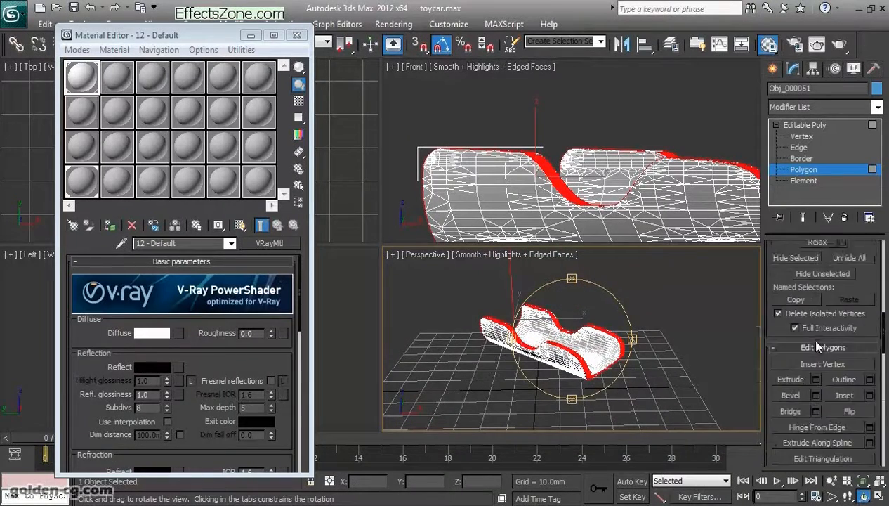
scroll(820, 356, "down", 3)
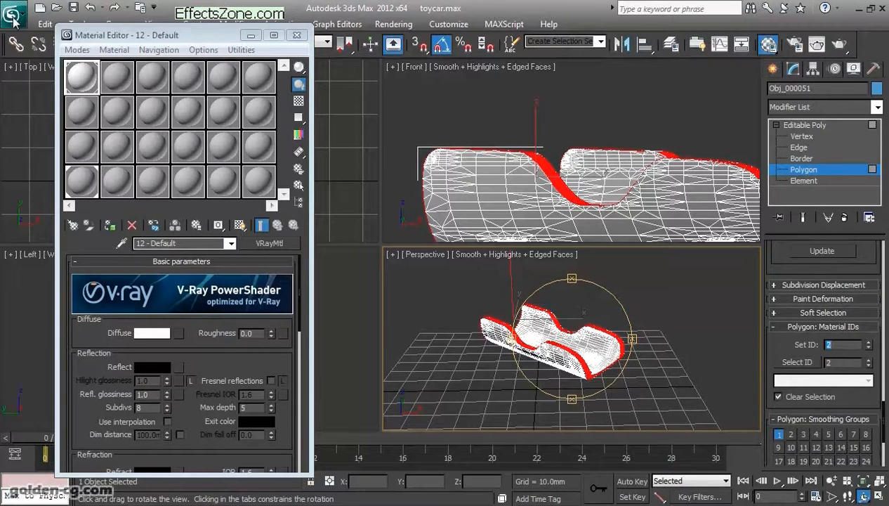
- Invert the polygon selection to check the material ID of the remaining body polygons, and invert it back to the rim
left_click_drag(117, 35, 150, 155)
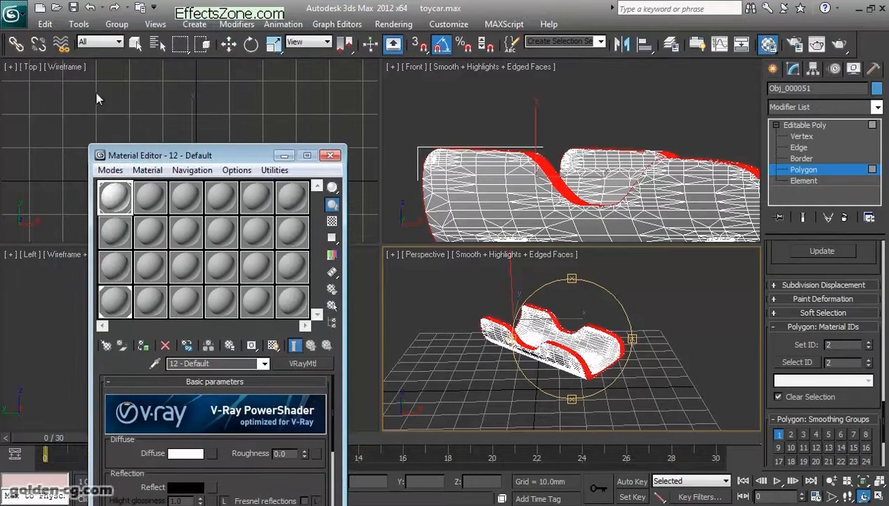
left_click(46, 26)
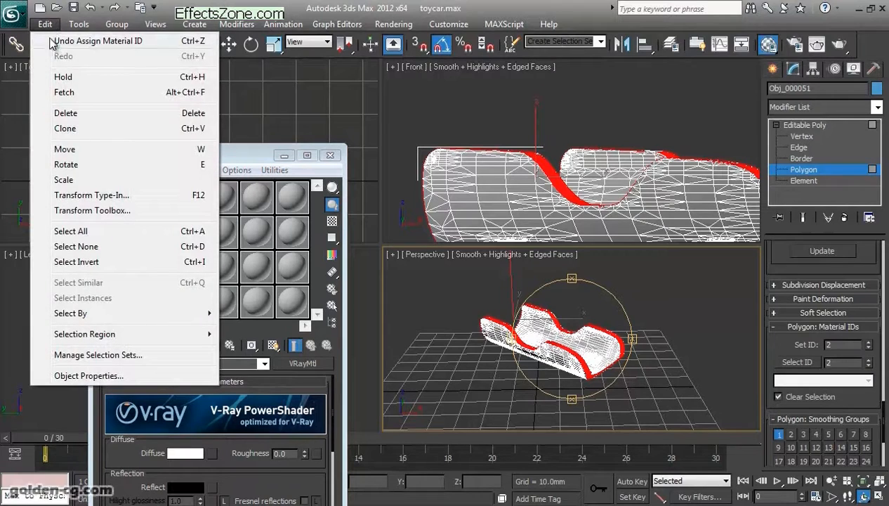
left_click(98, 262)
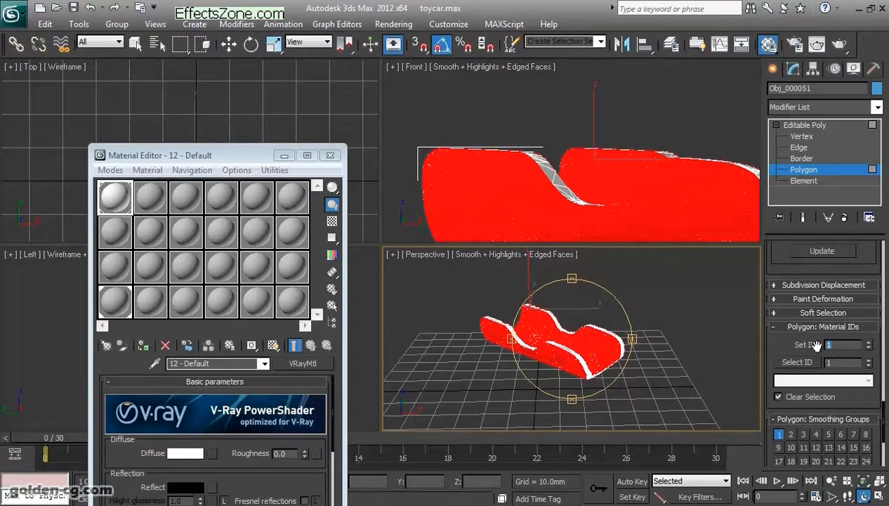
left_click(45, 24)
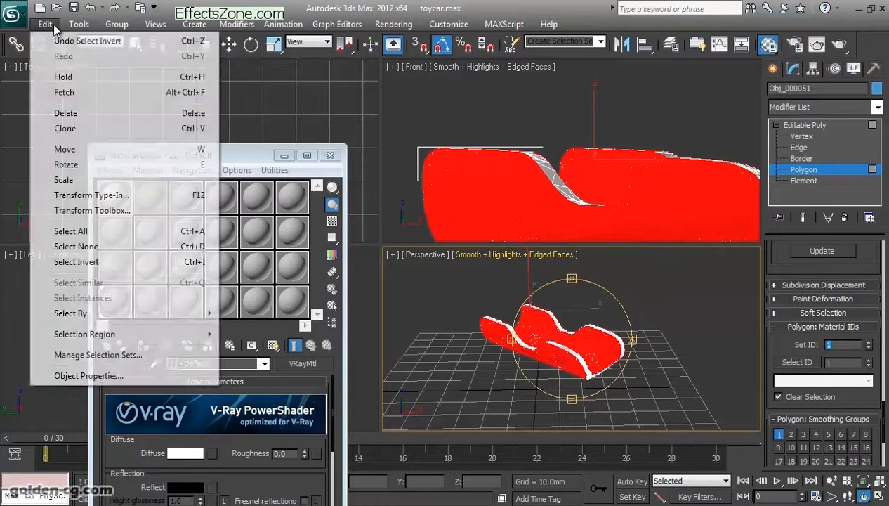
left_click(105, 261)
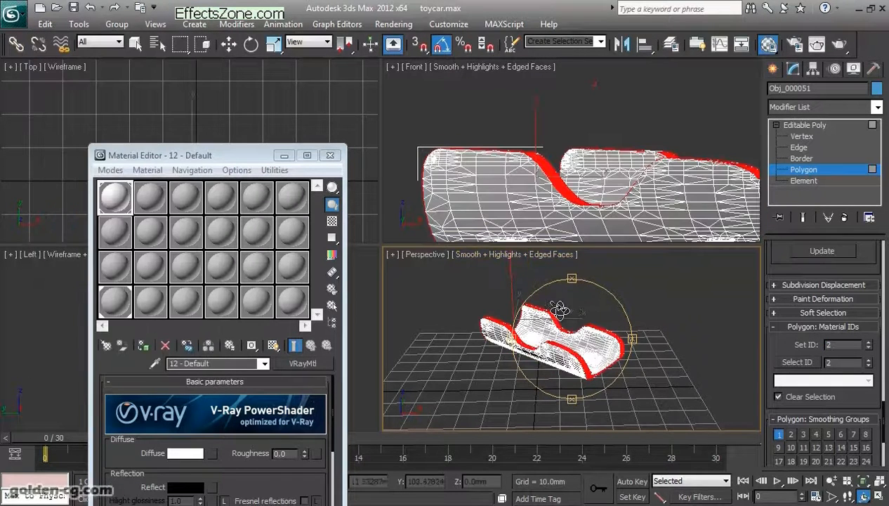
- Clear the polygon selection and turn off edged faces in the Perspective view
key("w")
left_click(649, 354)
key("F4")
- Rename the material in the second sample slot to bamboo
left_click_drag(219, 156, 233, 80)
left_click(156, 121)
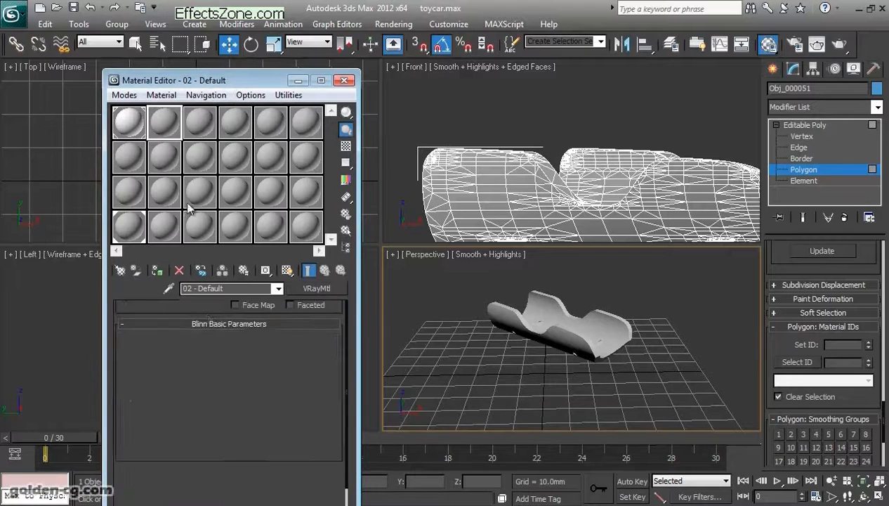
triple_click(226, 288)
type("bamboo")
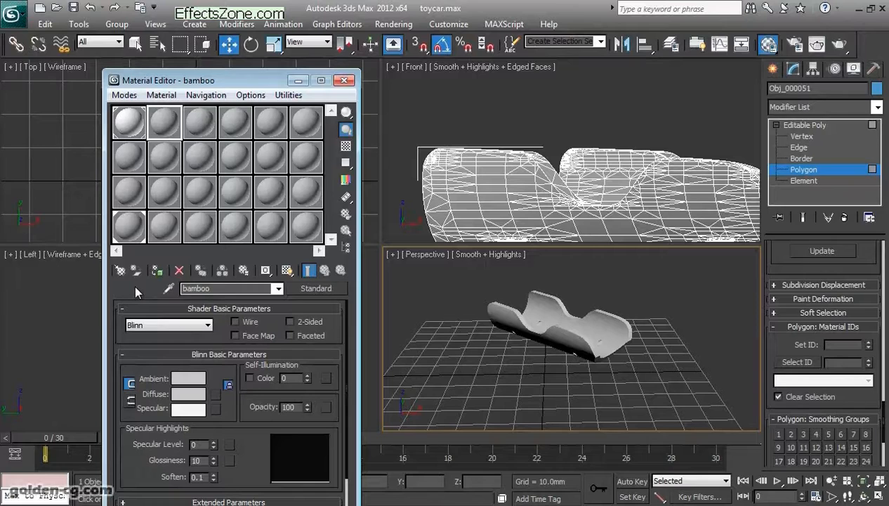
- Change the bamboo material's type from Standard to VRayMtl
left_click(312, 289)
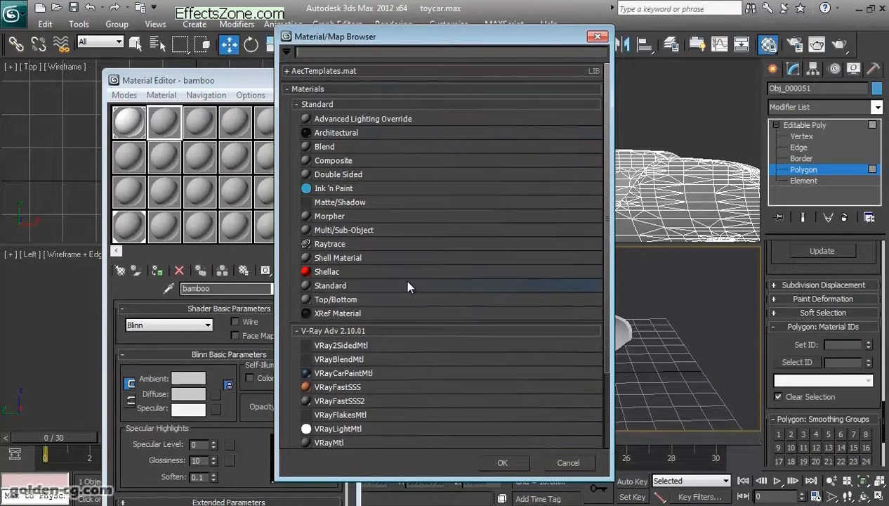
scroll(406, 281, "down", 3)
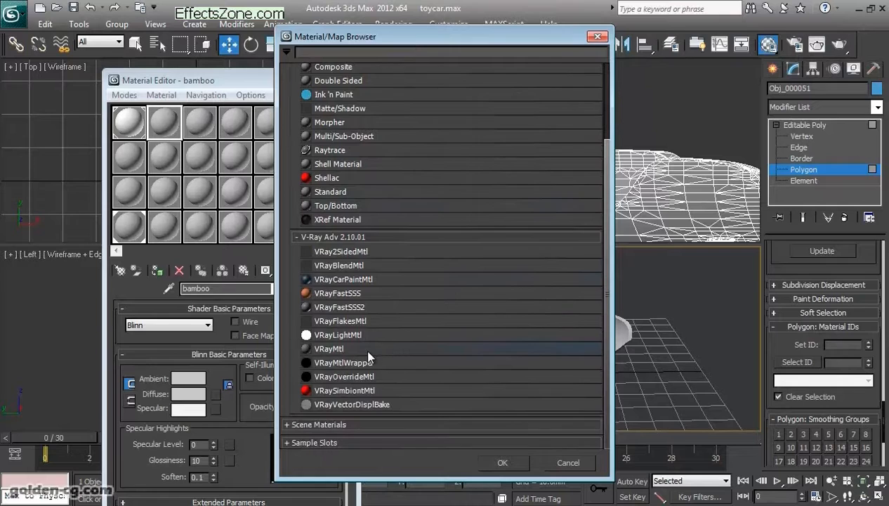
double_click(363, 349)
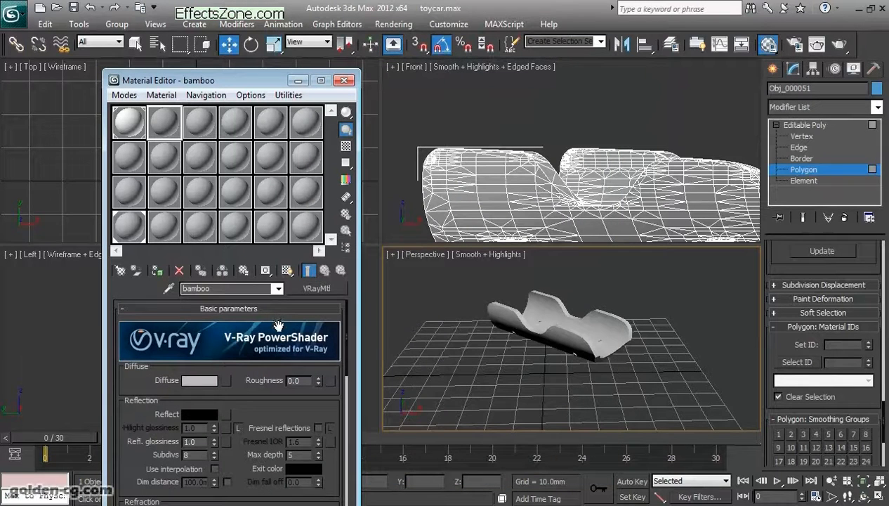
mouse_move(257, 407)
left_mouse_down()
mouse_move(257, 356)
mouse_move(255, 413)
left_mouse_up()
- Assign a Composite map to the bamboo material's diffuse and return to the material's basic parameters
left_click(543, 370)
scroll(543, 370, "up", 4)
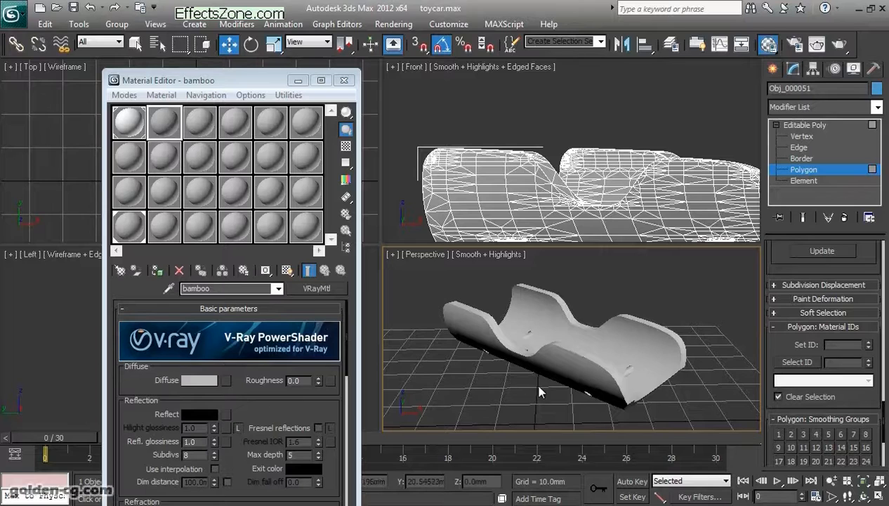
middle_click_drag(539, 389, 521, 392)
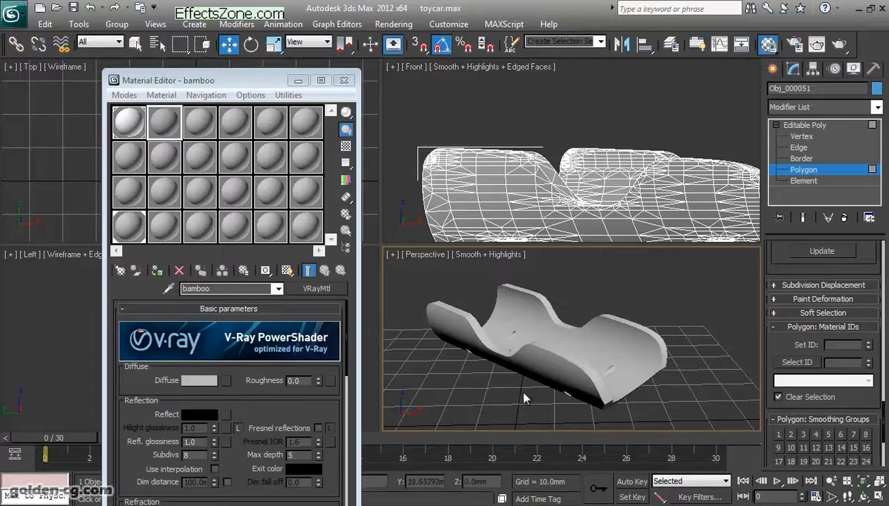
left_click(226, 380)
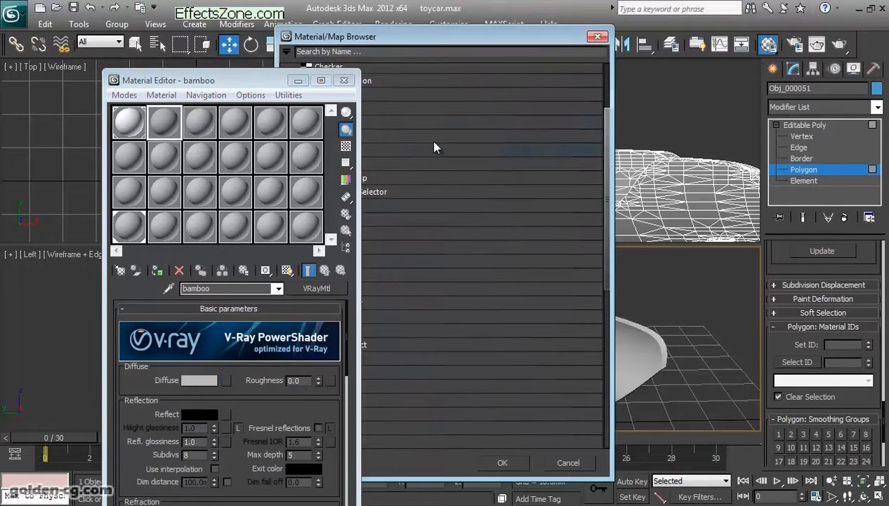
scroll(395, 247, "down", 1)
scroll(395, 243, "down", 8)
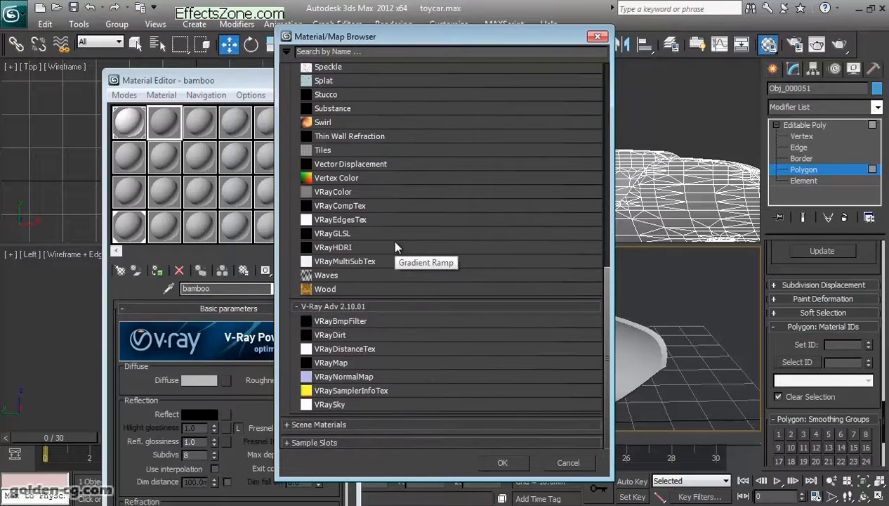
scroll(378, 325, "up", 5)
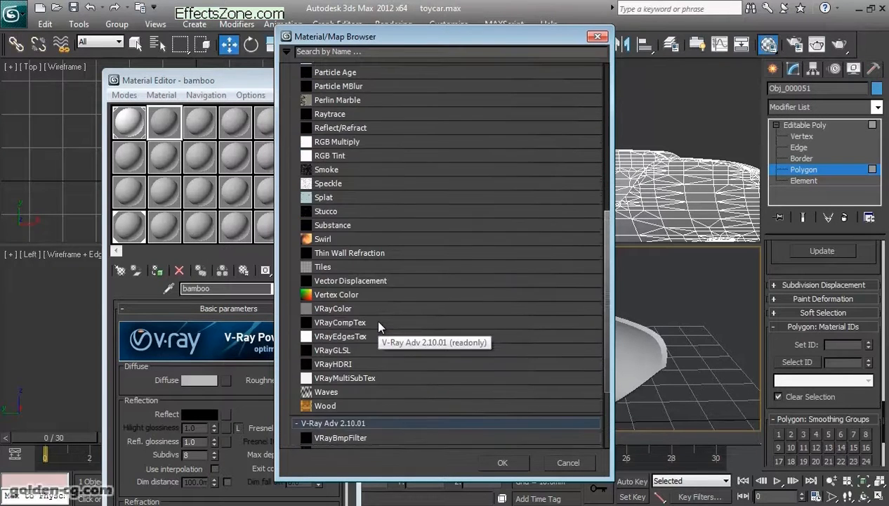
scroll(378, 324, "up", 4)
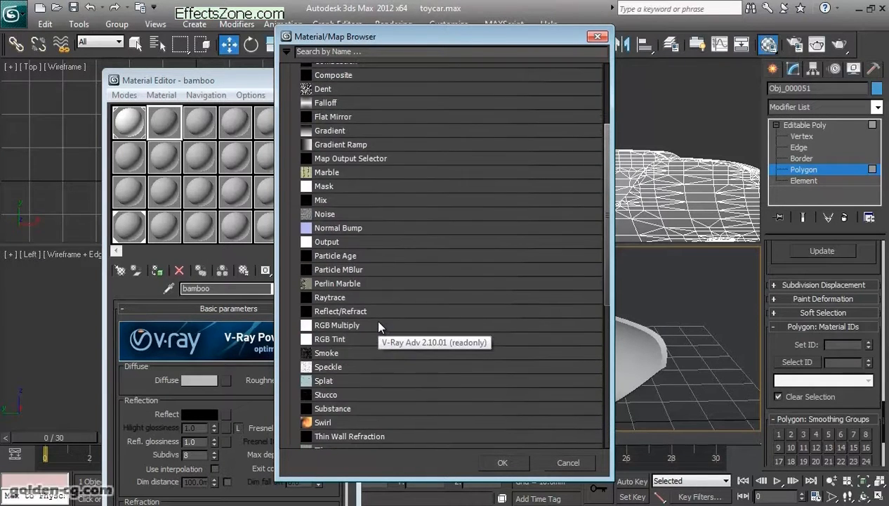
scroll(379, 325, "up", 1)
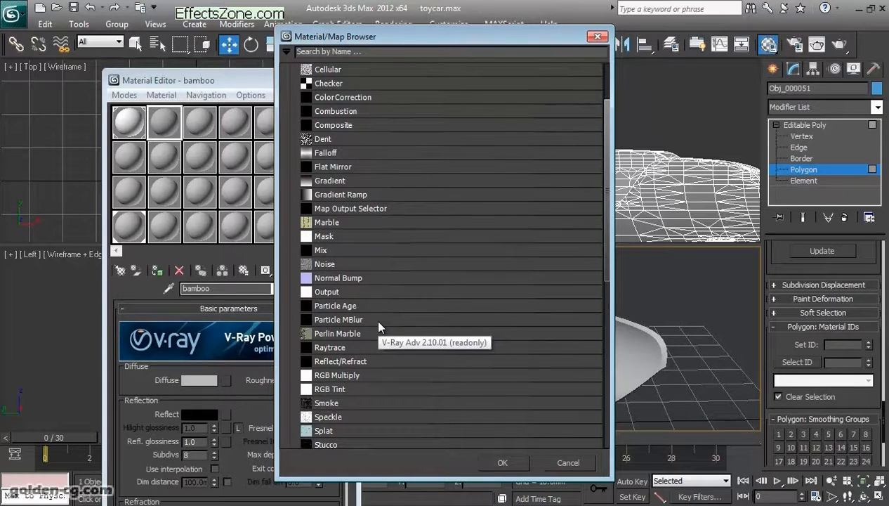
scroll(355, 158, "up", 2)
left_click(347, 158)
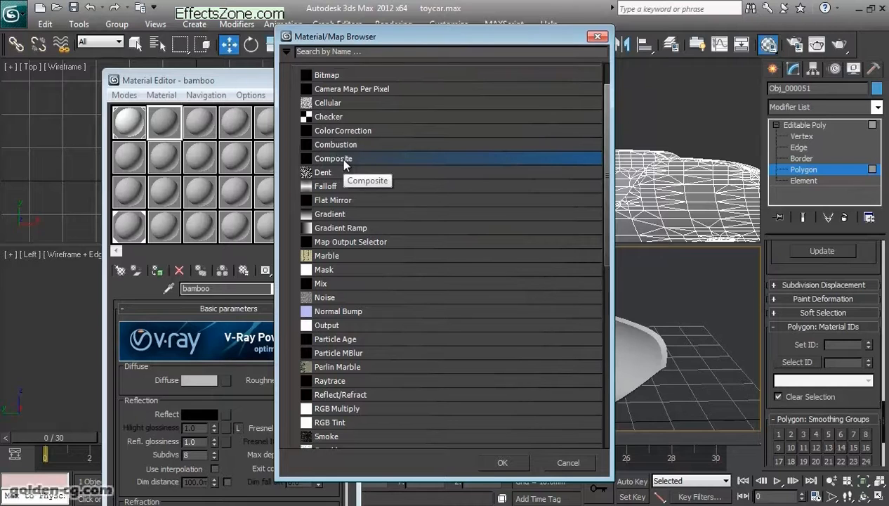
double_click(342, 160)
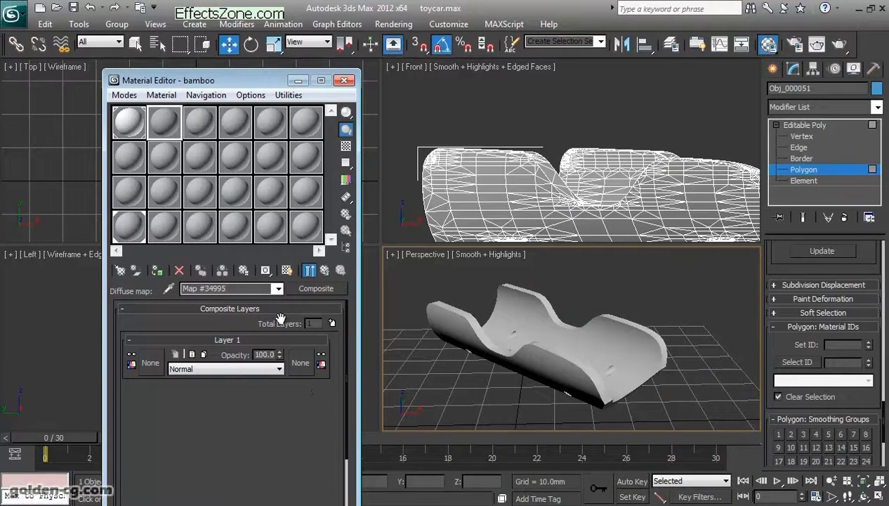
left_click(325, 271)
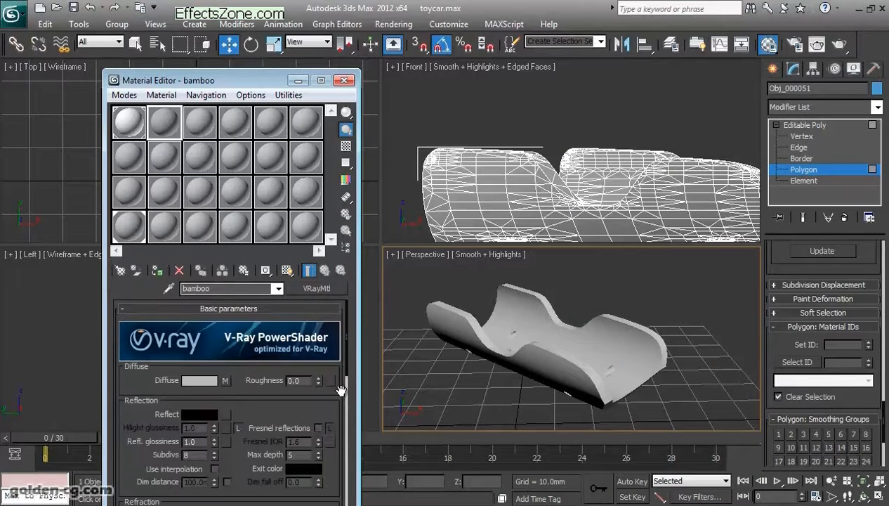
left_click(327, 378)
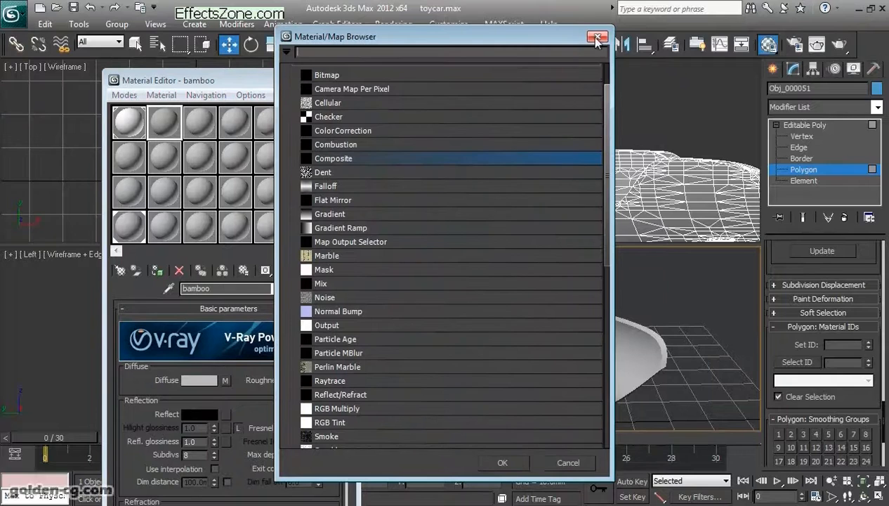
left_click_drag(607, 130, 608, 340)
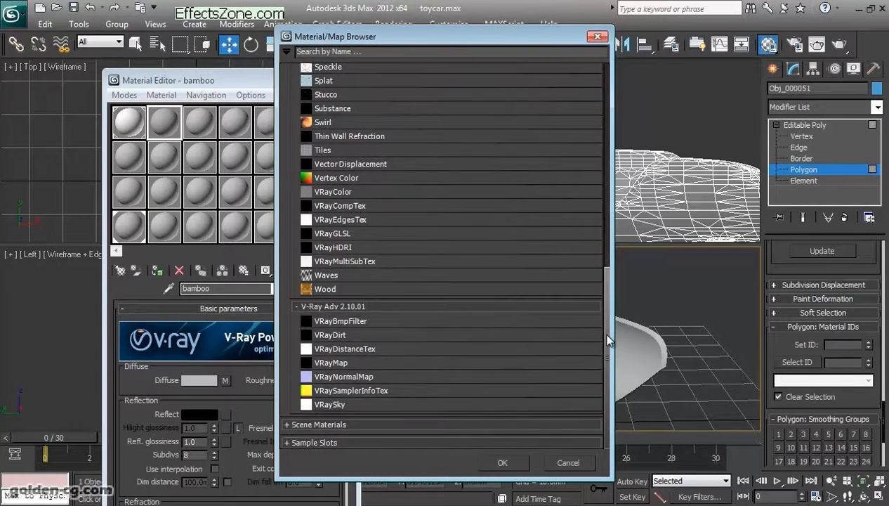
left_click(596, 37)
- Look up VRayBlendMtl among the material types for the third sample slot and close the browser without applying it
left_click(196, 121)
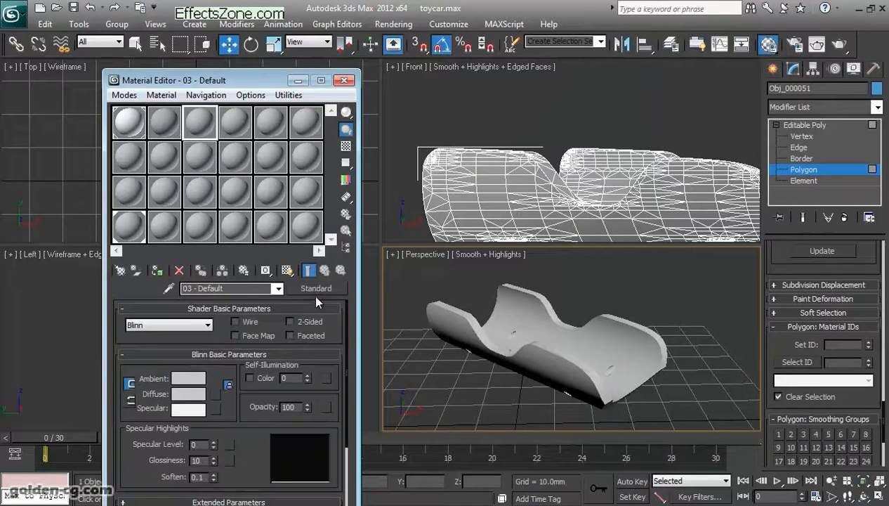
left_click(316, 288)
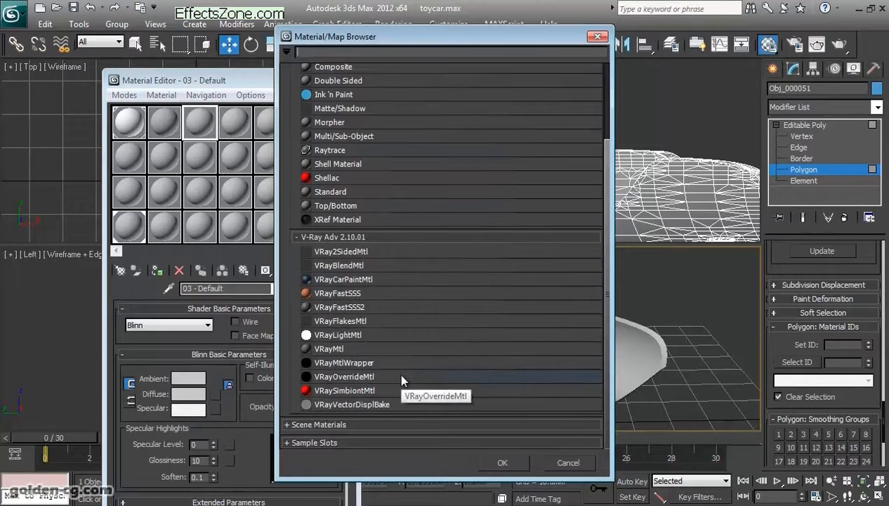
left_click(362, 265)
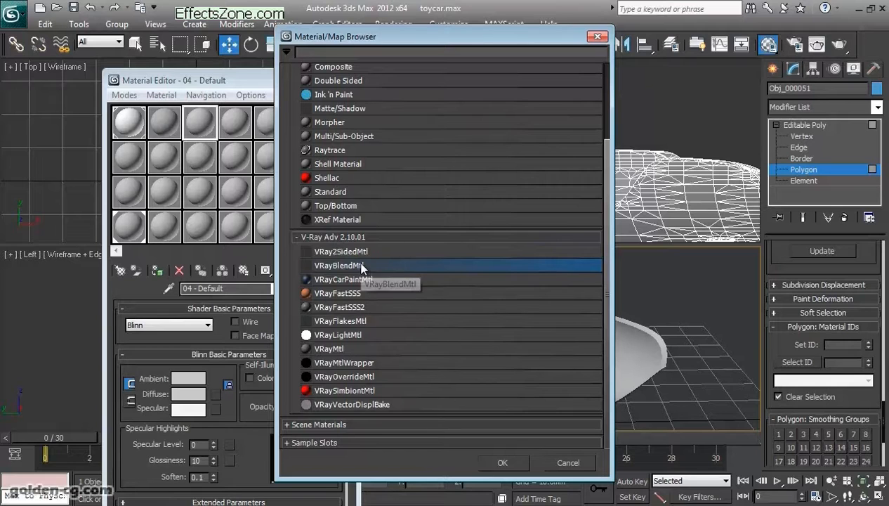
left_click_drag(359, 40, 513, 42)
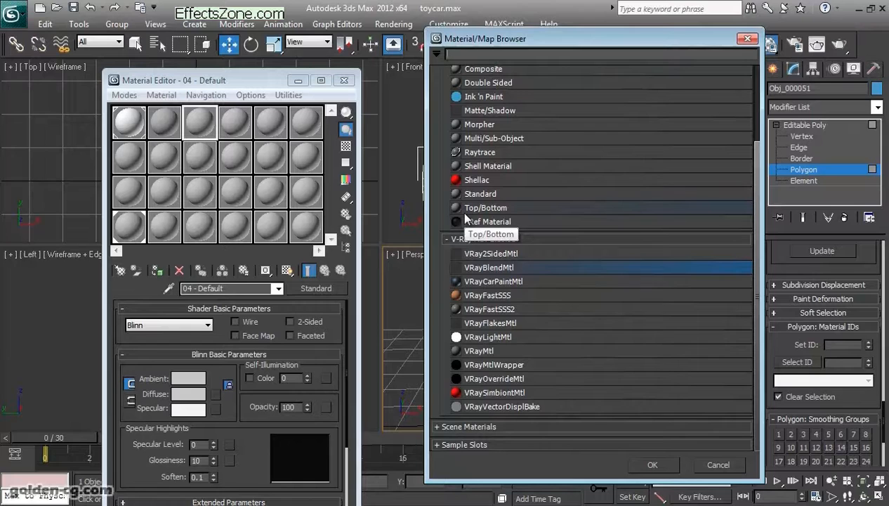
left_click(750, 40)
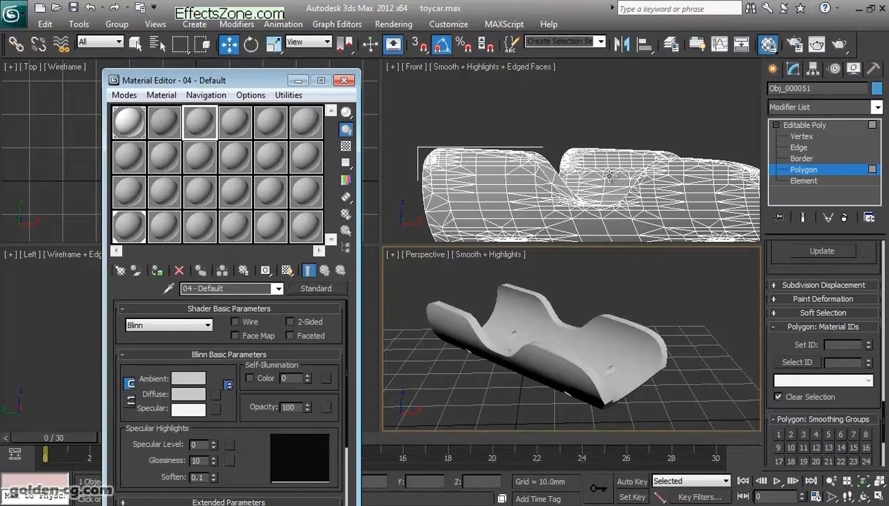
- Reopen the bamboo material's Composite diffuse map and view the reference image bamboo_offset.jpg beside the editor
left_click(163, 121)
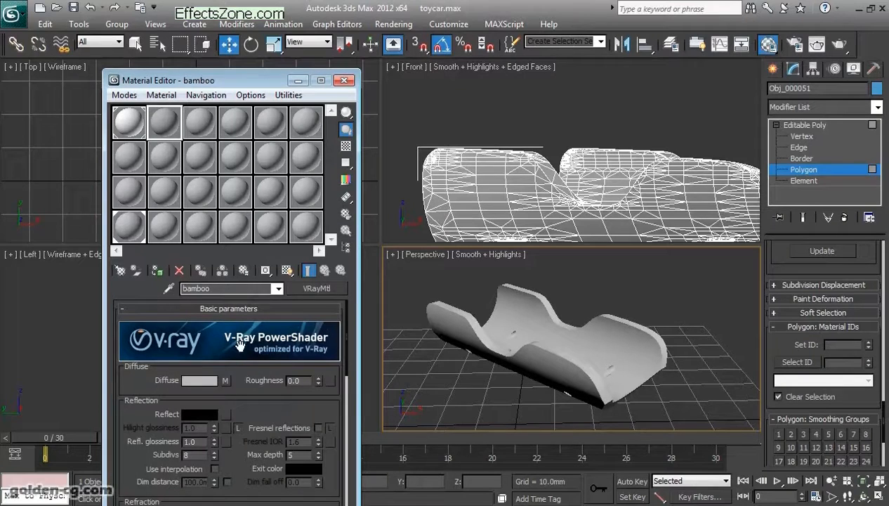
left_click(225, 380)
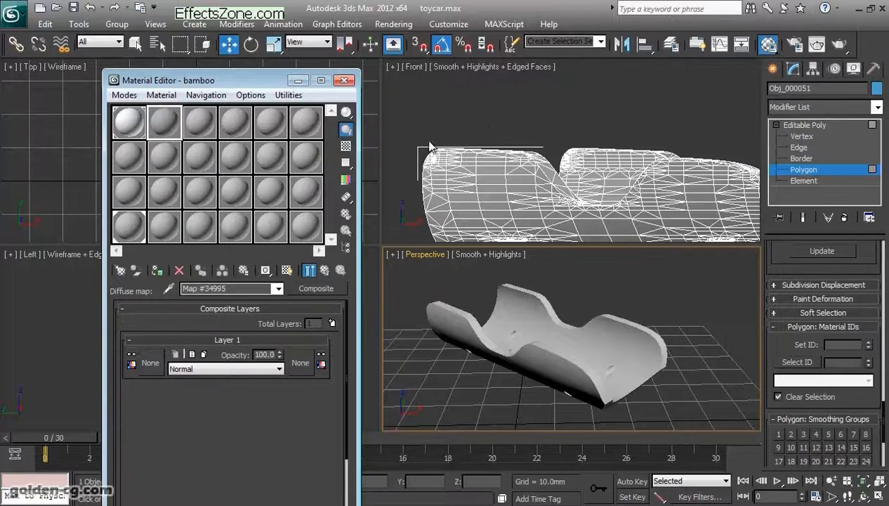
left_click(394, 24)
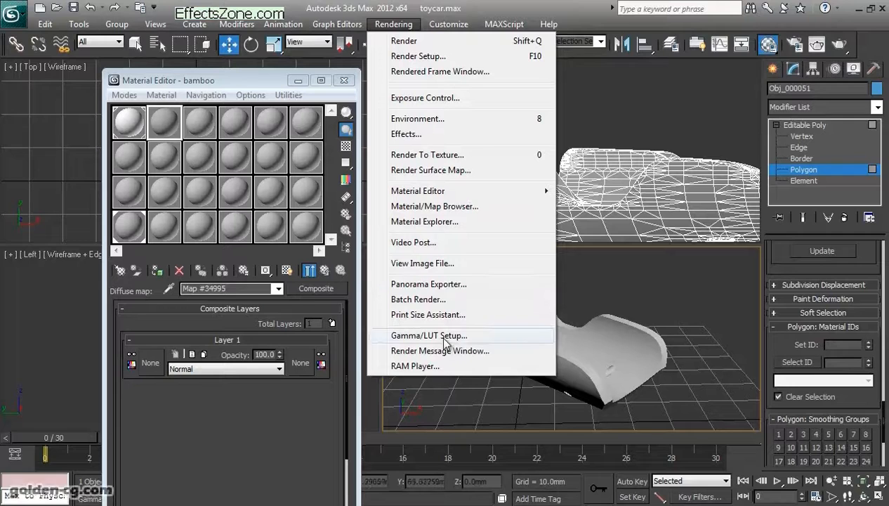
left_click(435, 265)
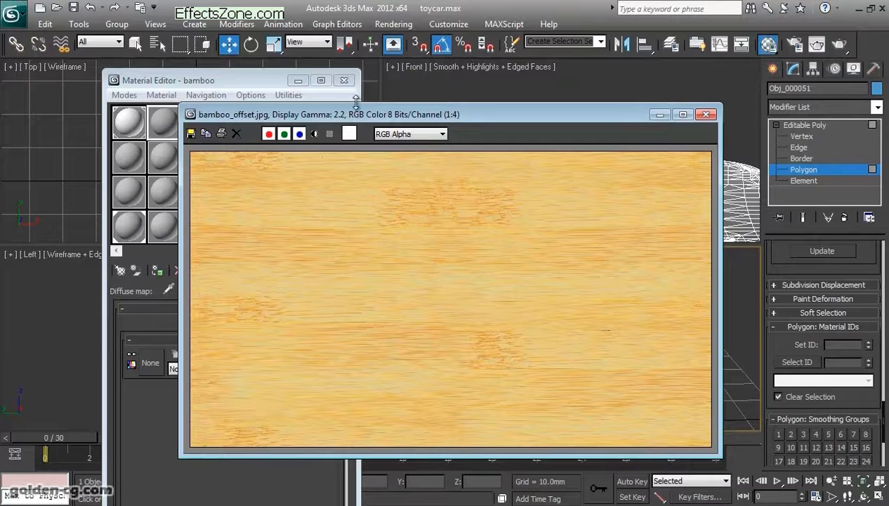
left_click_drag(357, 118, 303, 105)
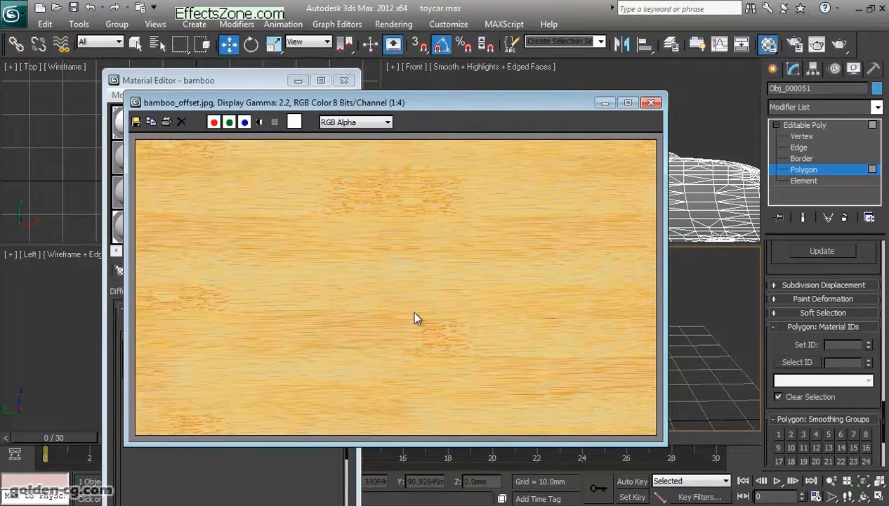
left_click_drag(408, 104, 478, 103)
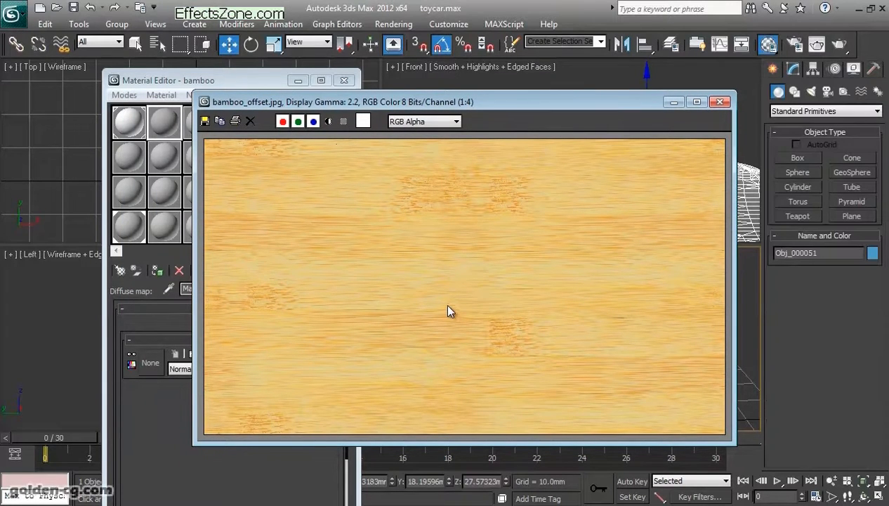
- Open the Color Clipboard utility and sample a dark orange from the bamboo image into its first swatch
left_click(875, 72)
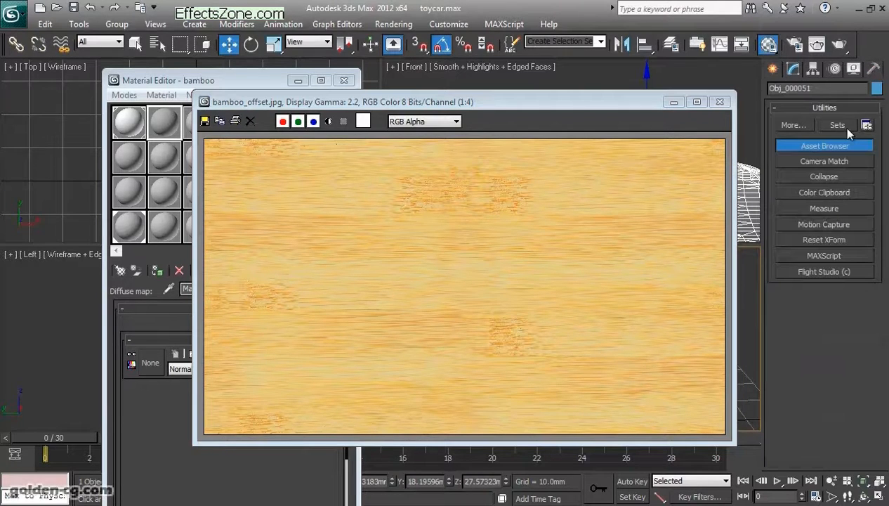
left_click(816, 196)
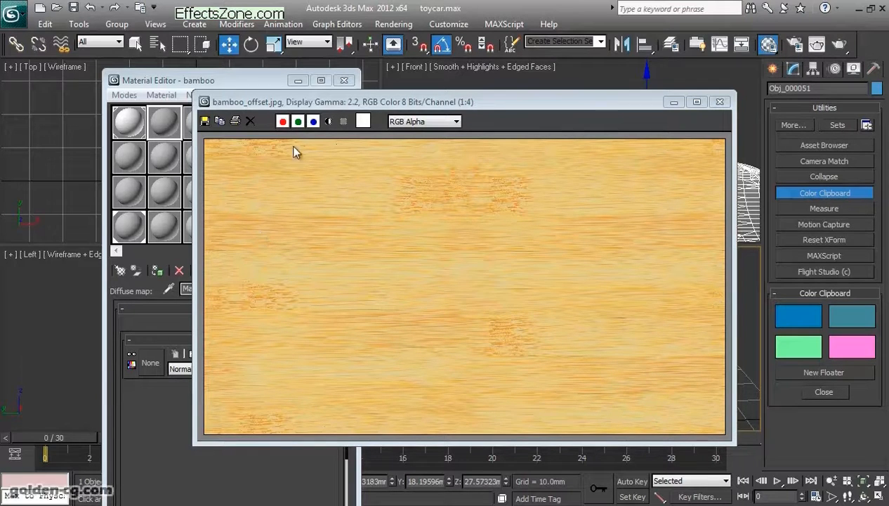
left_click_drag(307, 102, 432, 101)
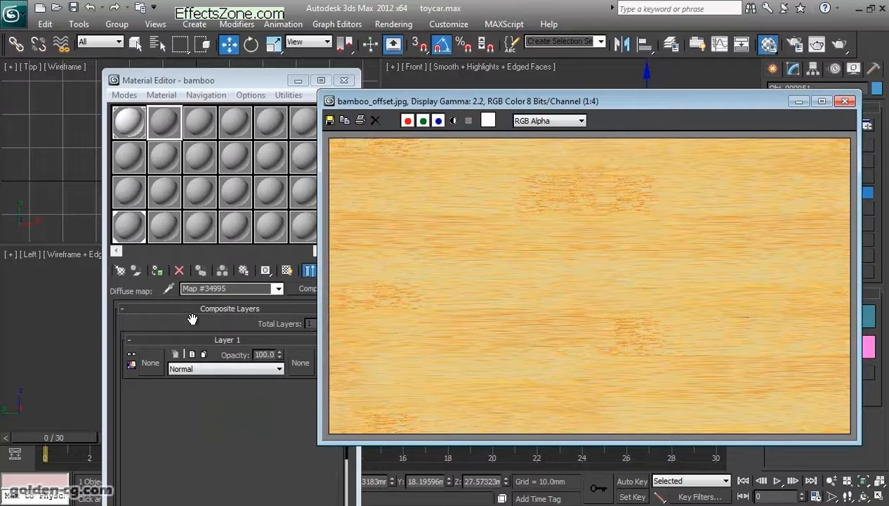
left_click_drag(569, 109, 387, 99)
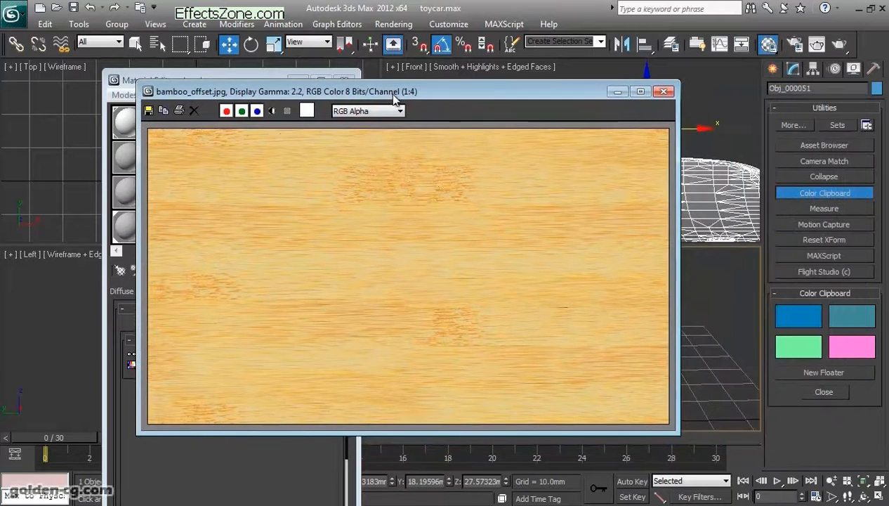
left_click(798, 320)
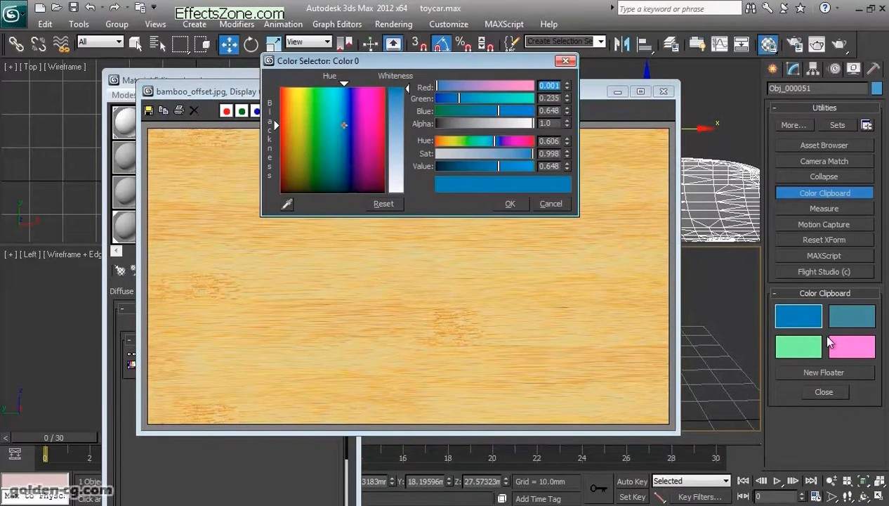
left_click(286, 205)
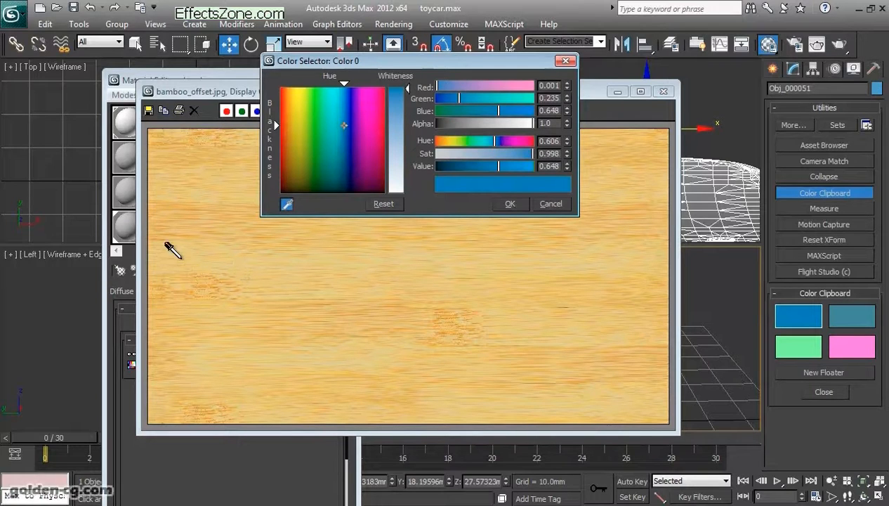
left_click(150, 219)
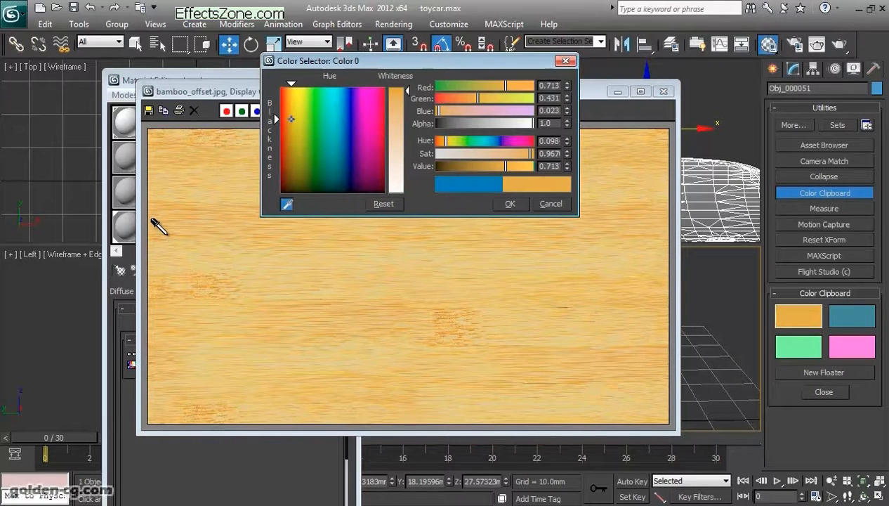
left_click(510, 204)
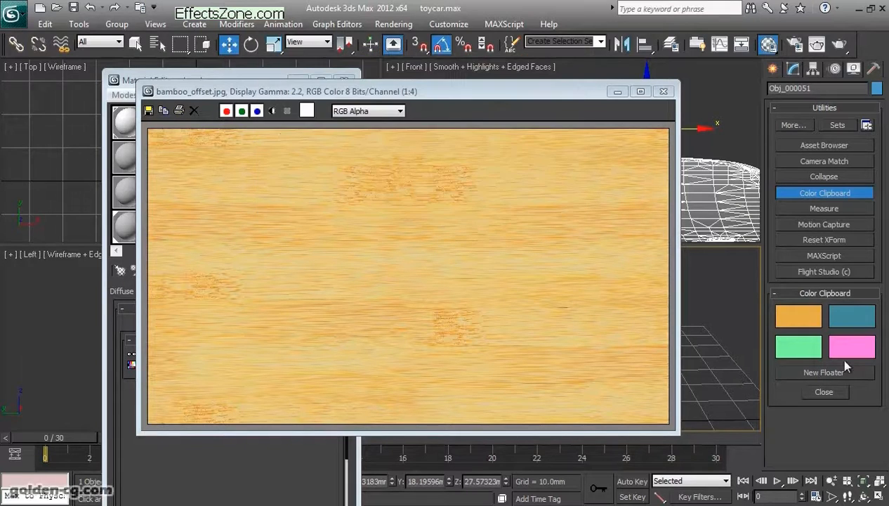
- Sample a pale yellow from the bamboo image into the second Color Clipboard swatch
left_click(858, 321)
left_click(286, 204)
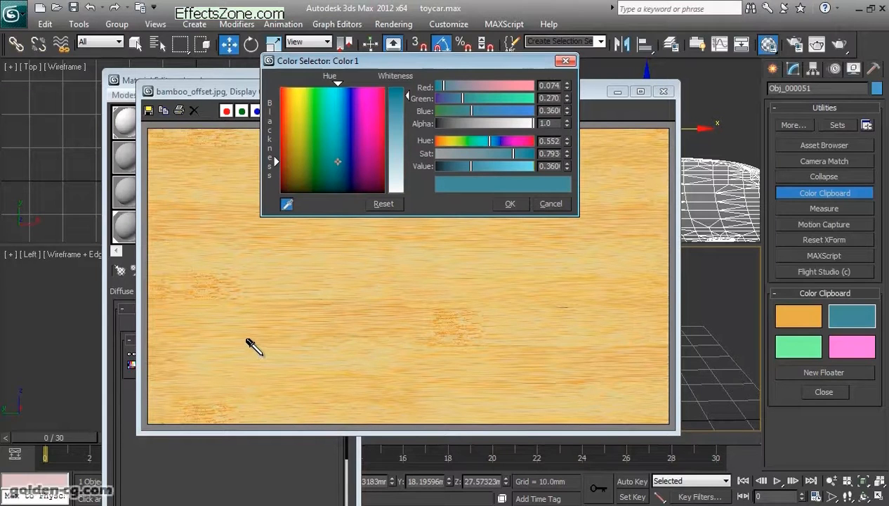
left_click(241, 343)
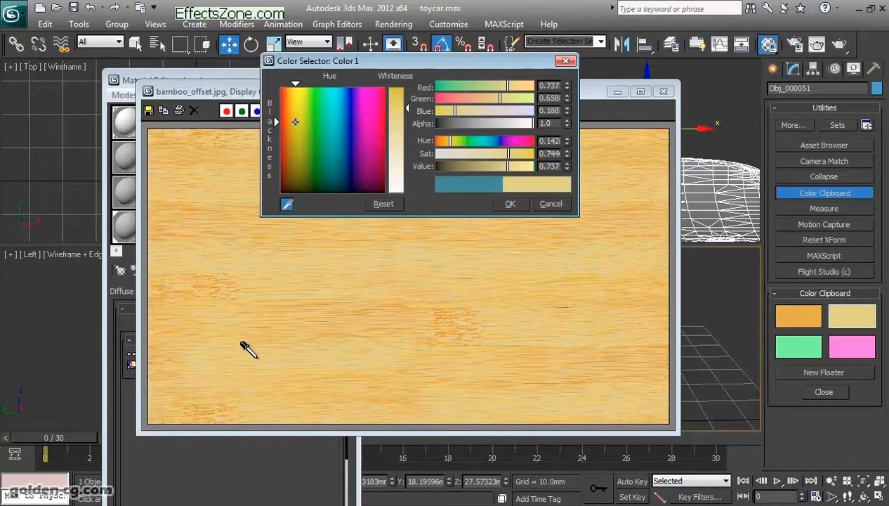
left_click(510, 204)
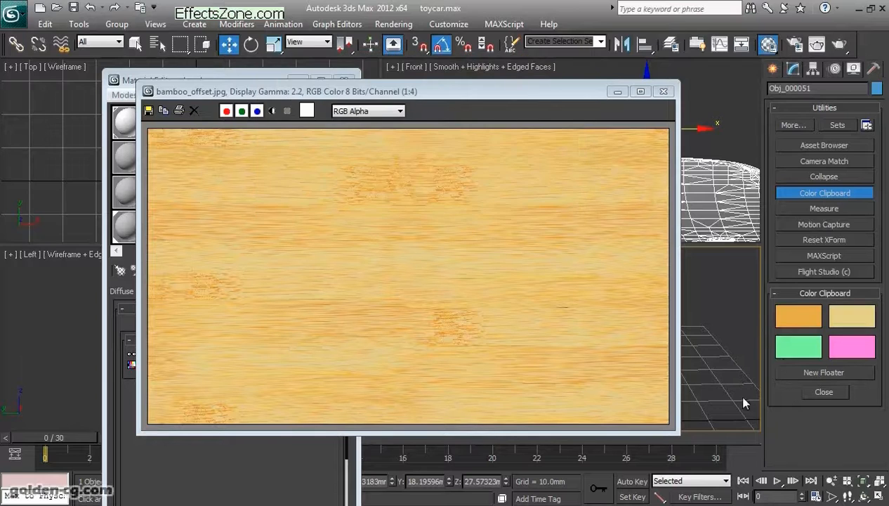
- Sample a light orange mid-tone from the bamboo image into the third Color Clipboard swatch and minimise the image
left_click(797, 347)
left_click(287, 204)
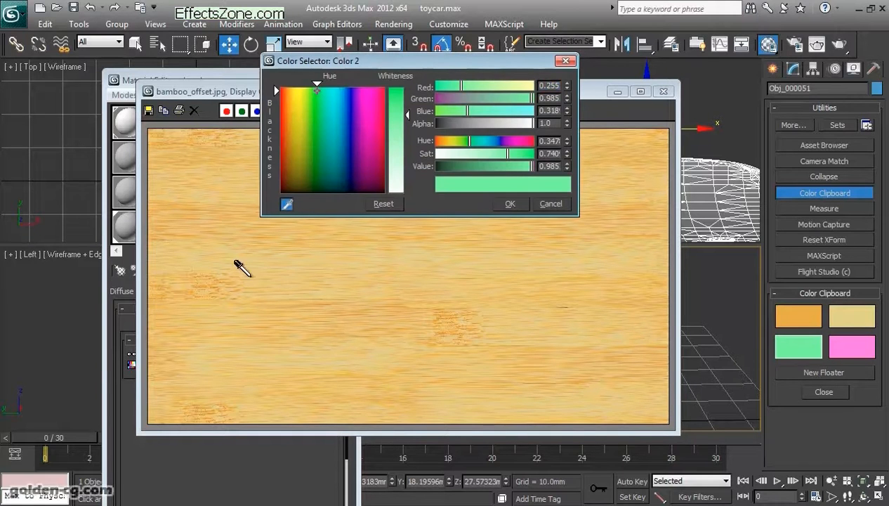
left_click(200, 298)
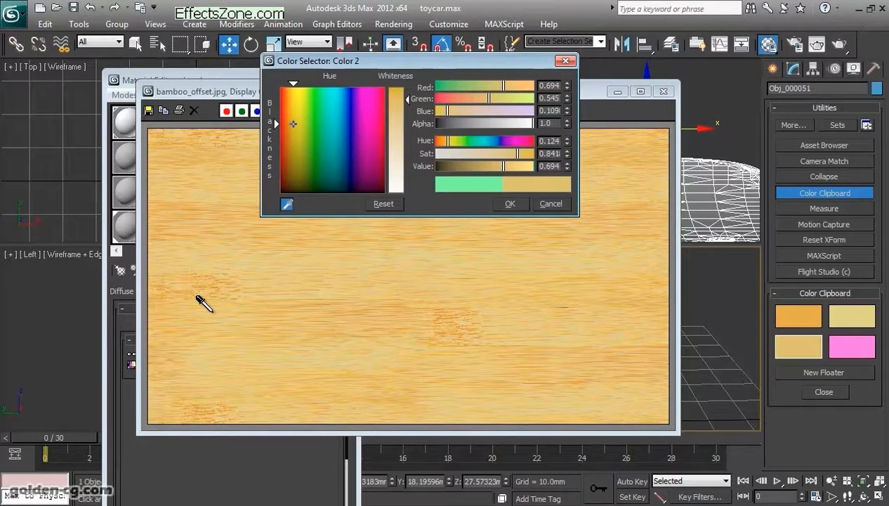
left_click(287, 204)
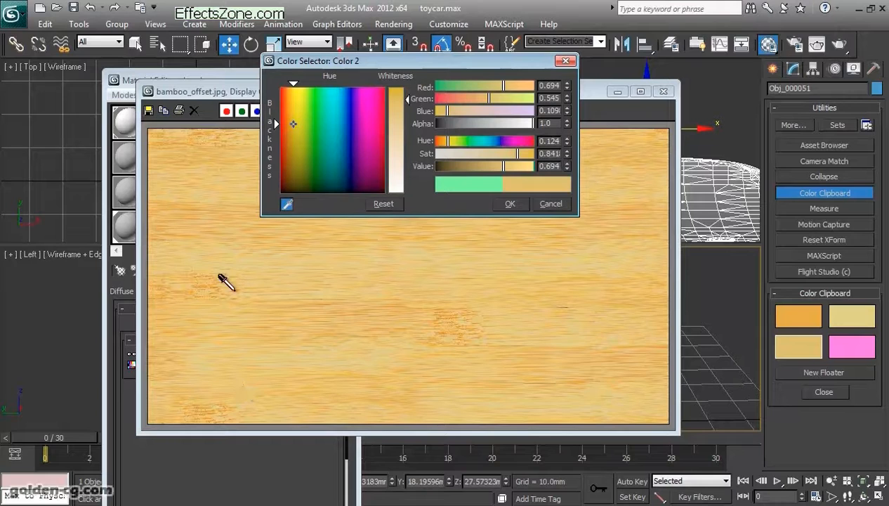
left_click(196, 228)
left_click_drag(211, 244, 199, 314)
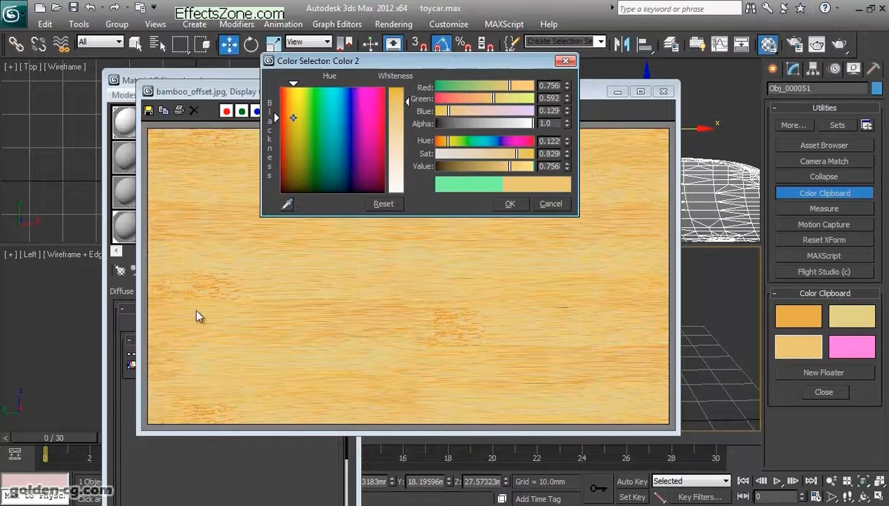
left_click(509, 205)
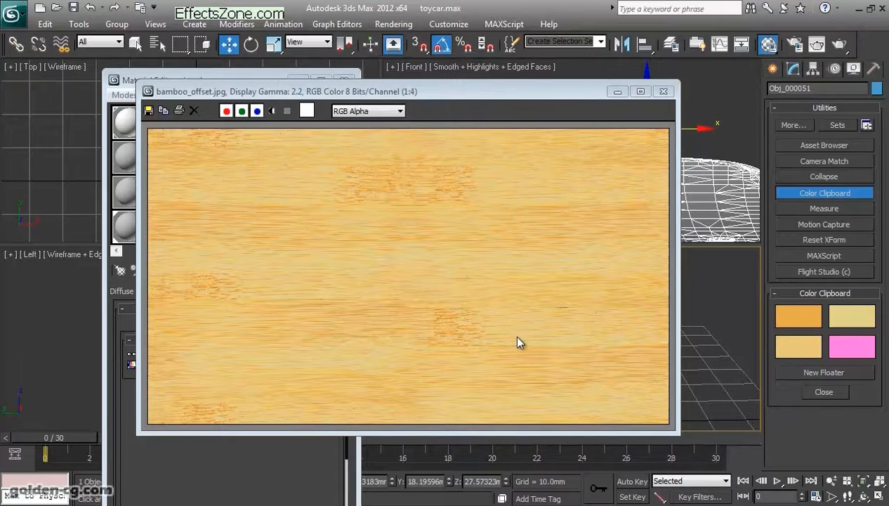
left_click(803, 349)
left_click(287, 203)
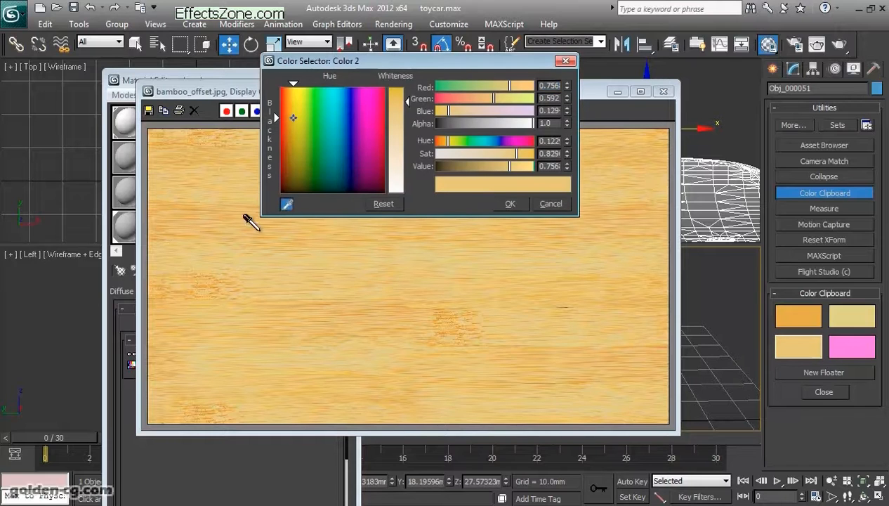
left_click(191, 330)
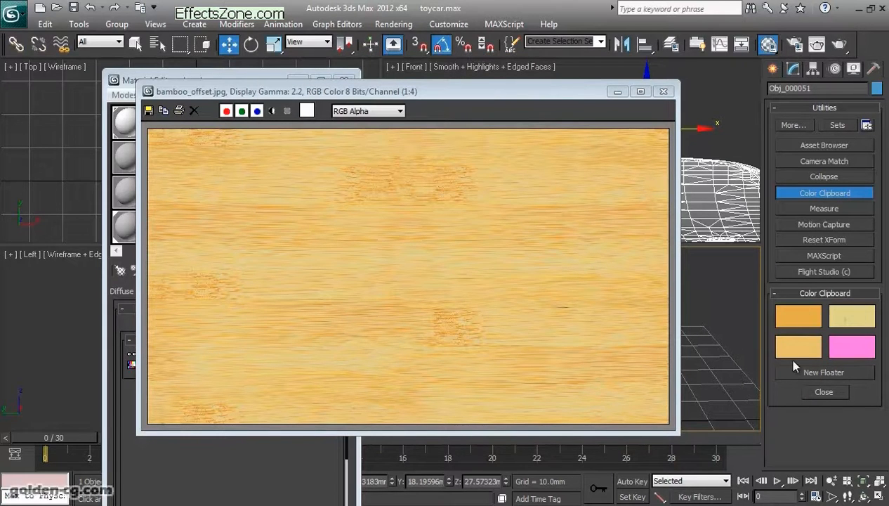
left_click(621, 94)
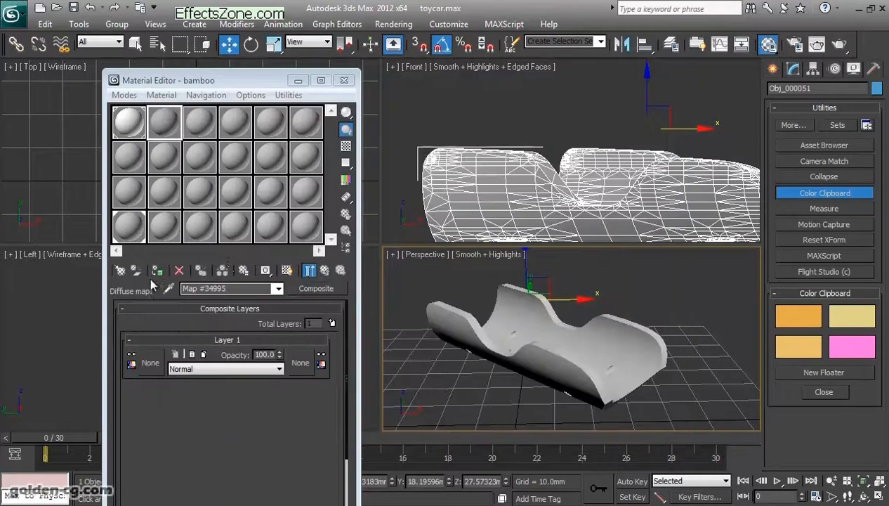
- Assign a Noise map as the texture of Layer 1 in the bamboo material's Composite map
left_click_drag(235, 84, 417, 57)
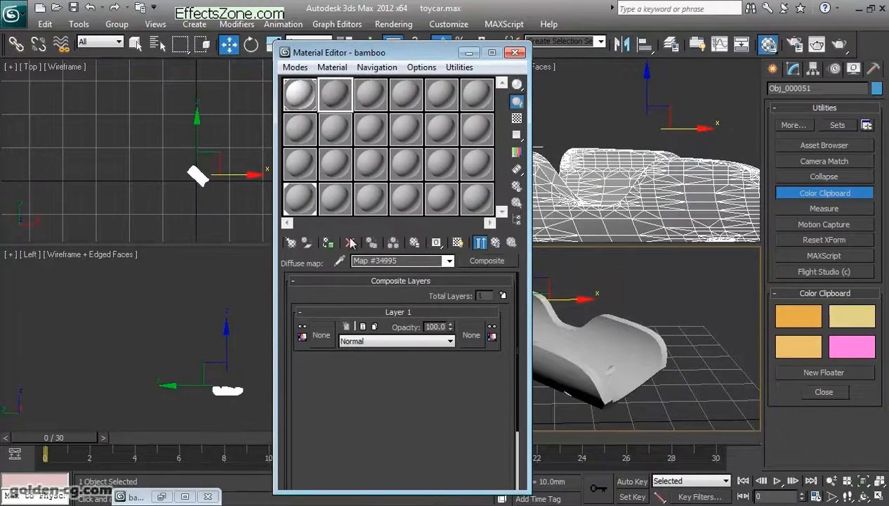
left_click(322, 332)
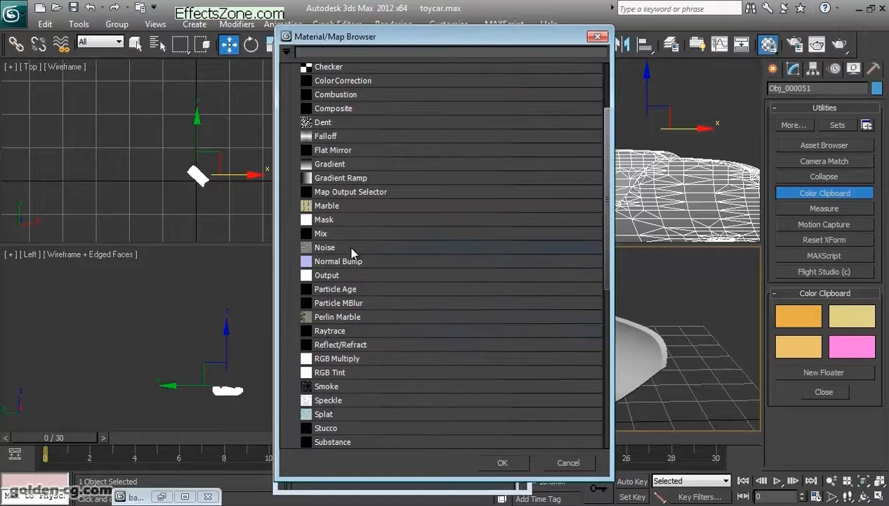
double_click(352, 249)
- Copy the clipboard's dark orange to the Noise map's Color #1 and its pale yellow to Color #2
left_click_drag(306, 336, 306, 275)
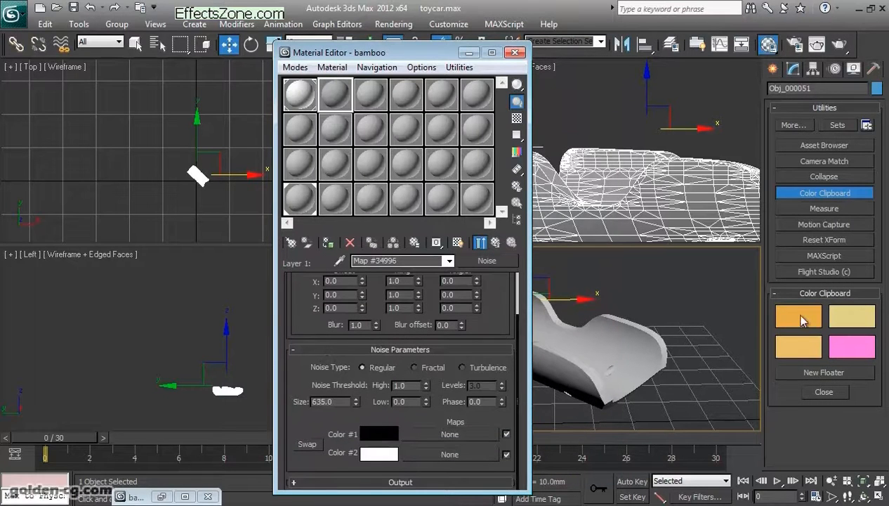
right_click(802, 317)
left_click(829, 323)
right_click(374, 431)
left_click(405, 455)
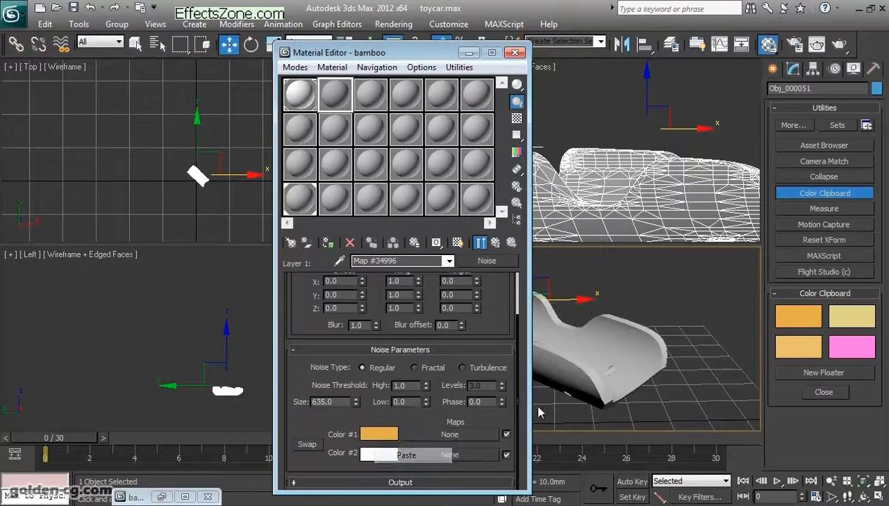
right_click(843, 311)
left_click(842, 323)
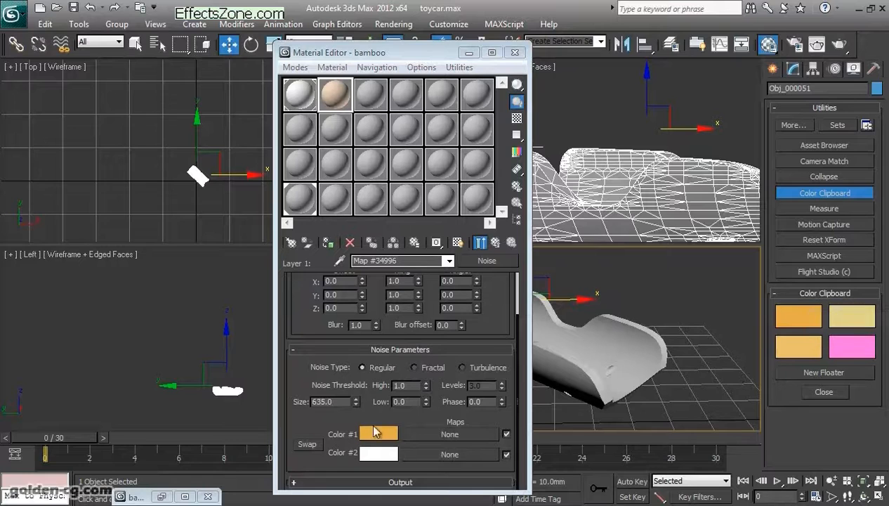
right_click(370, 452)
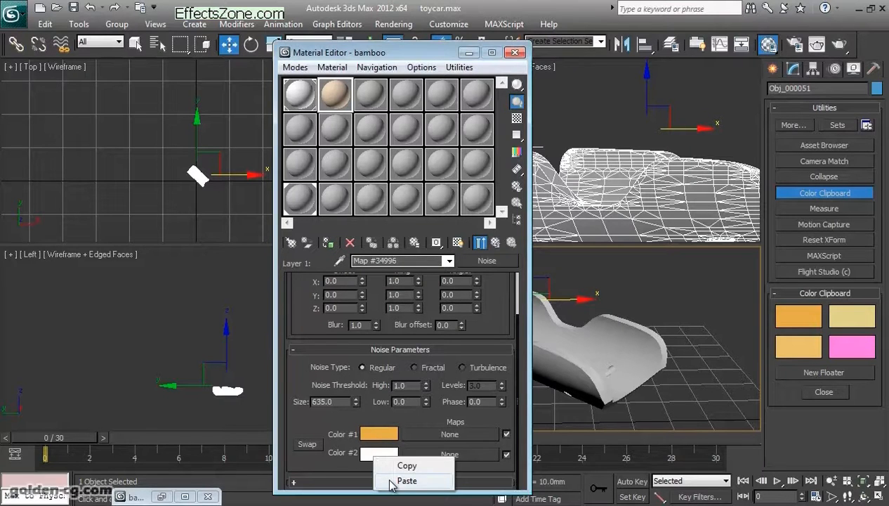
left_click(399, 481)
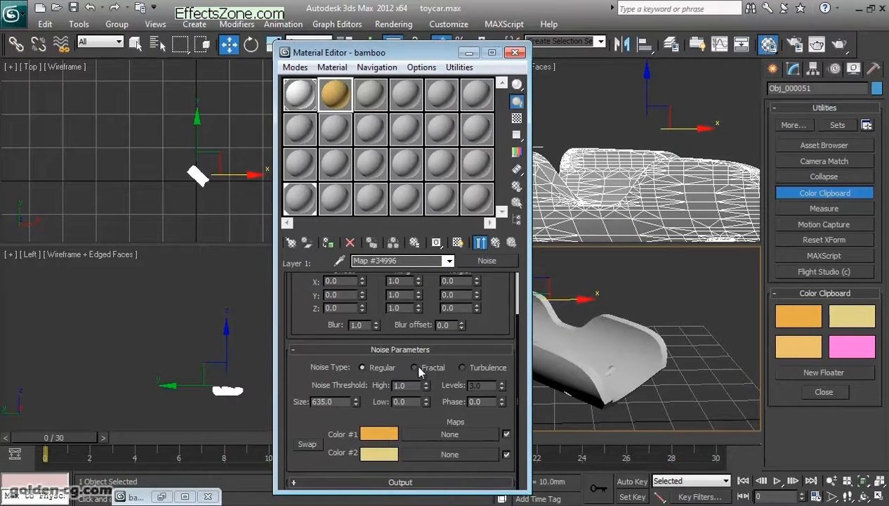
- Open an enlarged preview of the bamboo sample and place it beside the Material Editor
double_click(338, 98)
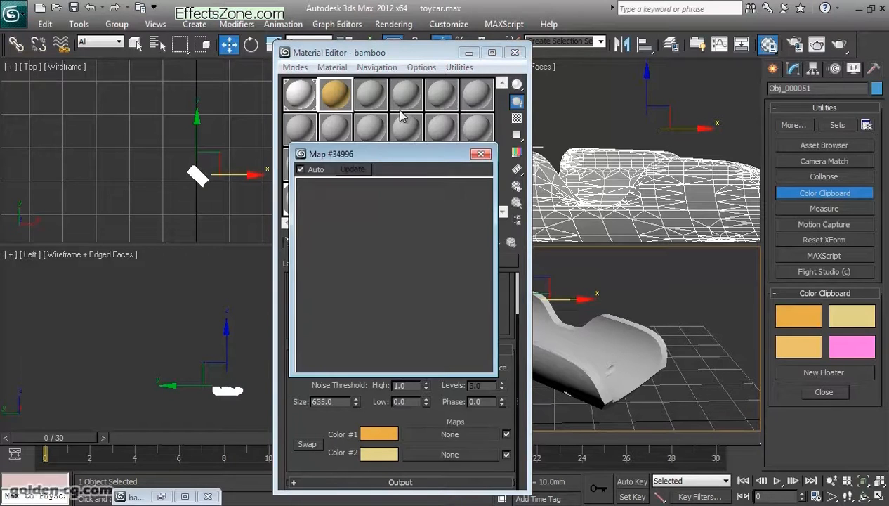
left_click_drag(375, 150, 574, 152)
left_click_drag(414, 56, 336, 38)
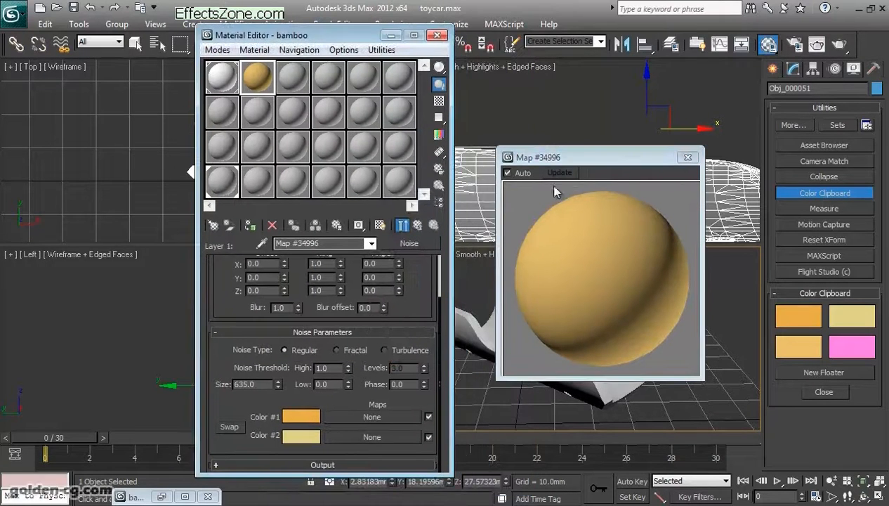
left_click_drag(567, 158, 537, 149)
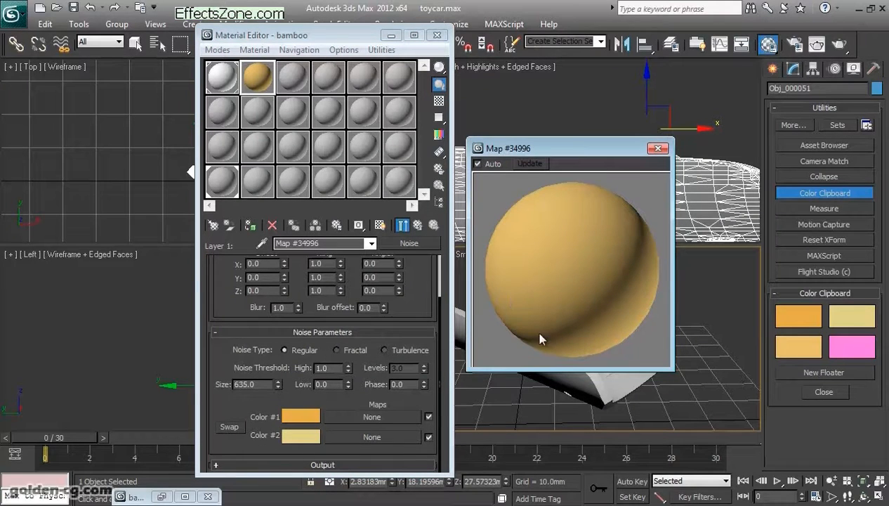
- Open the Noise map's Size value for editing
double_click(254, 384)
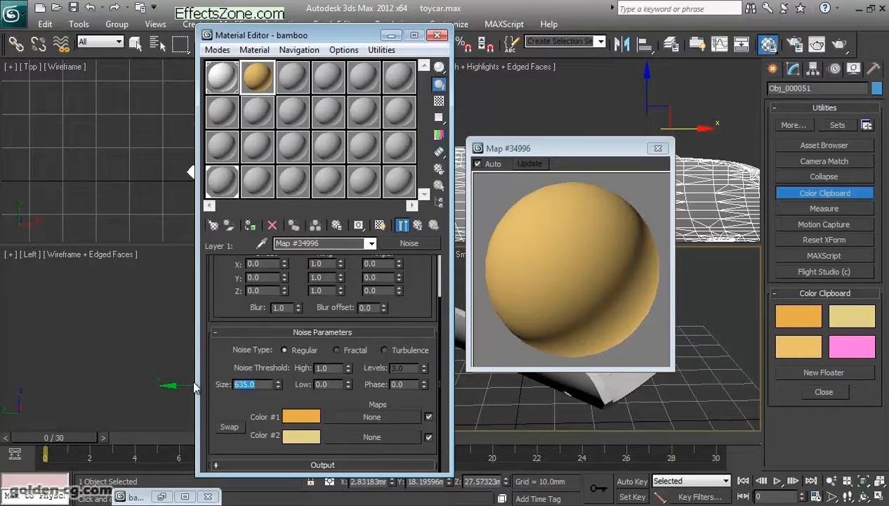
- Set the Noise map's Size to 2 after trying 5, and move the enlarged preview away from the Material Editor
type("5")
key("Return")
left_click_drag(569, 147, 596, 142)
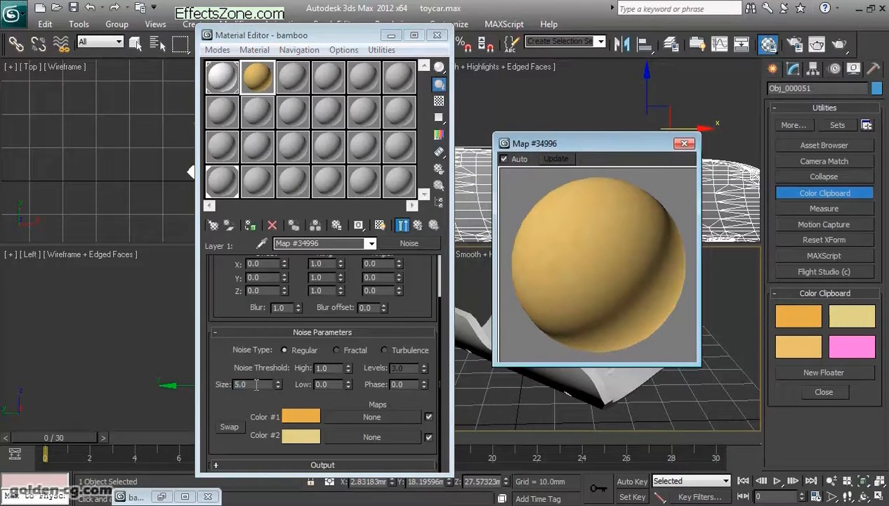
type("2")
key("Return")
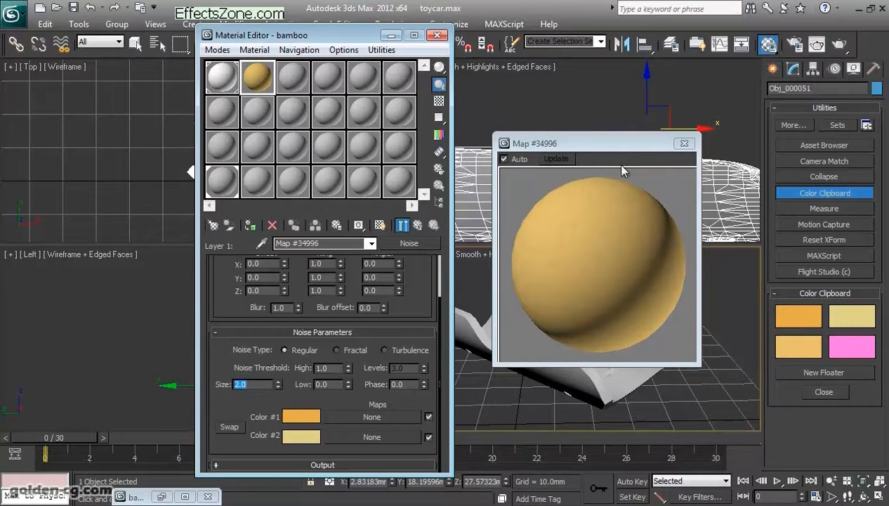
left_click_drag(605, 143, 687, 93)
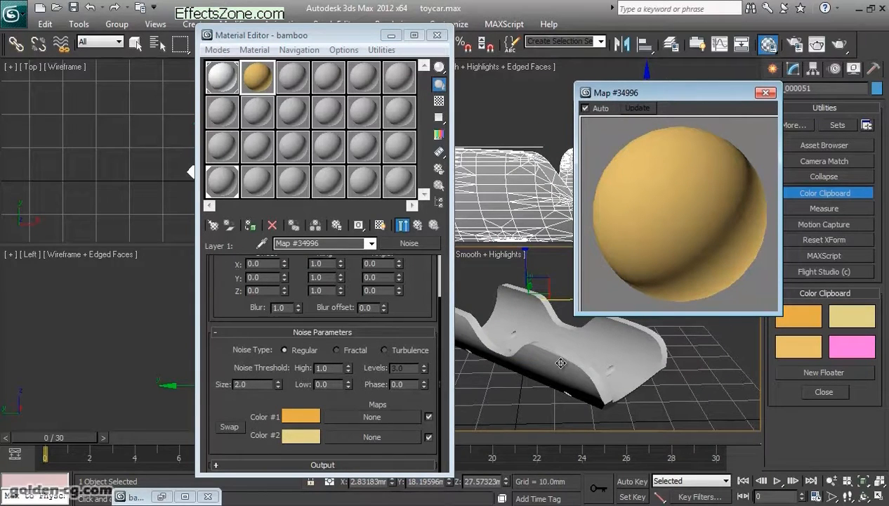
- Assign the bamboo material to the selected car body, start a test render and close its window
left_click(249, 226)
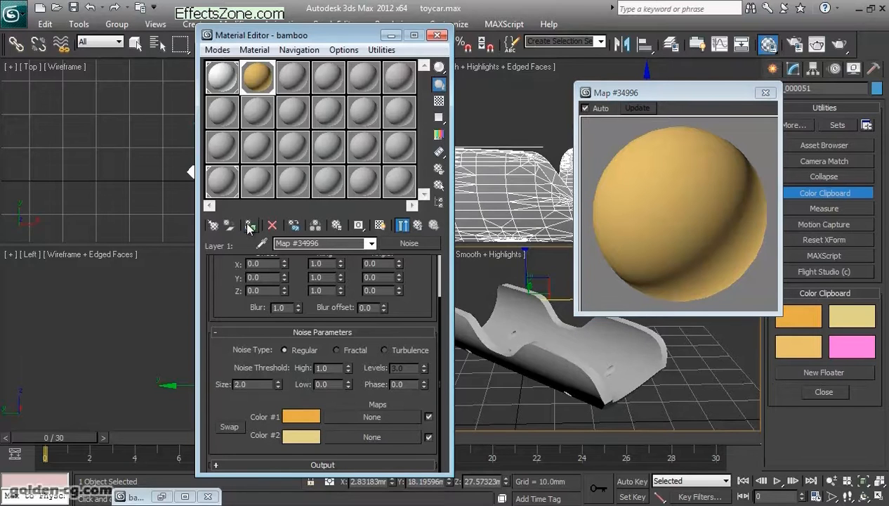
left_click(838, 47)
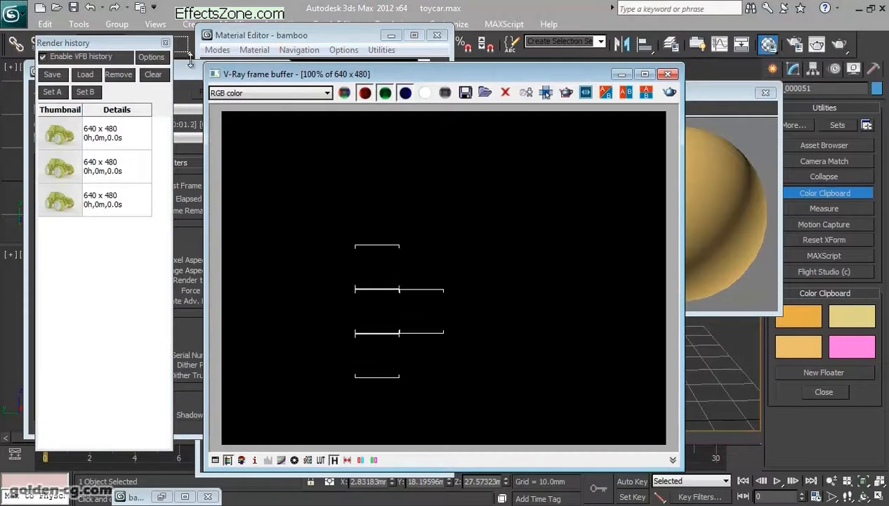
left_click(737, 126)
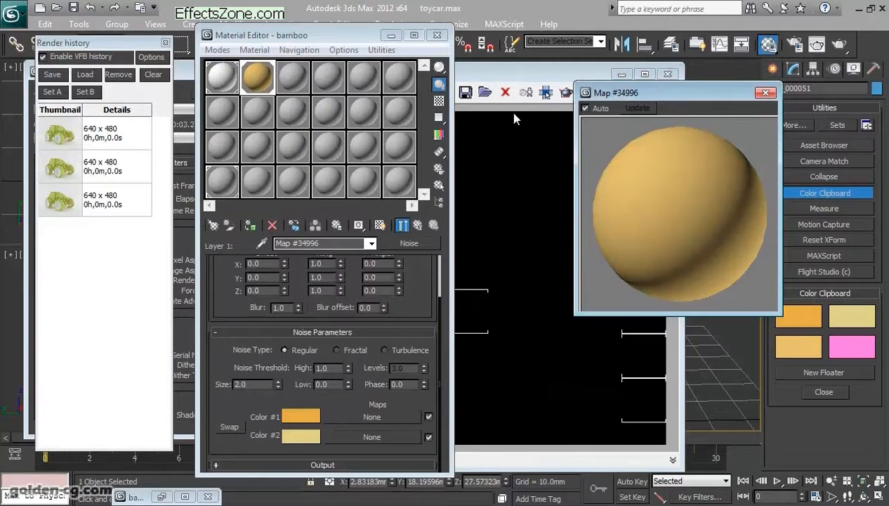
left_click(504, 73)
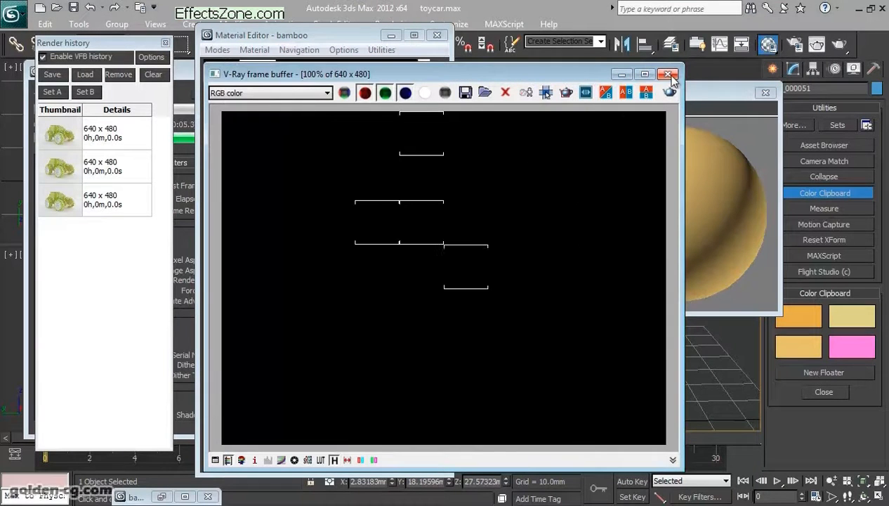
left_click(668, 74)
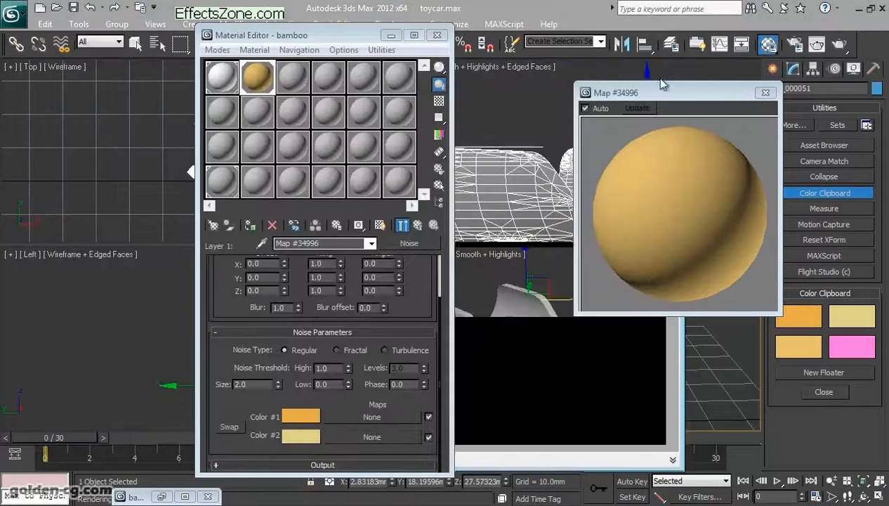
- Unhide the lights and background layers and render the car body with the bamboo material
left_click_drag(710, 97, 273, 98)
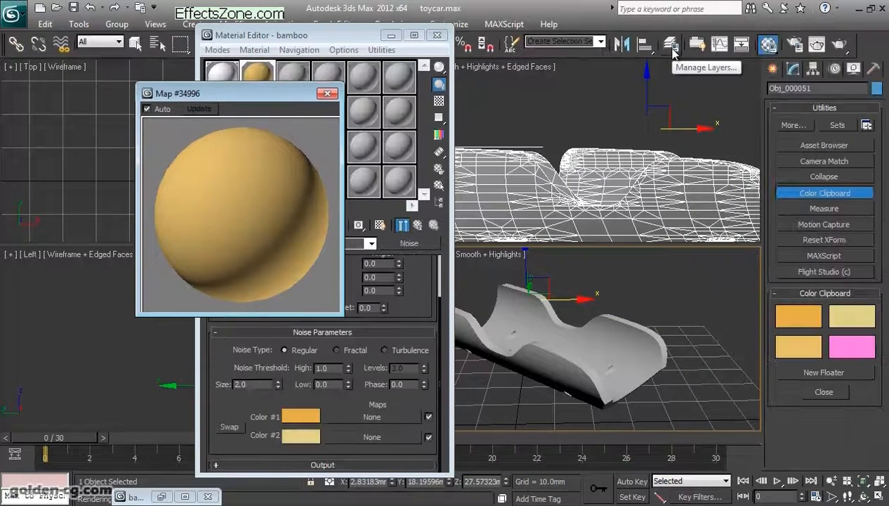
left_click(671, 46)
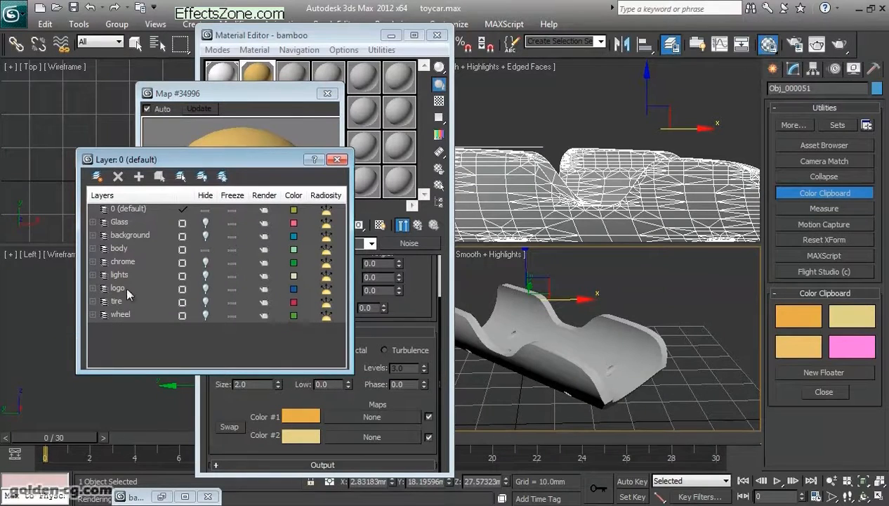
left_click(205, 275)
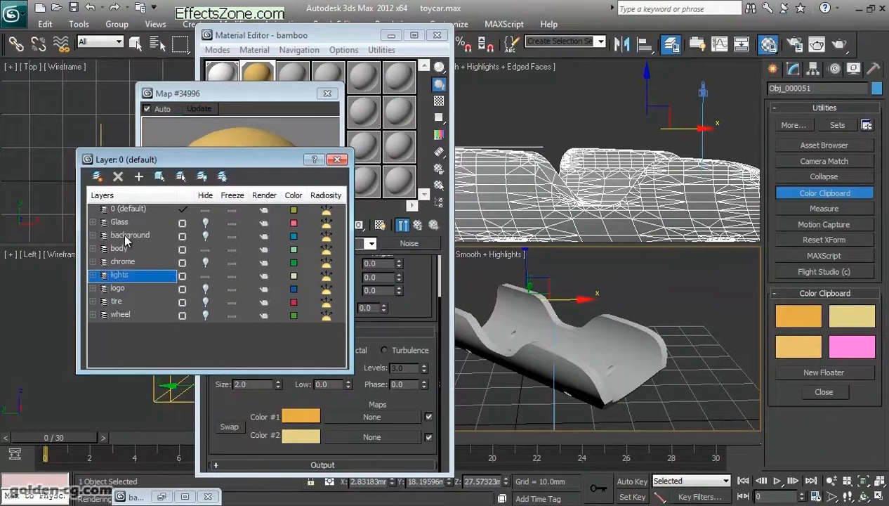
left_click(205, 235)
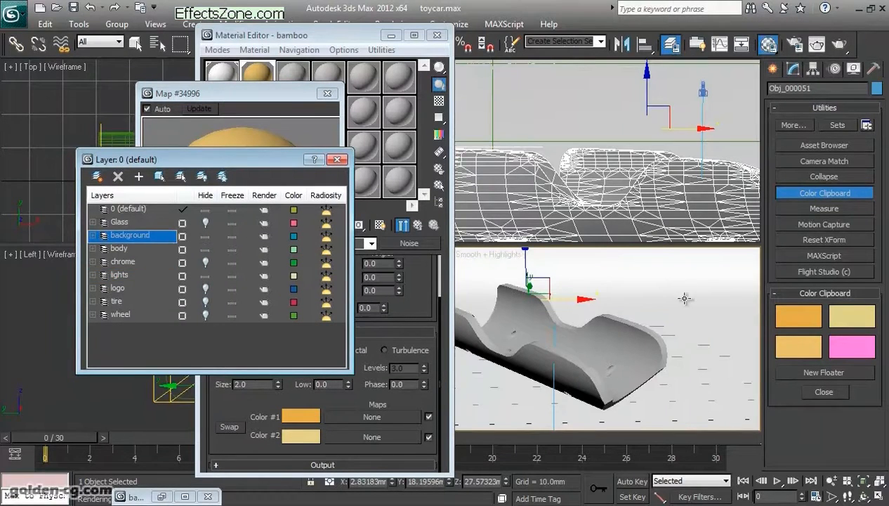
left_click(838, 44)
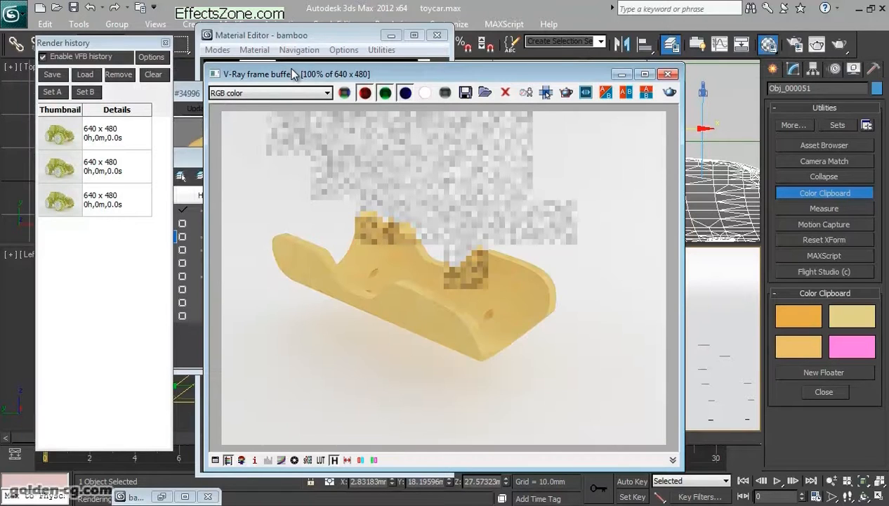
- Close the render history and arrange the Material Editor, the enlarged map preview and the V-Ray frame buffer side by side
left_click_drag(468, 81, 653, 73)
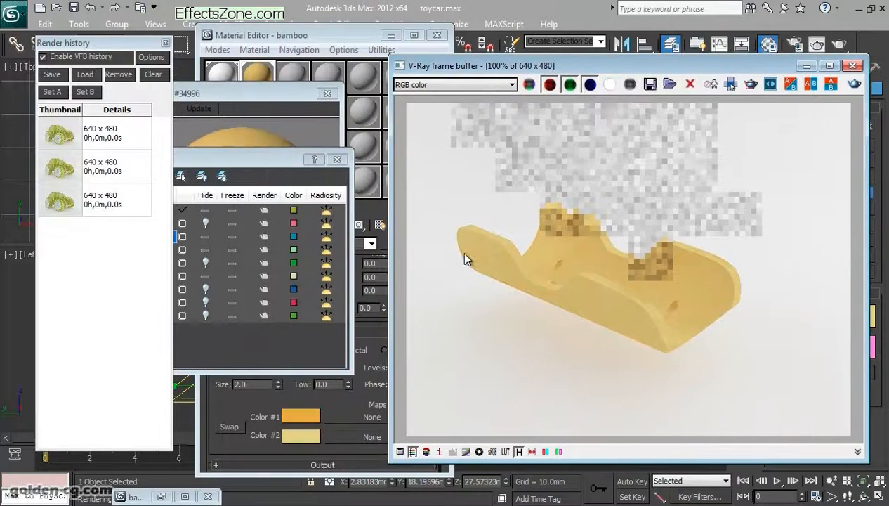
left_click(280, 141)
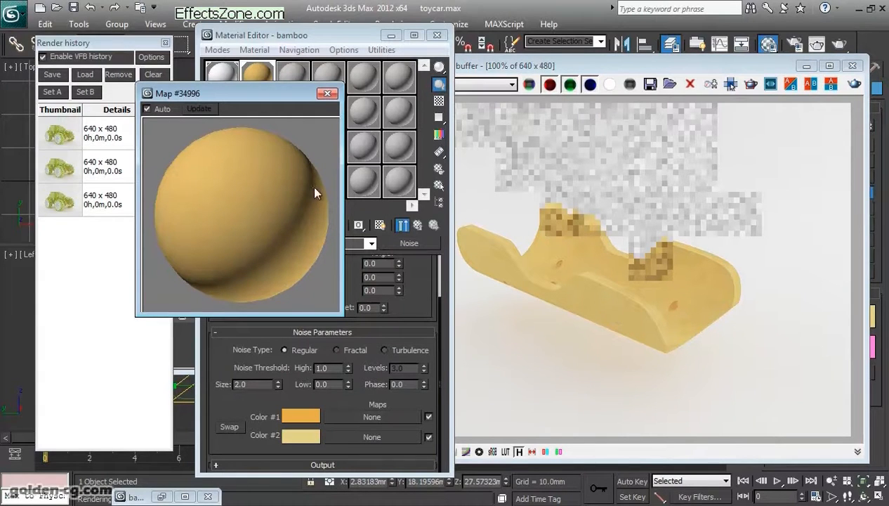
left_click_drag(236, 93, 436, 95)
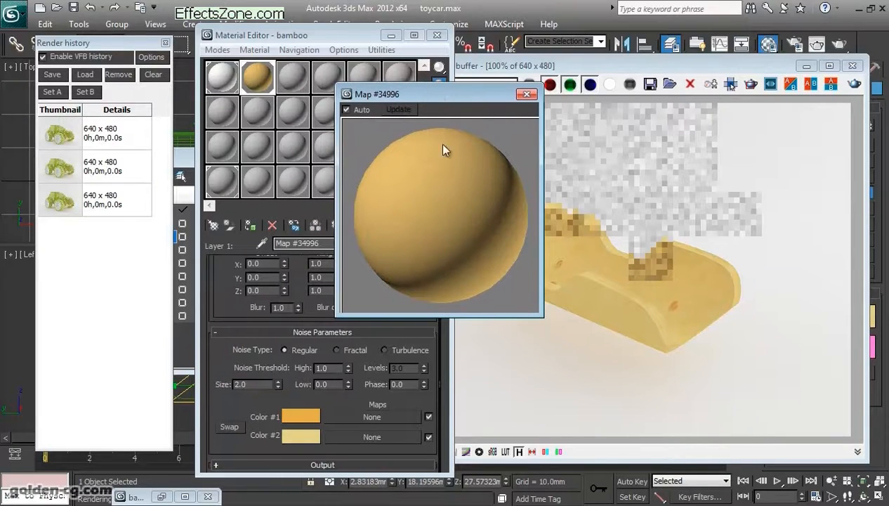
left_click_drag(437, 99, 543, 97)
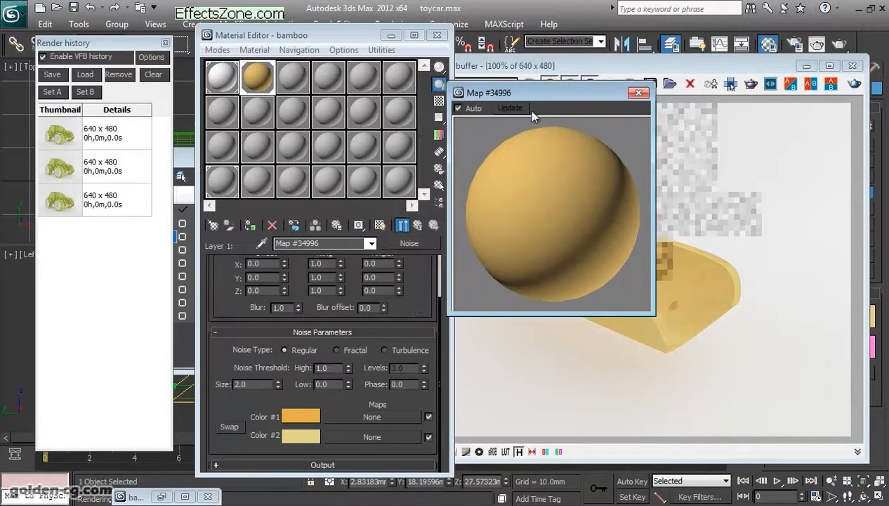
left_click(640, 356)
left_click_drag(590, 67, 707, 68)
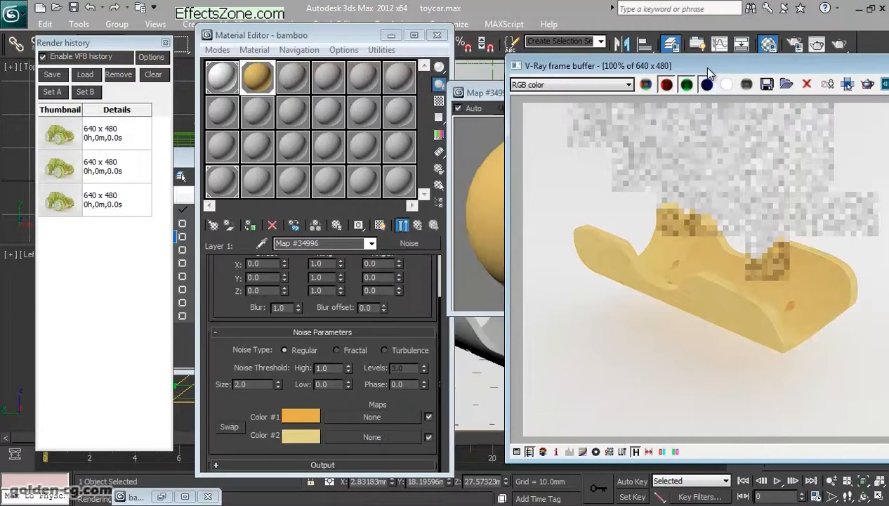
left_click(491, 186)
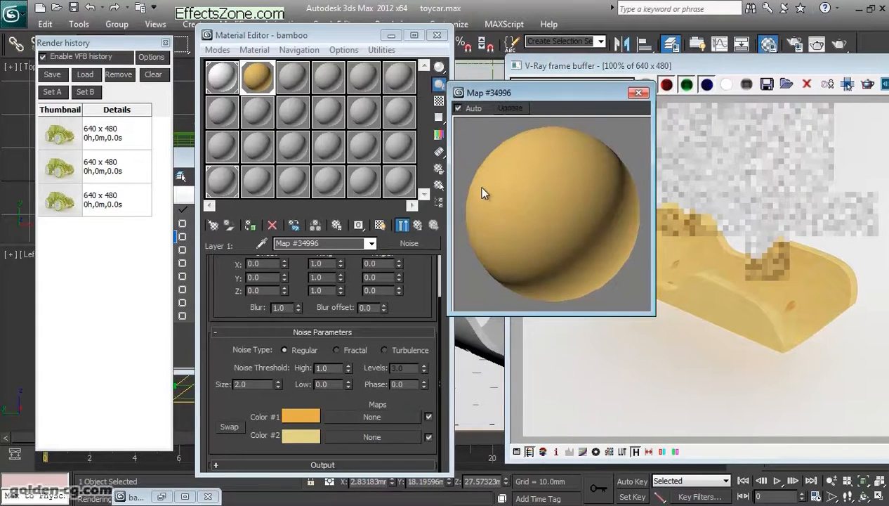
left_click(165, 43)
left_click_drag(296, 38, 164, 35)
left_click_drag(504, 94, 395, 88)
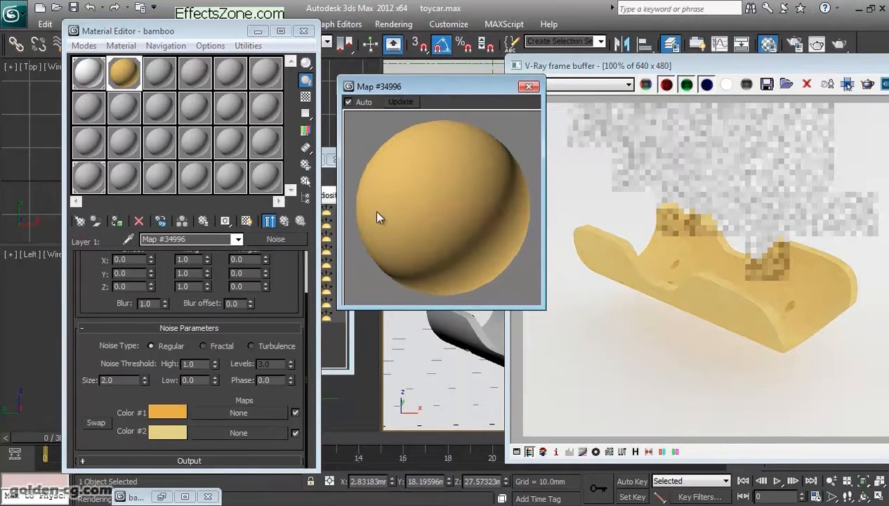
- Try a Size of 0.01 on the Noise map
double_click(106, 380)
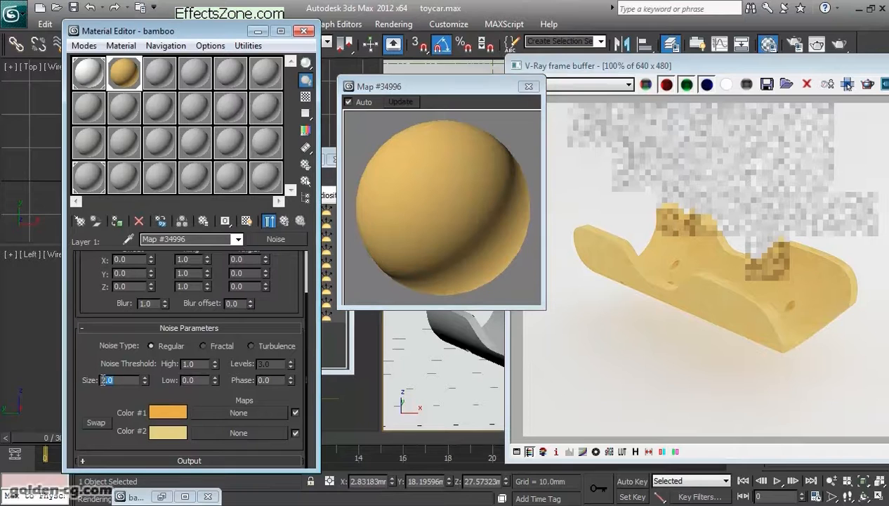
type("0.01")
key("Return")
- Try Render Sample Sizes of 10, 1 and 0.1 mm in the Material Editor options
left_click(307, 166)
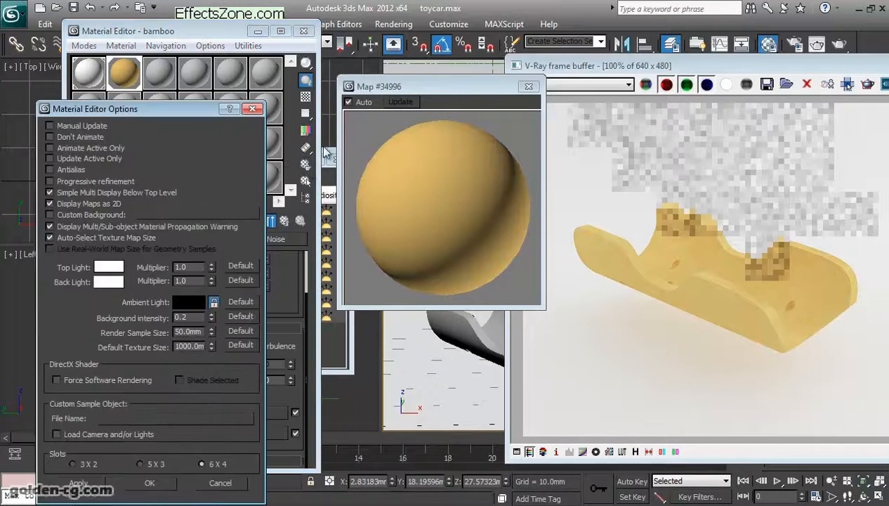
double_click(187, 332)
type("10")
key("Return")
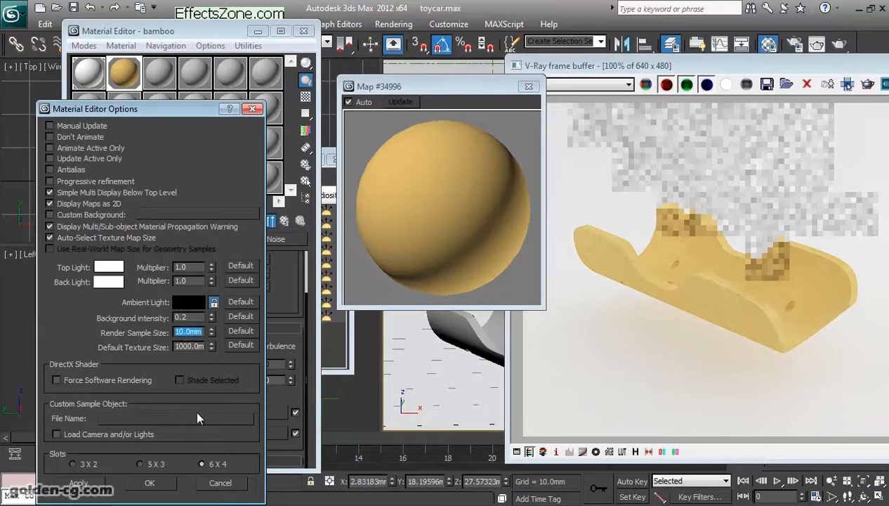
left_click(87, 487)
double_click(200, 331)
type("1")
key("Return")
left_click(78, 483)
left_click_drag(200, 332, 157, 333)
type("0.1")
key("Return")
left_click(80, 483)
- Restore the Render Sample Size to 50 mm and accept the Material Editor options
left_click_drag(199, 332, 141, 331)
type("50")
key("Return")
left_click_drag(190, 115, 175, 52)
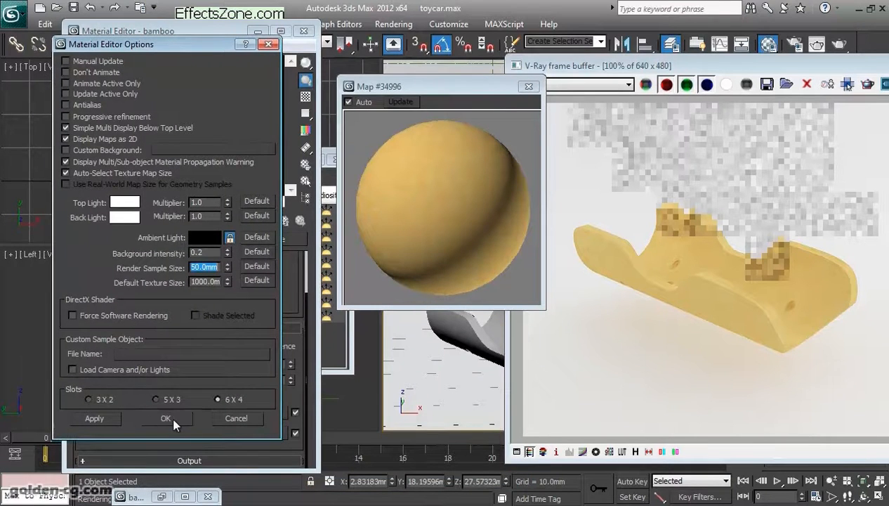
left_click(173, 419)
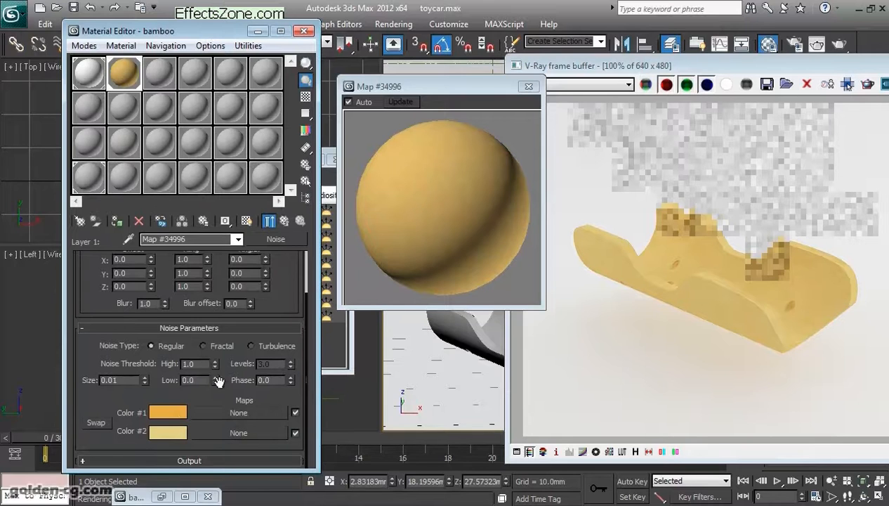
- Restore the Noise map's Size to 2
left_click_drag(125, 380, 76, 379)
type("2")
key("Return")
- Check the bamboo_offset.jpg reference image and set the Noise map's X Tiling to 10
left_click_drag(268, 304, 224, 356)
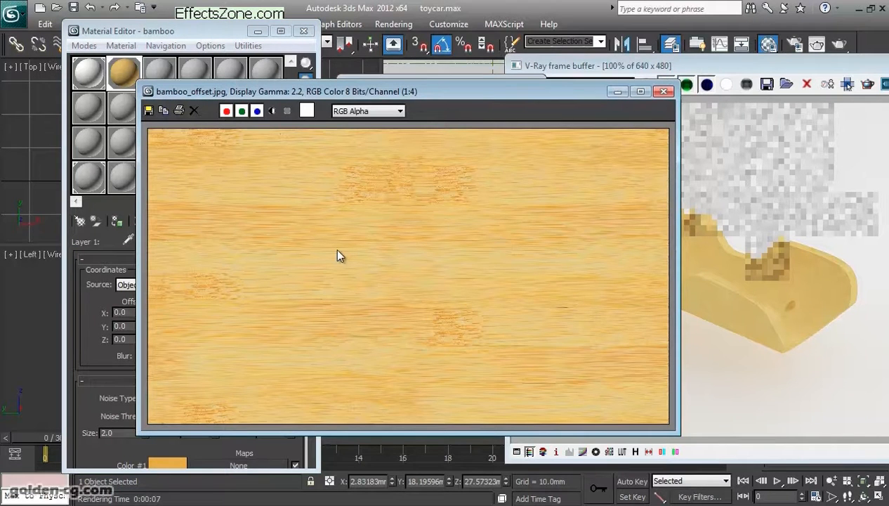
left_click_drag(480, 94, 706, 96)
left_click_drag(509, 94, 180, 118)
left_click(629, 116)
left_click_drag(199, 311, 163, 311)
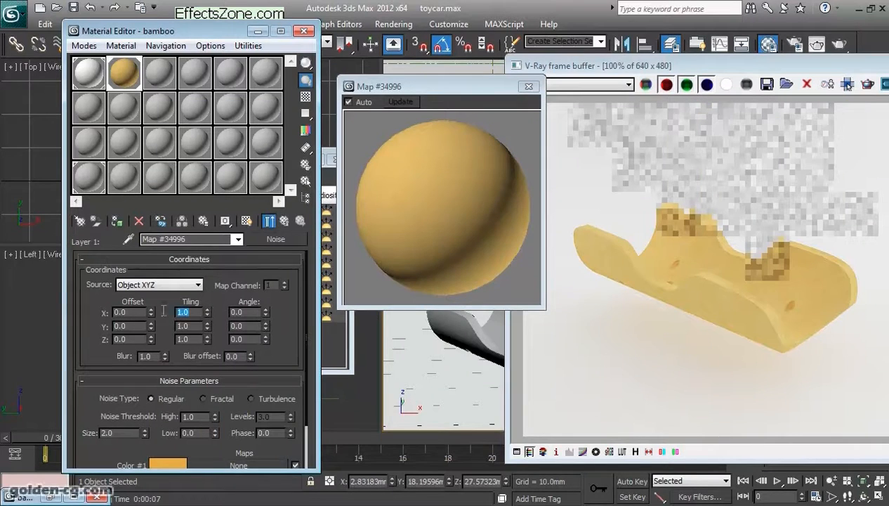
type("10")
key("Return")
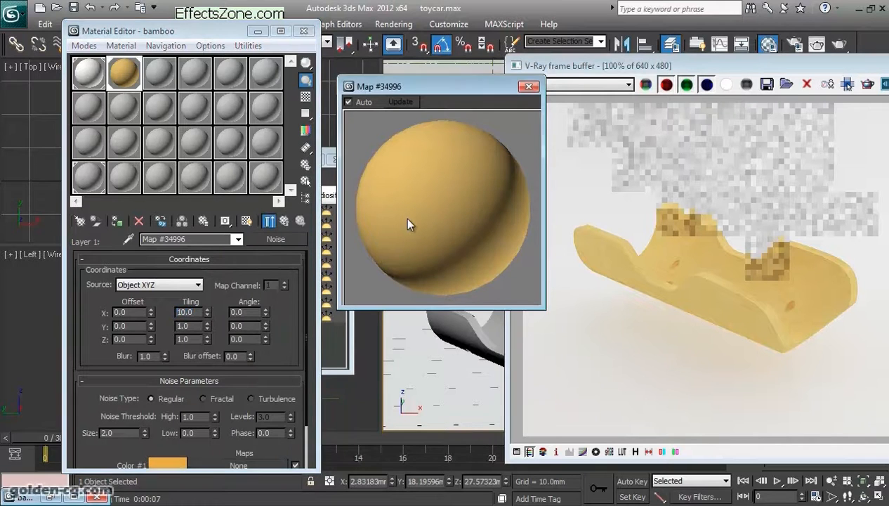
- Show only the Noise map instead of the end result in the preview, and set the Render Sample Size to 10 mm
left_click(268, 220)
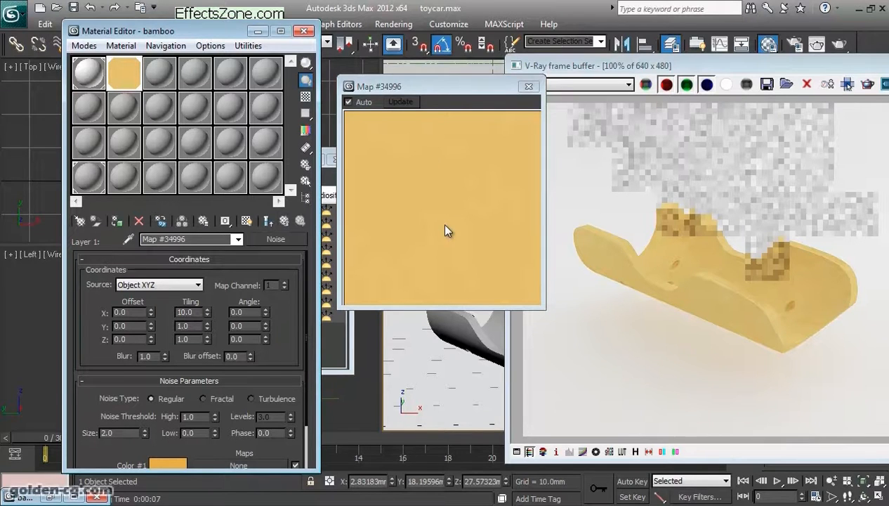
left_click(306, 180)
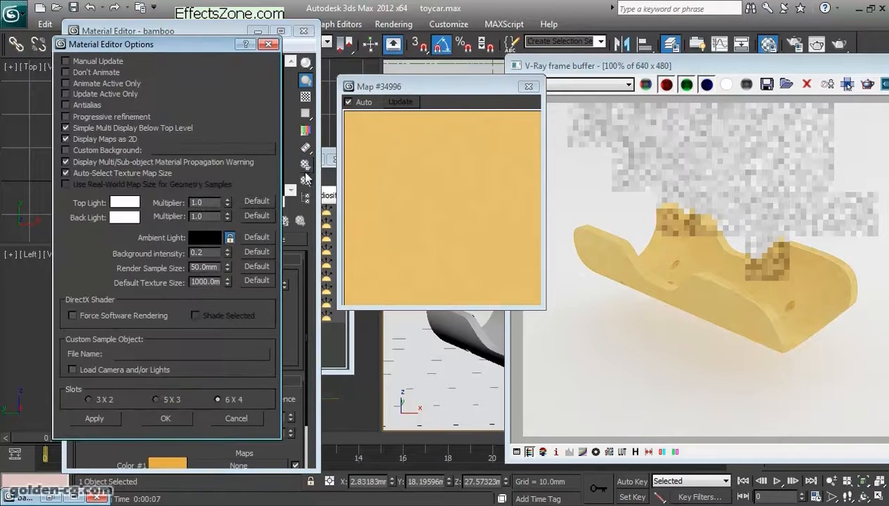
double_click(208, 264)
type("10")
key("Return")
left_click(107, 417)
left_click(183, 417)
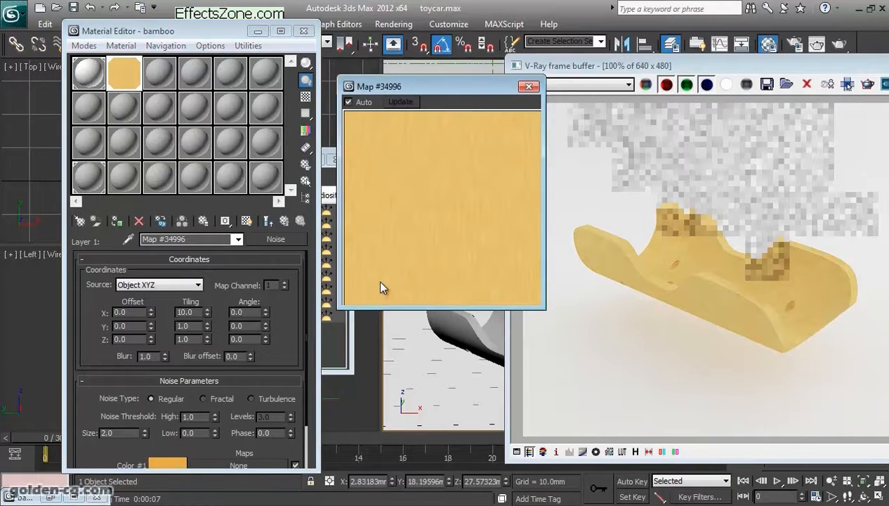
- Compare the Noise map preview with the bamboo reference image and move the enlarged preview farther from the Material Editor
left_click_drag(283, 313, 283, 246)
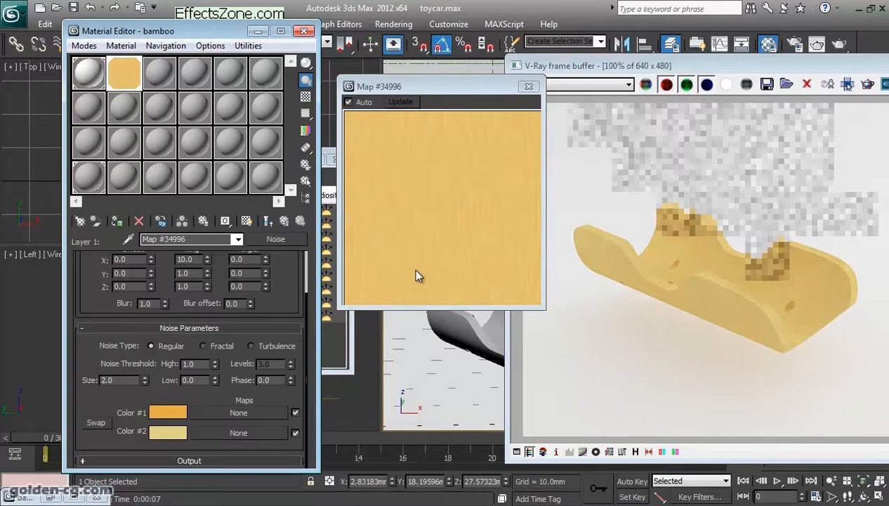
left_click(48, 495)
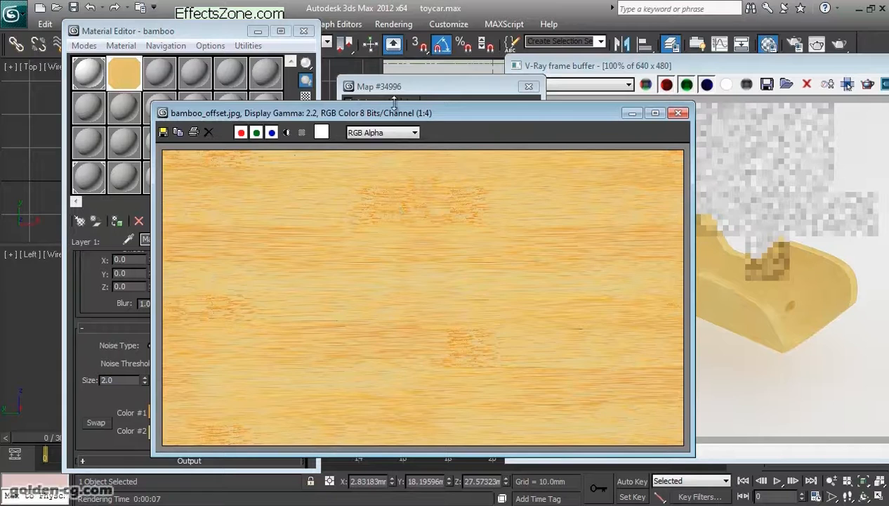
mouse_move(395, 111)
left_mouse_down()
mouse_move(675, 102)
mouse_move(393, 113)
left_mouse_up()
left_click(657, 113)
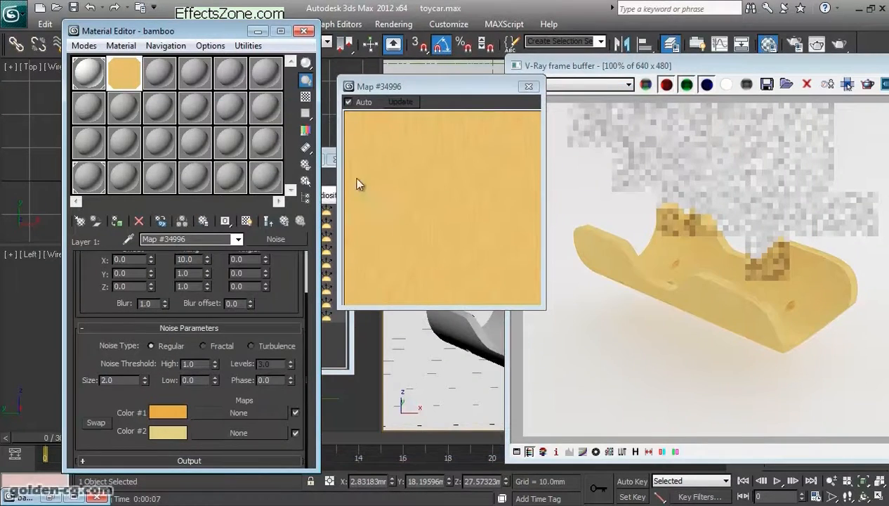
left_click_drag(431, 87, 475, 78)
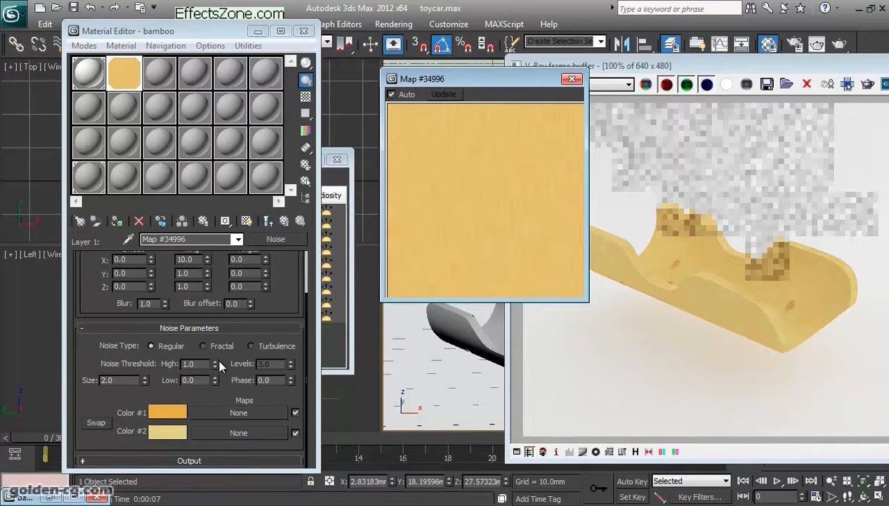
- Set the Noise map's Y Tiling to 0.1
left_click_drag(120, 380, 82, 376)
left_click_drag(198, 380, 153, 381)
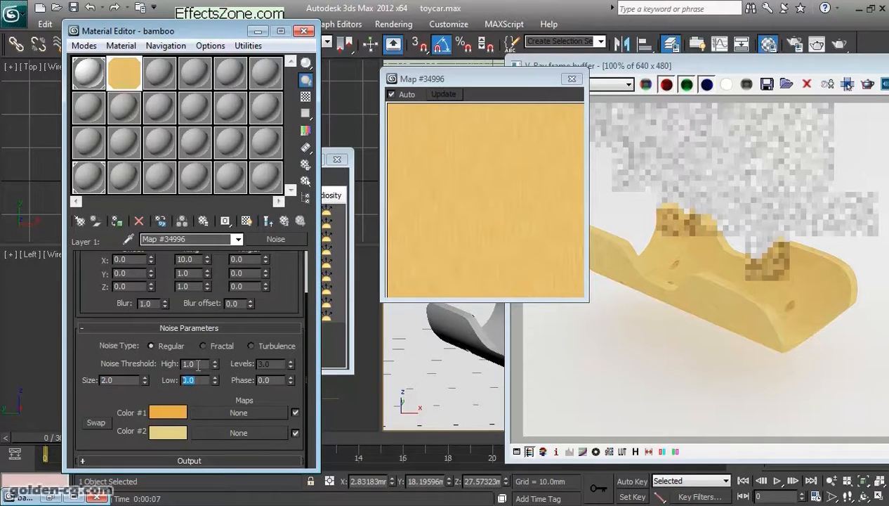
left_click_drag(288, 272, 286, 337)
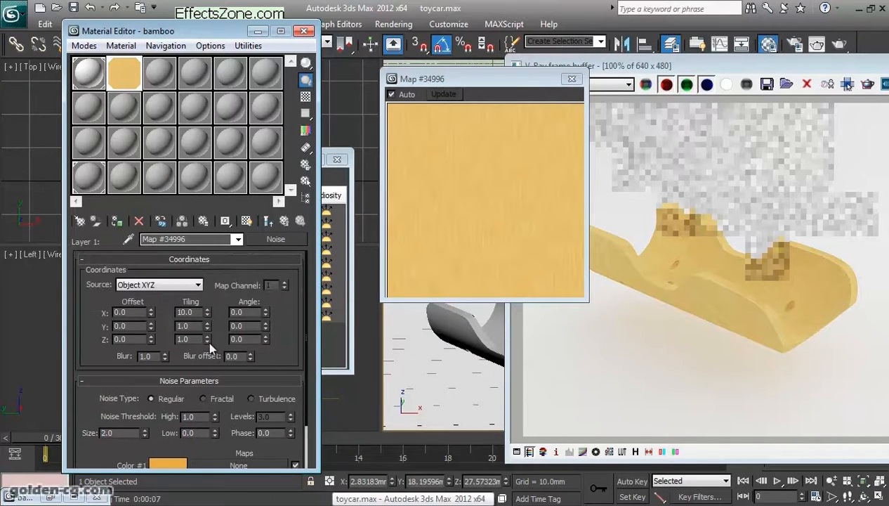
left_click_drag(197, 326, 179, 330)
type("0.1")
key("Tab")
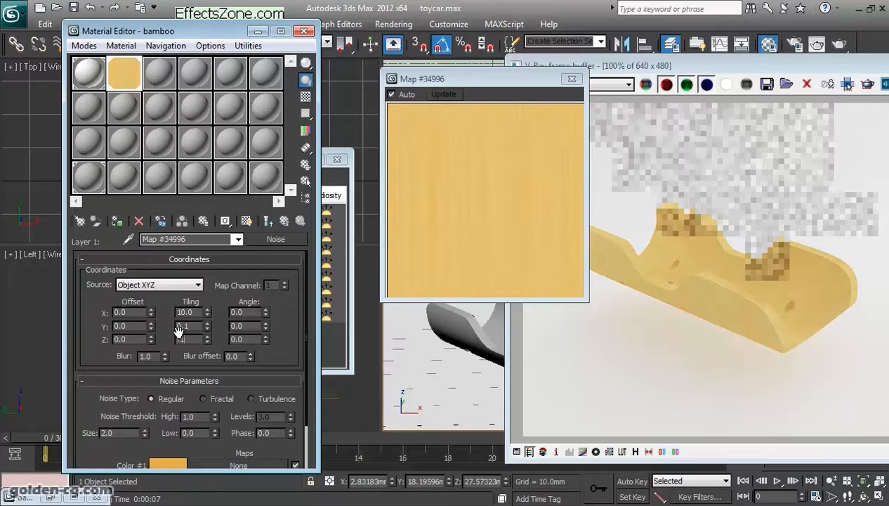
- Try a Tiling value of 2 for both Y and Z on the Noise map
left_click(197, 324)
left_click_drag(201, 326, 163, 341)
type("22")
- Set the Noise map's Y and Z Tiling to 0.1 and return to the parent Composite map
left_click_drag(203, 326, 163, 340)
type(".1.1")
left_click_drag(130, 433, 67, 429)
left_click(283, 220)
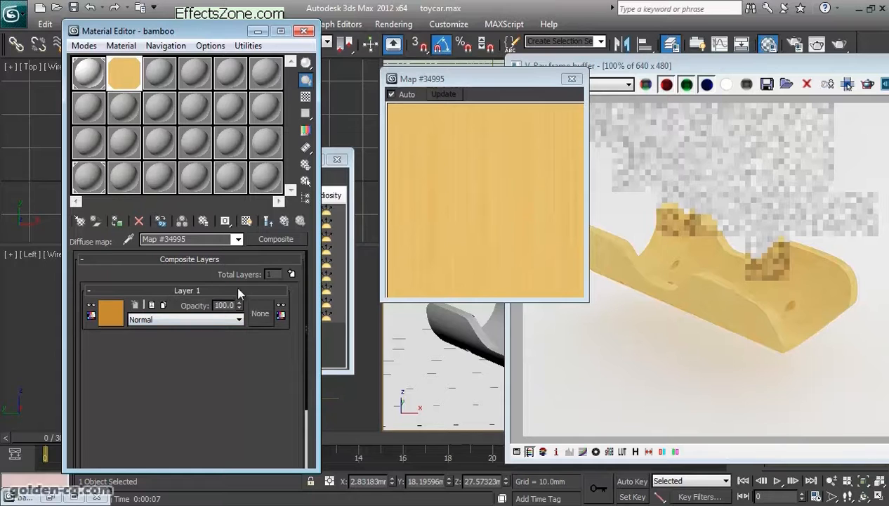
- Add a second layer to the Composite map and place the existing Noise layer above the empty one
left_click(292, 274)
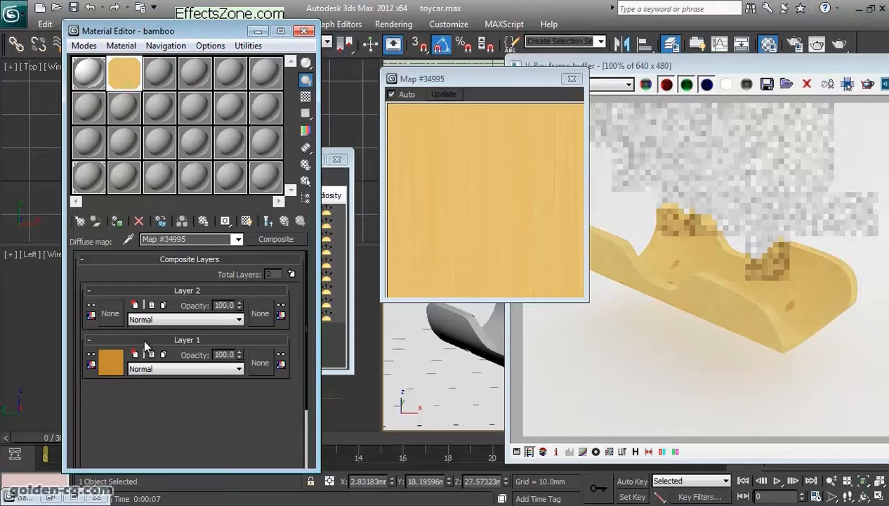
left_click_drag(143, 337, 141, 285)
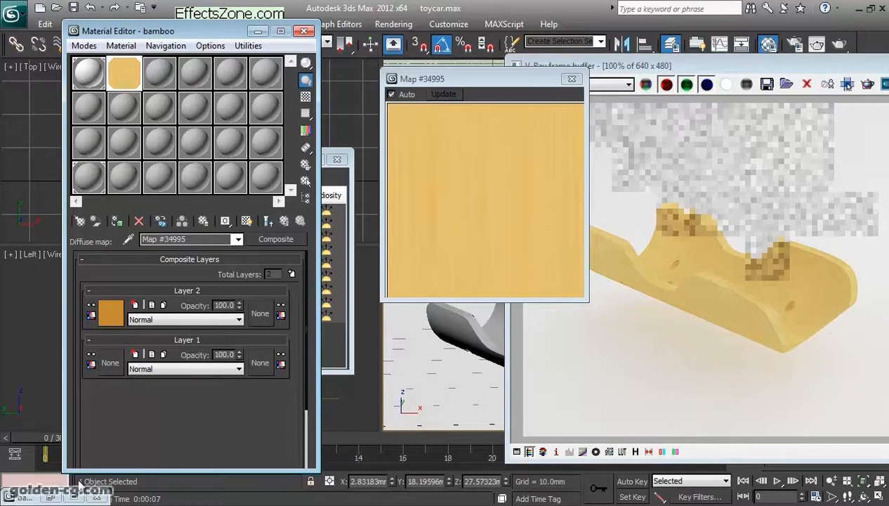
- Check the bamboo_offset.jpg reference image and put both it and the V-Ray frame buffer out of the way
left_click(51, 496)
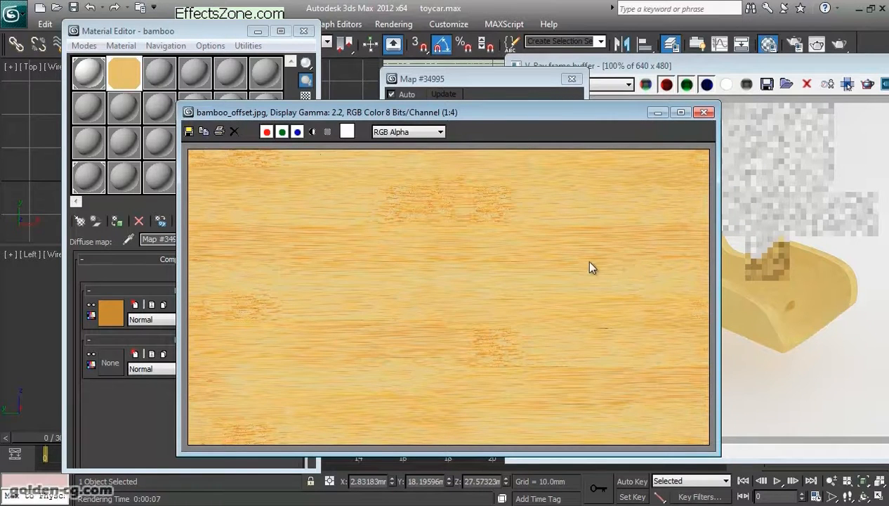
left_click(656, 112)
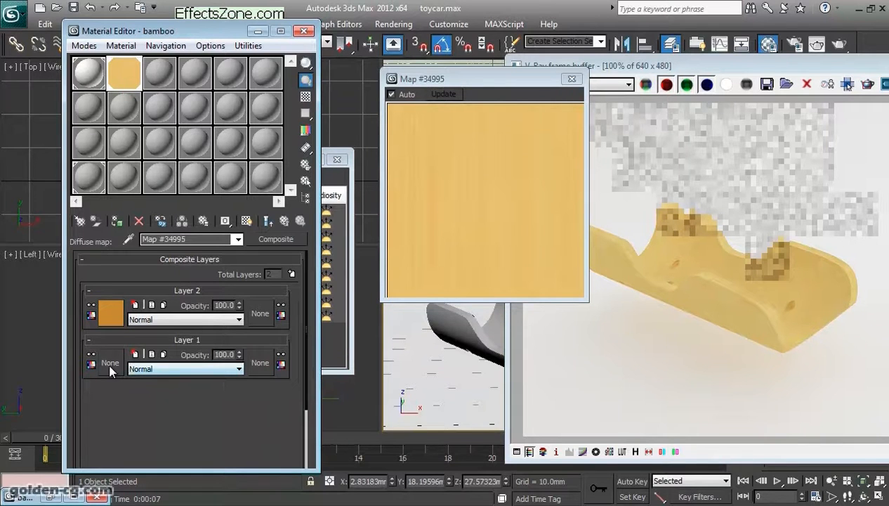
left_click_drag(804, 67, 557, 76)
left_click(730, 75)
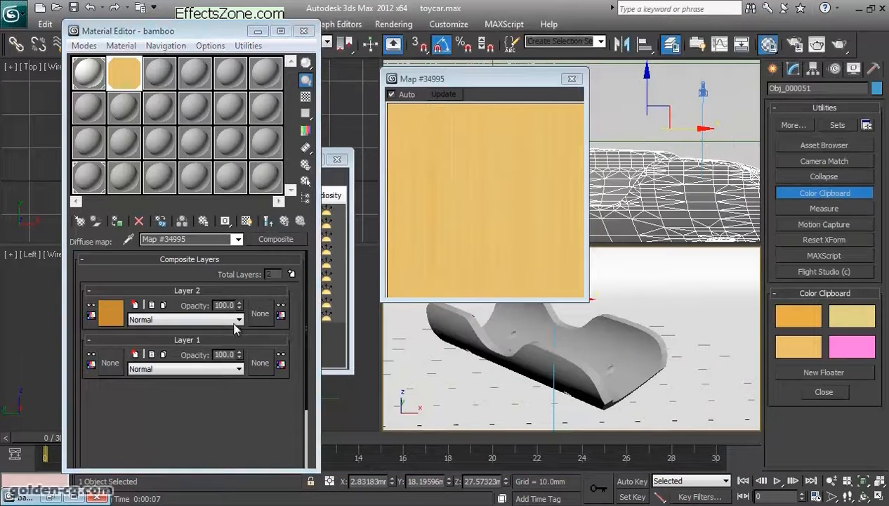
- Assign a new Noise map to the empty texture slot of Composite Layer 1 and show its noise parameters
left_click(110, 363)
left_click(597, 36)
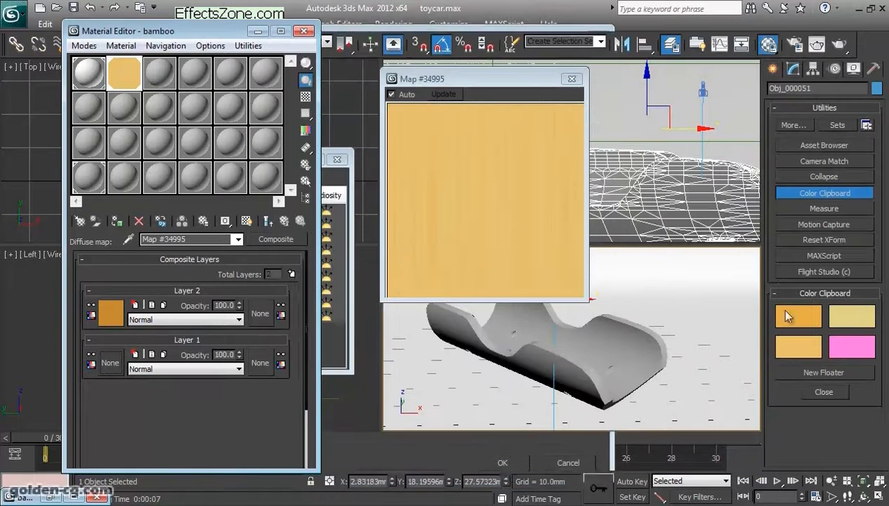
left_click(110, 363)
double_click(358, 249)
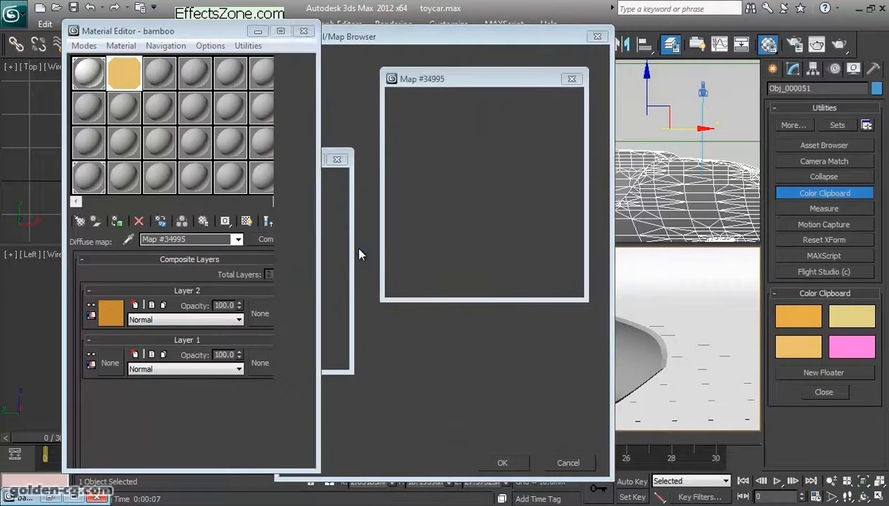
scroll(278, 330, "down", 3)
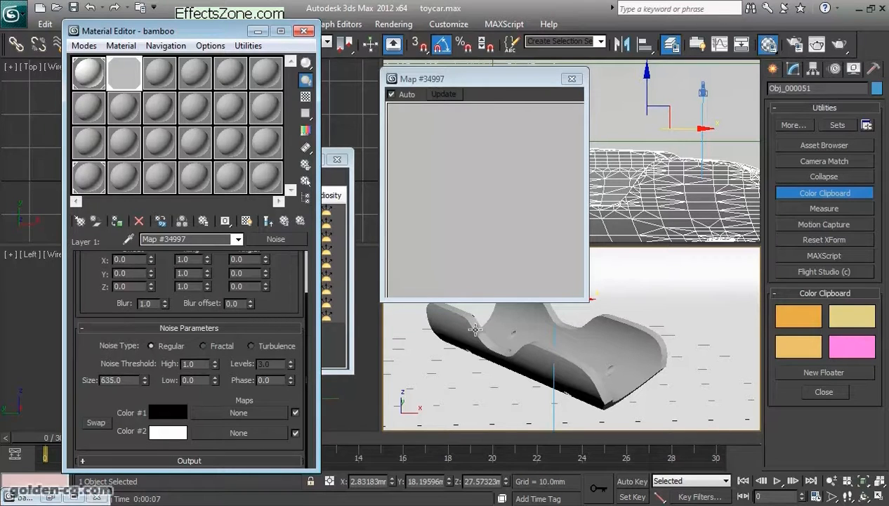
- Copy the Color Clipboard's darker orange to the Noise map's Color #1 and the lighter orange below it to Color #2
right_click(792, 317)
left_click(808, 327)
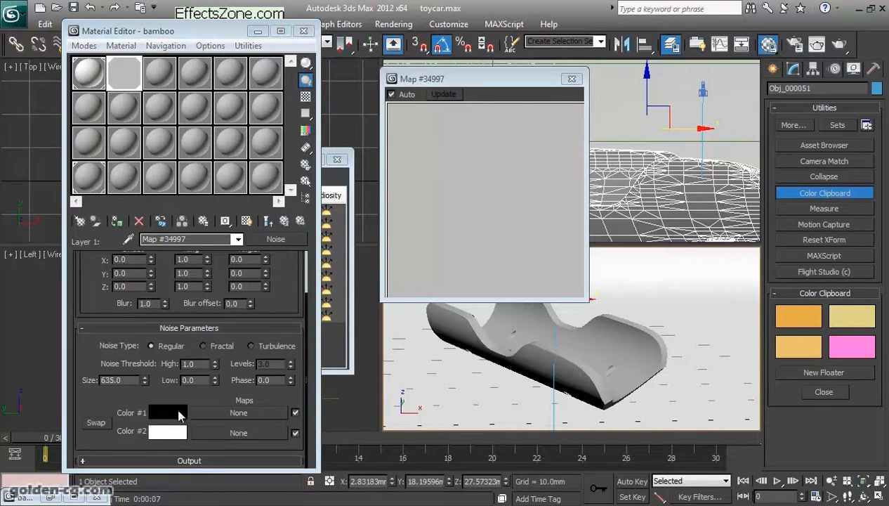
right_click(178, 410)
left_click(207, 436)
right_click(792, 338)
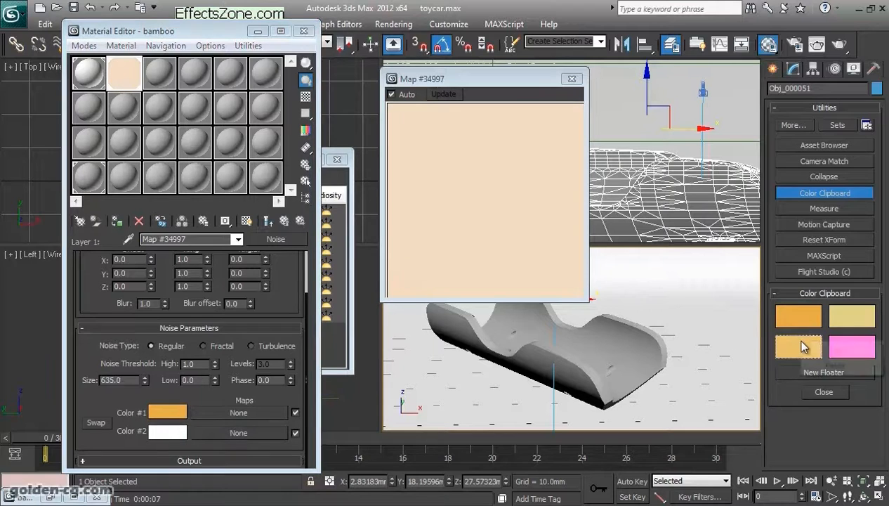
left_click(808, 346)
right_click(172, 432)
left_click(201, 457)
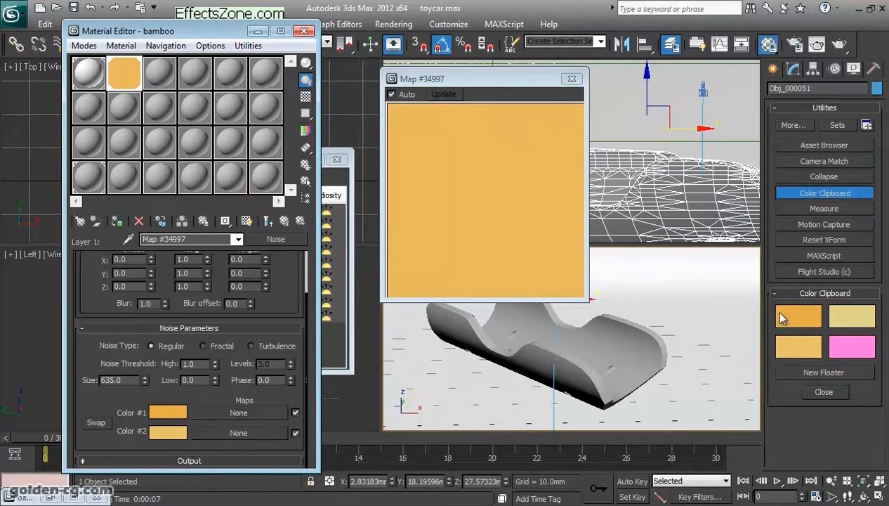
- Copy the Noise map's Color #1 onto Color #2 and return to the Composite map
left_click_drag(163, 368, 164, 395)
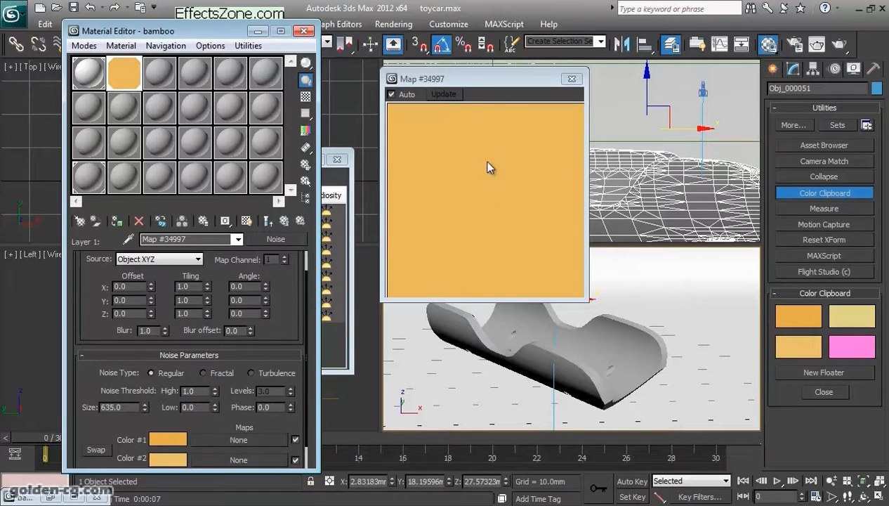
left_click_drag(149, 345, 149, 319)
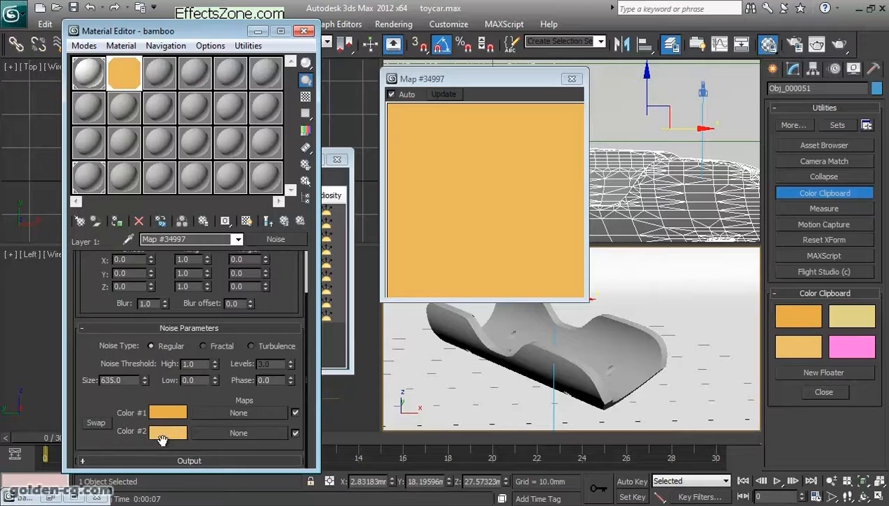
right_click(160, 409)
left_click(169, 420)
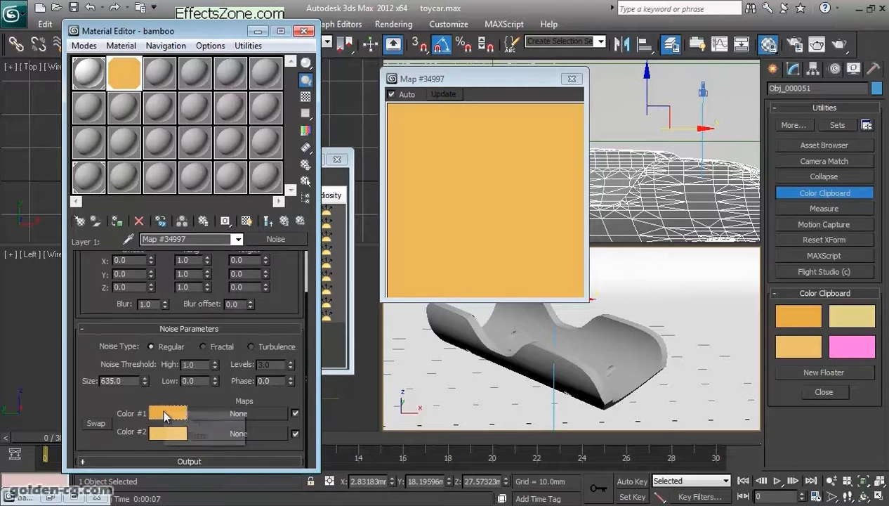
right_click(169, 432)
left_click(200, 458)
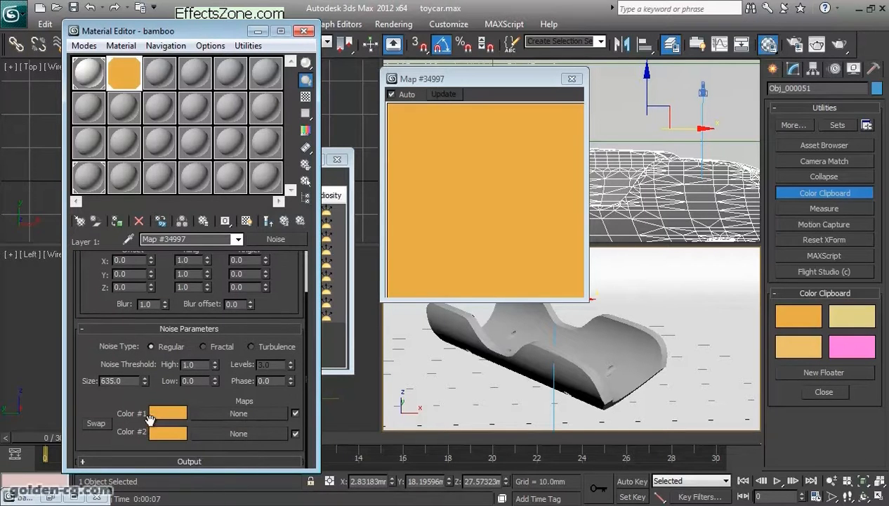
left_click(287, 222)
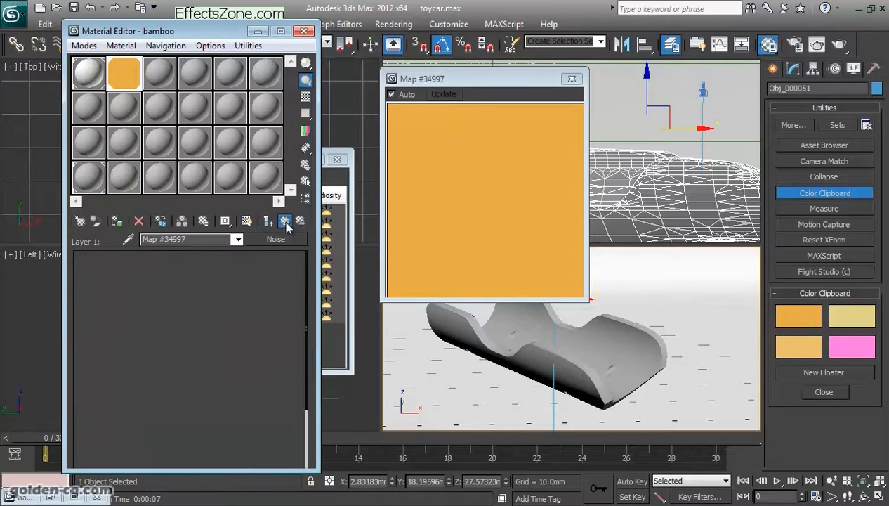
- Copy Layer 1's Noise texture and paste it as an independent copy into the same layer's mask slot
right_click(110, 362)
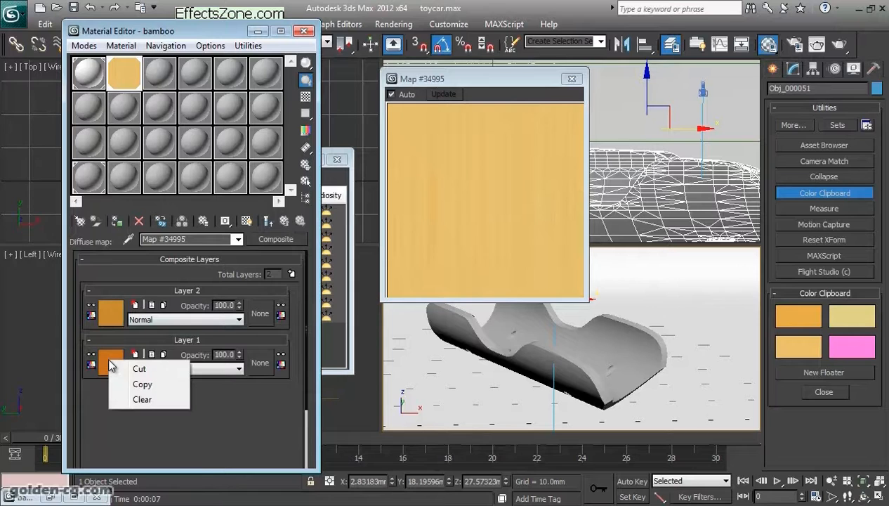
left_click(92, 406)
right_click(110, 365)
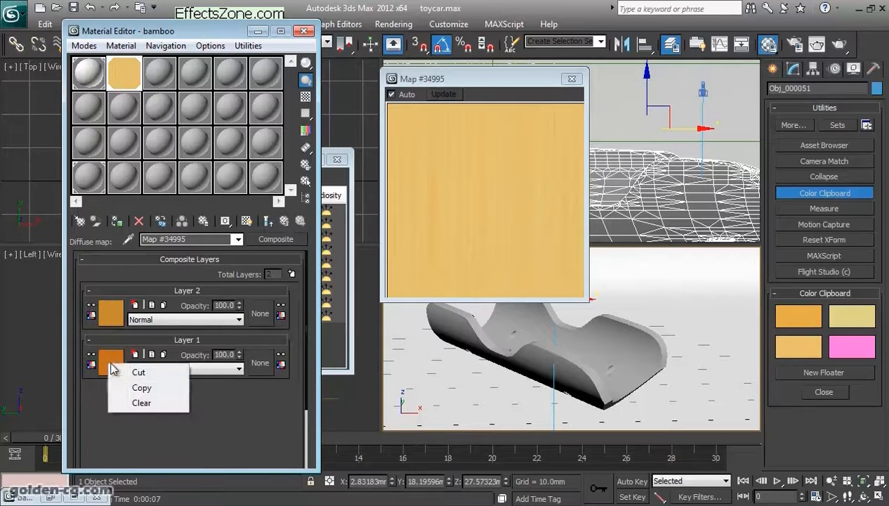
left_click(139, 387)
right_click(260, 362)
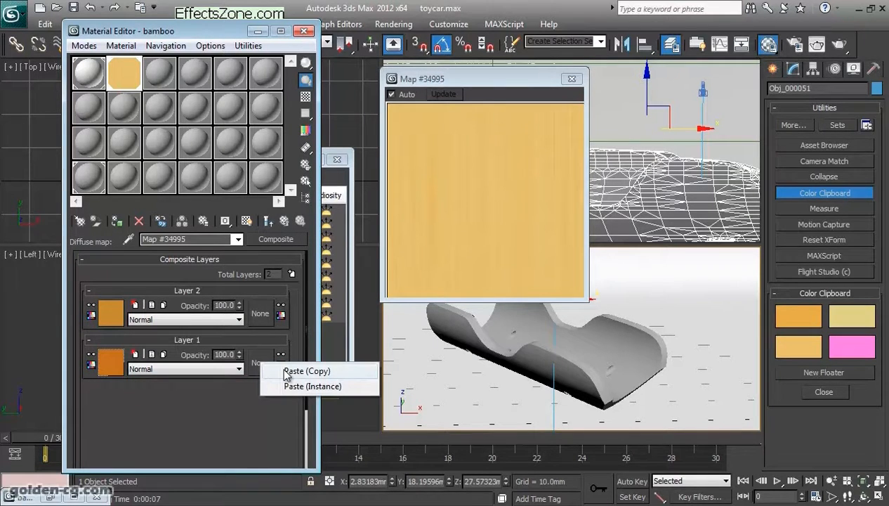
left_click(306, 371)
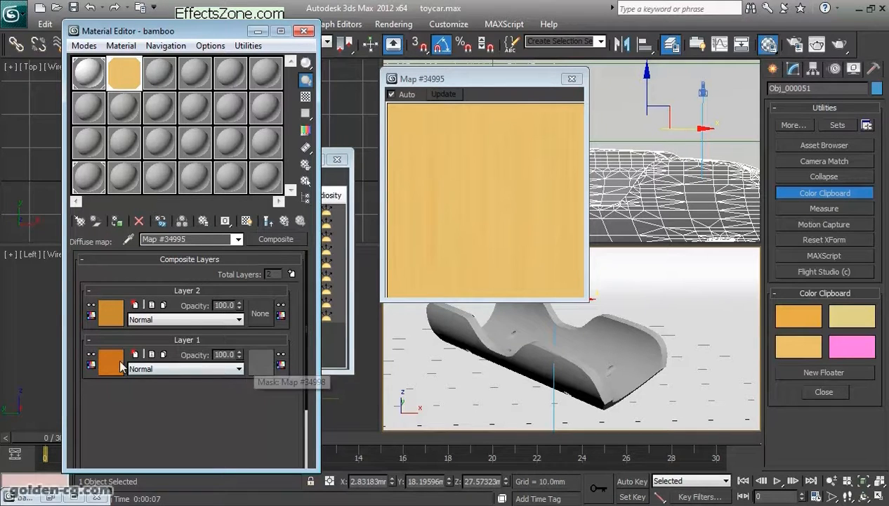
- Compare the mask Noise map's preview with the material's end result and return to the Composite map
left_click(257, 360)
scroll(278, 358, "down", 3)
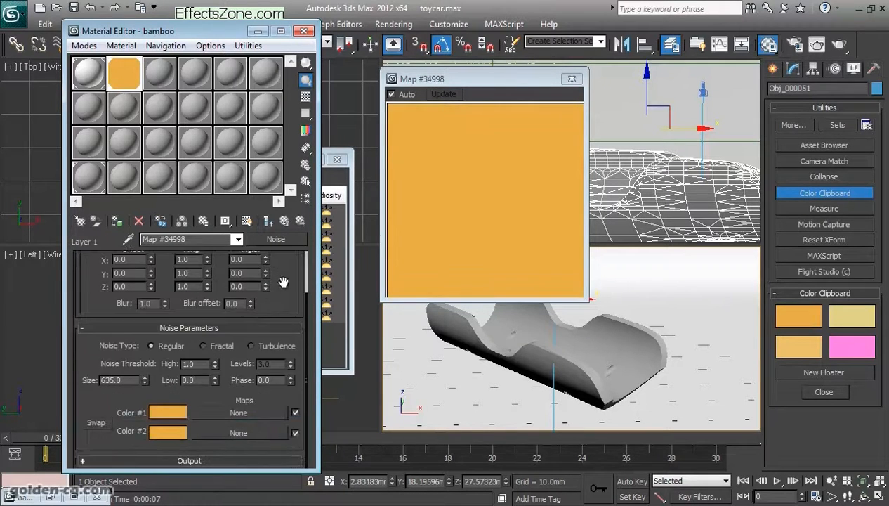
left_click(270, 222)
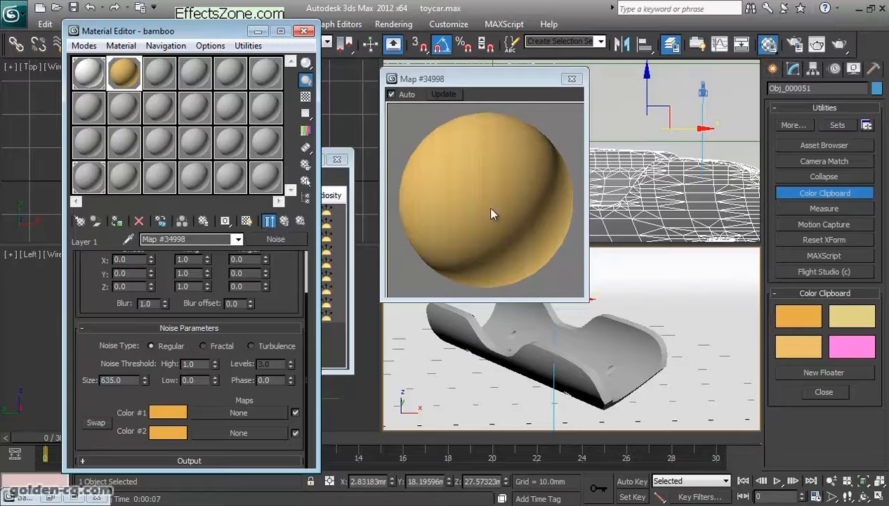
left_click(269, 221)
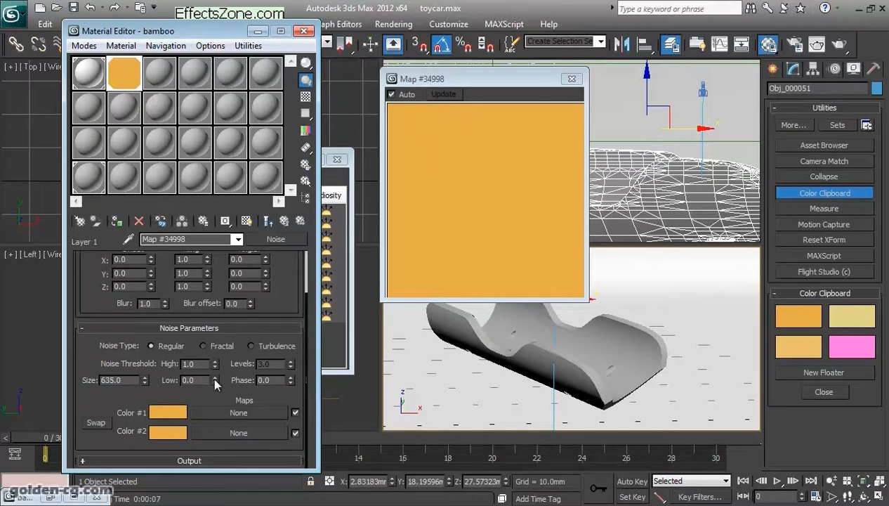
left_click(288, 222)
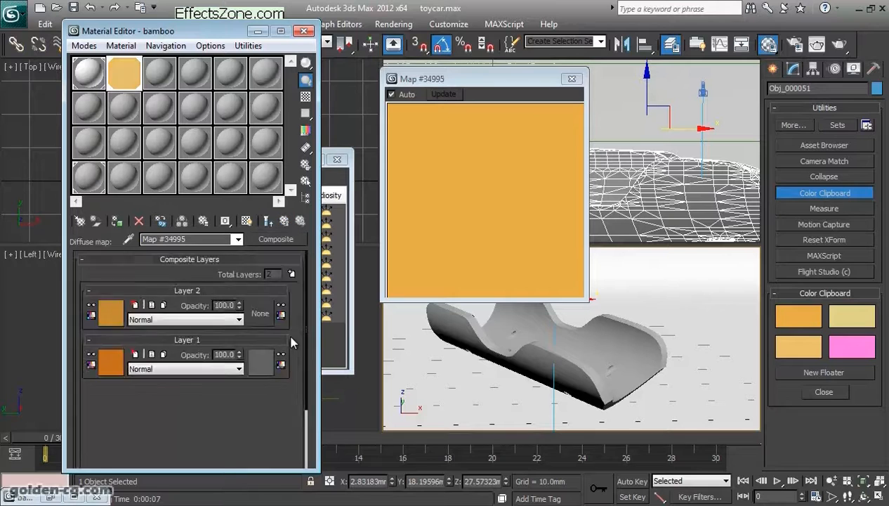
- Open Layer 1's mask Noise map and set its Size to 0.001
left_click(261, 359)
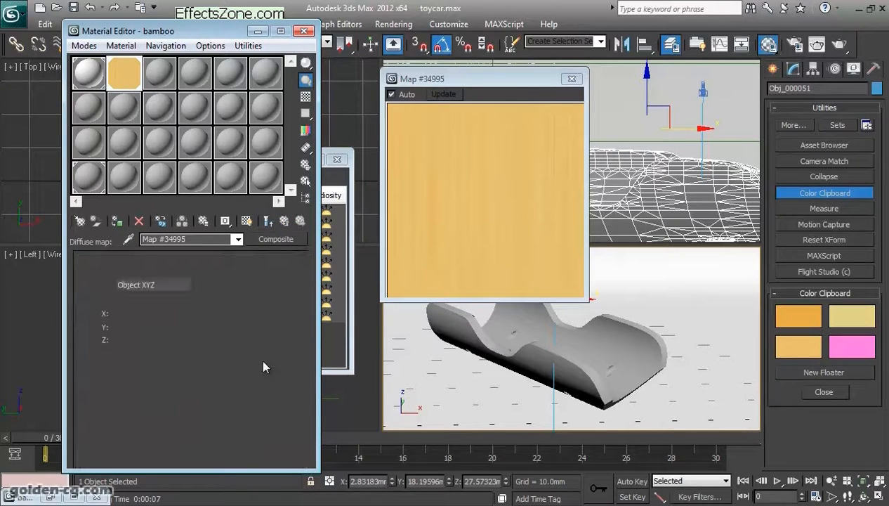
left_click_drag(141, 422, 140, 337)
right_click(144, 379)
left_click_drag(128, 379, 68, 380)
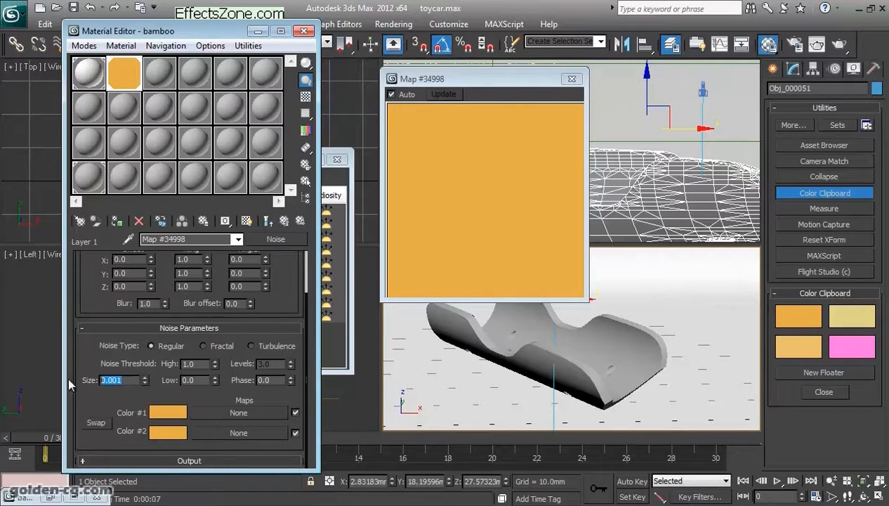
- Set the mask Noise map's Color #1 to black and Color #2 to white
left_click(173, 413)
left_click_drag(385, 163, 382, 193)
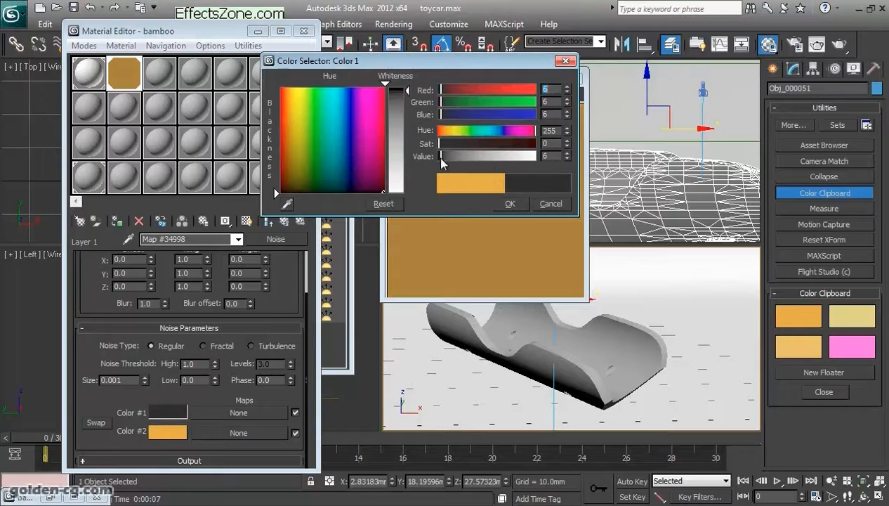
left_click(518, 202)
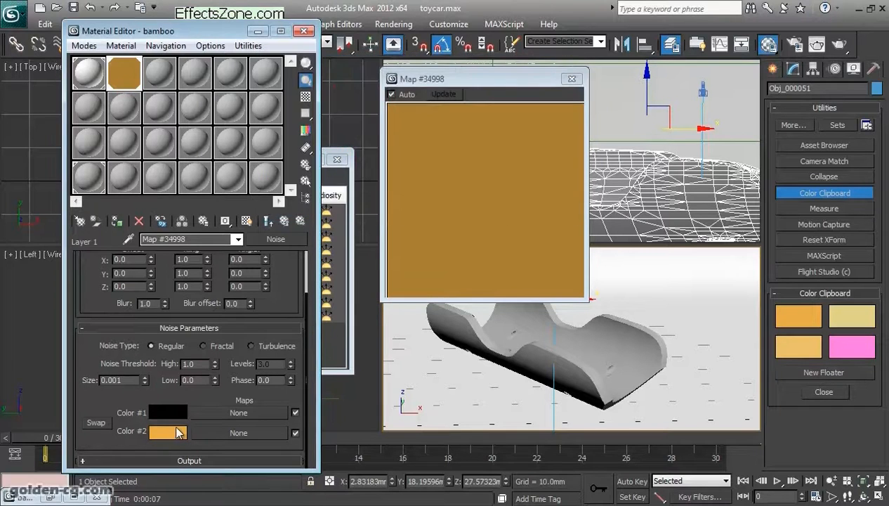
left_click(175, 431)
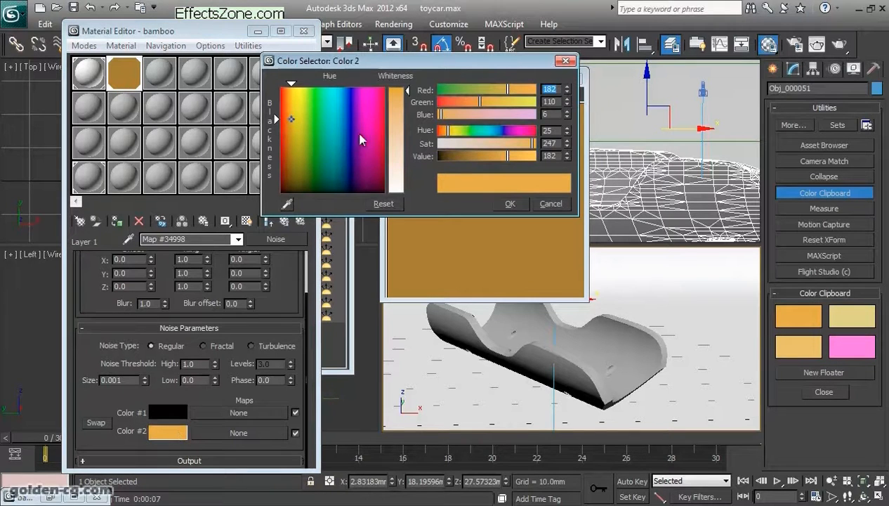
left_click_drag(406, 93, 406, 192)
left_click(503, 206)
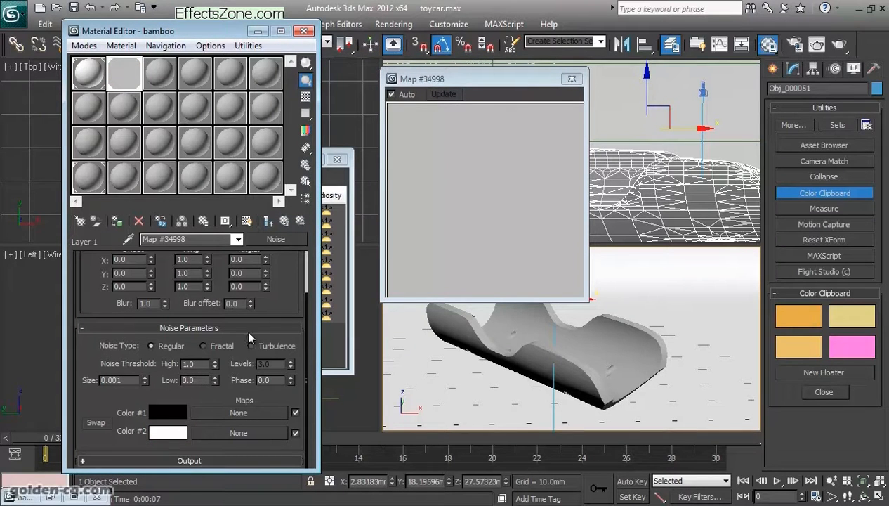
- Set the mask Noise map's noise threshold to Low 0.42 and High 0.82
double_click(203, 383)
left_click_drag(215, 365, 216, 337)
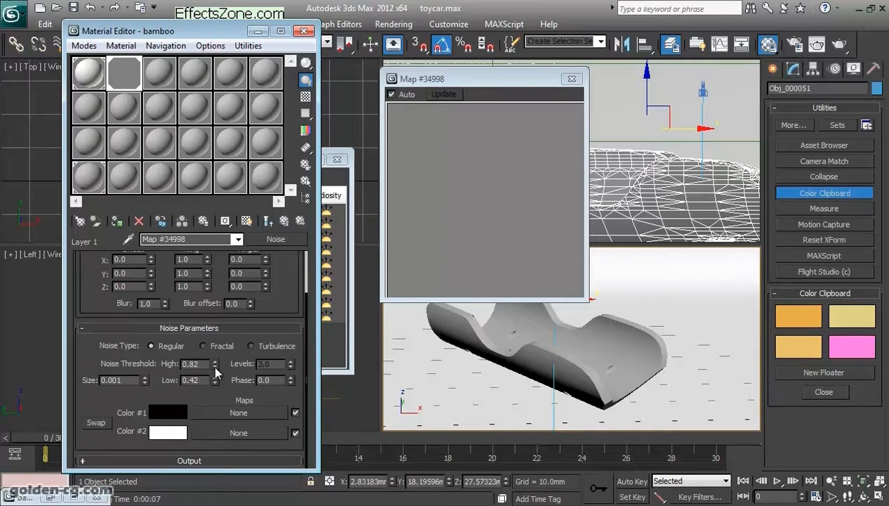
- Lower the mask Noise map's High threshold to 0.685 and set its Size to 1
left_click_drag(215, 365, 215, 383)
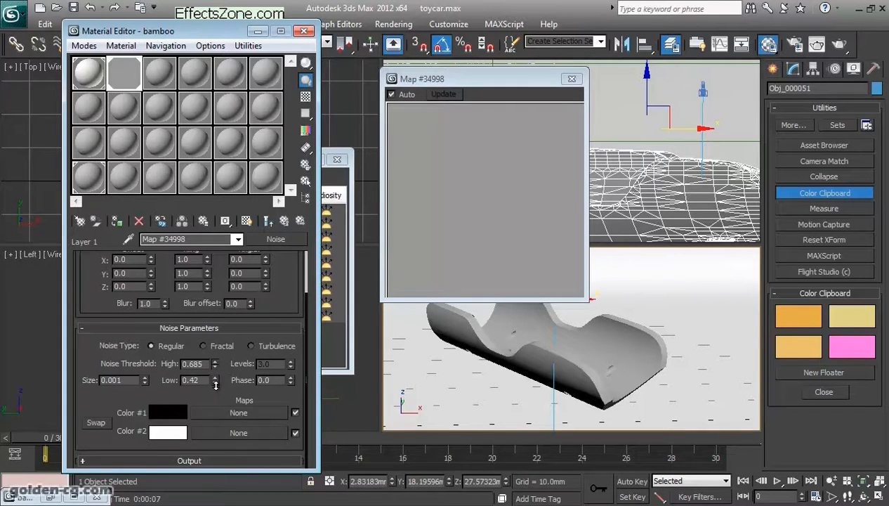
double_click(130, 380)
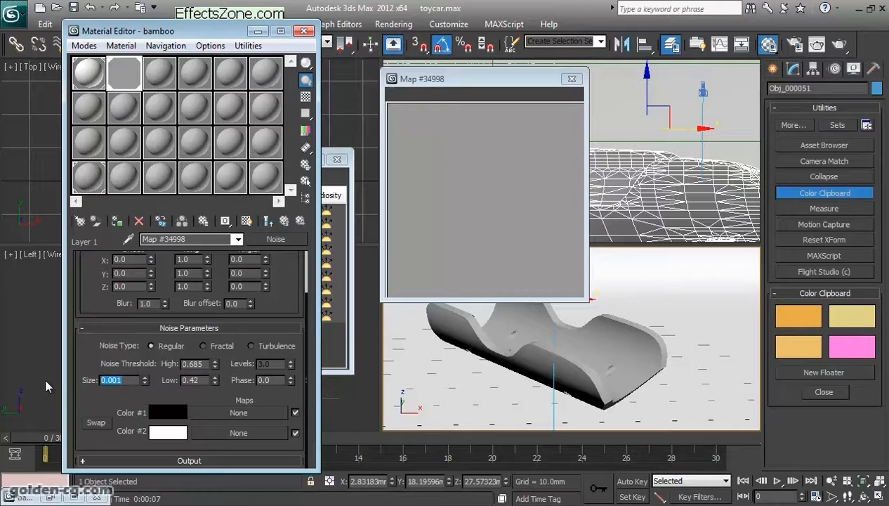
type("1")
key("Return")
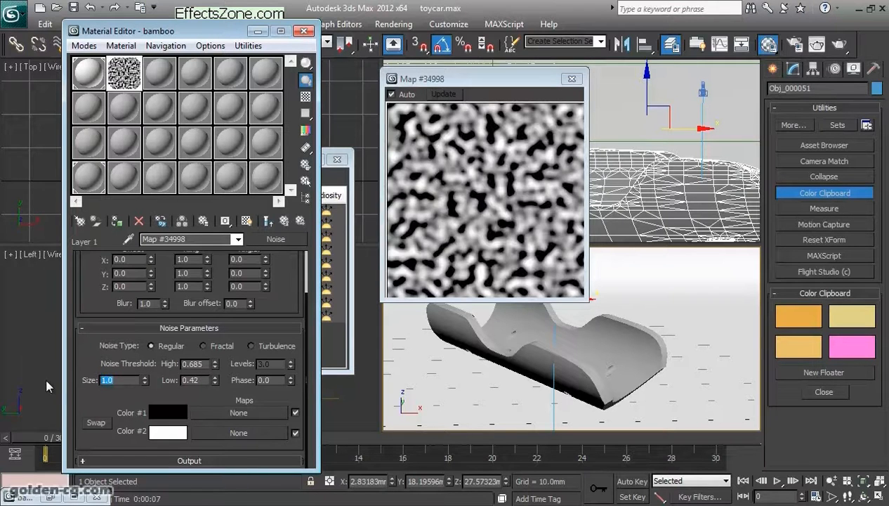
- Set the mask Noise map's tiling to 10 in X, 0.1 in Y and 0.1 in Z
left_click_drag(278, 303, 278, 356)
left_click(184, 312)
type("10")
key("Tab")
type("0.1")
key("Tab")
type("0.1")
key("Return")
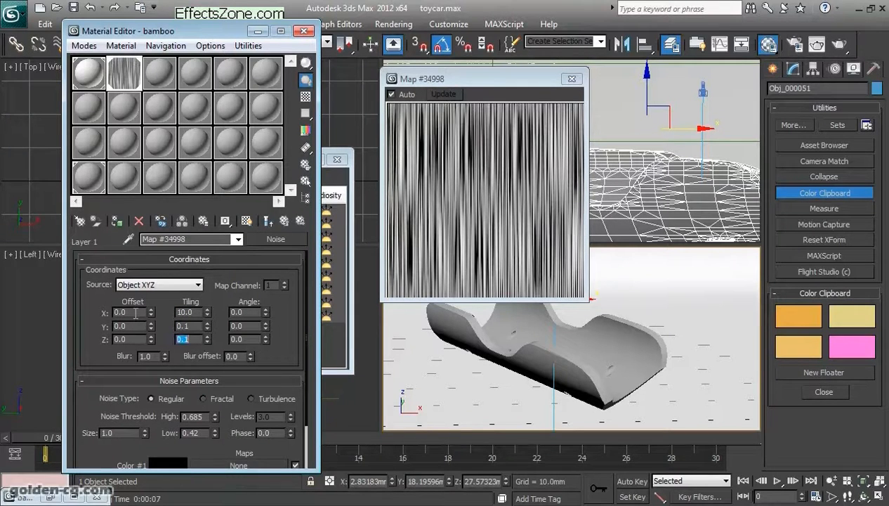
- Set the mask Noise map's noise threshold to High 0.395 and Low 0.27
left_click(215, 420)
left_click(214, 421)
left_click(214, 420)
left_click_drag(206, 417, 154, 416)
type("0.4")
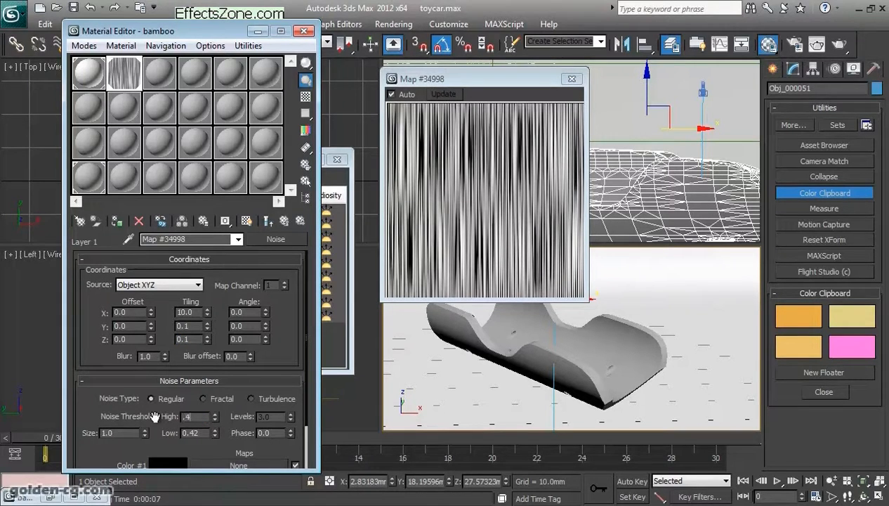
key("Return")
key("Tab")
type("0.3")
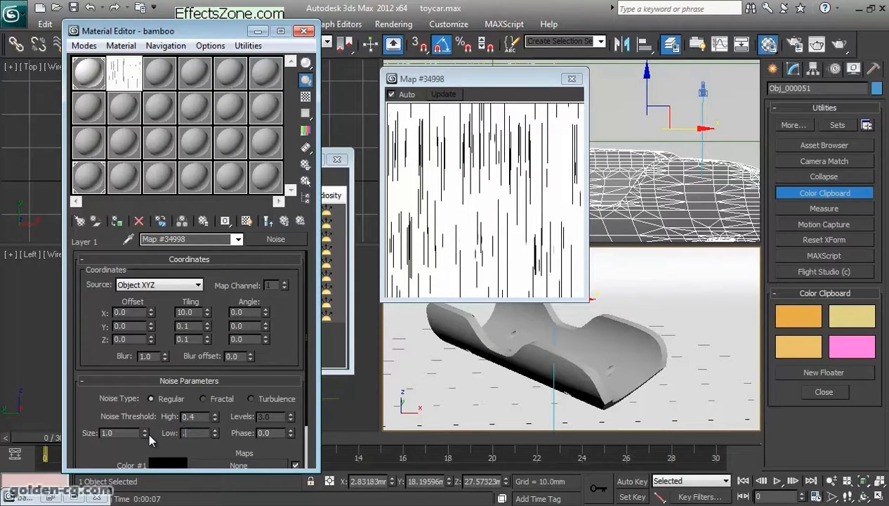
key("Return")
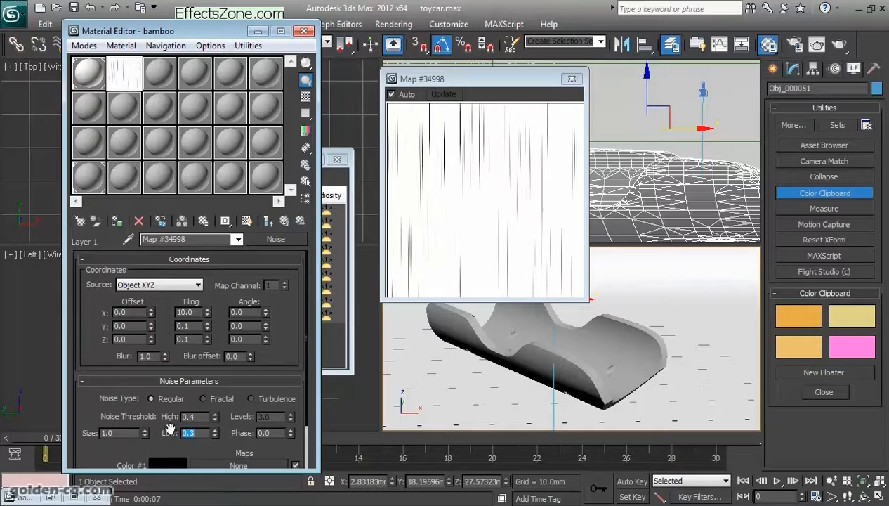
left_click(215, 419)
left_click(216, 435)
left_click(216, 436)
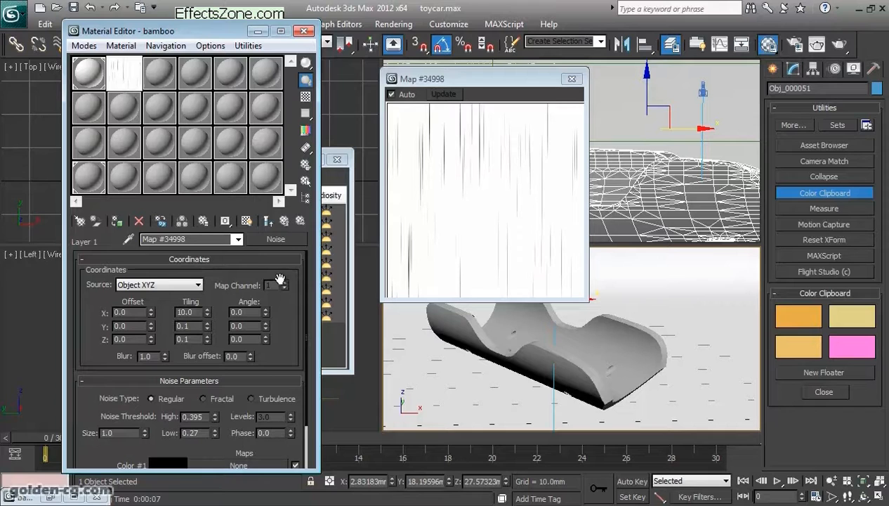
- Return to the Composite map and toggle Layer 2's visibility to inspect the masked Layer 1
left_click(284, 222)
left_click(91, 307)
left_click(92, 307)
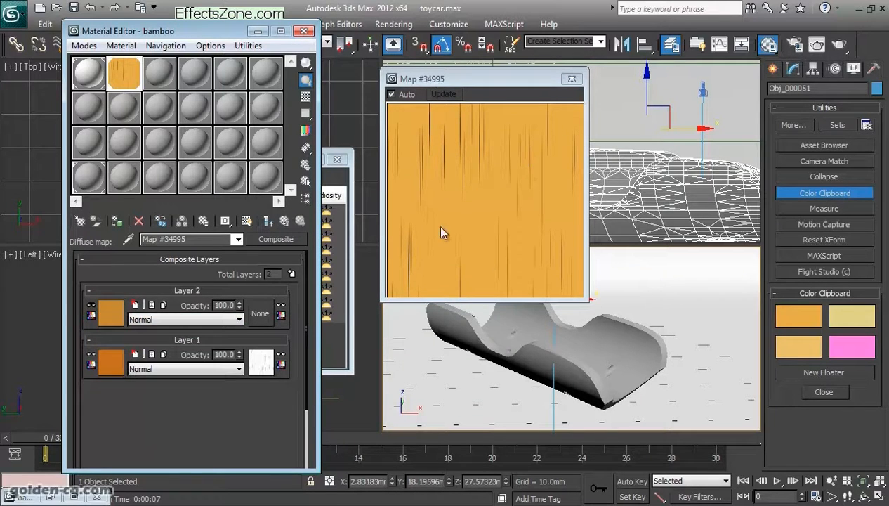
- Swap the black and white colors of Layer 1's mask Noise map and make Layer 2 visible in the Composite map
left_click(261, 361)
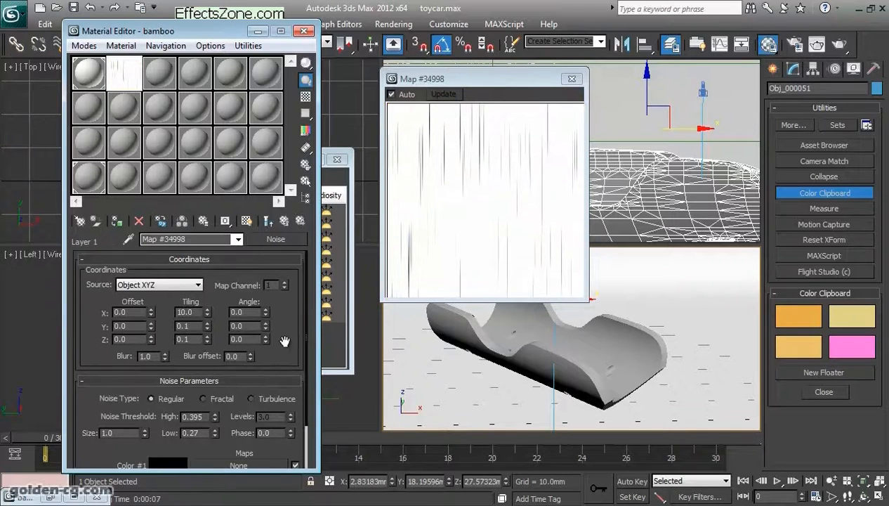
scroll(274, 330, "down", 2)
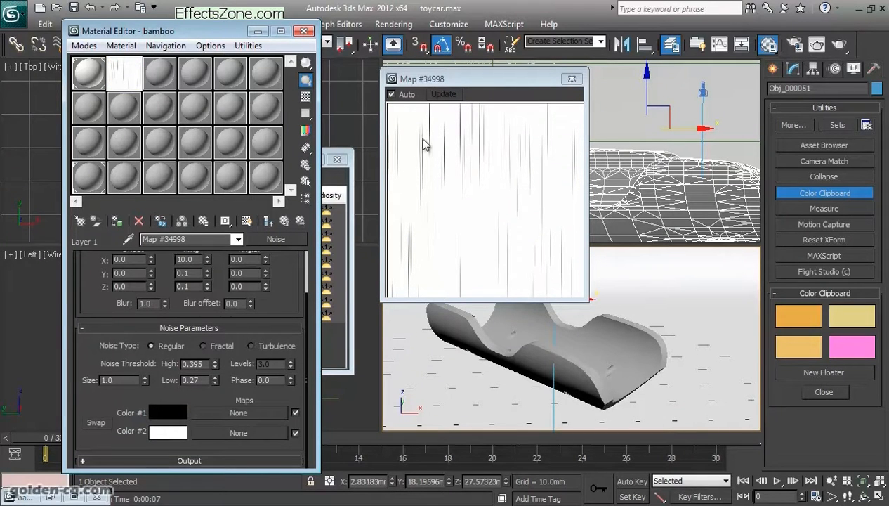
left_click(96, 422)
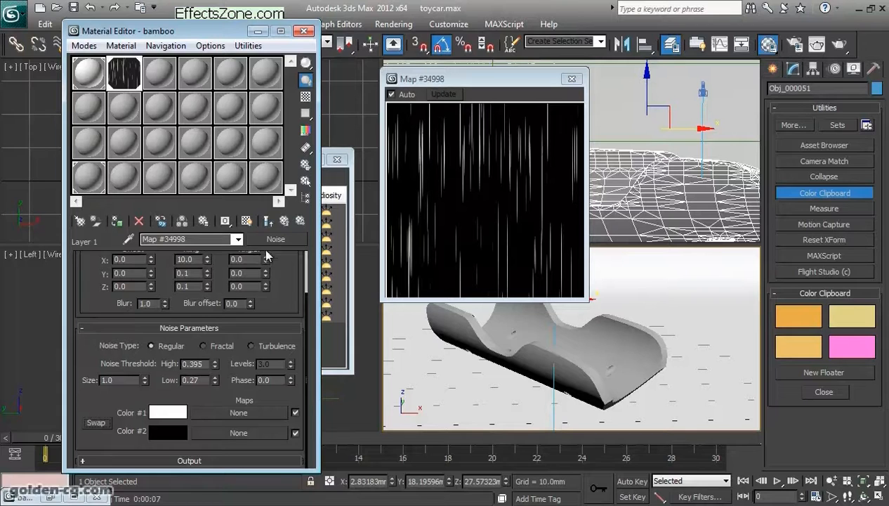
left_click(285, 221)
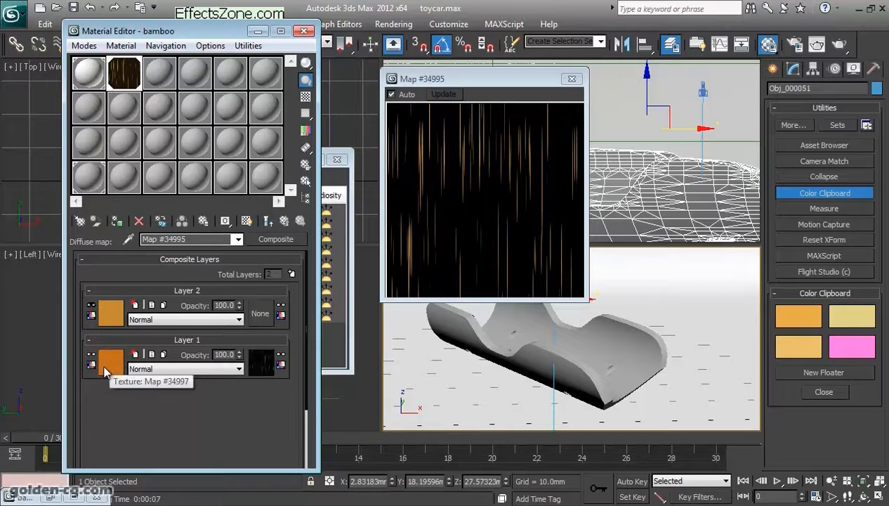
left_click(91, 307)
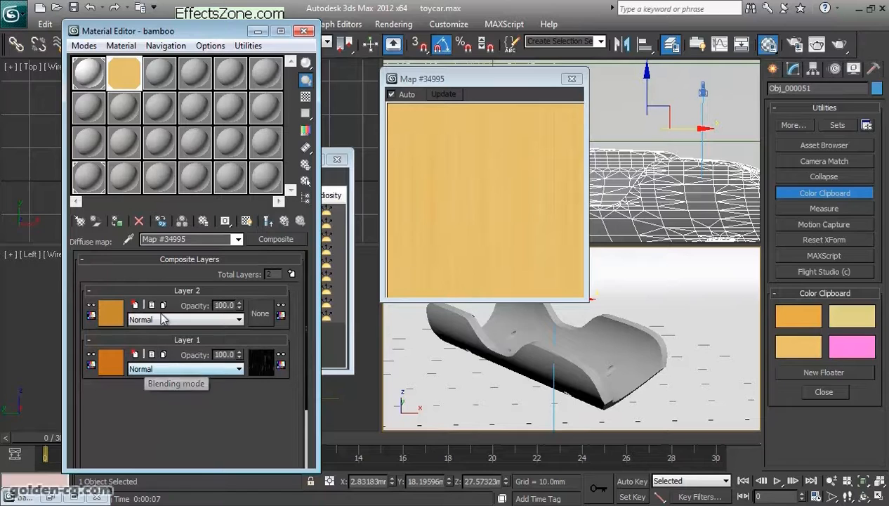
- Try Average and Addition as Layer 2's blending mode and set it to Multiply
left_click(219, 321)
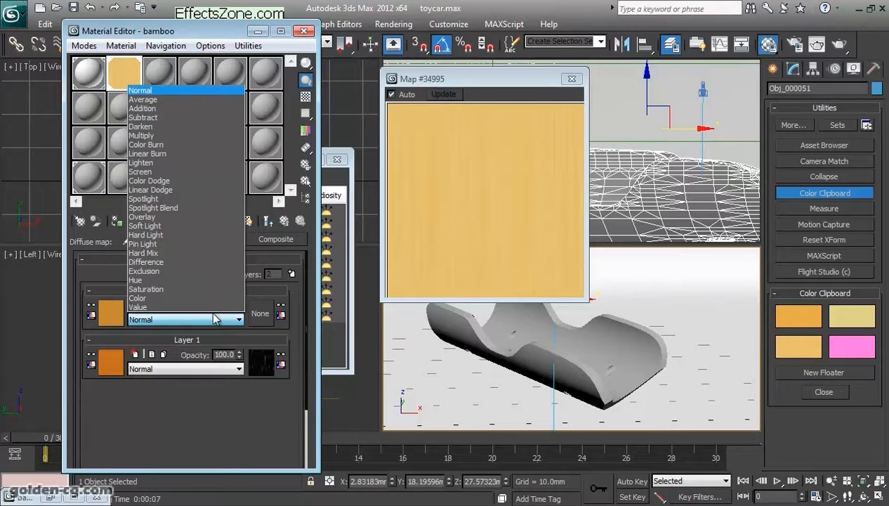
left_click(179, 100)
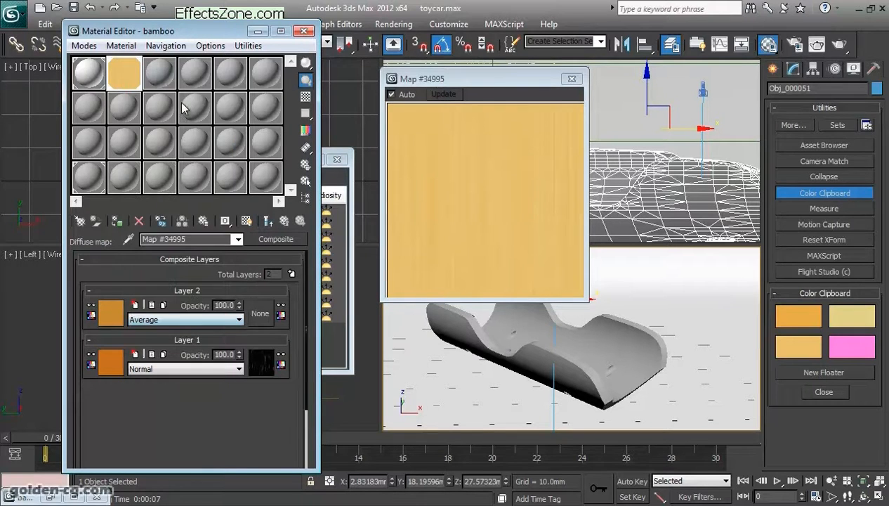
key("Down")
key("Down")
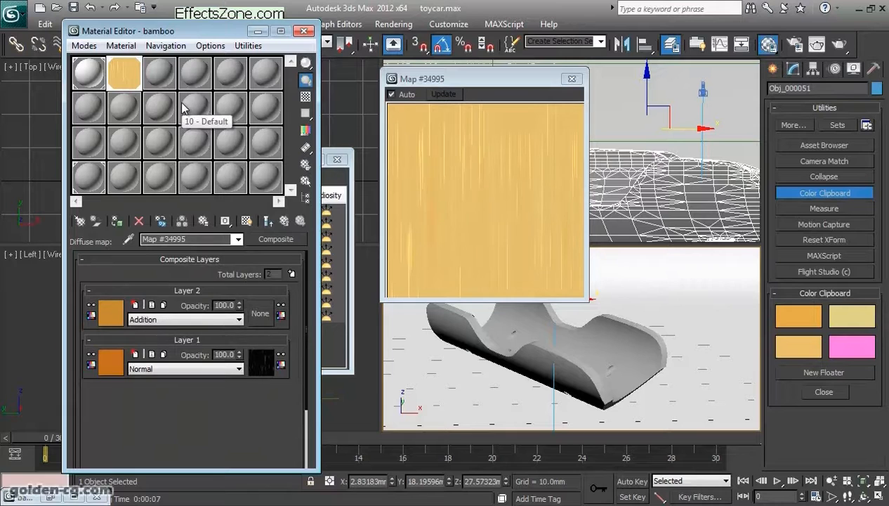
key("Down")
key("Down")
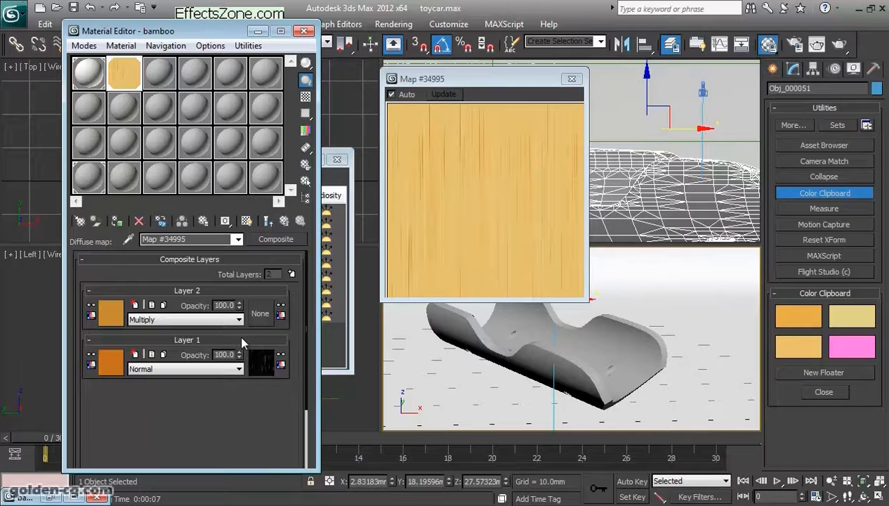
- Render the bamboo part, compare it with the bamboo material's enlarged preview, and close that preview
left_click_drag(518, 85, 441, 86)
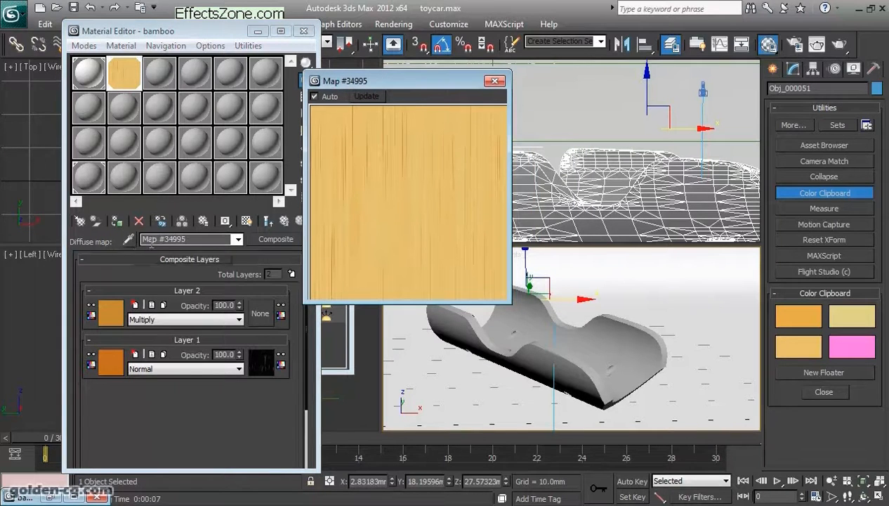
left_click(842, 45)
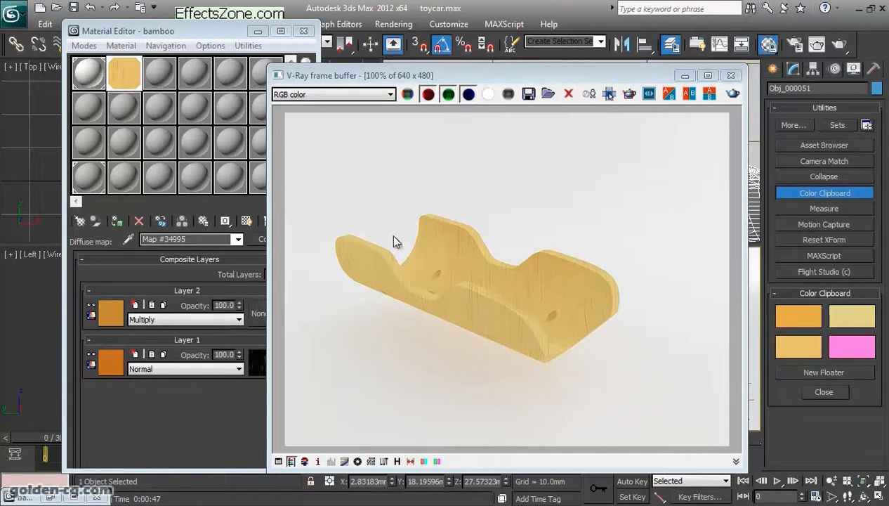
left_click(198, 422)
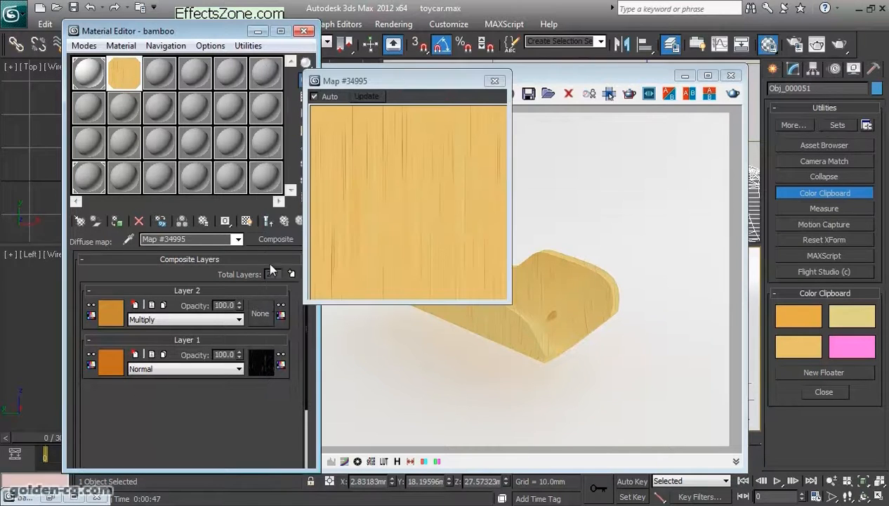
left_click(283, 224)
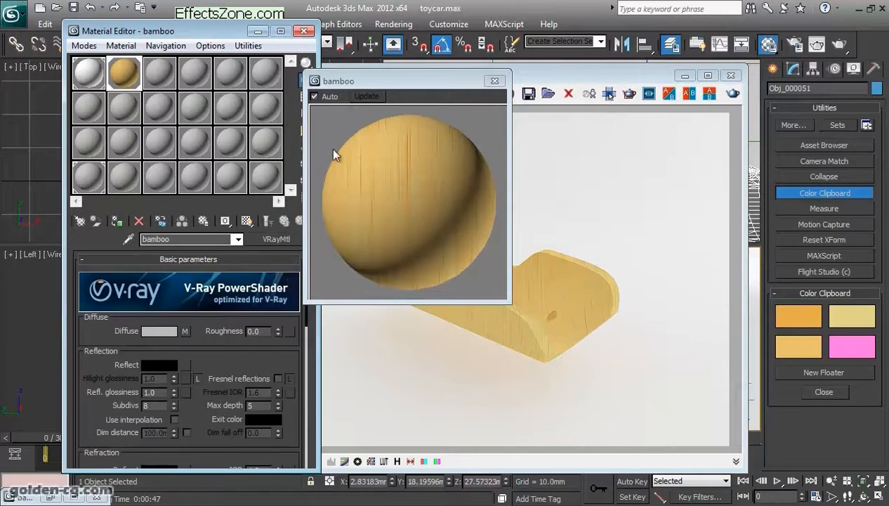
left_click_drag(367, 84, 423, 75)
left_click(550, 73)
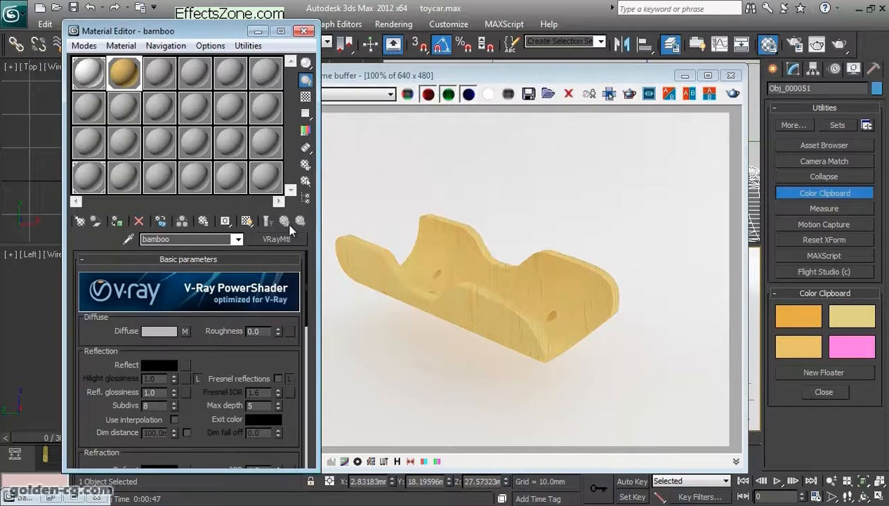
- Reopen the diffuse Composite map, browse the available standard procedural map types, and return to the rendered image
left_click(184, 331)
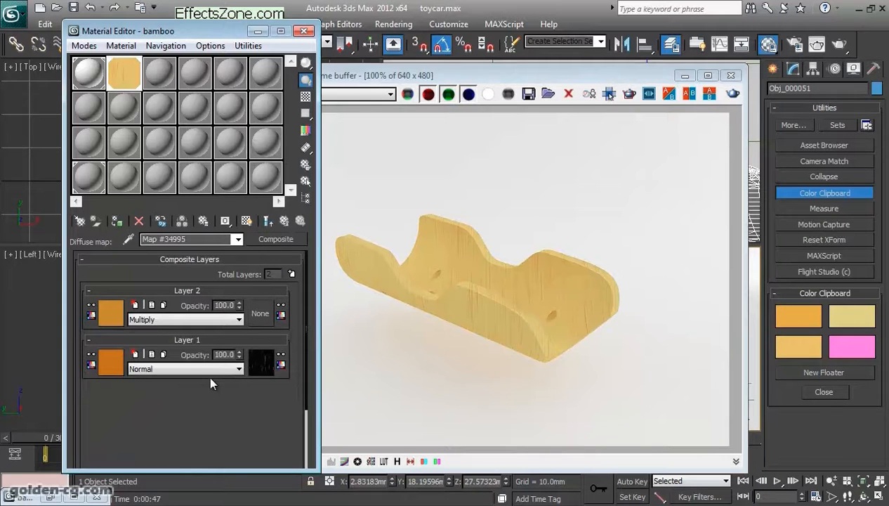
left_click(274, 241)
scroll(364, 211, "up", 2)
scroll(369, 246, "down", 9)
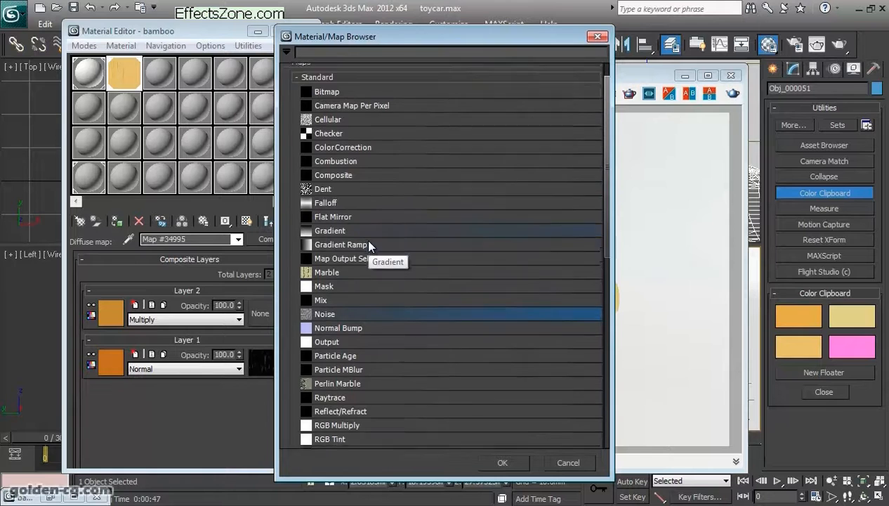
scroll(365, 262, "up", 4)
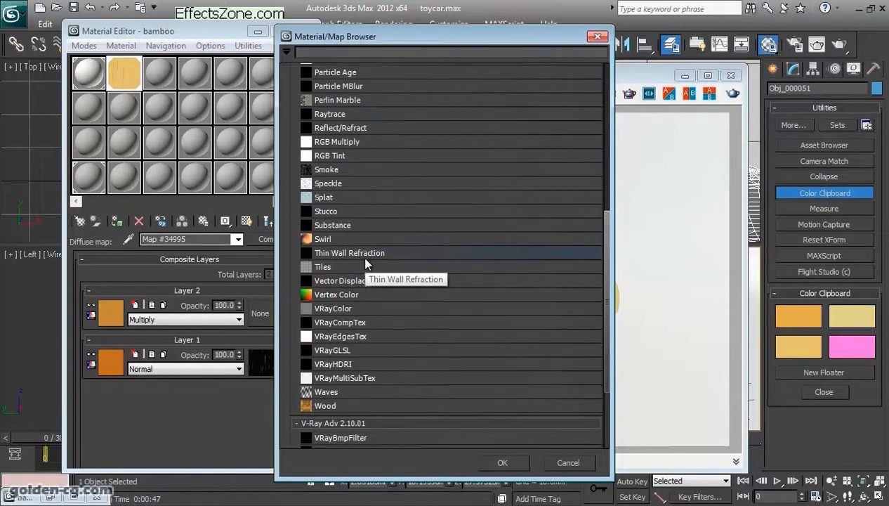
scroll(365, 263, "up", 3)
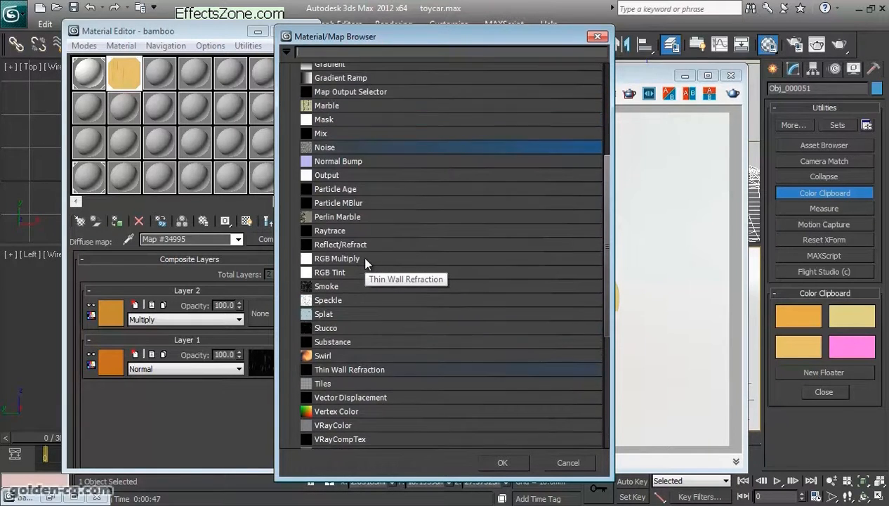
scroll(365, 261, "up", 5)
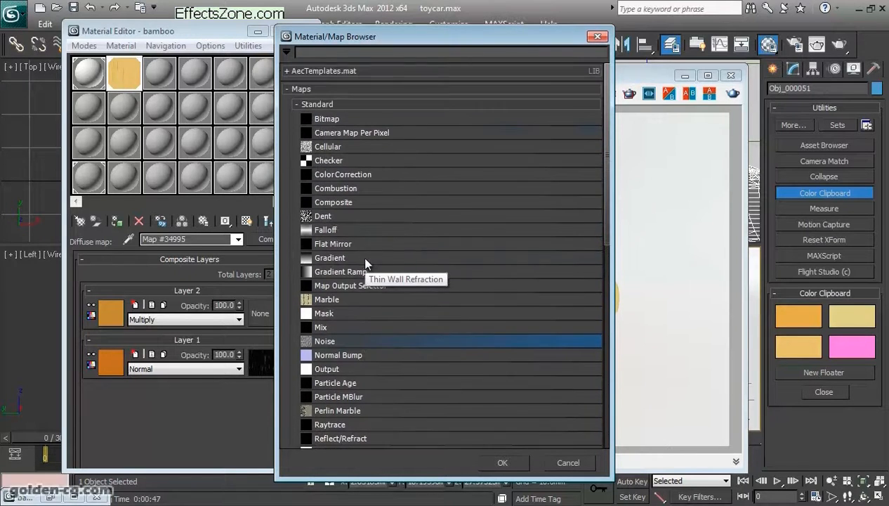
left_click(334, 104)
left_click(335, 104)
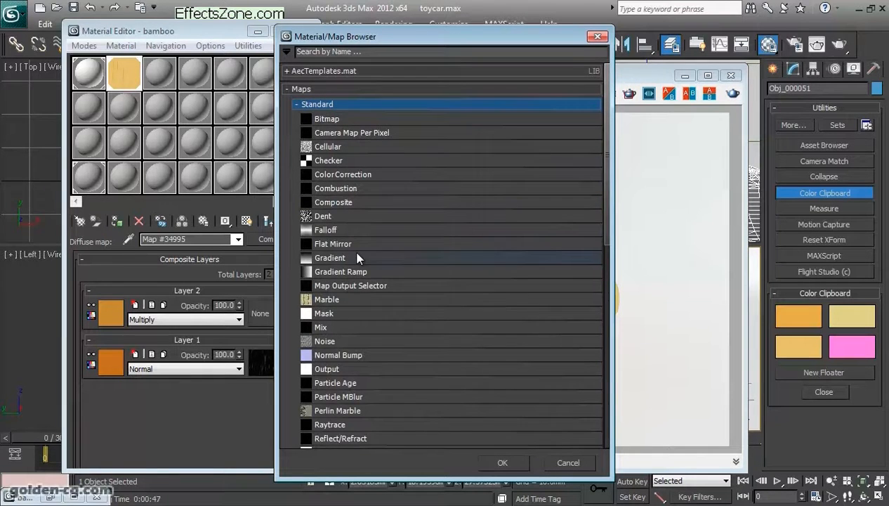
scroll(356, 254, "down", 2)
scroll(357, 255, "down", 6)
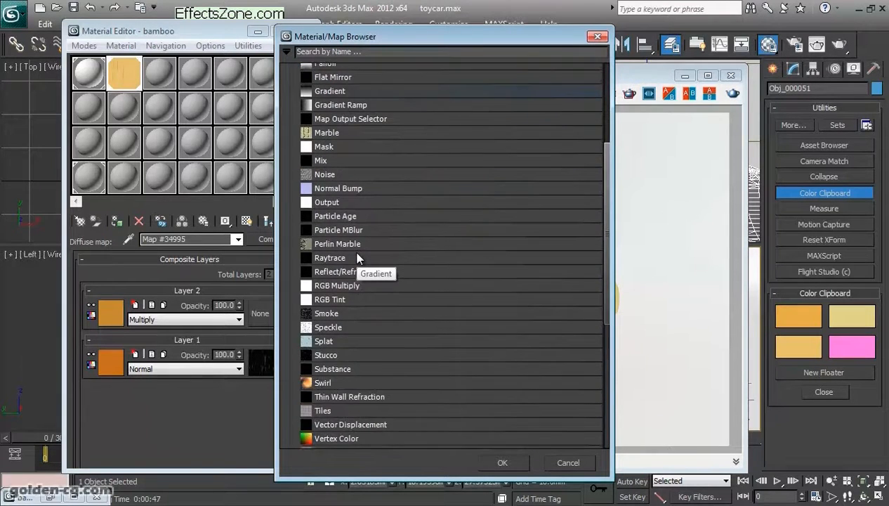
scroll(357, 259, "down", 2)
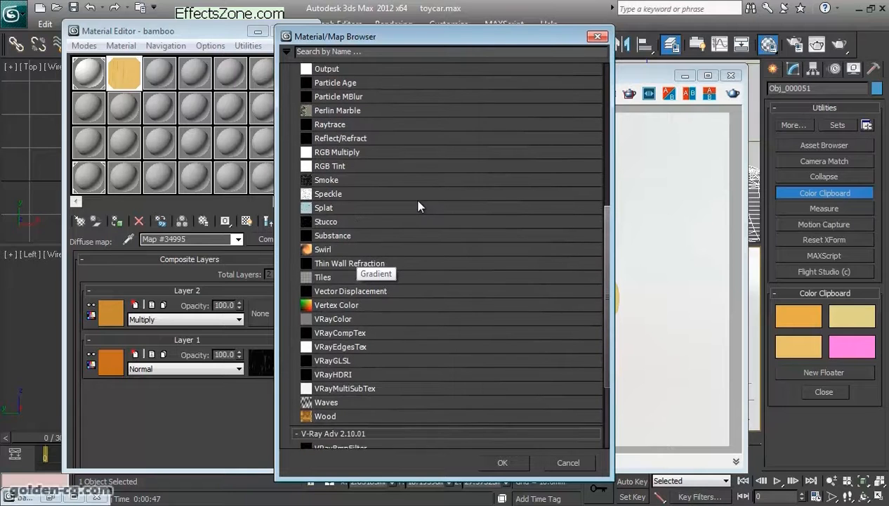
scroll(367, 252, "up", 4)
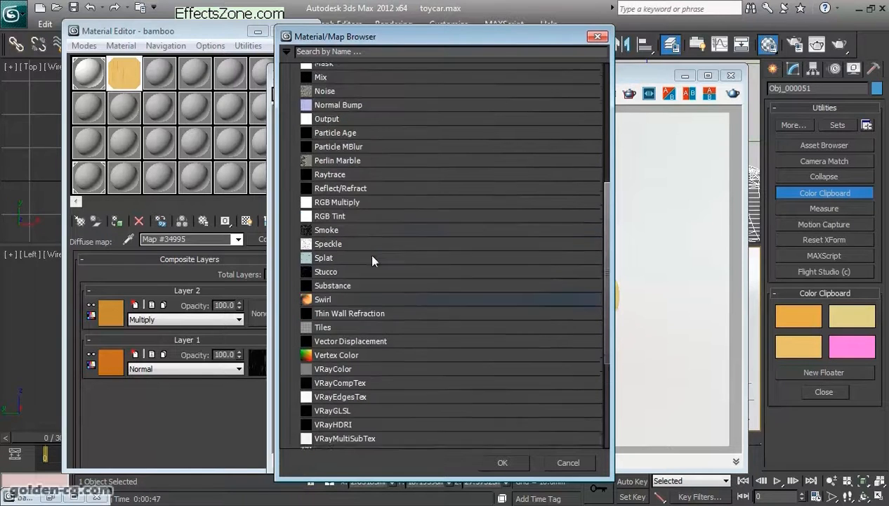
scroll(372, 259, "up", 5)
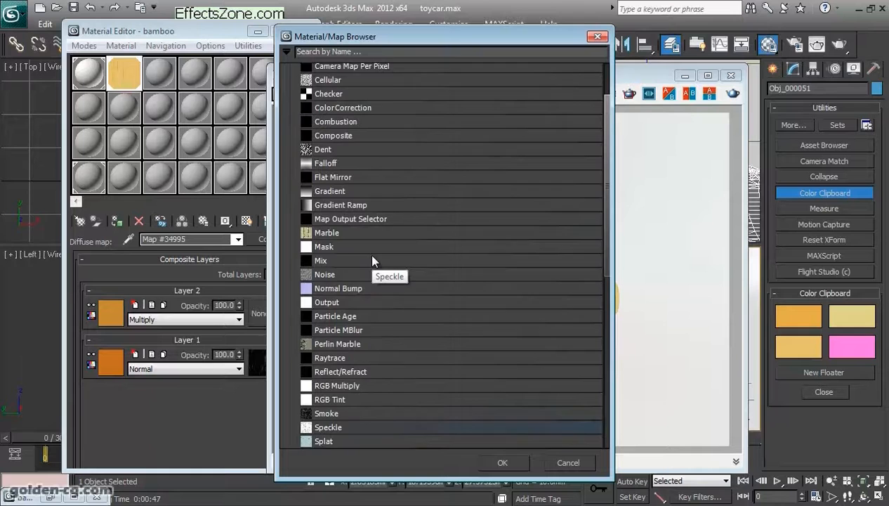
scroll(373, 258, "down", 5)
scroll(372, 258, "up", 10)
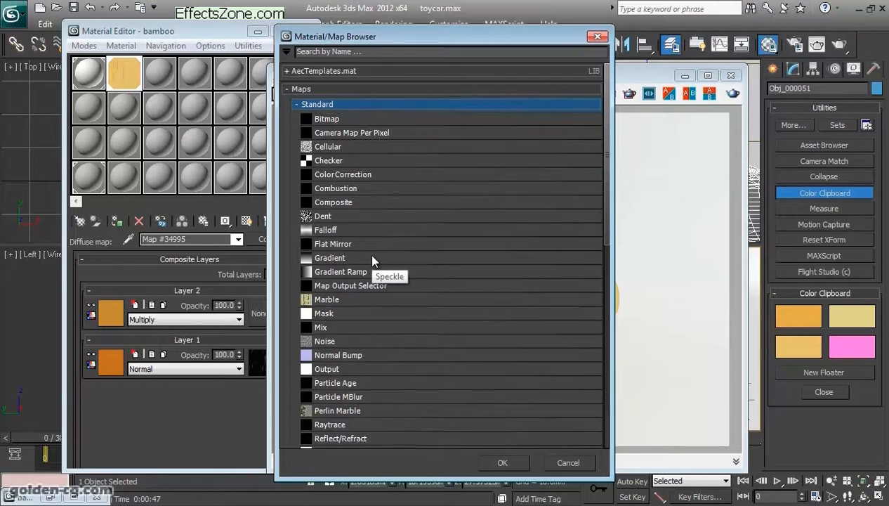
key("alt+Tab")
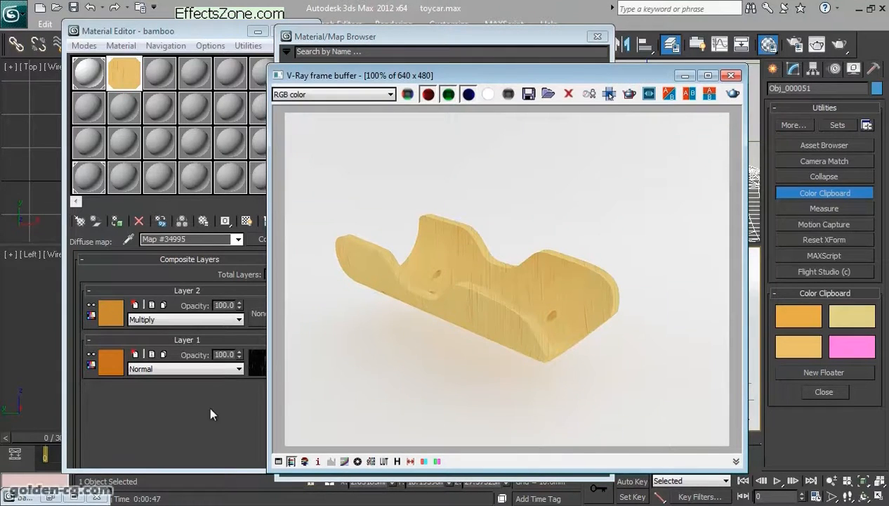
- Convert the bamboo VRayMtl to a Multi/Sub-Object material, keeping the old material as a sub-material
left_click_drag(371, 73, 537, 85)
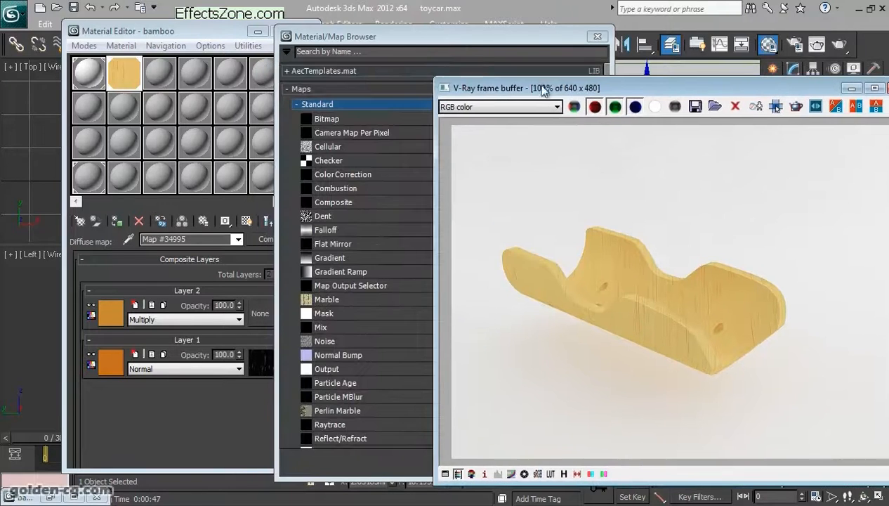
left_click(458, 40)
left_click(596, 36)
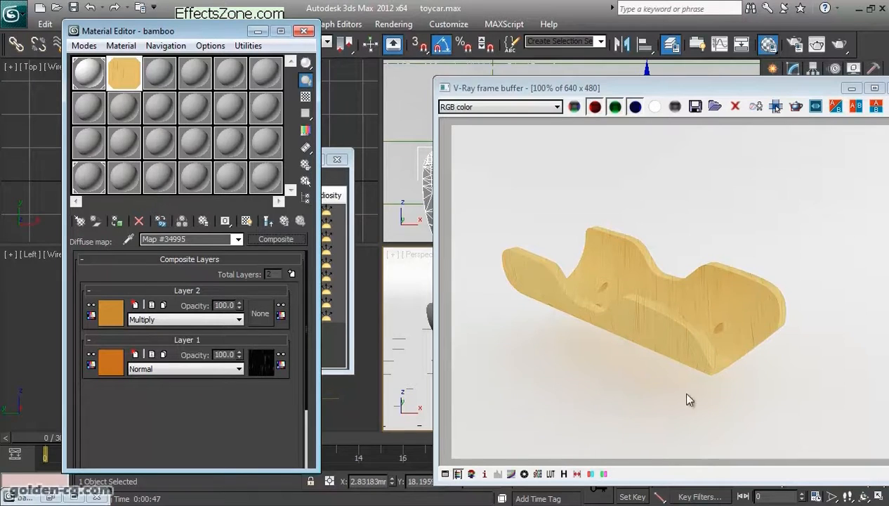
left_click(285, 221)
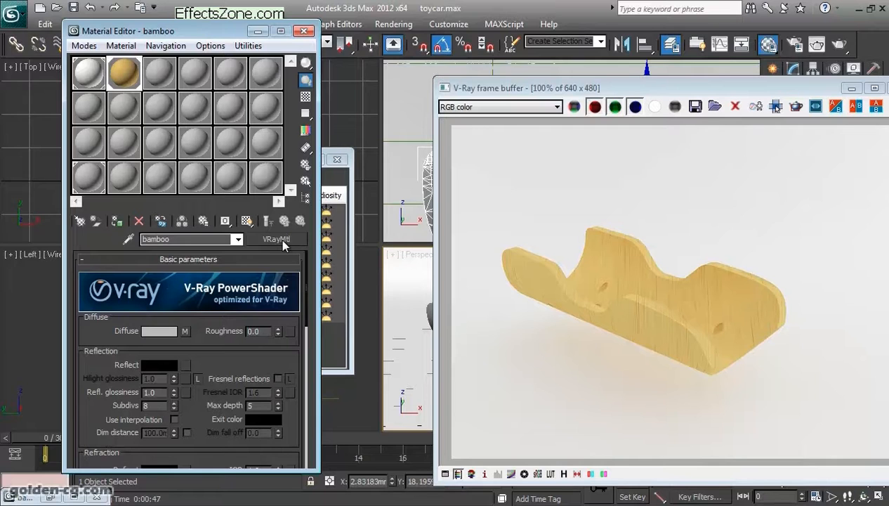
left_click(281, 239)
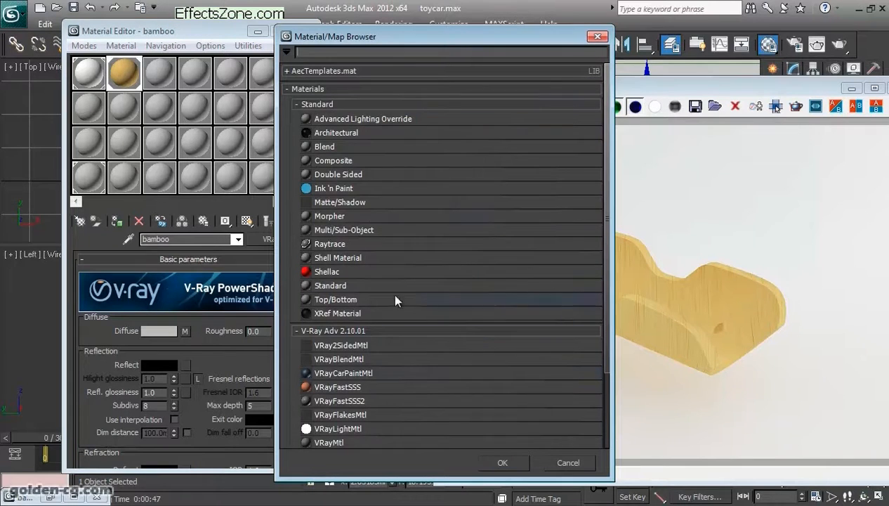
double_click(370, 231)
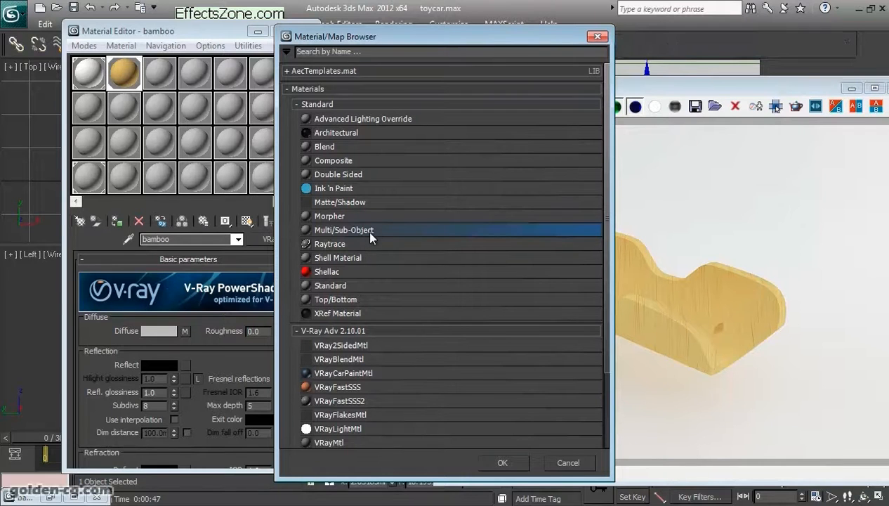
left_click_drag(216, 205, 344, 126)
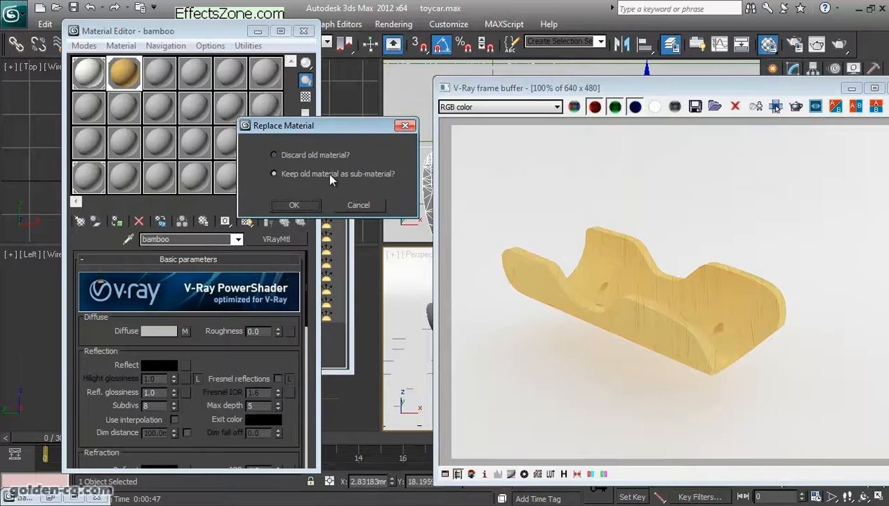
left_click(294, 161)
left_click(299, 174)
left_click(296, 204)
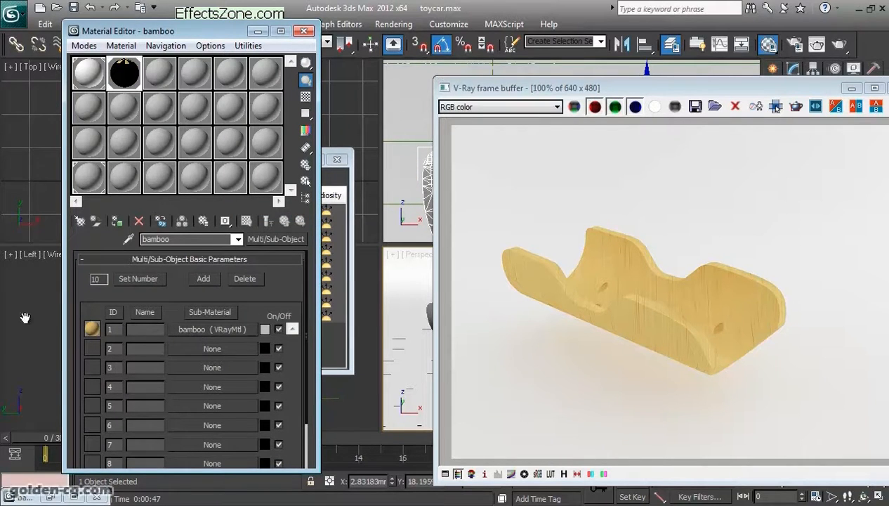
- Set the number of sub-materials to 2 and assign a new VRayMtl to the second slot
left_click(135, 279)
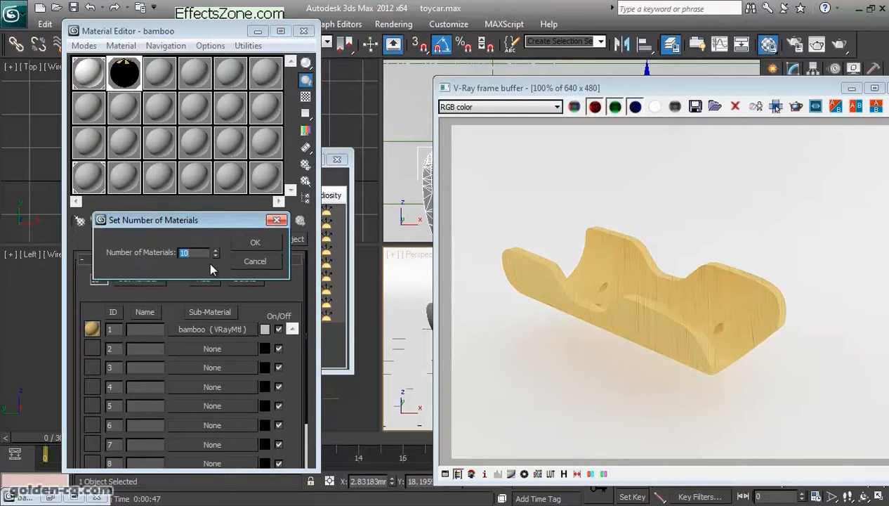
left_click(252, 243)
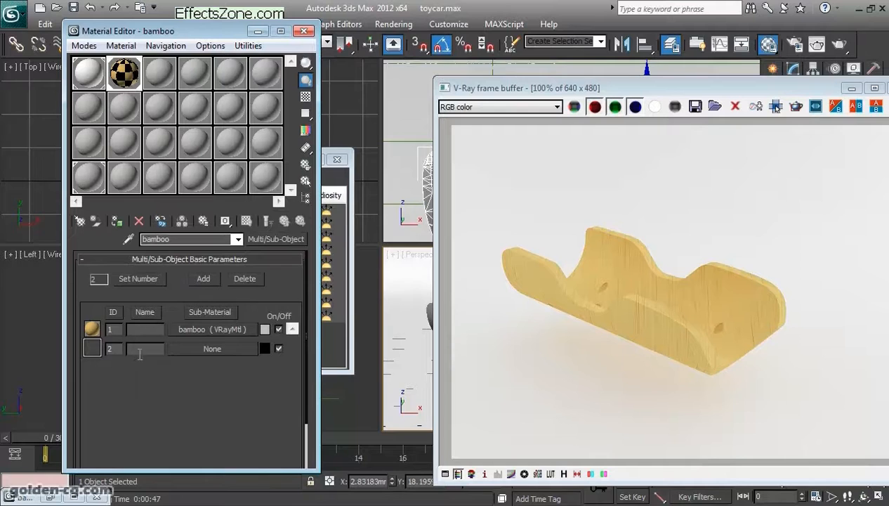
left_click(181, 350)
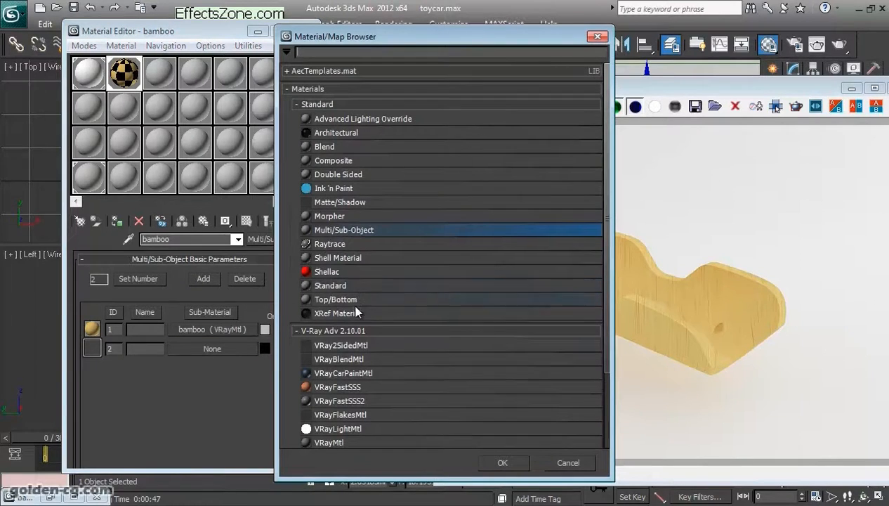
scroll(377, 355, "down", 3)
double_click(357, 377)
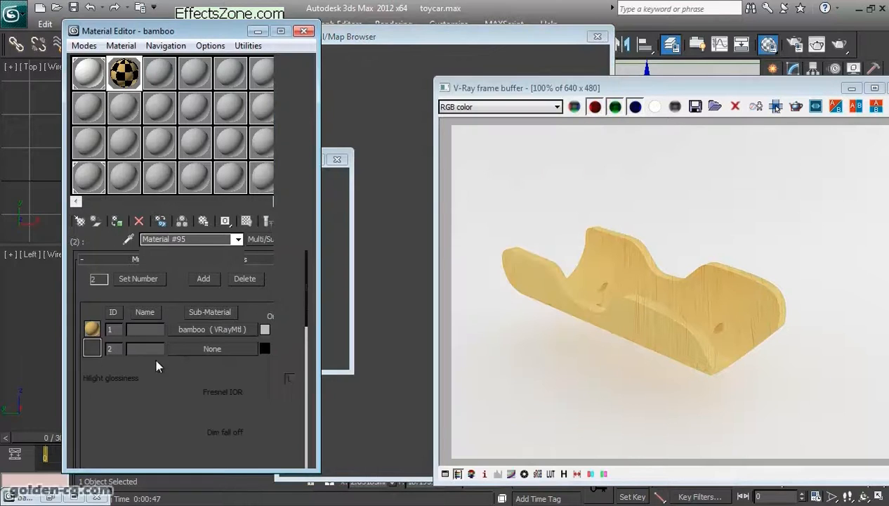
left_click(224, 348)
left_click(283, 220)
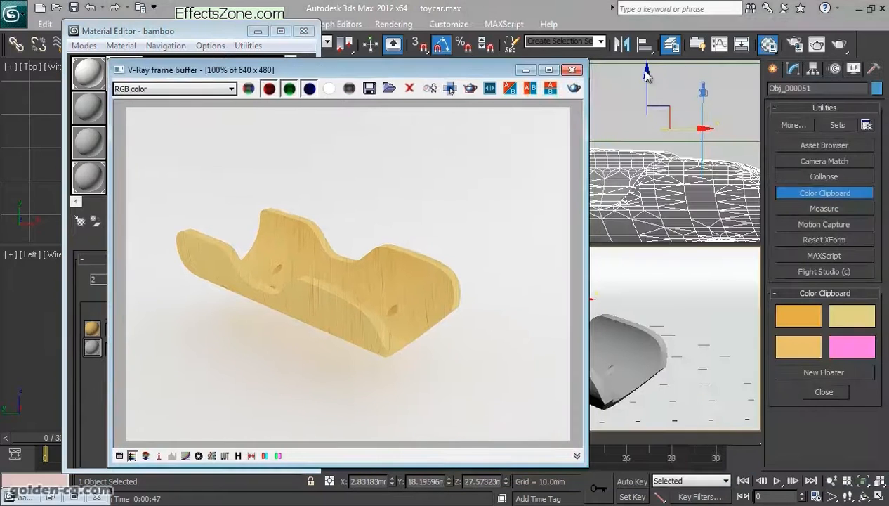
- Render the part to check how the two sub-materials are distributed on its faces
left_click(840, 44)
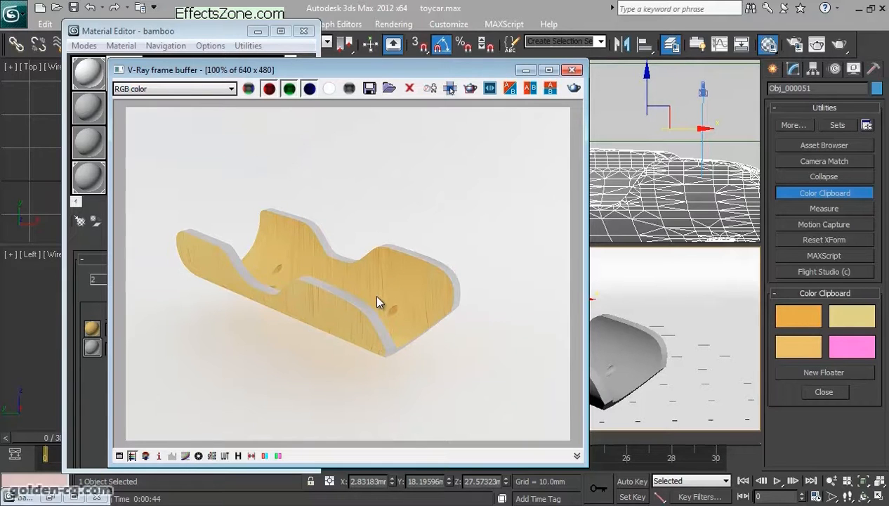
left_click_drag(391, 76, 310, 71)
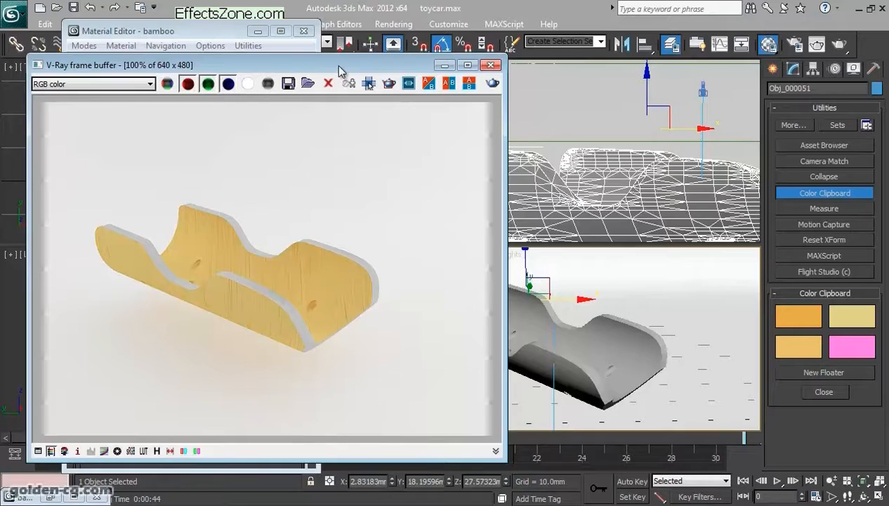
left_click_drag(342, 72, 613, 72)
- Inspect the first sub-material's settings and display the part's Editable Poly modifier stack
left_click(258, 293)
left_click(175, 328)
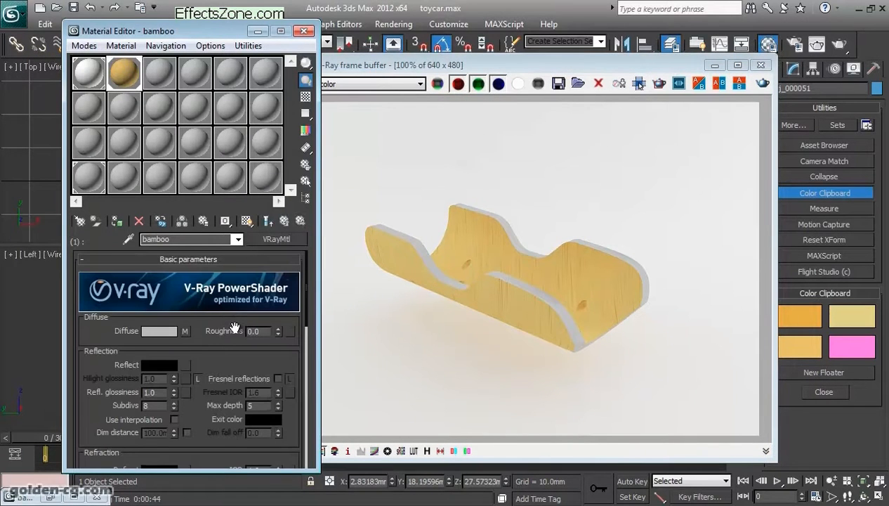
left_click(271, 221)
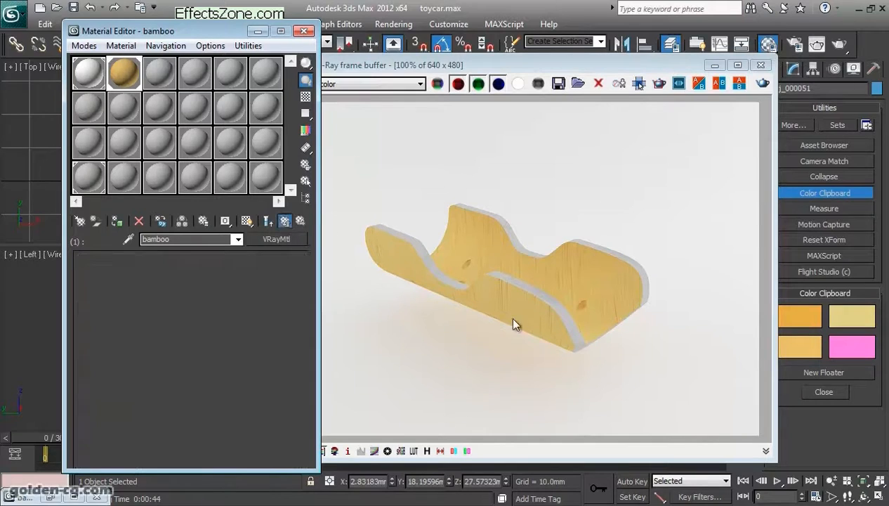
left_click_drag(678, 69, 460, 63)
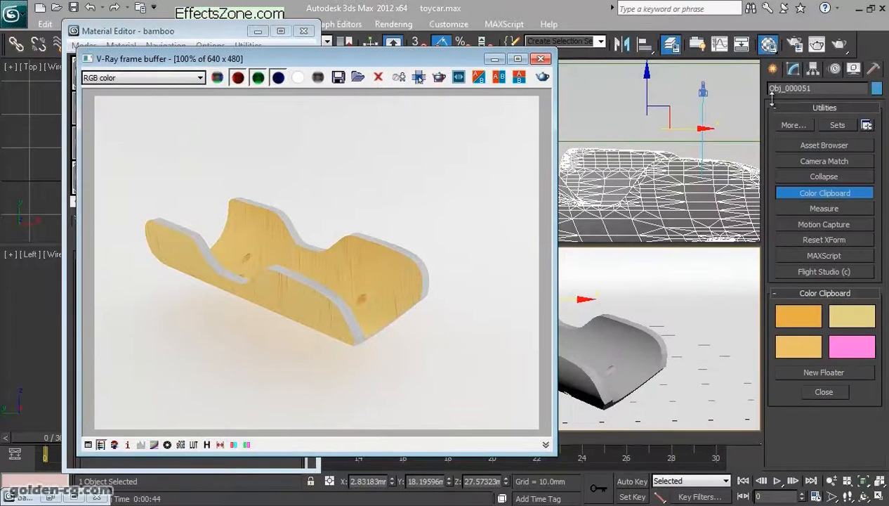
left_click(792, 68)
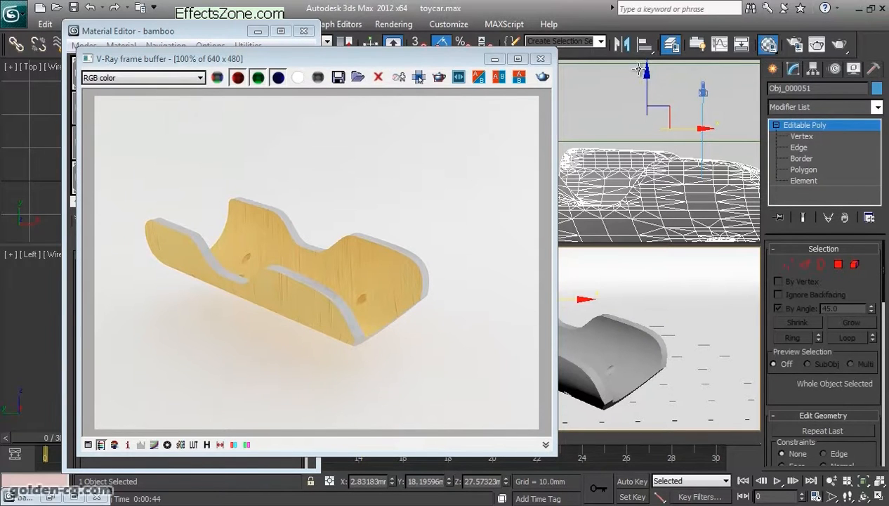
left_click_drag(384, 62, 736, 52)
- Set the Y angle to 90 in the Layer 2 Noise map of the bamboo sub-material's diffuse Composite
left_click(228, 329)
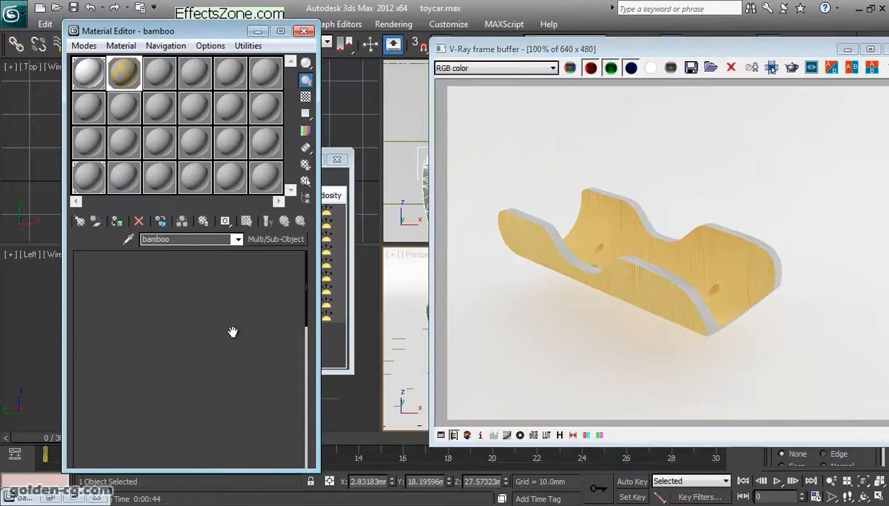
left_click(184, 330)
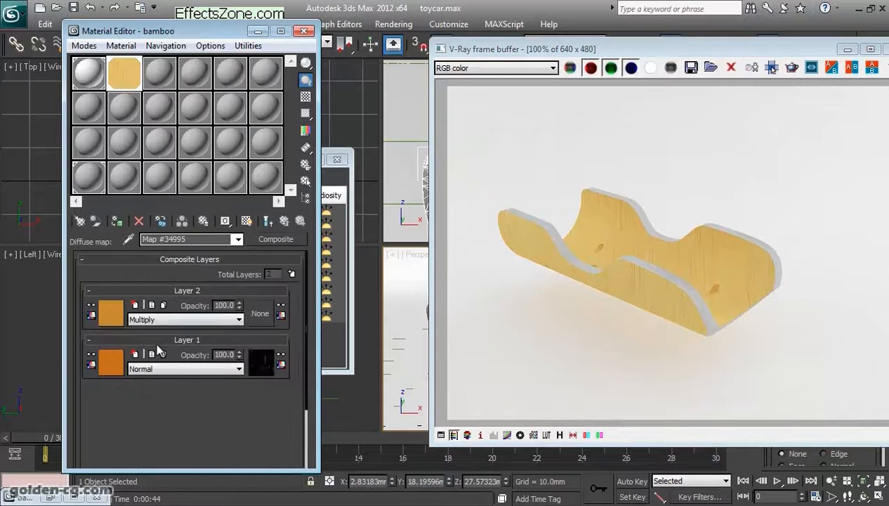
left_click(114, 316)
double_click(246, 325)
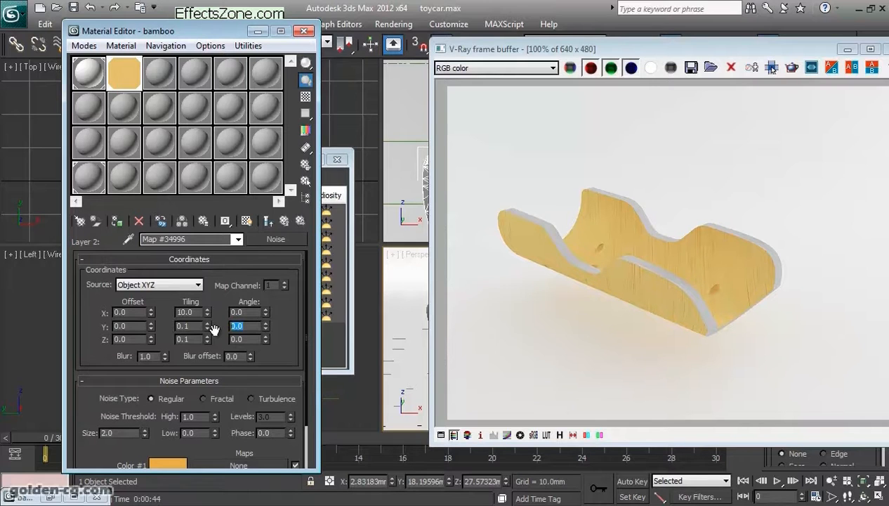
- Enlarge the map preview and set the Y angle of Layer 1's mask Noise map to 90
double_click(121, 73)
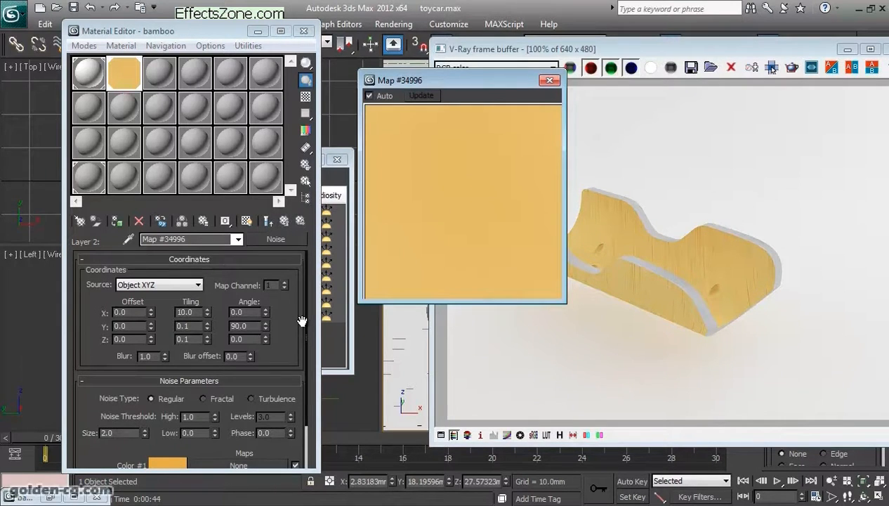
left_click(285, 220)
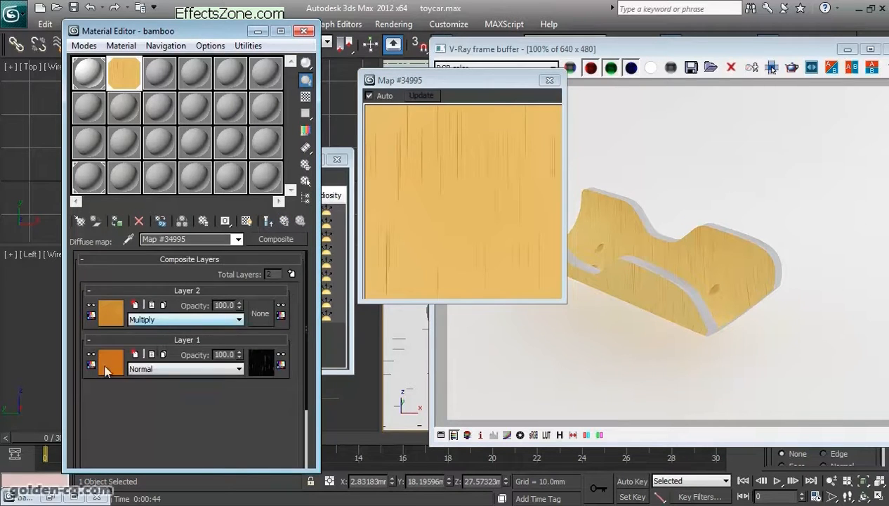
left_click(261, 362)
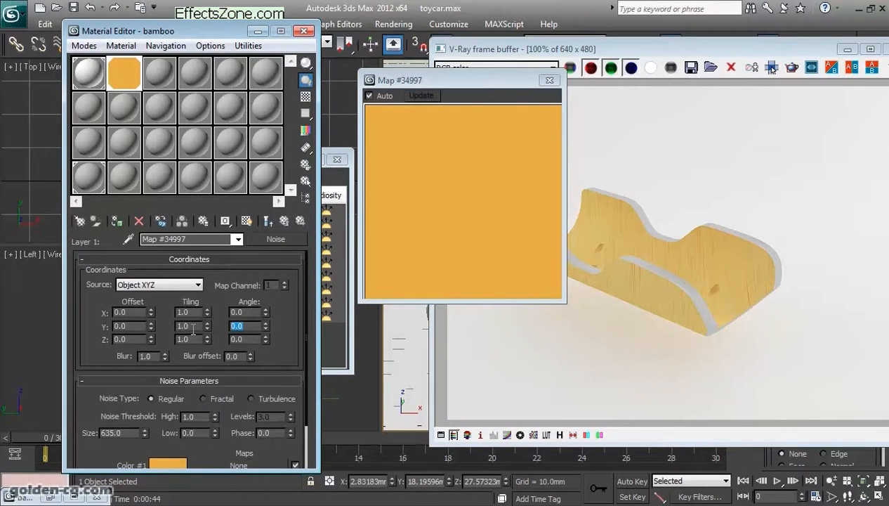
left_click(284, 221)
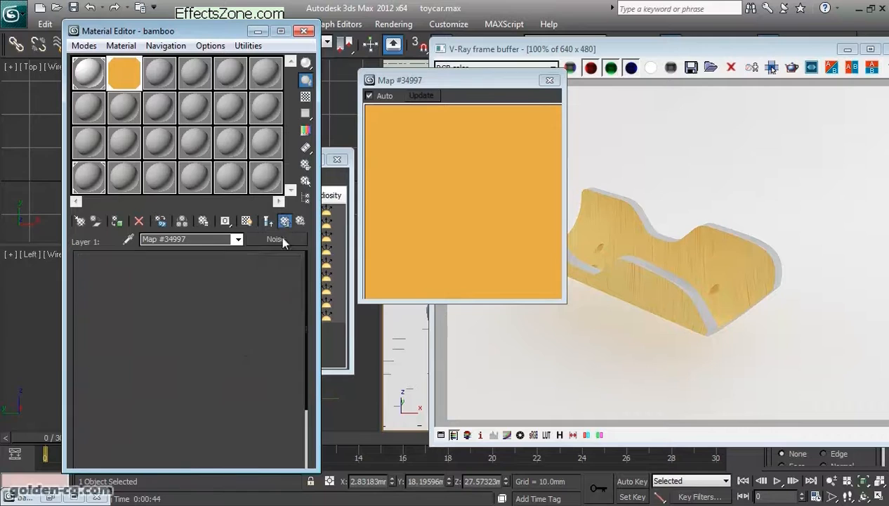
left_click(260, 366)
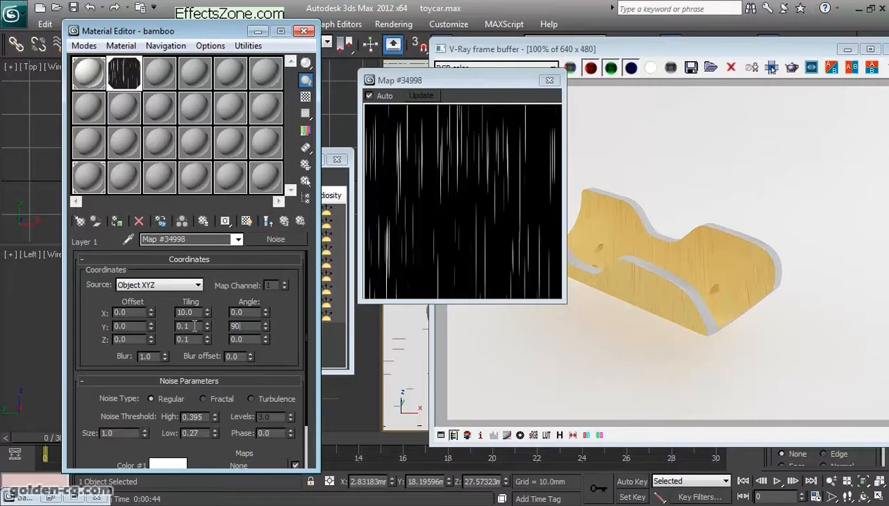
type("90")
key("Return")
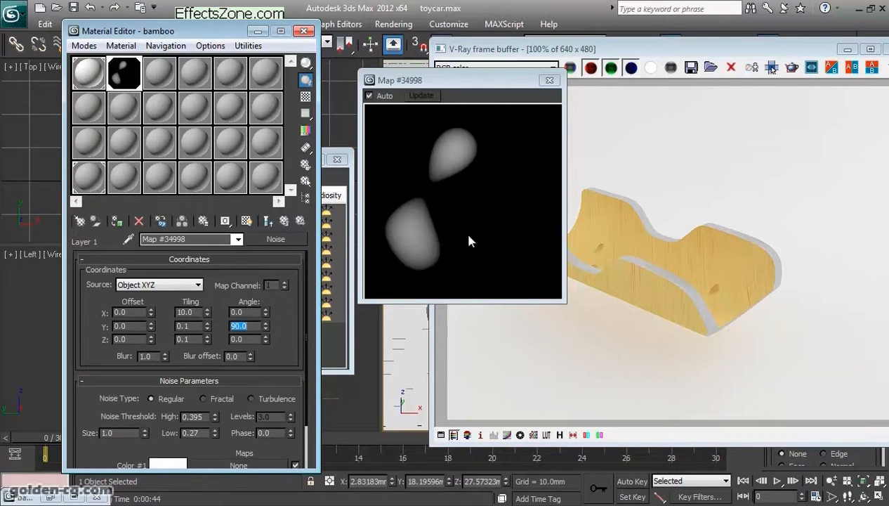
left_click(281, 222)
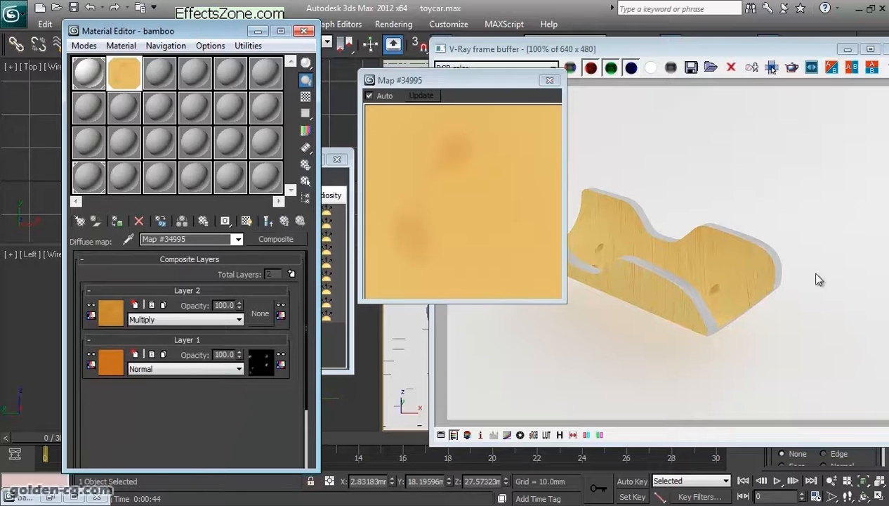
- Render the part again to check the rotated bamboo grain and return to the Composite map
left_click_drag(739, 50, 560, 53)
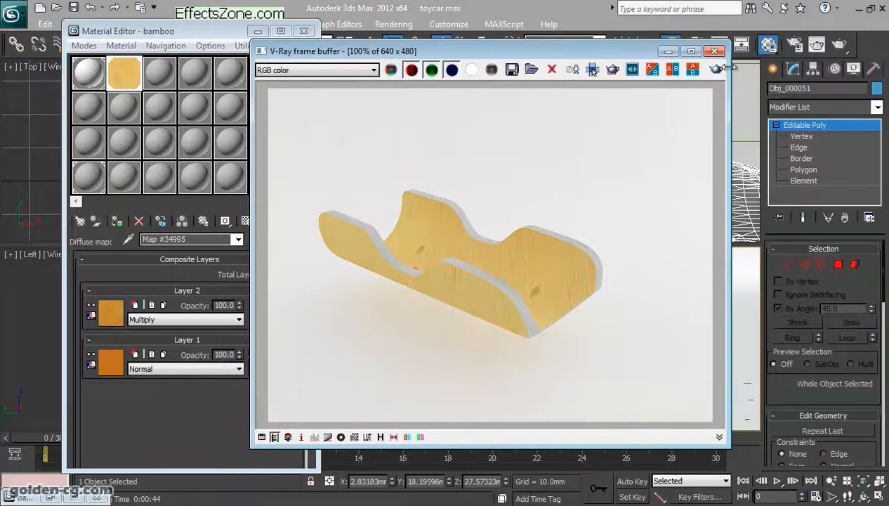
left_click(837, 44)
left_click(214, 386)
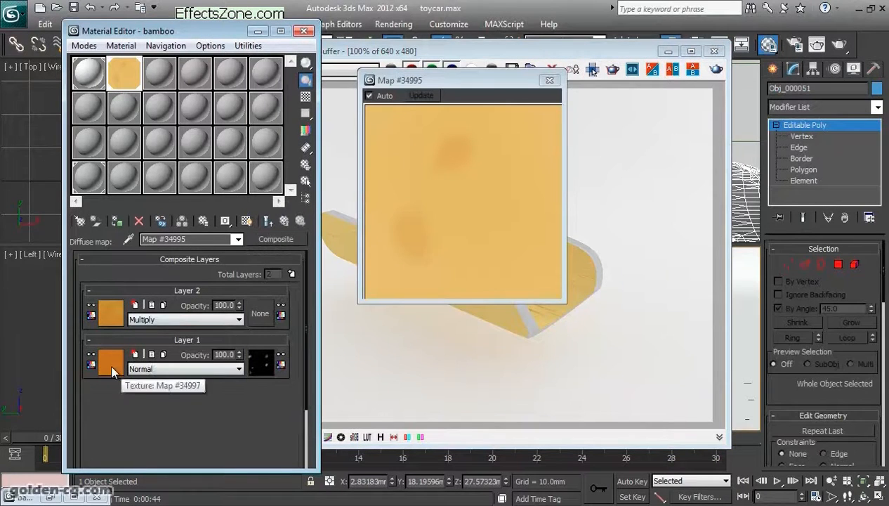
- Set Layer 1's mask Noise map to size 1.001, high threshold 0.39 and low threshold 0.24
left_click(112, 364)
scroll(271, 359, "down", 3)
scroll(276, 288, "up", 3)
left_click(267, 220)
left_click(254, 363)
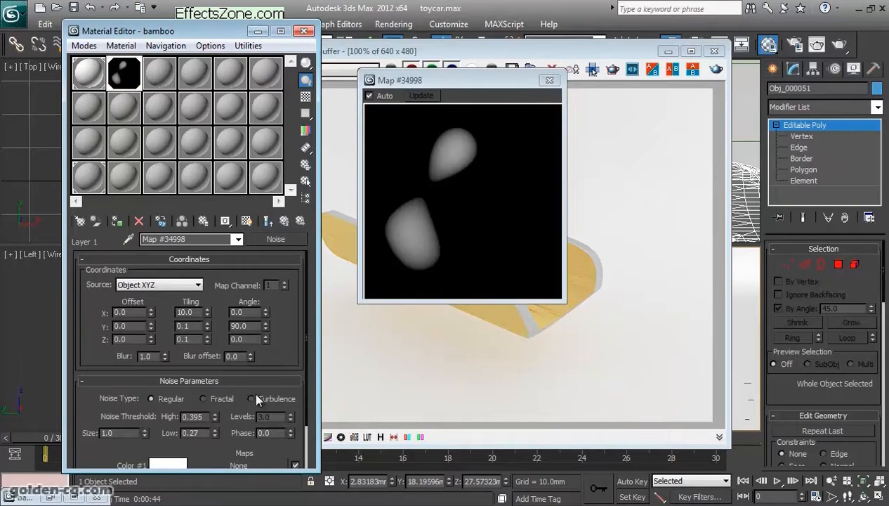
left_click(145, 435)
type("1")
key("Return")
left_click(118, 431)
left_click(215, 435)
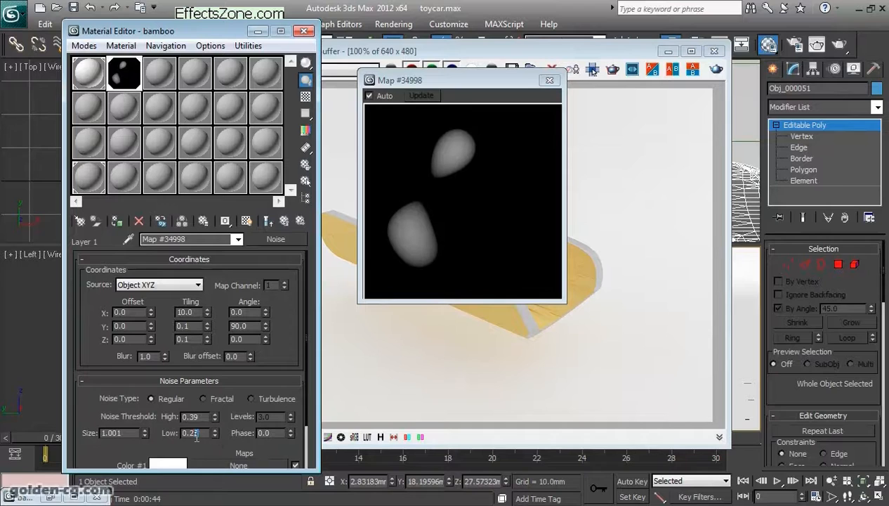
double_click(197, 433)
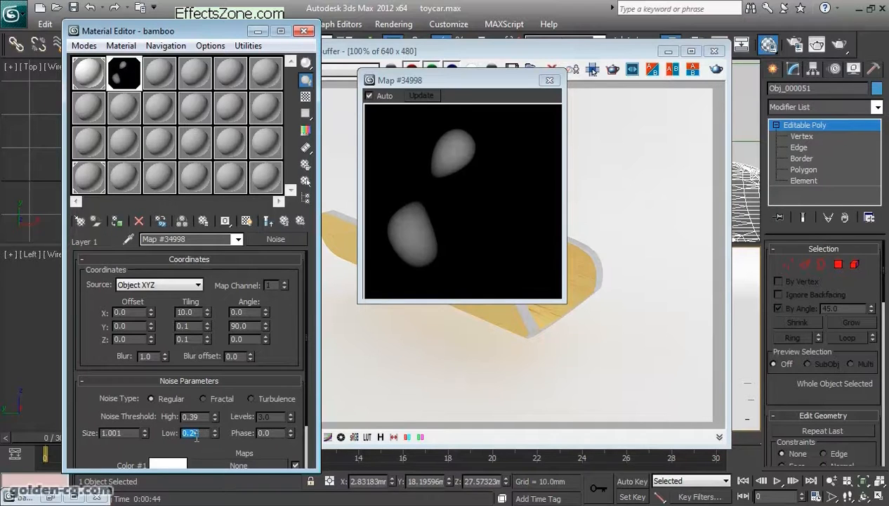
left_click(284, 221)
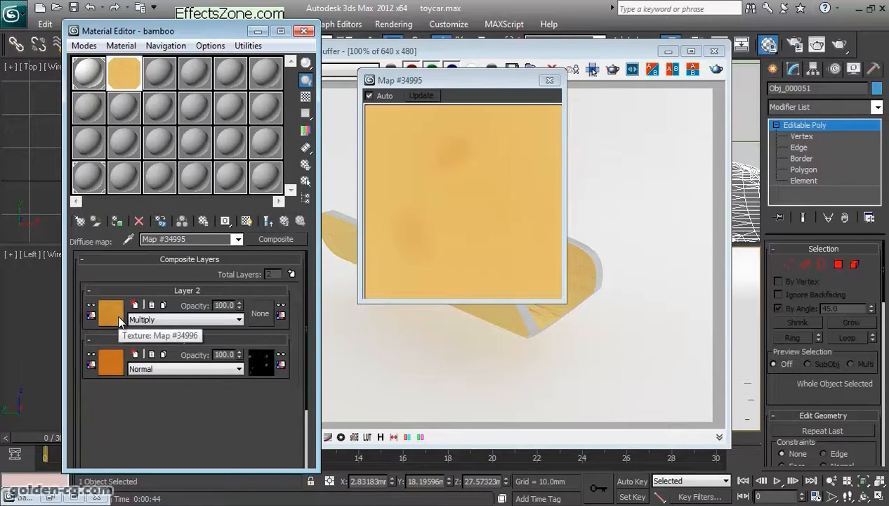
- Review Layer 2's Noise map settings and return to the rendered image of the part
left_click(118, 316)
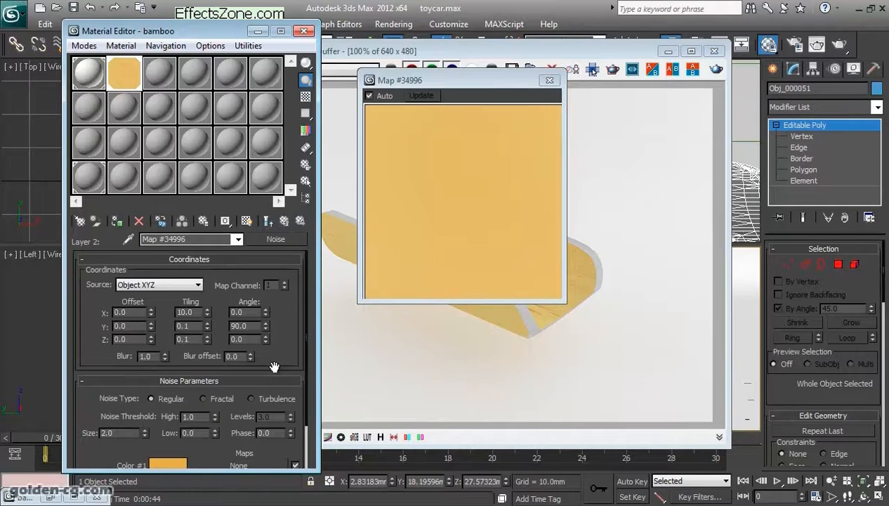
left_click(587, 188)
left_click(612, 68)
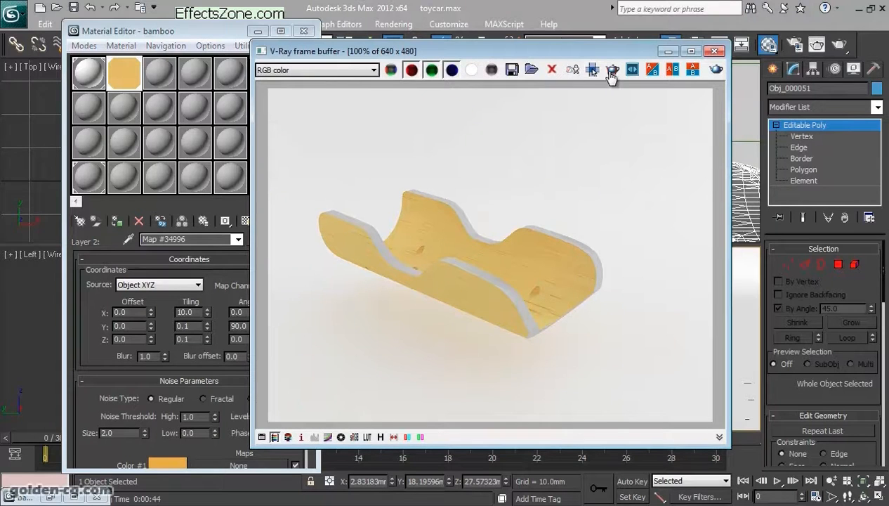
- Render only a region enclosing the whole part and return to the bamboo Multi/Sub-Object level
left_click_drag(320, 167, 618, 358)
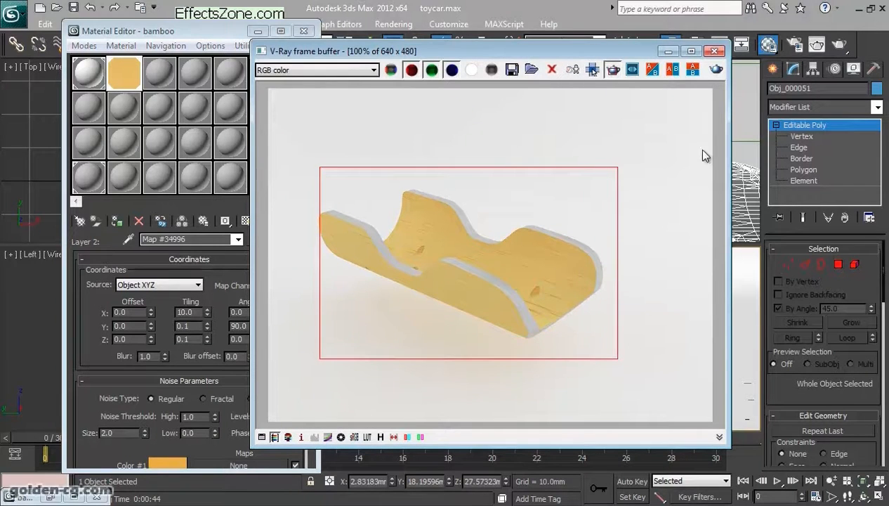
left_click(716, 71)
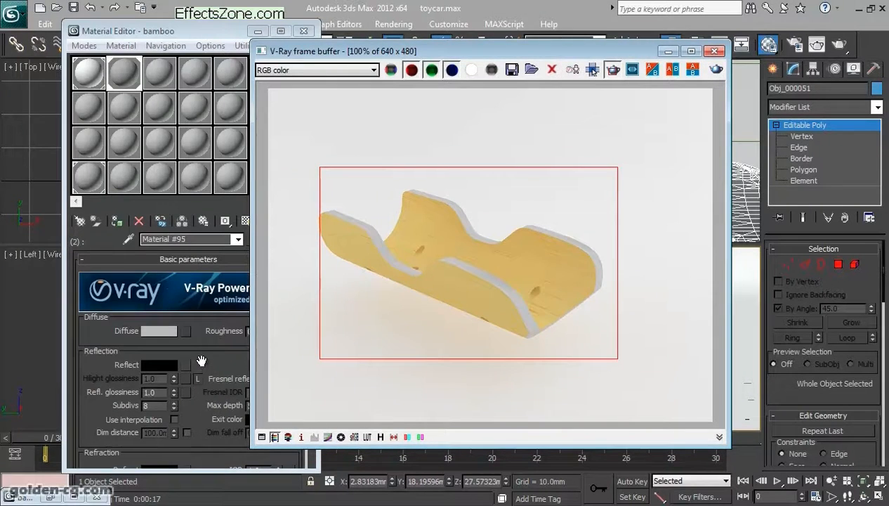
left_click(287, 221)
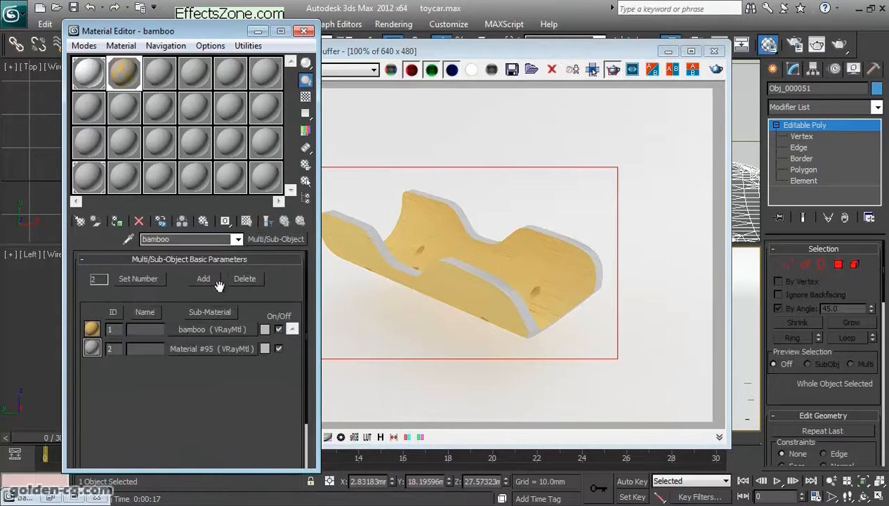
- Copy the Layer 2 Noise map from the Composite diffuse map of the bamboo sub-material with ID 1
left_click(208, 331)
scroll(224, 351, "down", 10)
scroll(236, 333, "down", 5)
scroll(187, 313, "up", 15)
left_click(184, 326)
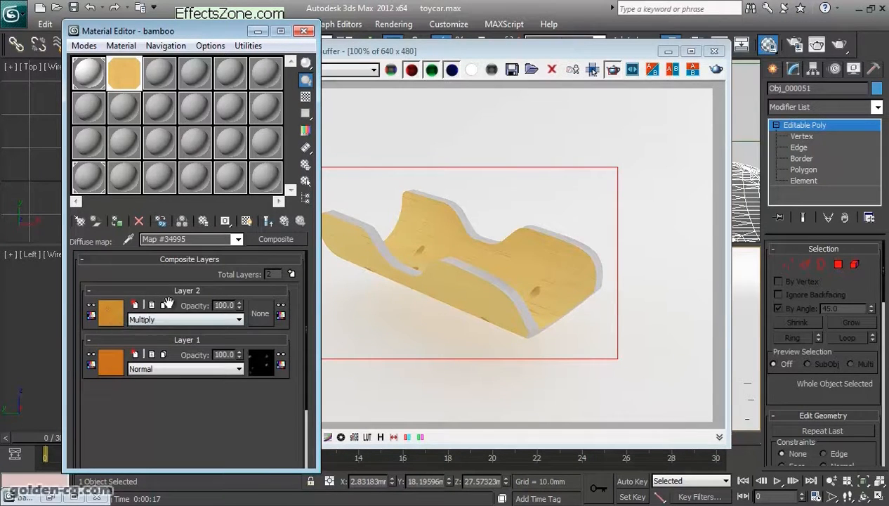
right_click(111, 313)
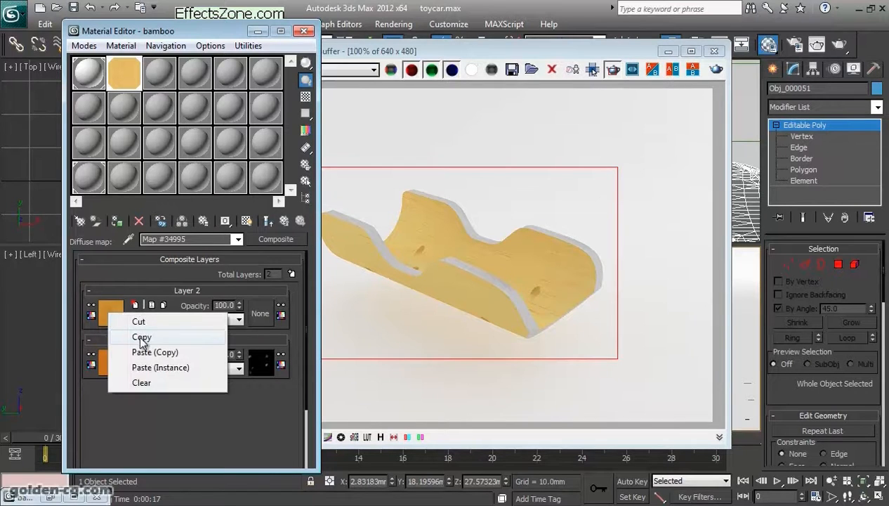
left_click(142, 338)
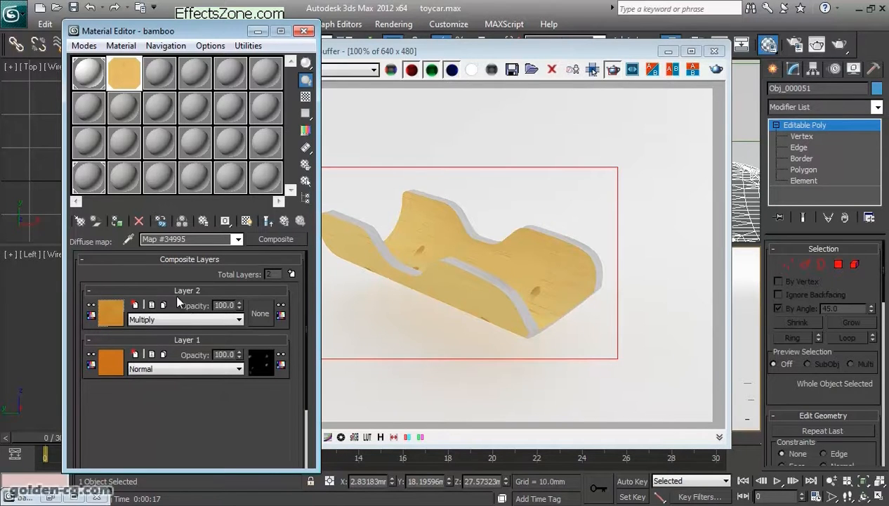
- Paste the copied Noise map as a copy into the Bump slot of the bamboo sub-material
left_click(283, 222)
scroll(207, 370, "down", 10)
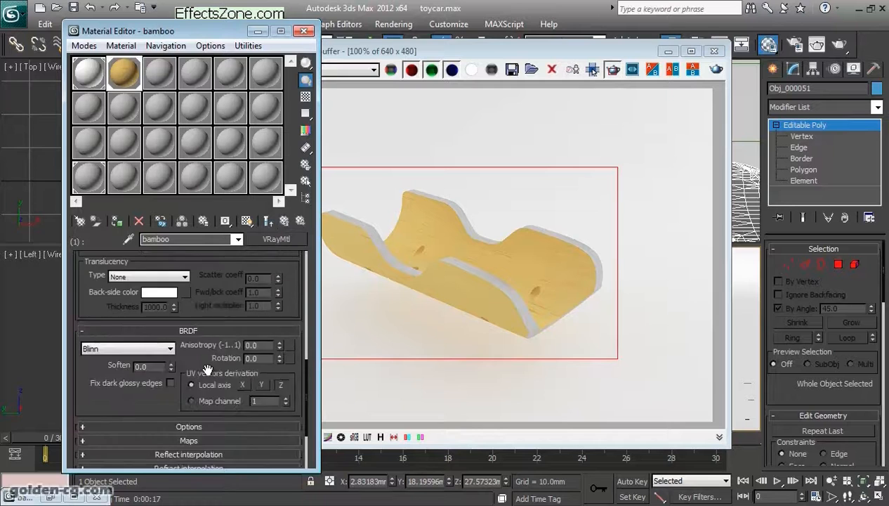
scroll(207, 370, "down", 3)
left_click(200, 350)
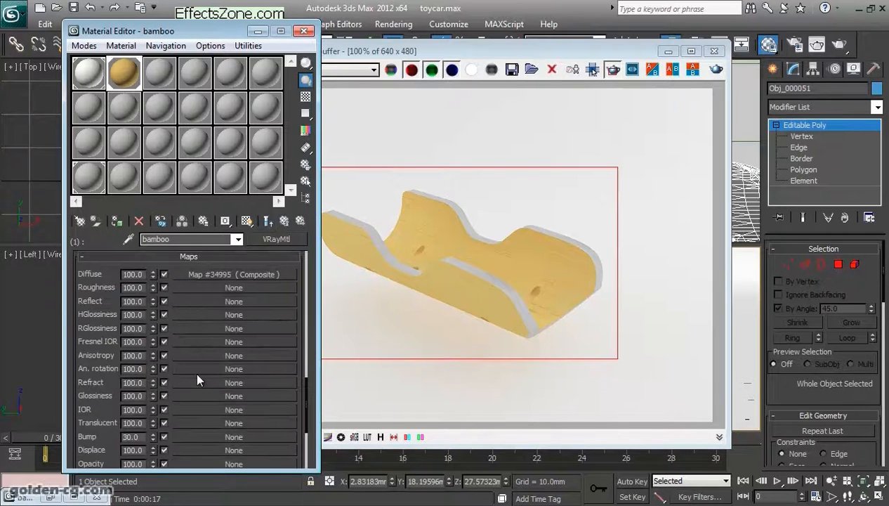
left_click_drag(295, 411, 295, 367)
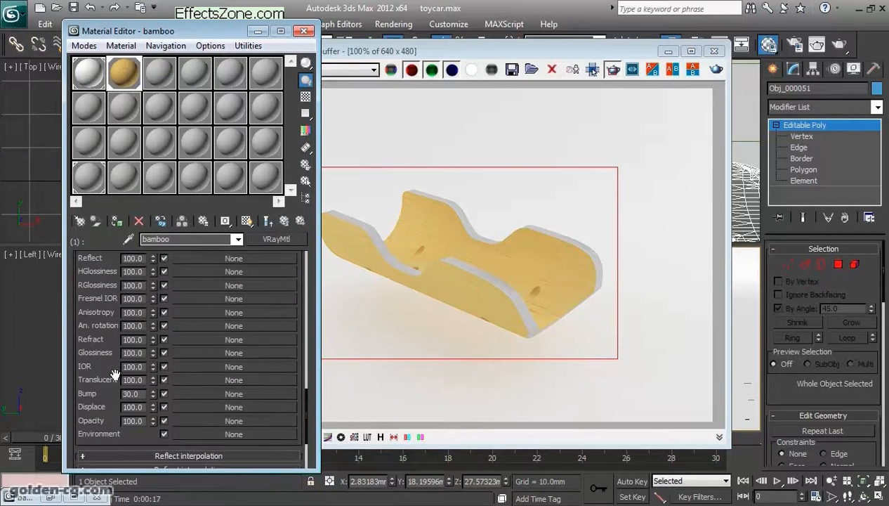
right_click(187, 390)
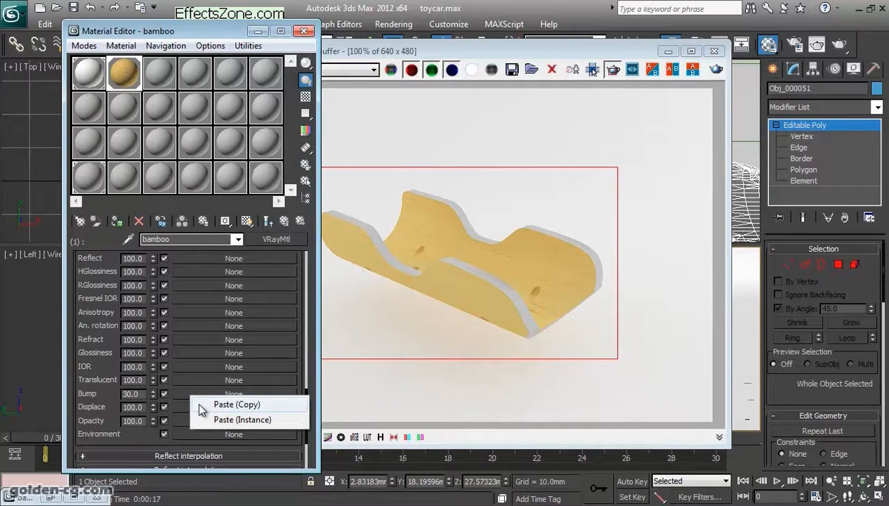
left_click(201, 405)
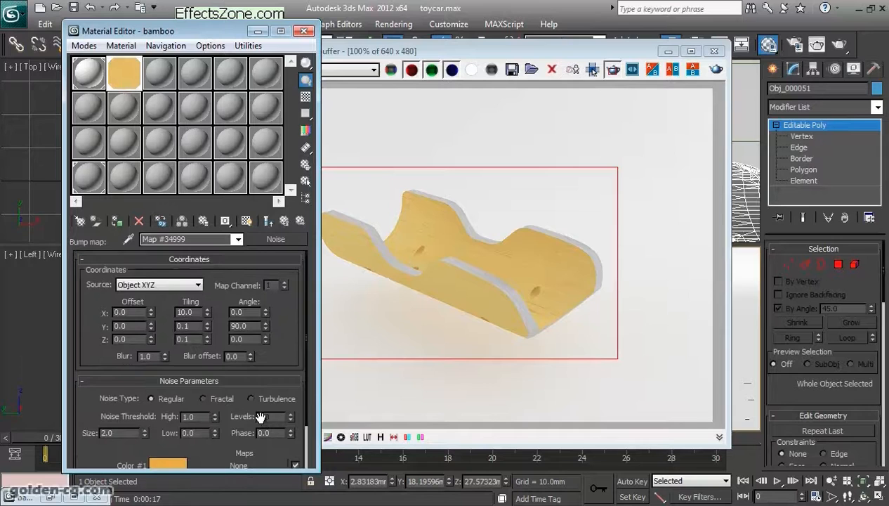
- Set the bump Noise map's Color #1 to black and Color #2 to white
left_click_drag(241, 401, 242, 307)
left_click(174, 411)
left_click_drag(367, 166, 389, 197)
left_click_drag(396, 134, 408, 85)
left_click(500, 205)
left_click(168, 431)
left_click_drag(395, 168, 398, 191)
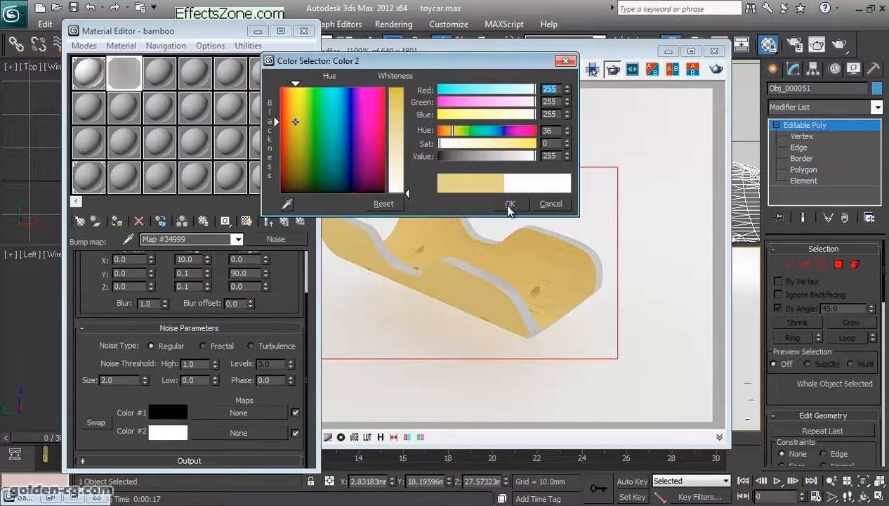
left_click(510, 203)
- Render the region to check the bump on the part, and close the frame buffer
left_click(715, 69)
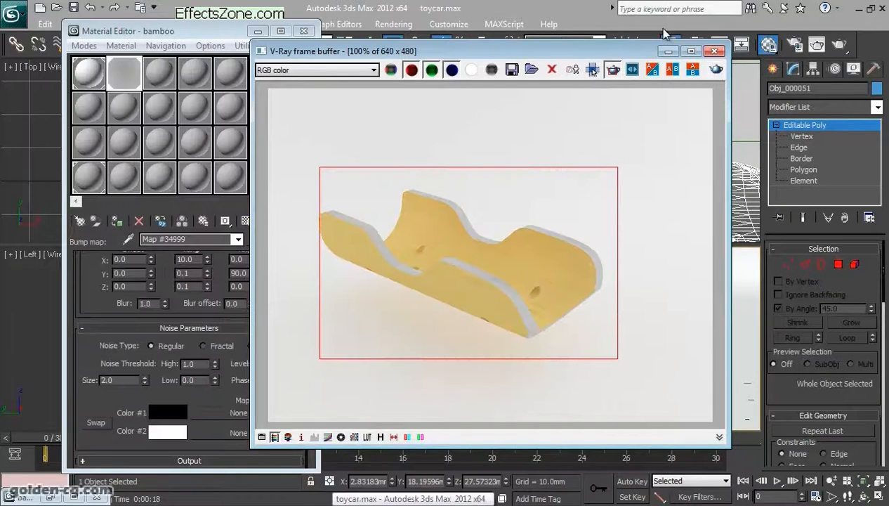
left_click_drag(558, 44, 650, 22)
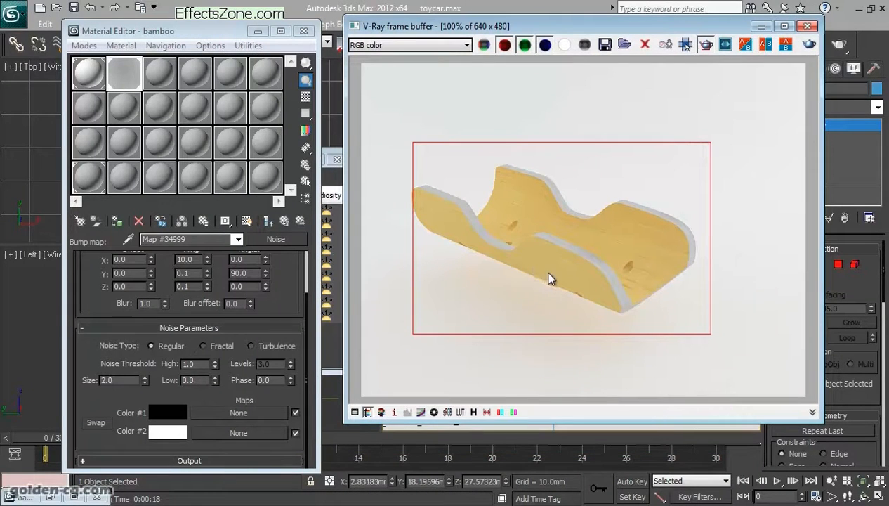
left_click(806, 26)
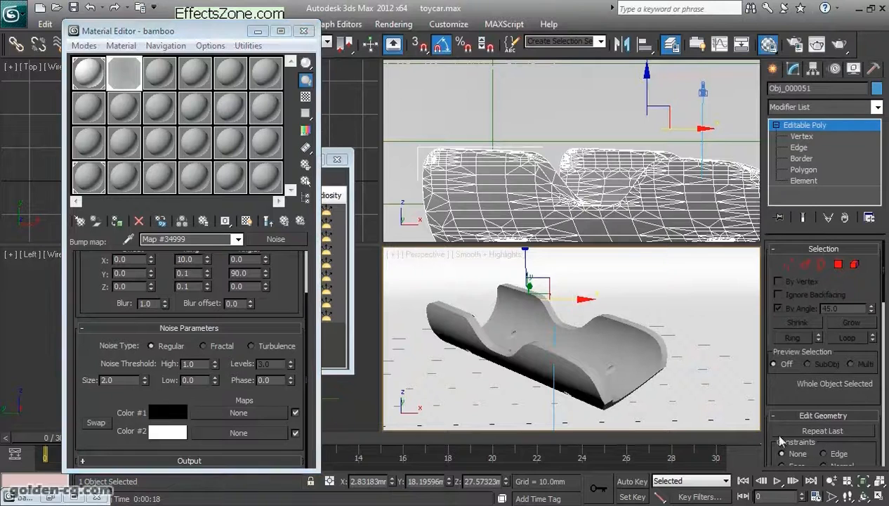
- Orbit and zoom the perspective view to a close-up of the part's outer side with the holes and render it
left_click(864, 496)
left_click_drag(603, 365, 591, 339)
scroll(591, 354, "up", 4)
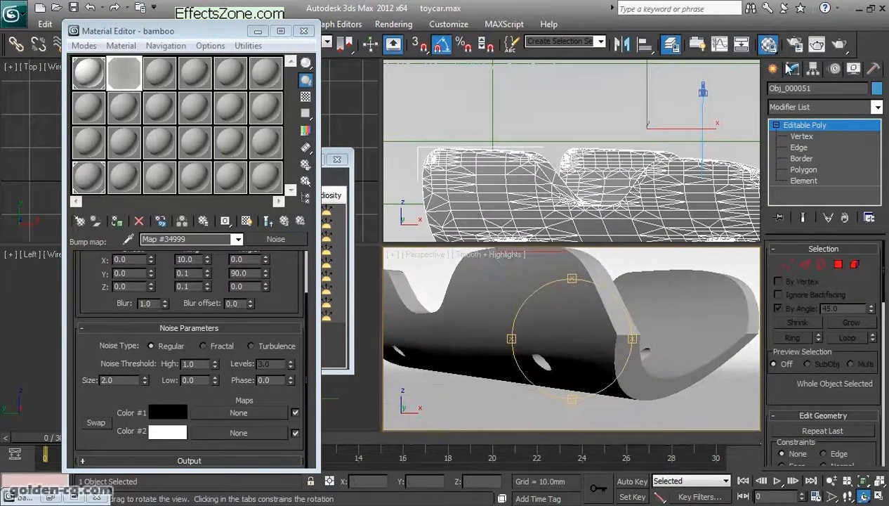
left_click(840, 45)
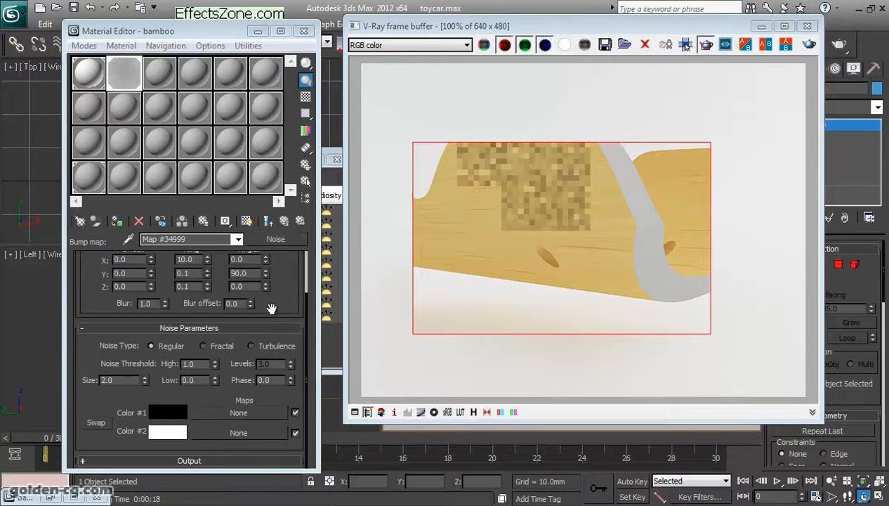
- Set the bamboo sub-material's bump amount to 100
left_click(284, 222)
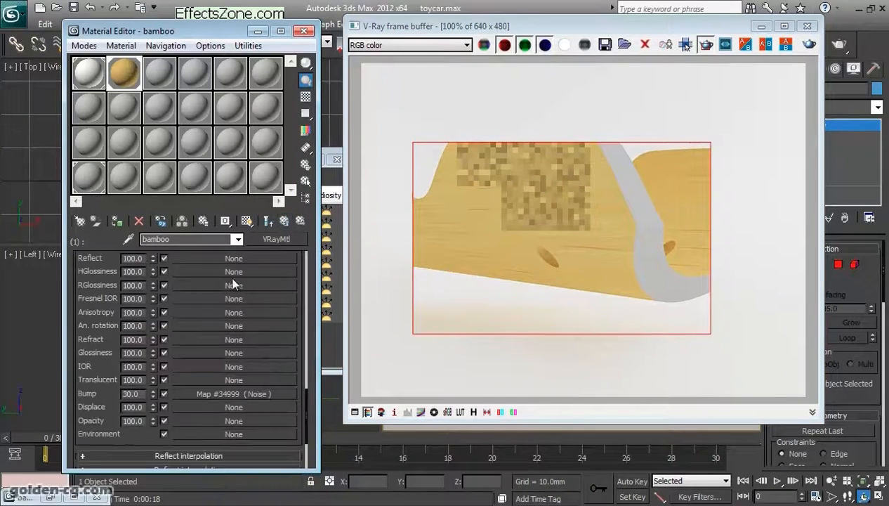
left_click_drag(138, 393, 100, 390)
type("100")
key("Return")
- Enlarge the bamboo material preview beside the frame buffer and render the close-up with the stronger bump
double_click(126, 80)
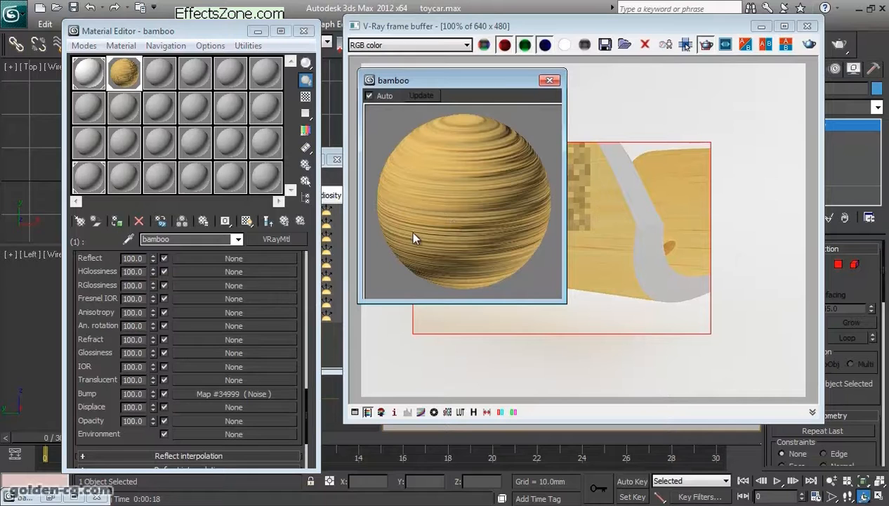
left_click_drag(495, 85, 297, 90)
left_click(809, 47)
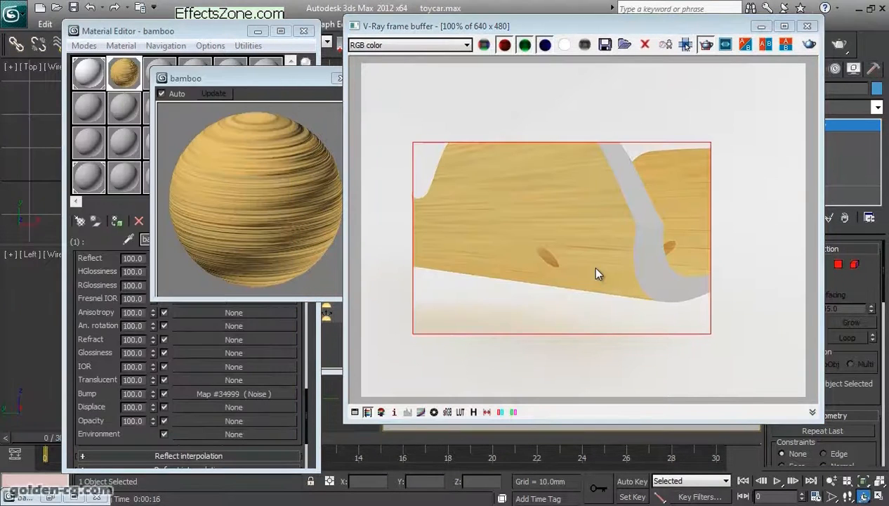
- Set the bamboo sub-material's bump amount back to 30
left_click(304, 288)
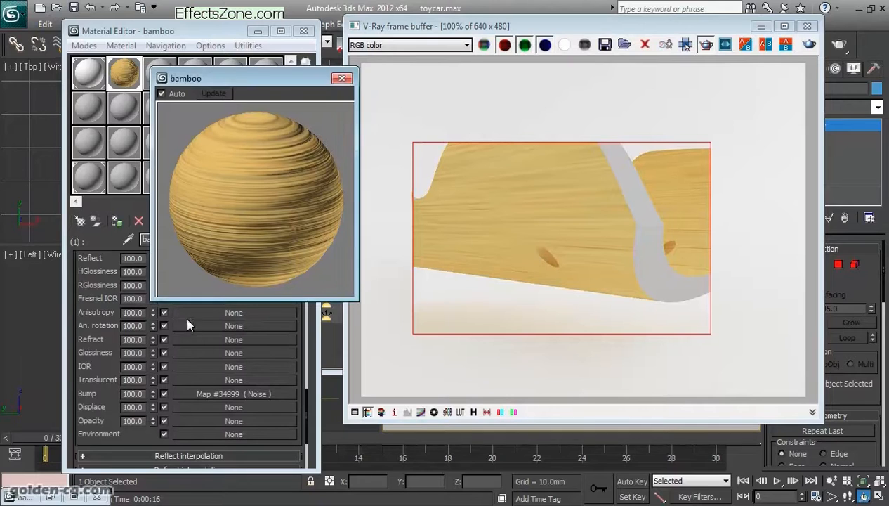
double_click(132, 394)
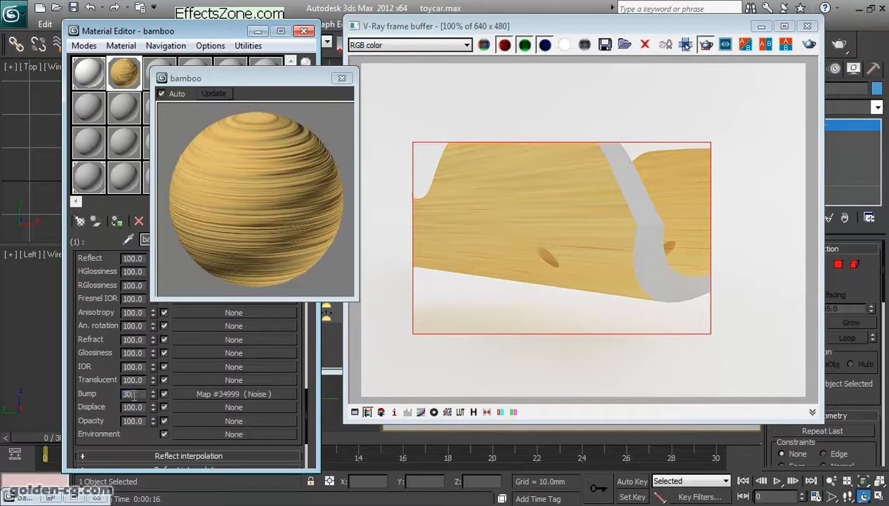
key("Return")
- Set the bump Noise map's size to 1.0 and show the end result in the enlarged preview
left_click(203, 392)
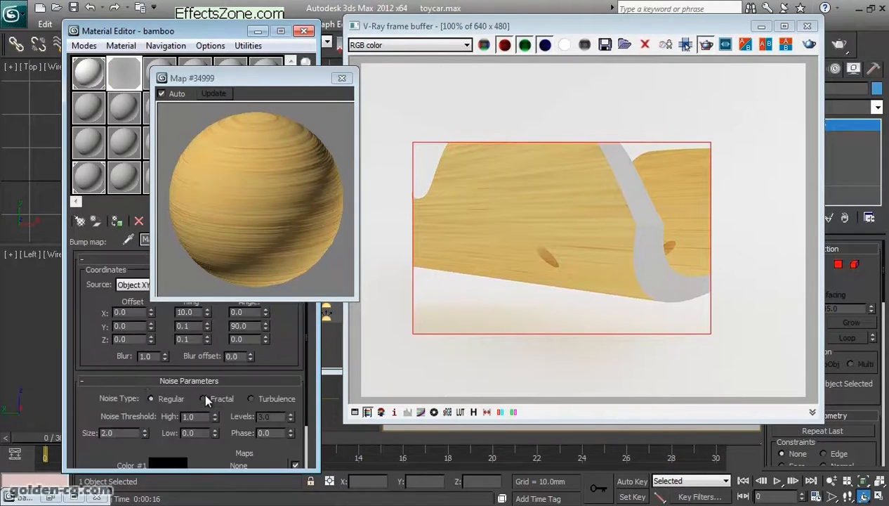
left_click_drag(110, 409, 109, 393)
double_click(109, 416)
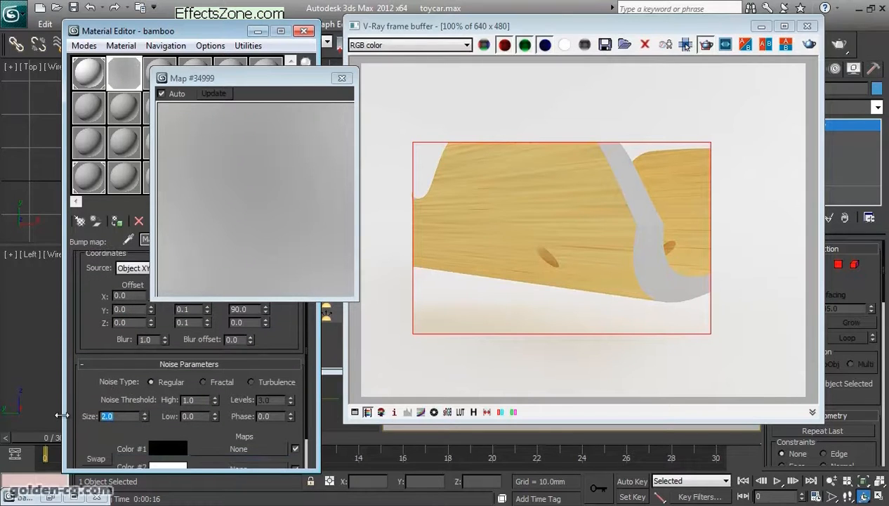
left_click_drag(292, 78, 446, 67)
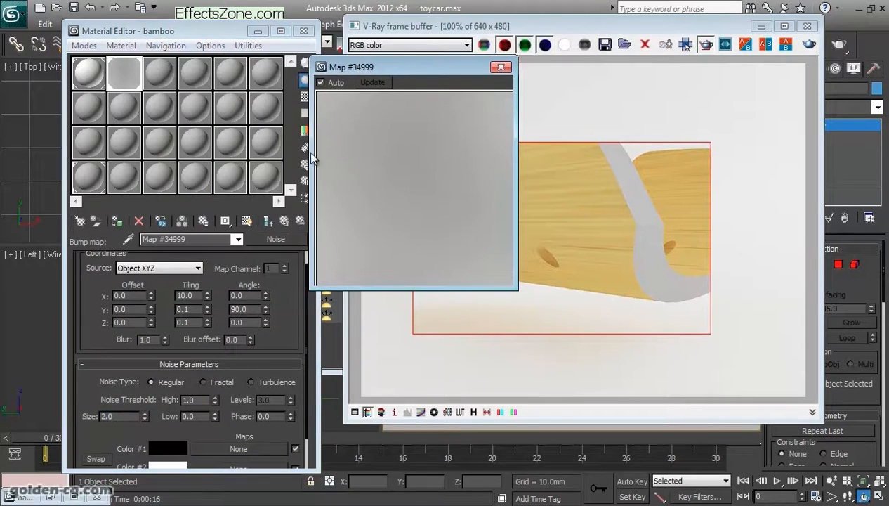
left_click(272, 221)
left_click_drag(118, 416, 79, 418)
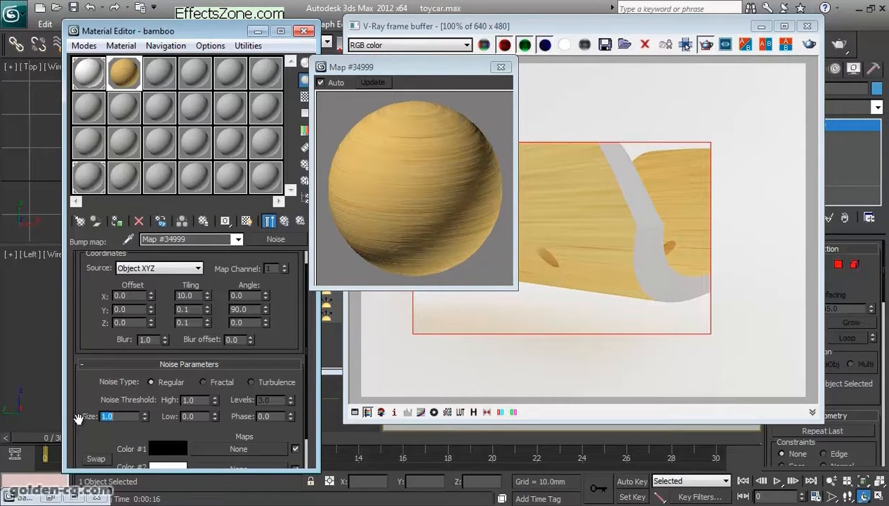
- Render the close-up again to check the finer bump, and close the enlarged preview and the frame buffer
left_click(810, 44)
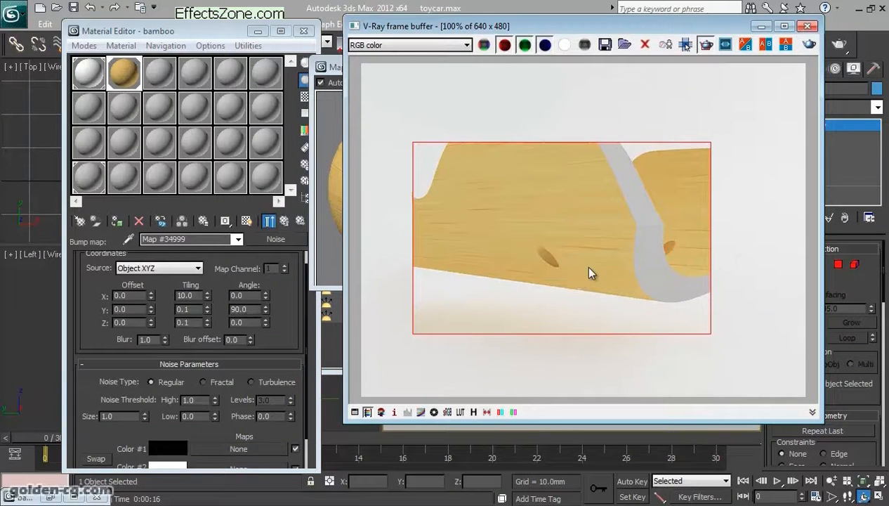
left_click_drag(242, 366, 280, 312)
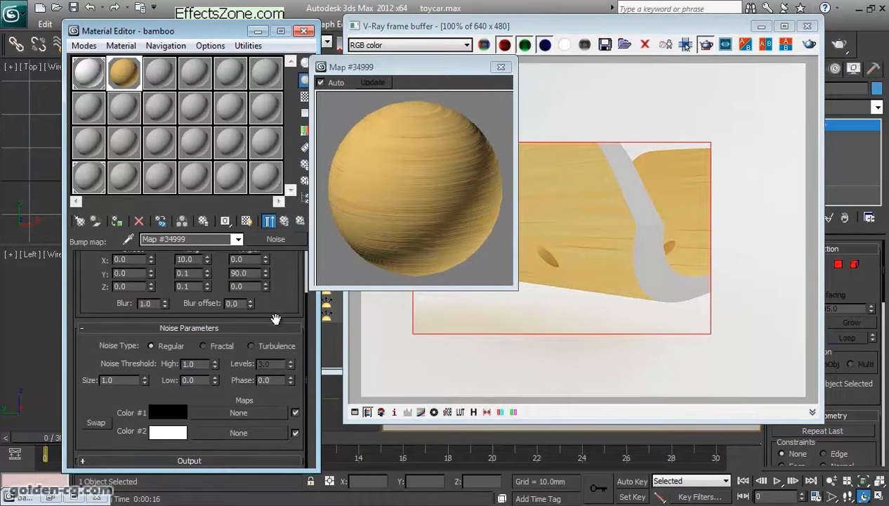
left_click(499, 69)
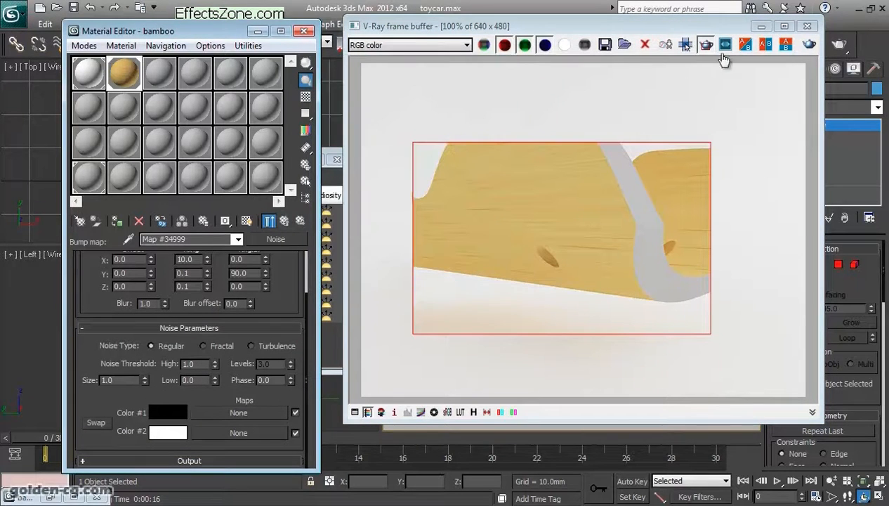
left_click(808, 28)
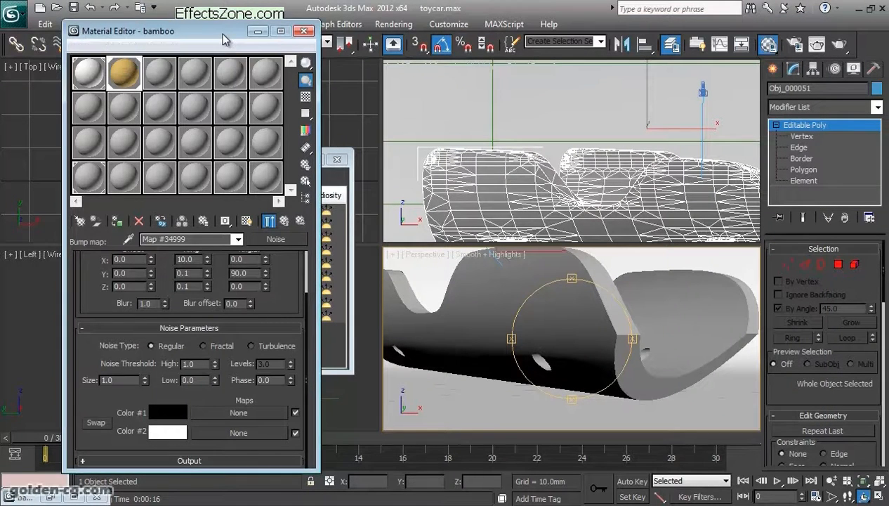
- Assign a Noise map to the diffuse channel of the second sub-material, Material #95
left_click_drag(228, 31, 412, 31)
left_click(468, 221)
left_click(468, 221)
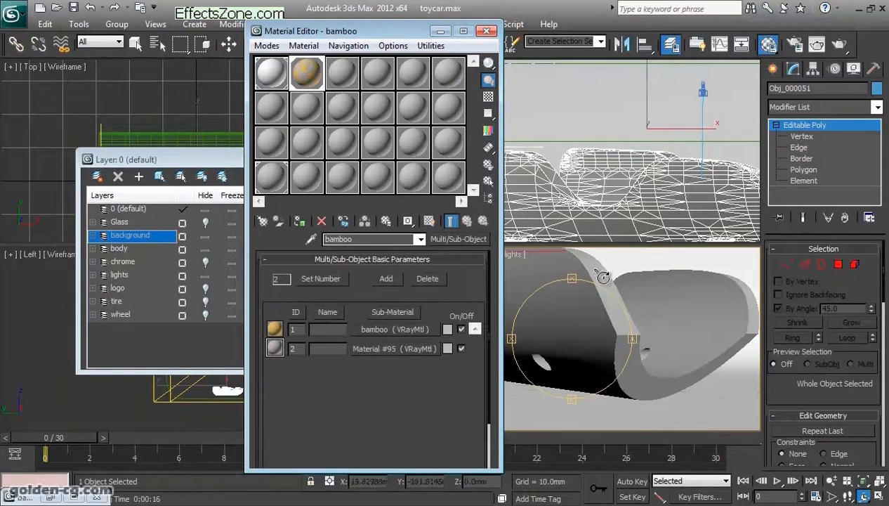
left_click(377, 349)
left_click(367, 332)
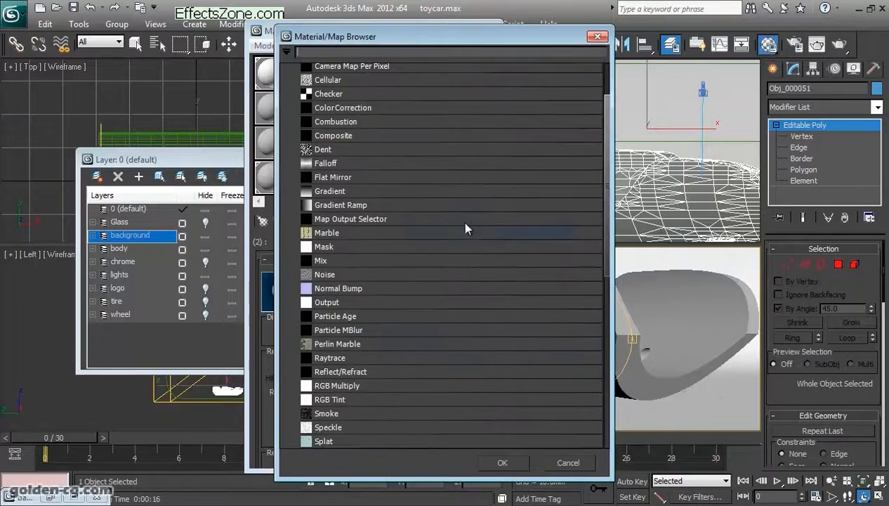
scroll(378, 302, "up", 1)
scroll(377, 302, "down", 6)
scroll(378, 302, "down", 3)
scroll(378, 301, "up", 3)
scroll(374, 293, "up", 2)
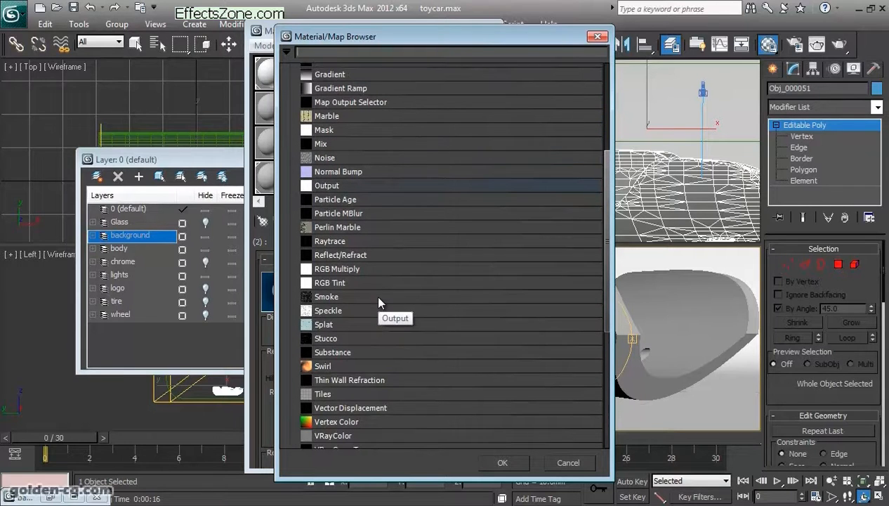
double_click(362, 154)
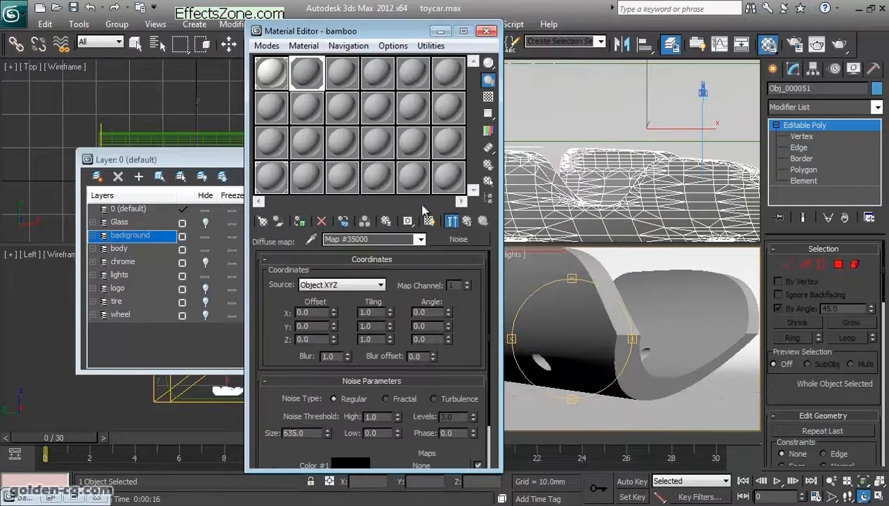
- Open the enlarged preview of the second sub-material's diffuse Noise map and set the Material Editor's render sample size to 50 mm
double_click(307, 73)
left_click_drag(394, 69, 655, 80)
left_click(487, 164)
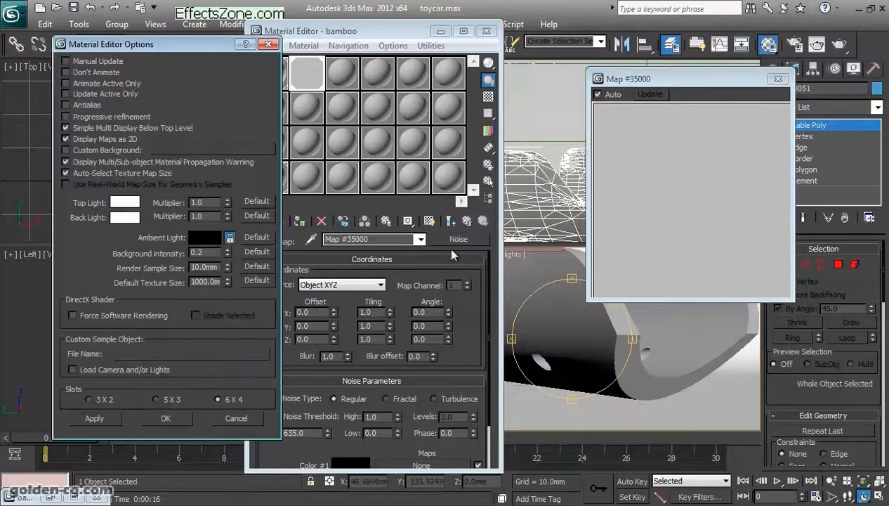
double_click(215, 265)
type("50")
key("Return")
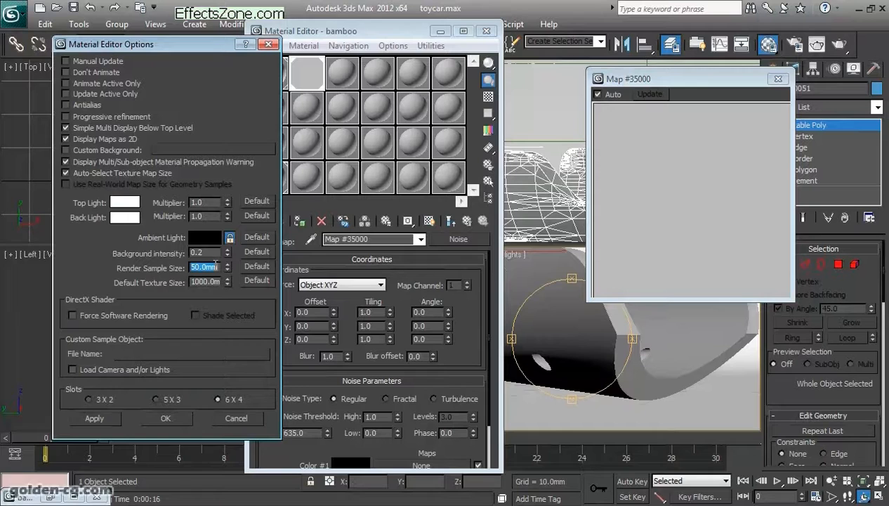
left_click(165, 418)
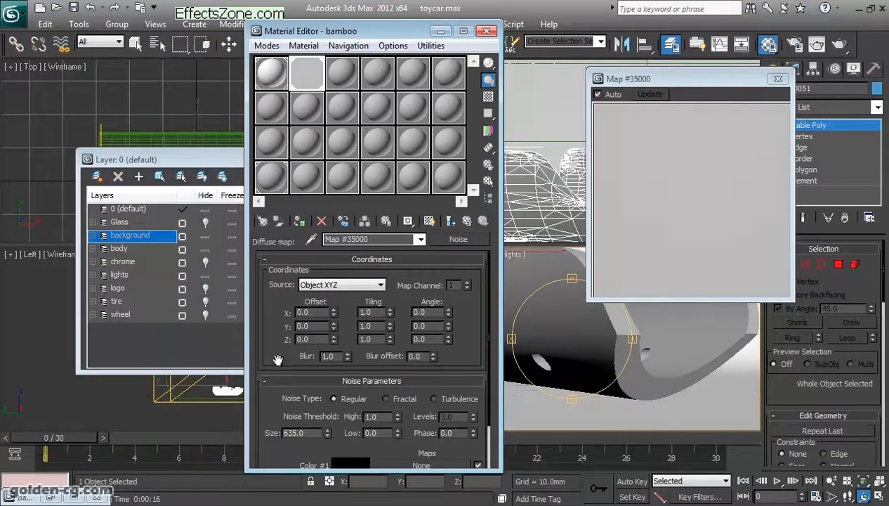
- Set the diffuse Noise map's size to 1.0 with the Regular noise type
left_click_drag(278, 359, 281, 313)
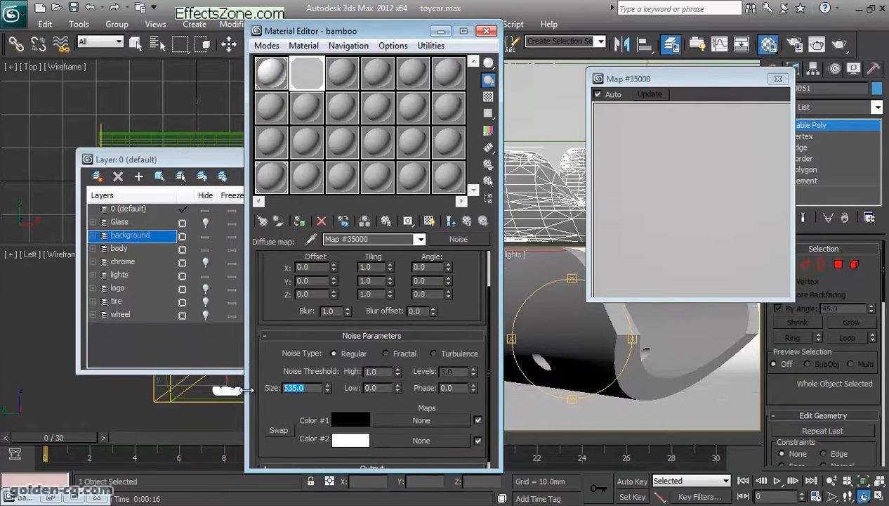
type("1")
key("Return")
type(".1")
key("Return")
type("1")
key("Return")
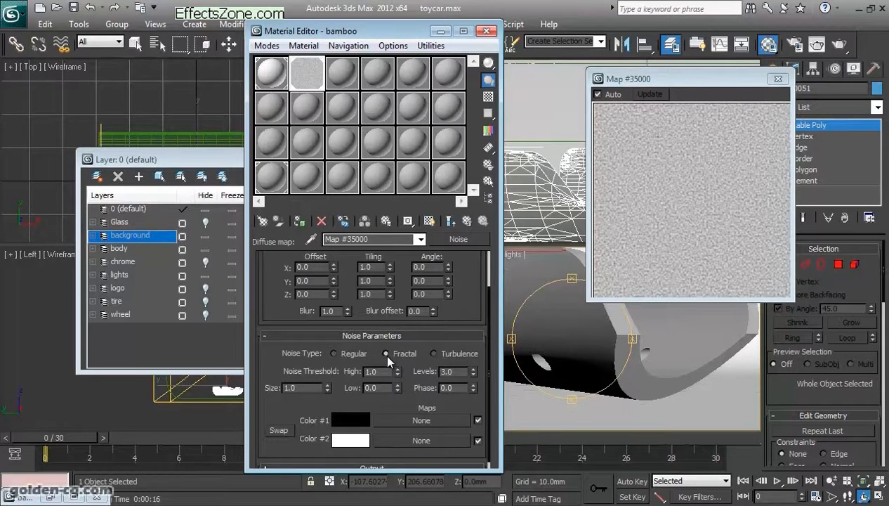
left_click(353, 357)
left_click_drag(706, 79, 601, 66)
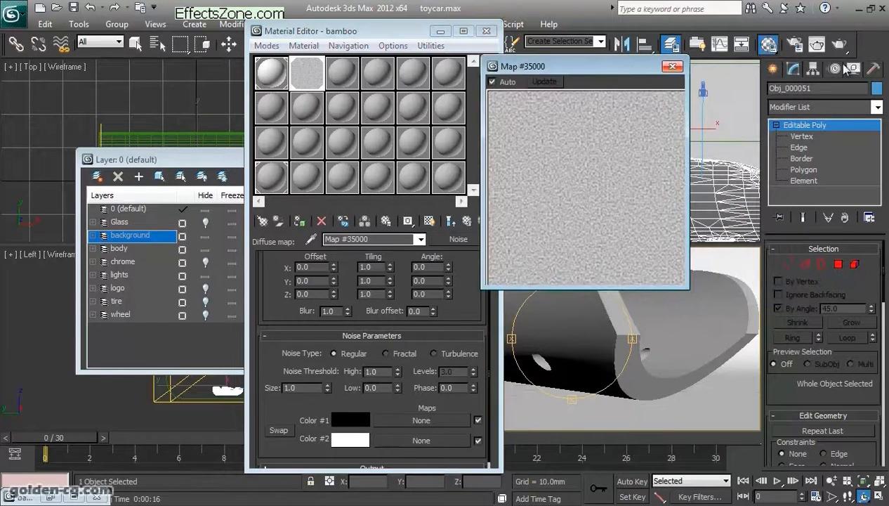
- Copy the light orange and pale yellow swatches from the Color Clipboard into the Noise map's Color #1 and Color #2
left_click(871, 68)
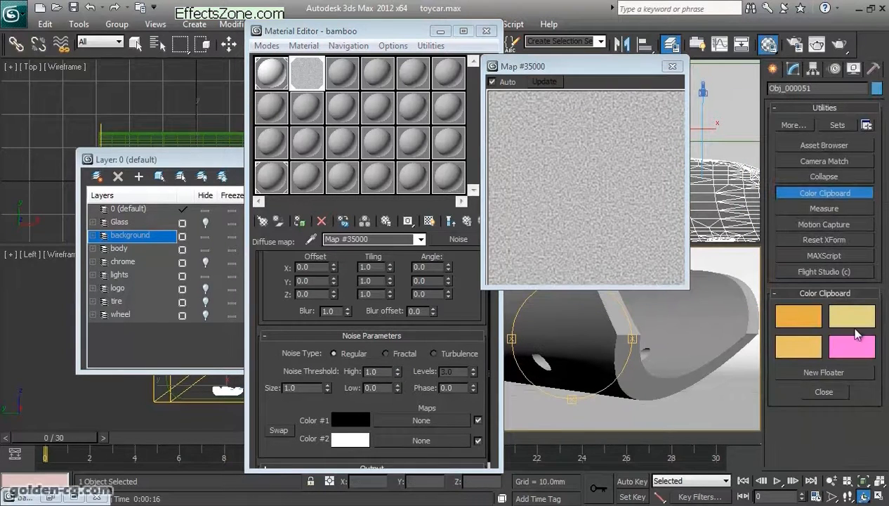
right_click(795, 348)
left_click(821, 356)
right_click(355, 419)
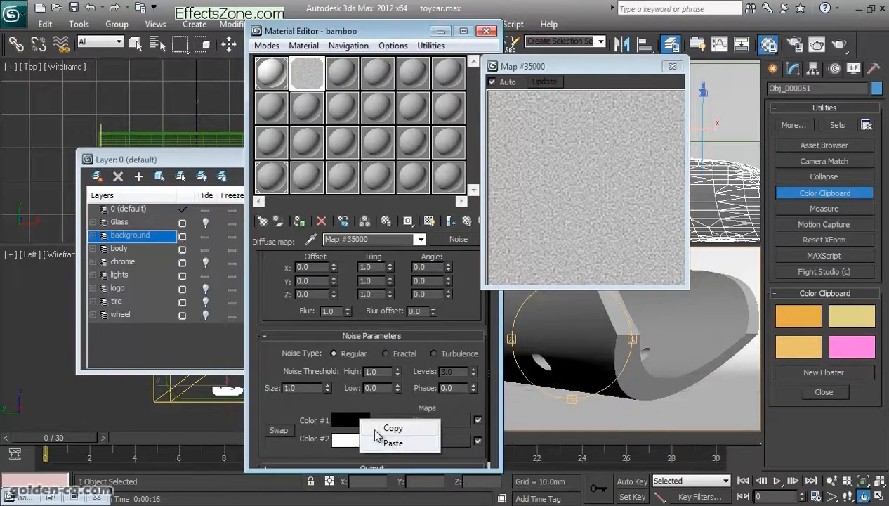
left_click(390, 440)
right_click(843, 318)
left_click(849, 323)
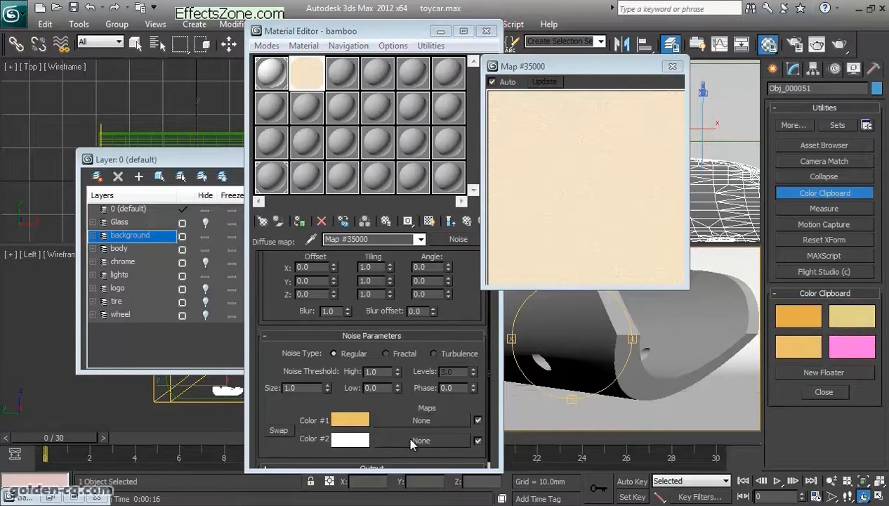
right_click(349, 440)
left_click(380, 464)
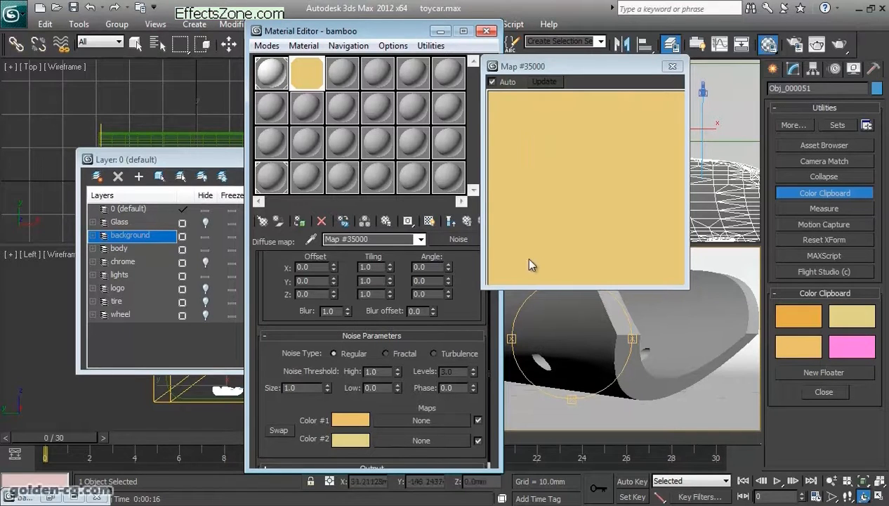
- Deepen the Noise map's Color #1 to a saturated orange, RGB 183, 116, 0, and close the enlarged preview
left_click(350, 420)
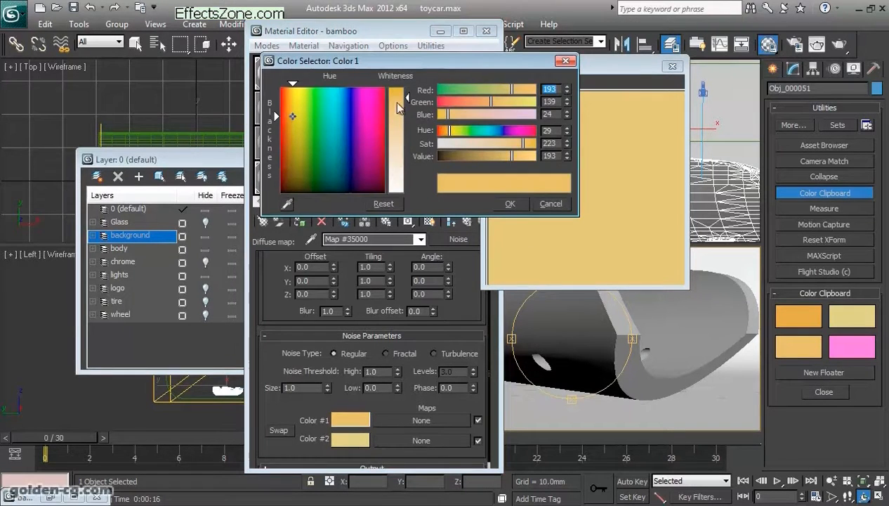
left_click_drag(408, 104, 408, 86)
left_click_drag(293, 118, 292, 121)
left_click(508, 203)
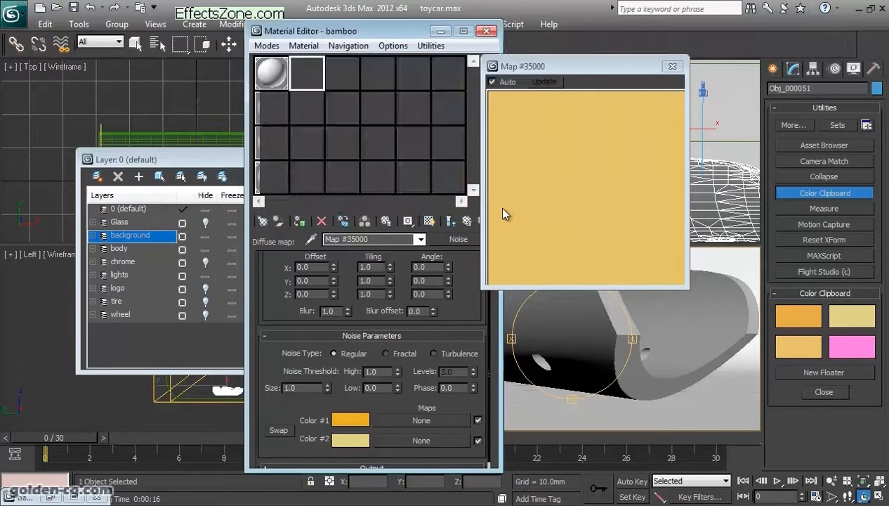
left_click(672, 67)
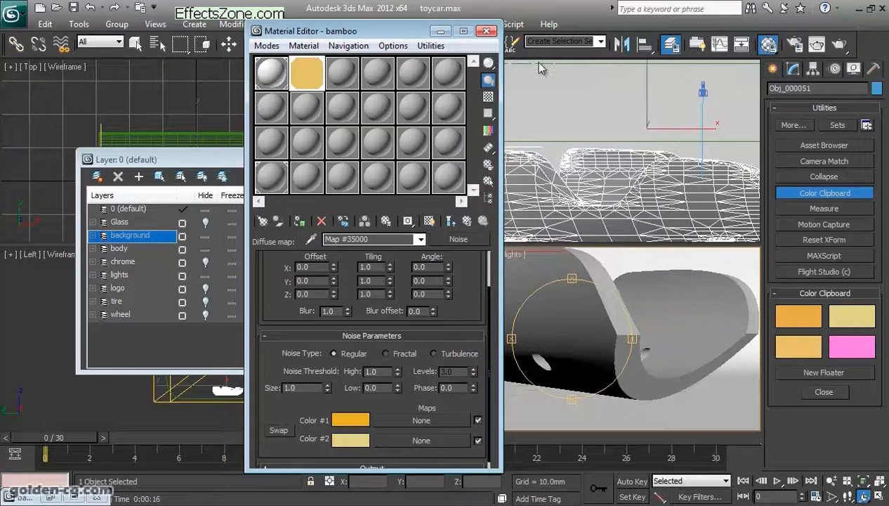
- Copy Material #95's diffuse Noise map into its bump slot as an independent copy
left_click_drag(409, 32, 268, 35)
middle_click_drag(562, 312, 667, 348, "alt")
mouse_move(597, 340)
left_mouse_down()
mouse_move(608, 335)
mouse_move(571, 337)
mouse_move(594, 346)
left_mouse_up()
scroll(572, 337, "up", 3)
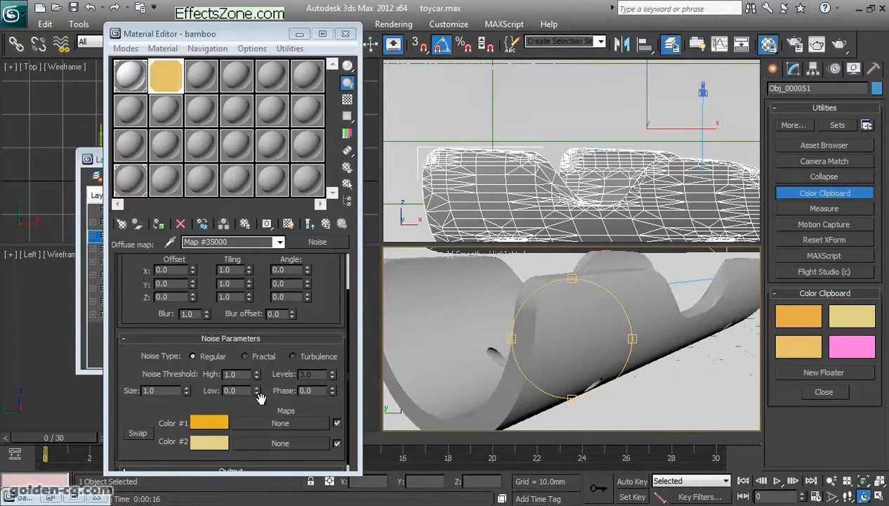
left_click(327, 224)
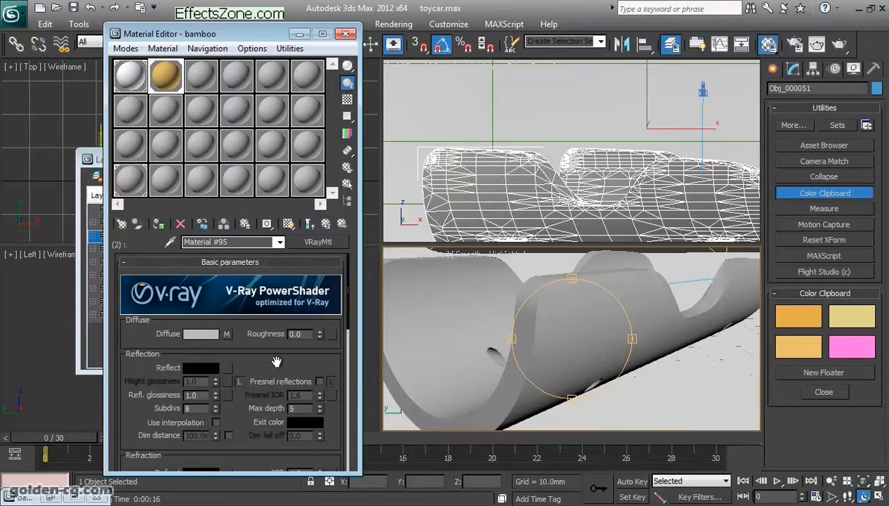
left_click(226, 333)
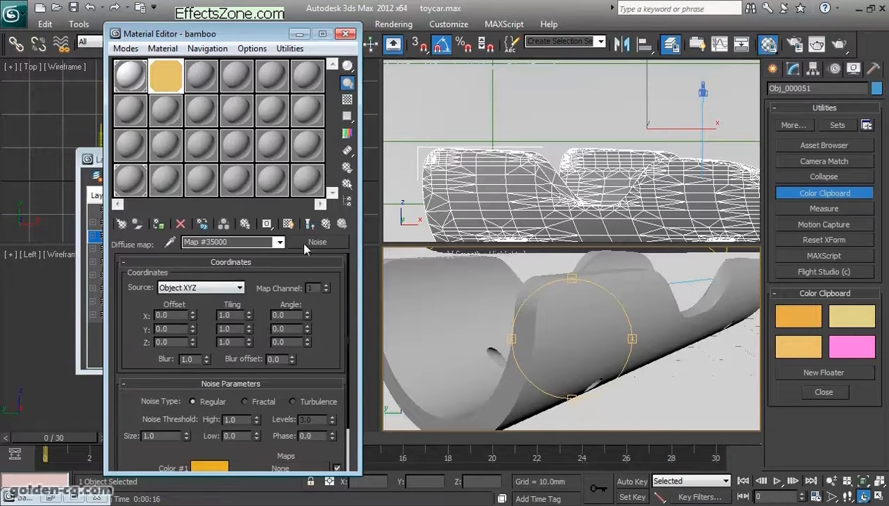
left_click(326, 224)
scroll(269, 354, "down", 10)
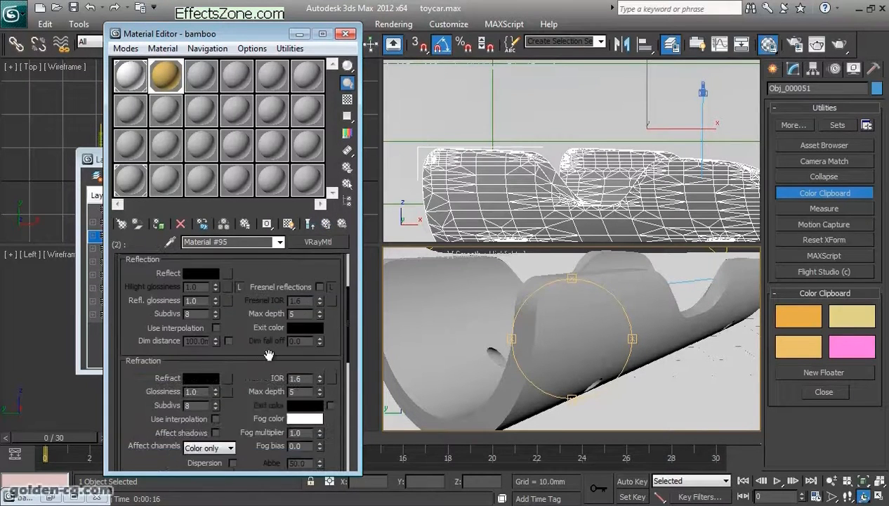
scroll(268, 356, "down", 5)
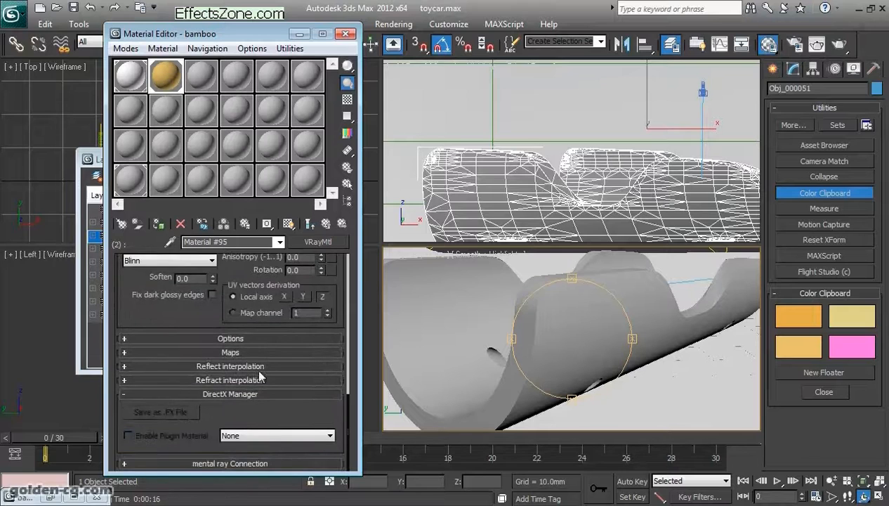
left_click(254, 302)
right_click(290, 276)
left_click(311, 300)
right_click(235, 438)
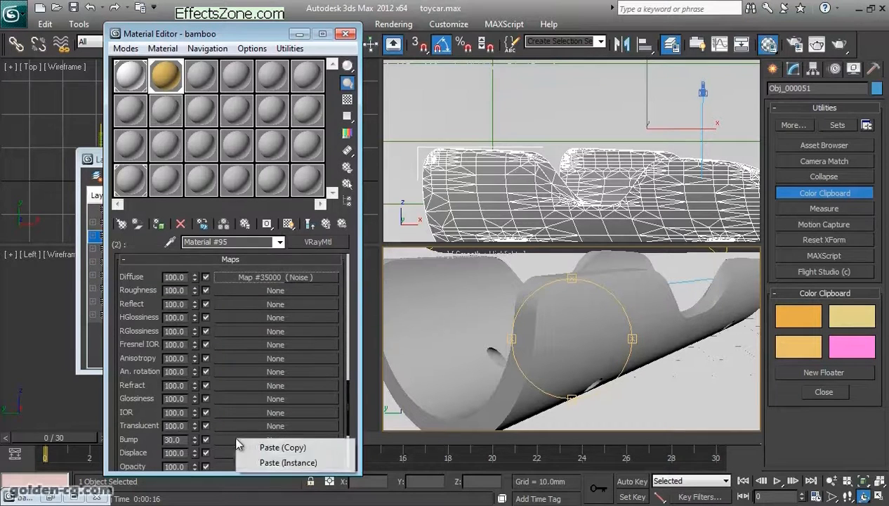
left_click(271, 447)
- Show Material #95 in the enlarged preview and reduce the bump Noise map's size
double_click(170, 87)
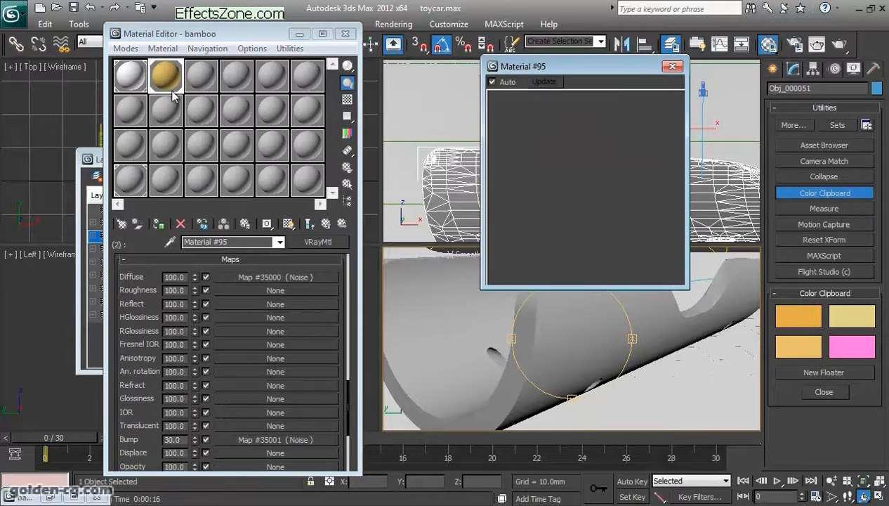
left_click(232, 441)
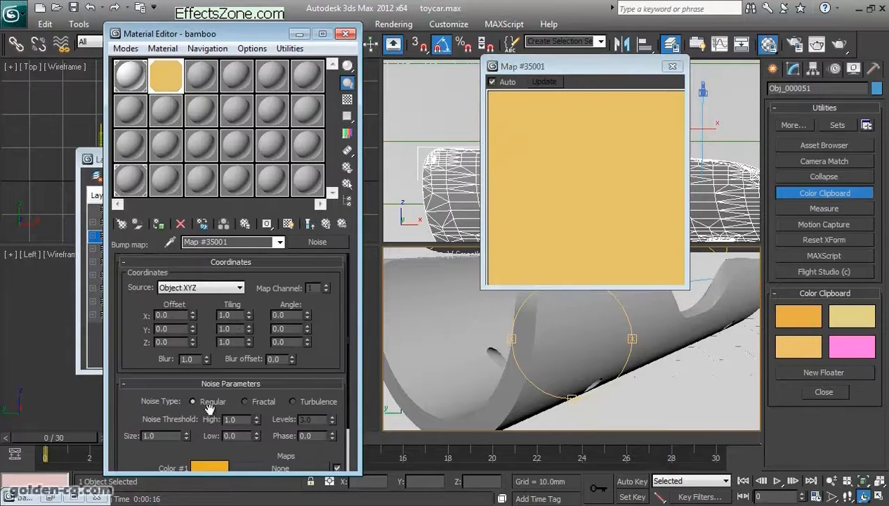
left_click_drag(149, 415, 123, 383)
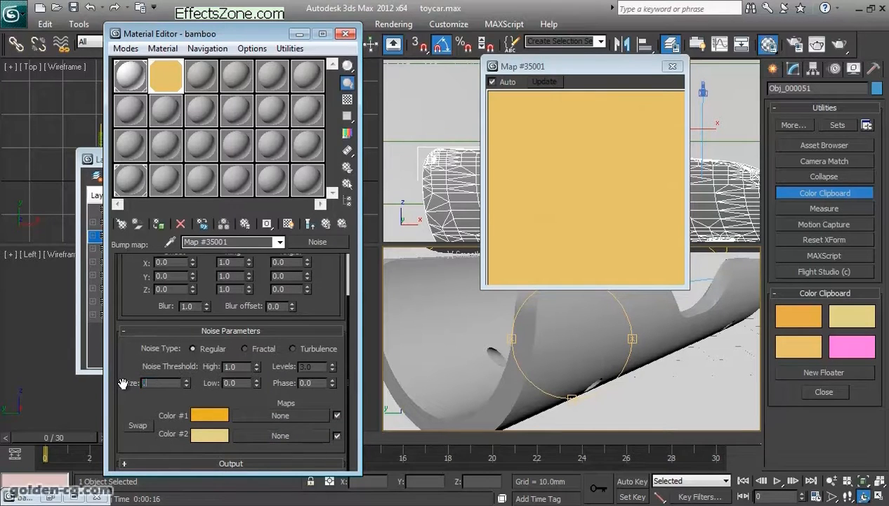
- Set Material #95's bump amount to 100 and render the perspective view
left_click(343, 225)
left_click_drag(185, 440, 132, 440)
type("100")
key("Return")
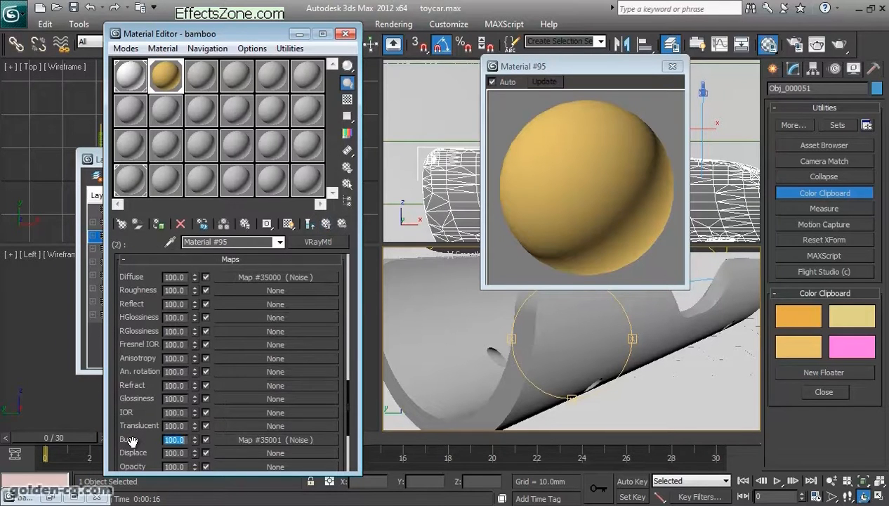
left_click(843, 44)
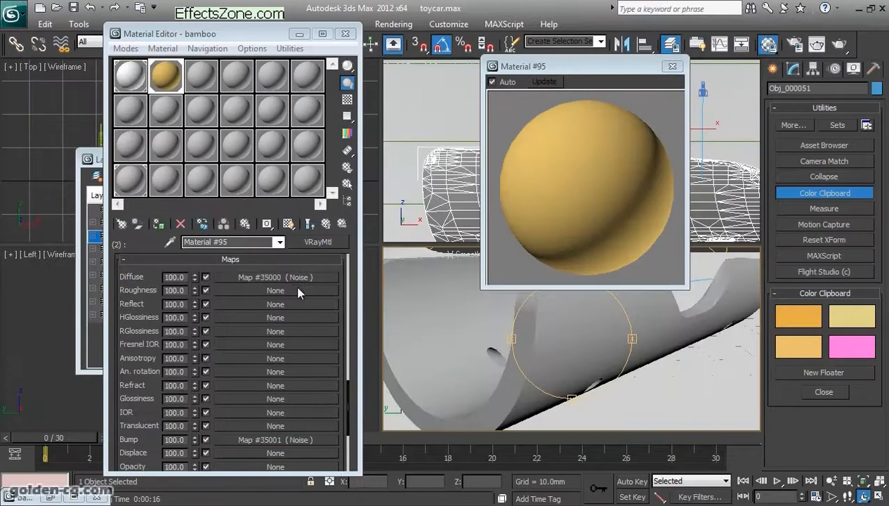
- Set the size of Material #95's diffuse Noise map to 0.1
left_click(281, 277)
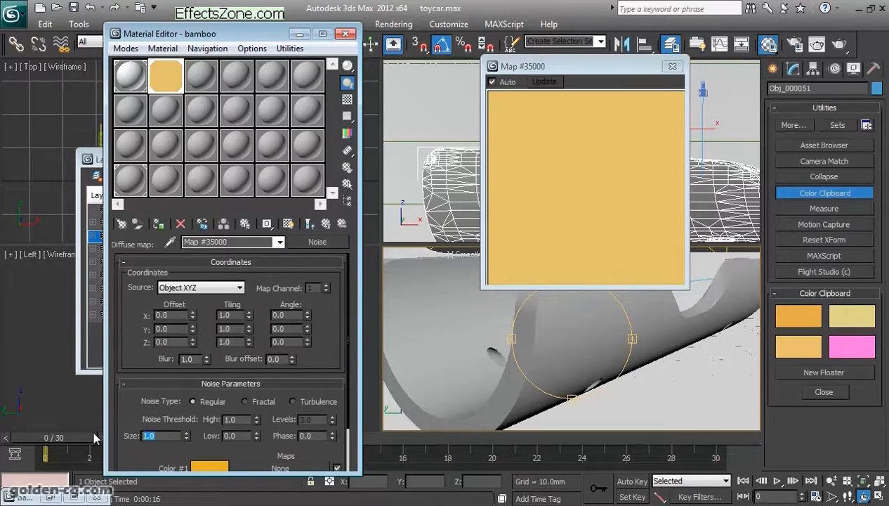
type(".12")
key("Return")
- Render the perspective view, inspect the tube's cut edge up close, and cancel the render
left_click(840, 44)
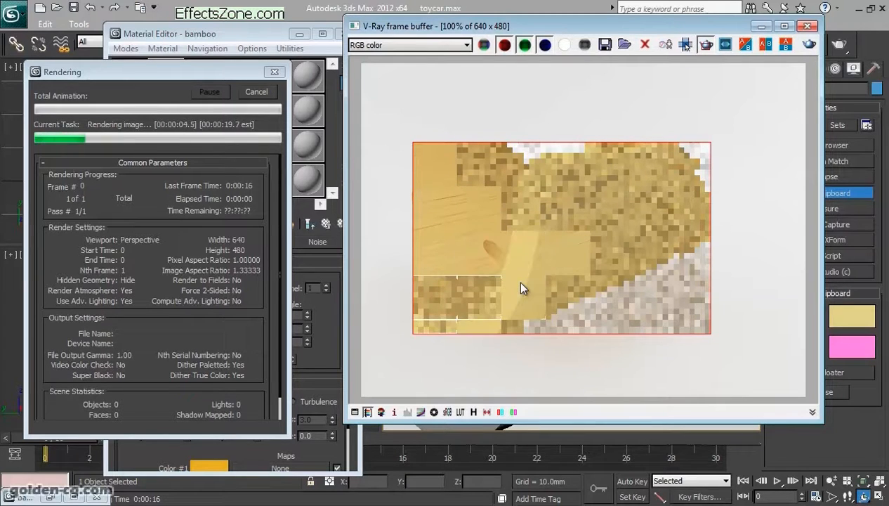
scroll(515, 279, "up", 1)
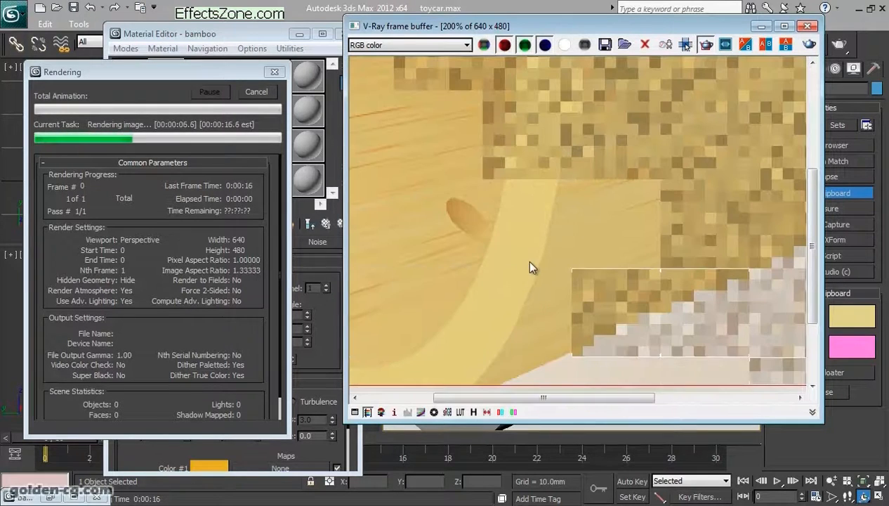
scroll(529, 269, "down", 1)
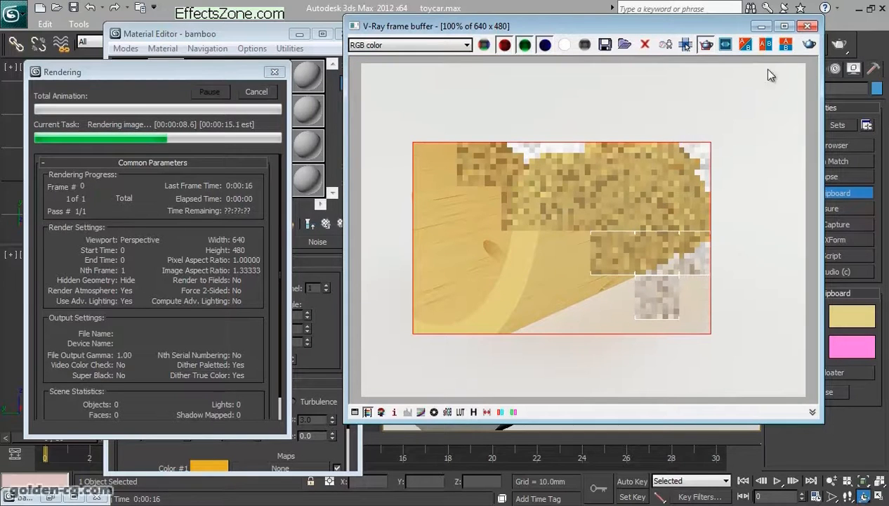
left_click(257, 92)
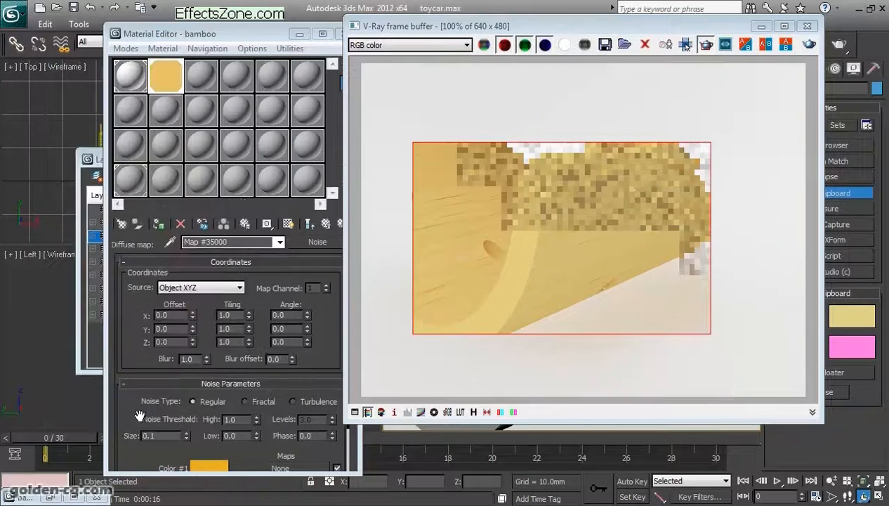
left_click_drag(139, 415, 143, 362)
left_click(205, 414)
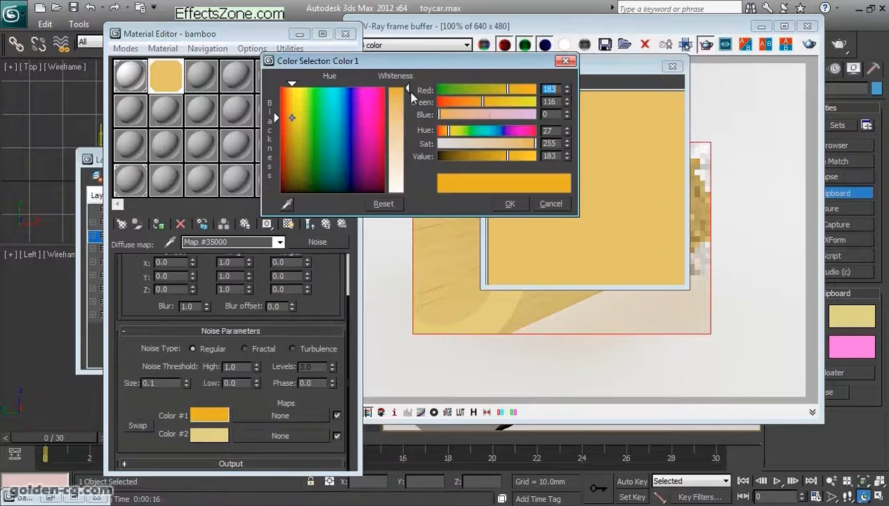
left_click(550, 204)
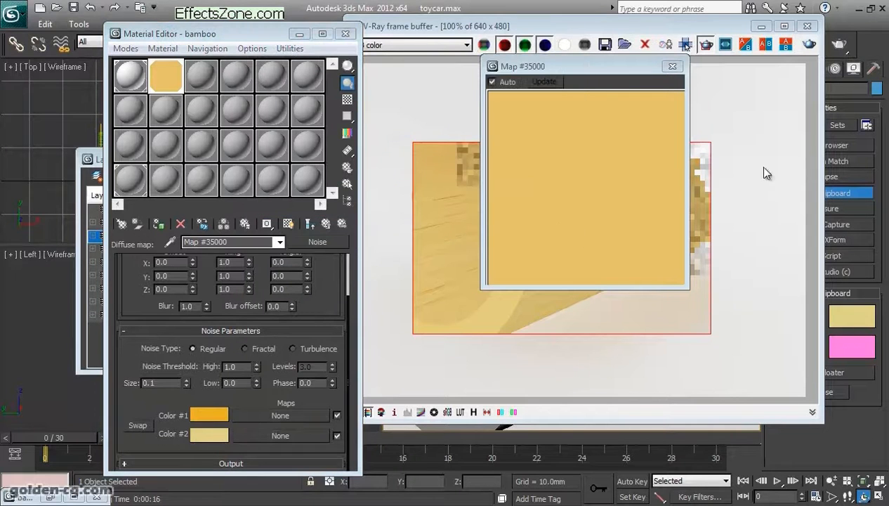
- Replace the diffuse Noise map's Color #1 with the light orange swatch from the Color Clipboard
left_click_drag(711, 28, 605, 26)
right_click(801, 346)
left_click(815, 355)
right_click(211, 413)
left_click(241, 439)
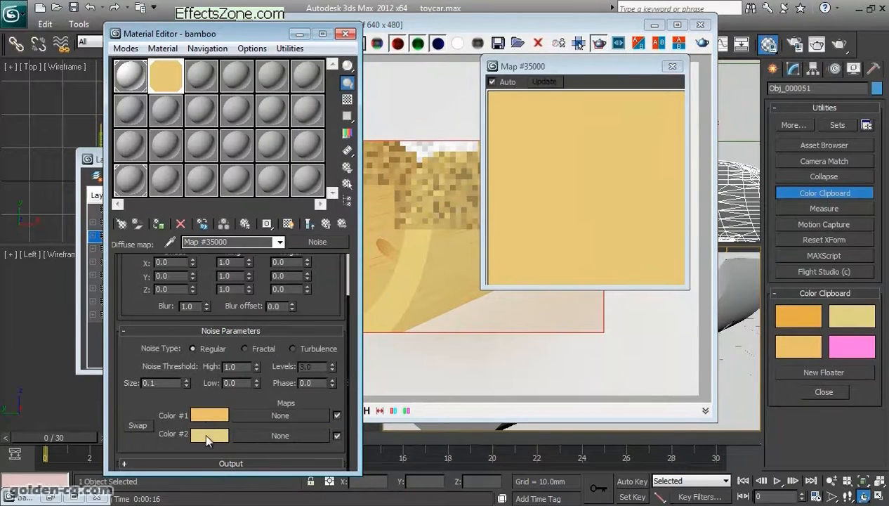
- Lighten the diffuse Noise map's Color #2 to a paler yellow, RGB 204, 188, 98
left_click(208, 435)
left_click_drag(408, 112, 406, 126)
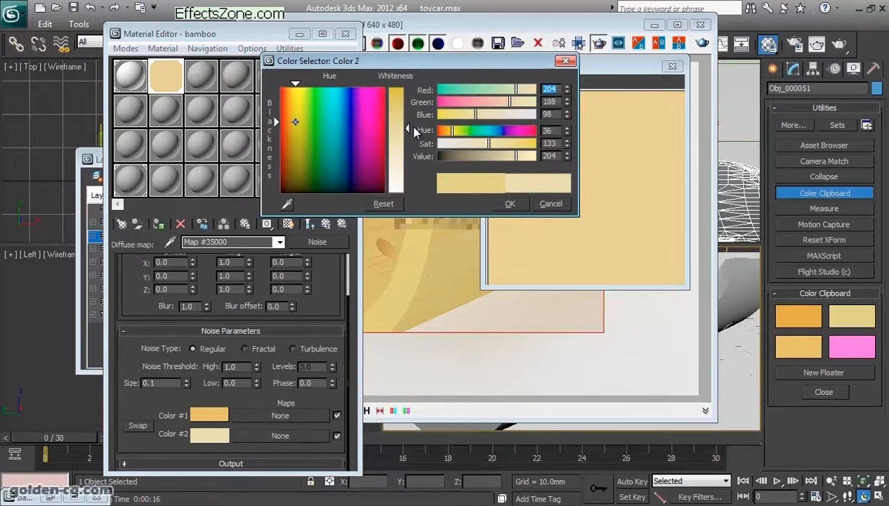
left_click(510, 203)
- Check the tube's cut edge in the frame buffer, switch the diffuse Noise type to Fractal, and return to Material #95
left_click(429, 261)
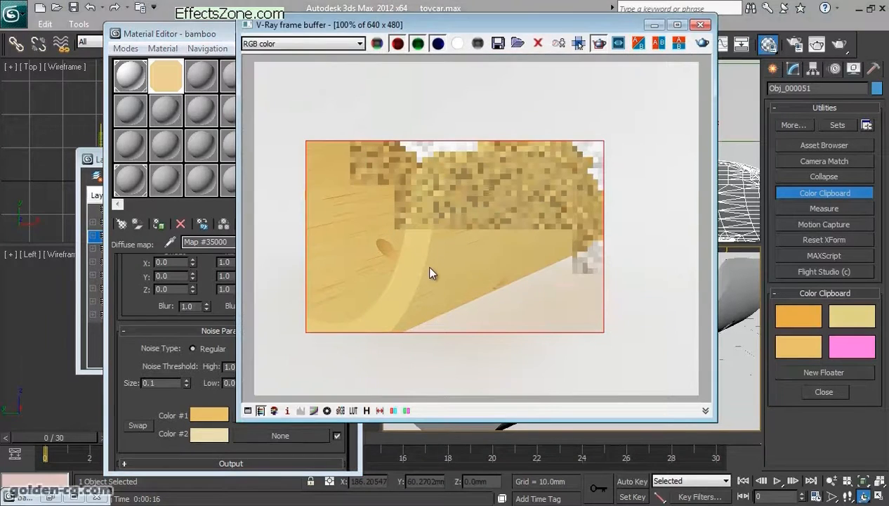
left_click(134, 376)
left_click(244, 349)
left_click(326, 224)
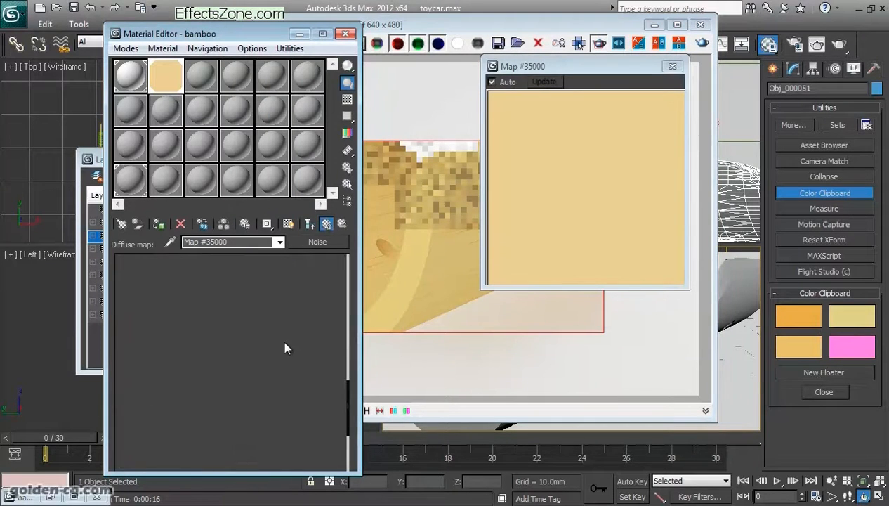
- Set the Bump map amount of Material #95 to 150
double_click(184, 440)
type("150")
key("Return")
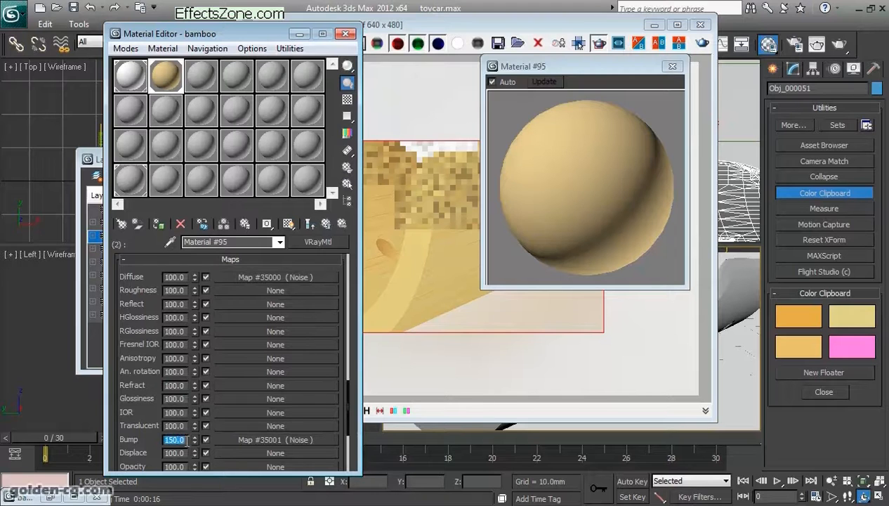
- Limit the render region to a narrow area around the tube's cut edge and render it again
left_click(614, 189)
left_click(454, 264)
left_click_drag(333, 172, 445, 328)
left_click(701, 43)
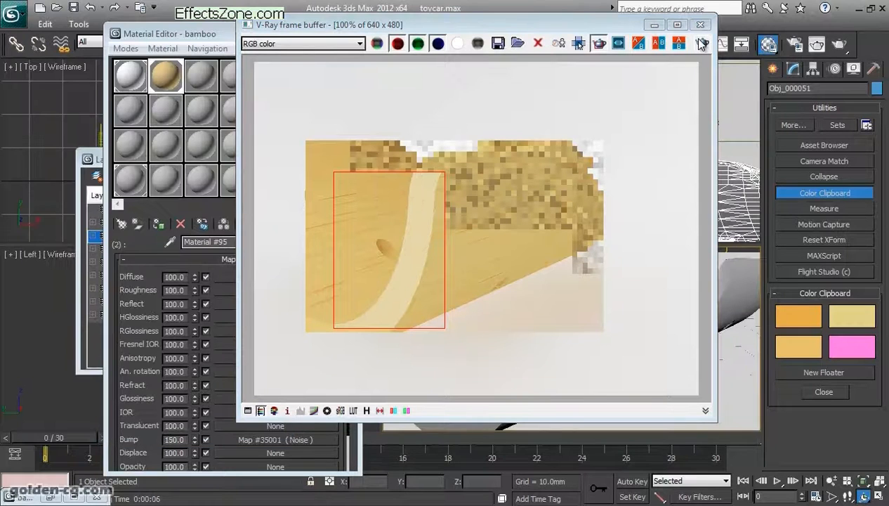
- Inspect the rendered cut edge enlarged in the frame buffer, close the buffer, and return to Material #95's basic parameters
scroll(428, 258, "up", 1)
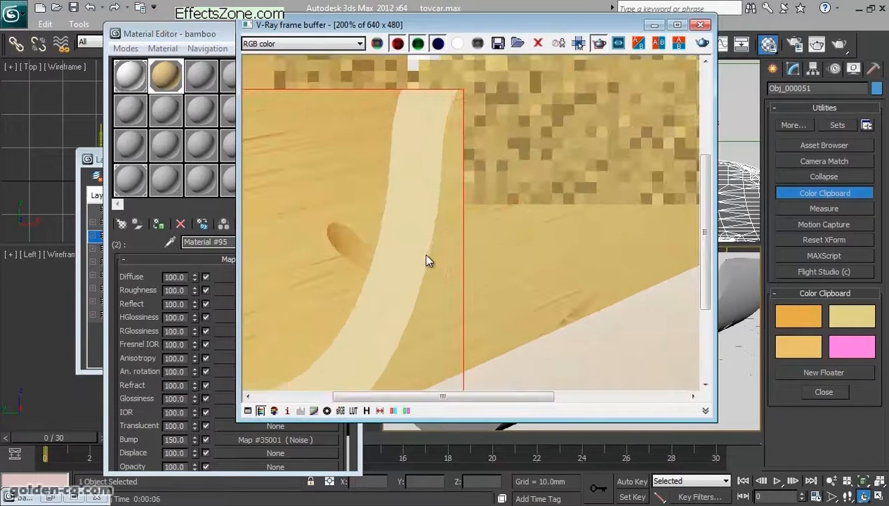
double_click(521, 27)
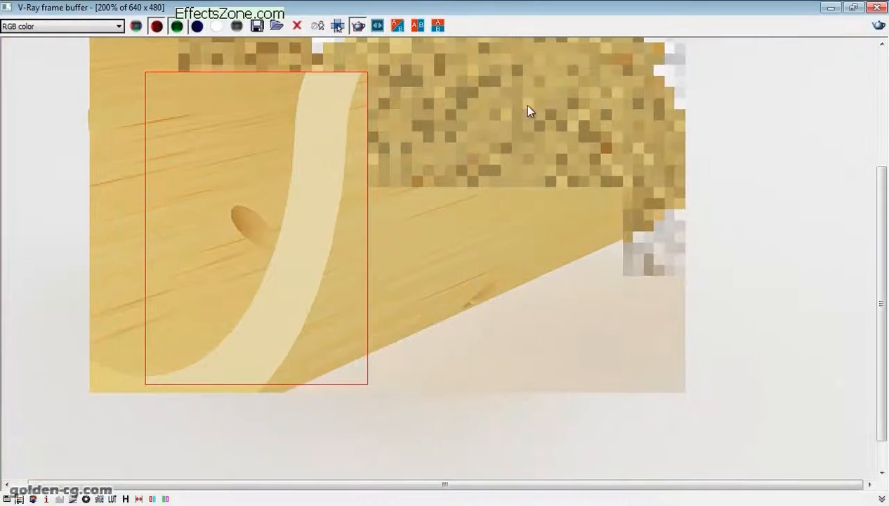
double_click(555, 8)
scroll(525, 234, "down", 1)
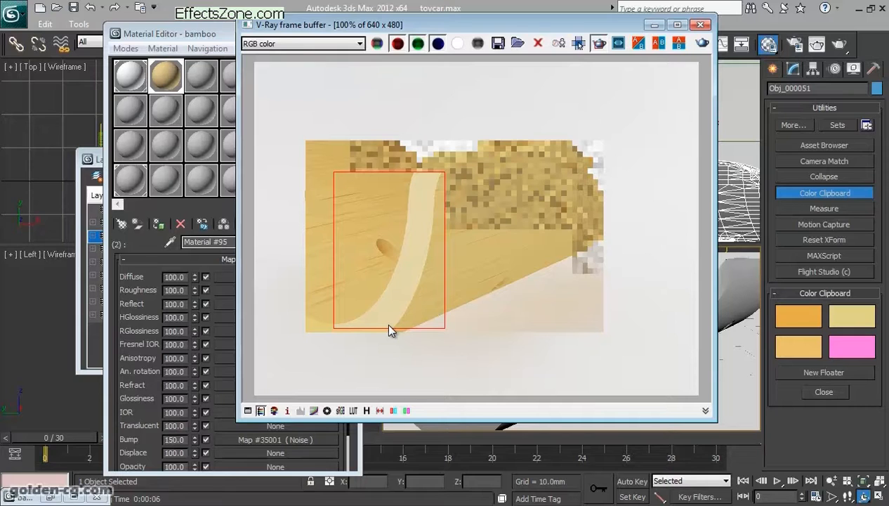
left_click(700, 25)
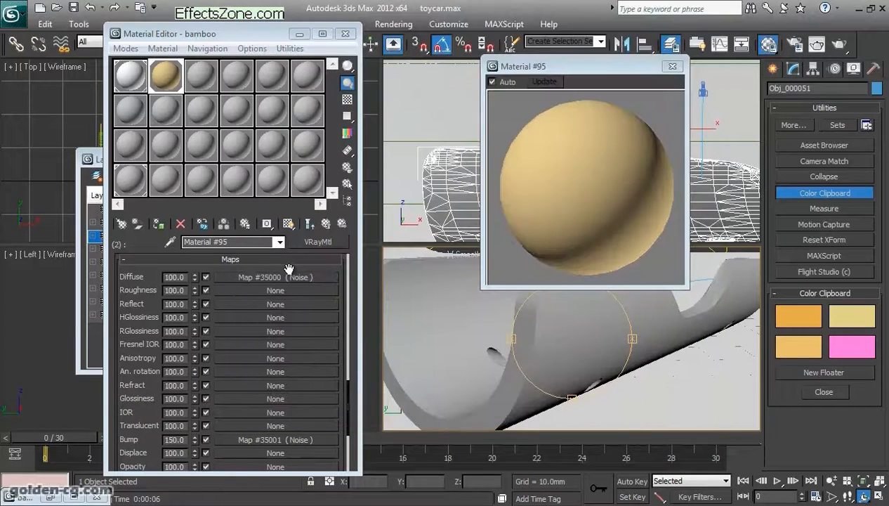
scroll(292, 388, "down", 10)
scroll(291, 388, "up", 10)
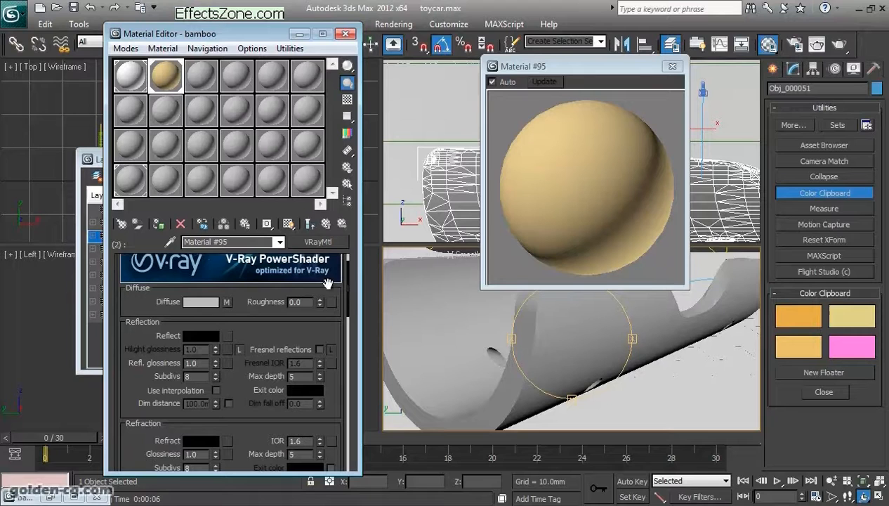
- Render the bamboo body through Camera001, inspect the full image and the render history in the frame buffer, and close the buffer
left_click(672, 66)
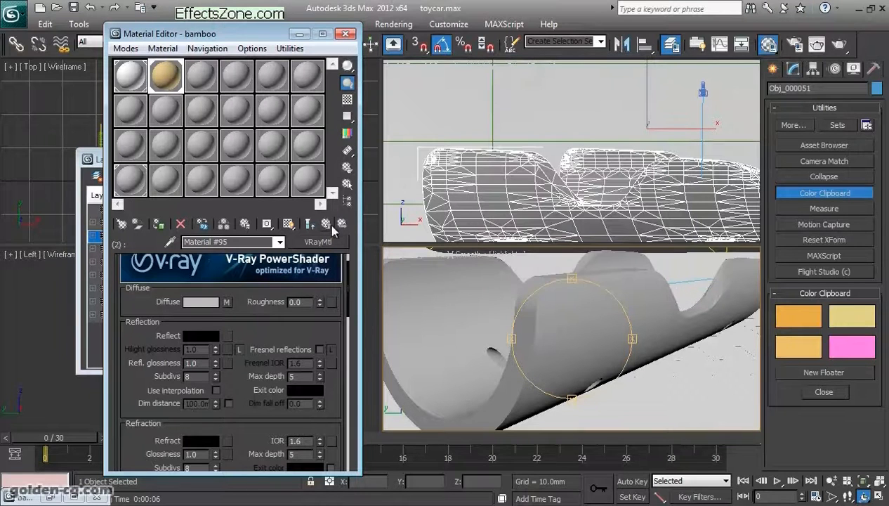
right_click(468, 331)
key("c")
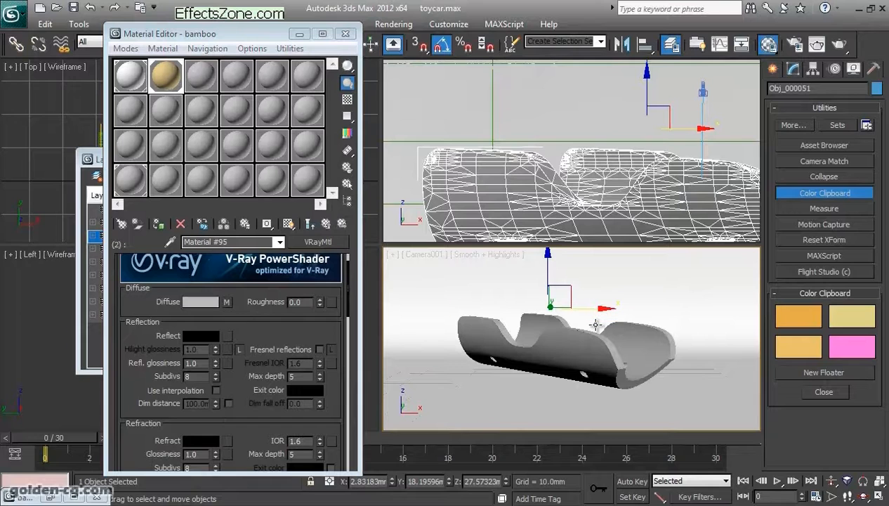
key("shift+q")
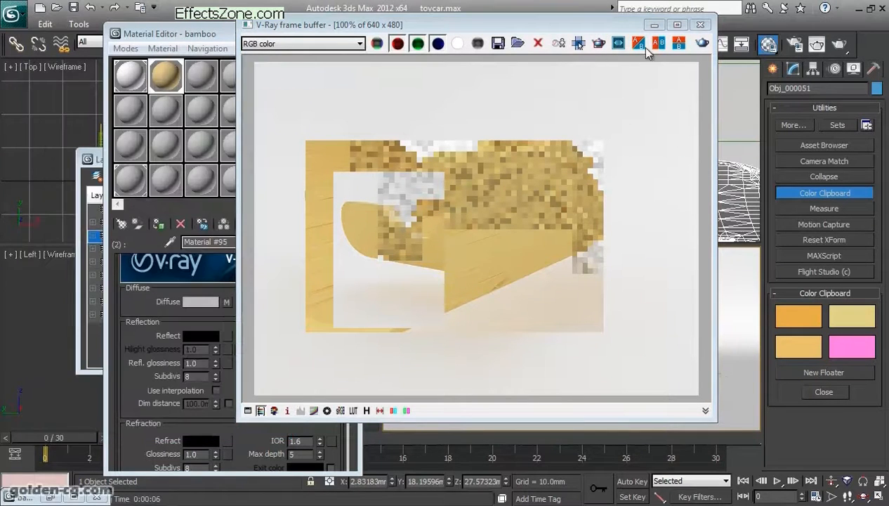
left_click(702, 43)
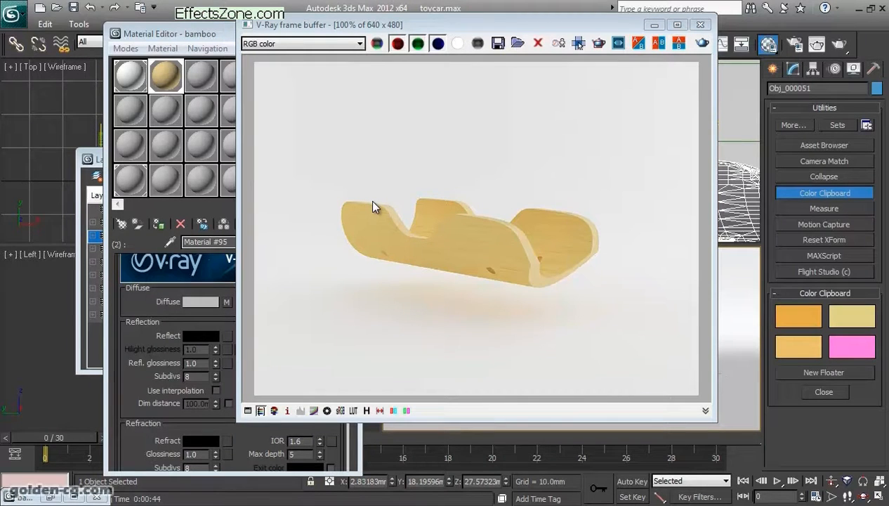
left_click(366, 411)
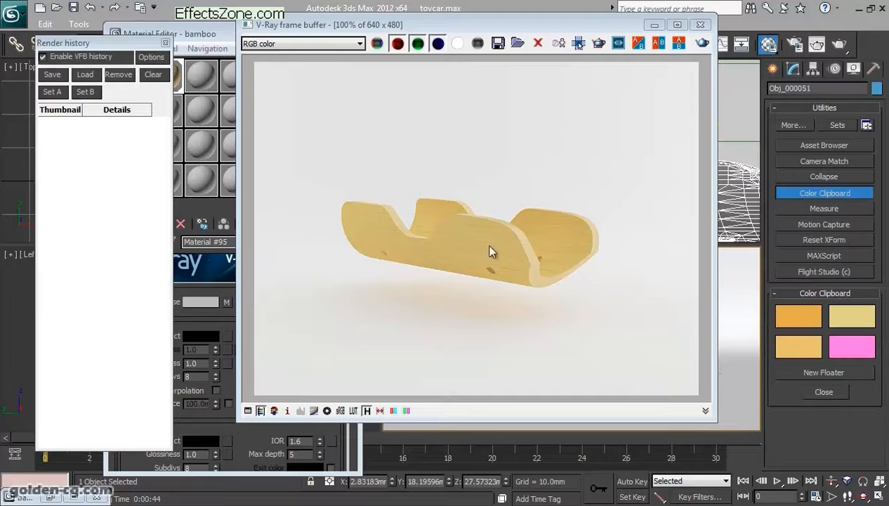
left_click(700, 25)
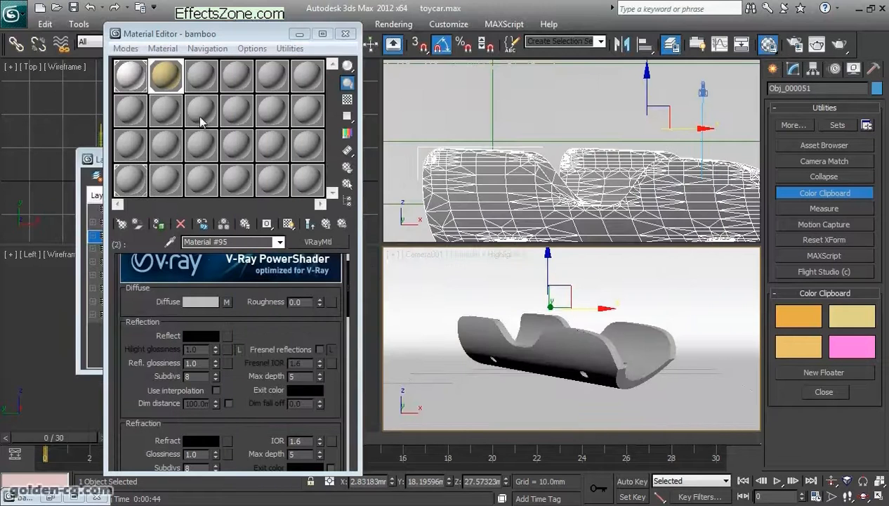
- Change the material in the third sample slot from Standard to VRayMtl
left_click(195, 83)
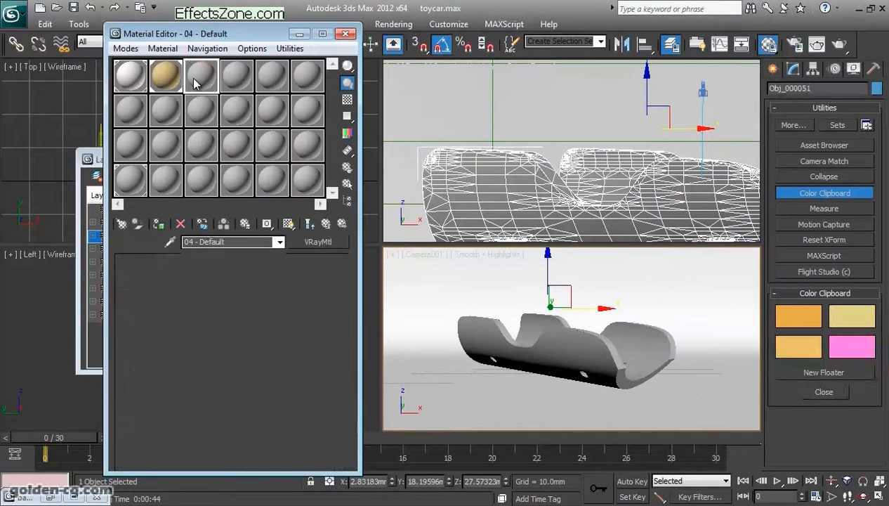
left_click(246, 242)
left_click(315, 242)
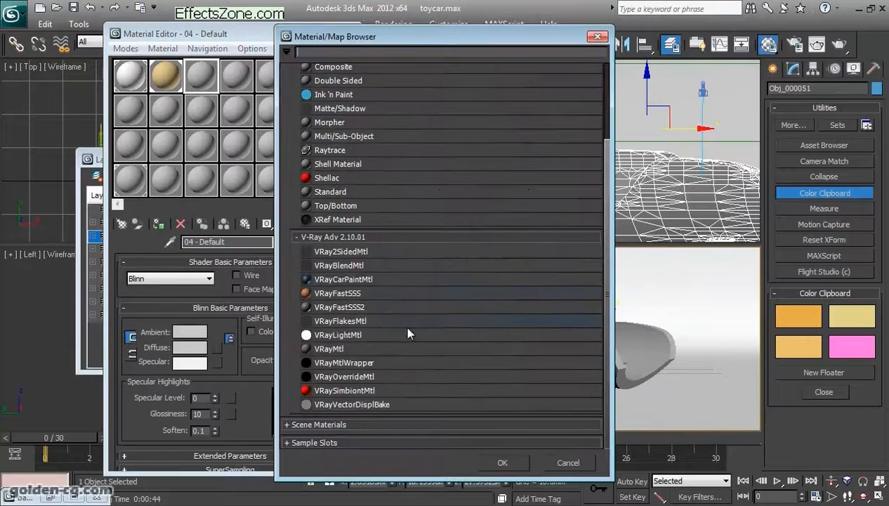
double_click(363, 348)
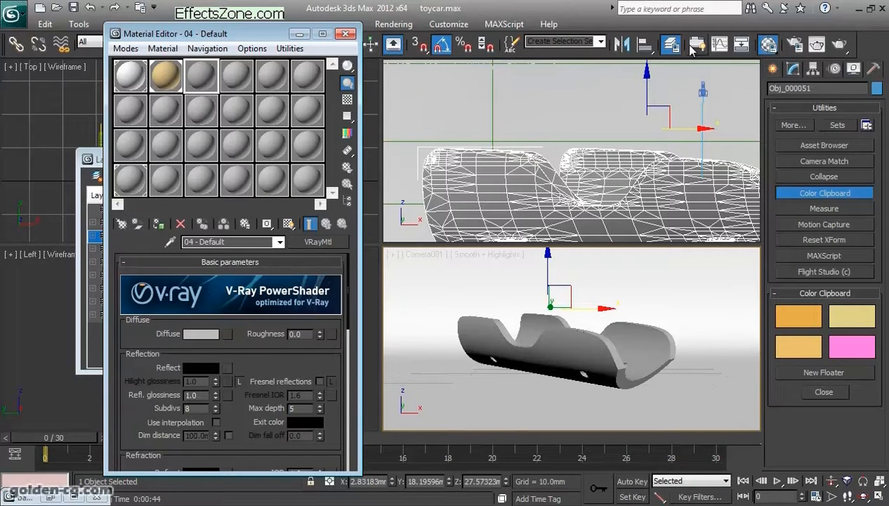
- Unhide the Glass layer and select the car's glass cabin object in the camera view
left_click_drag(259, 34, 521, 47)
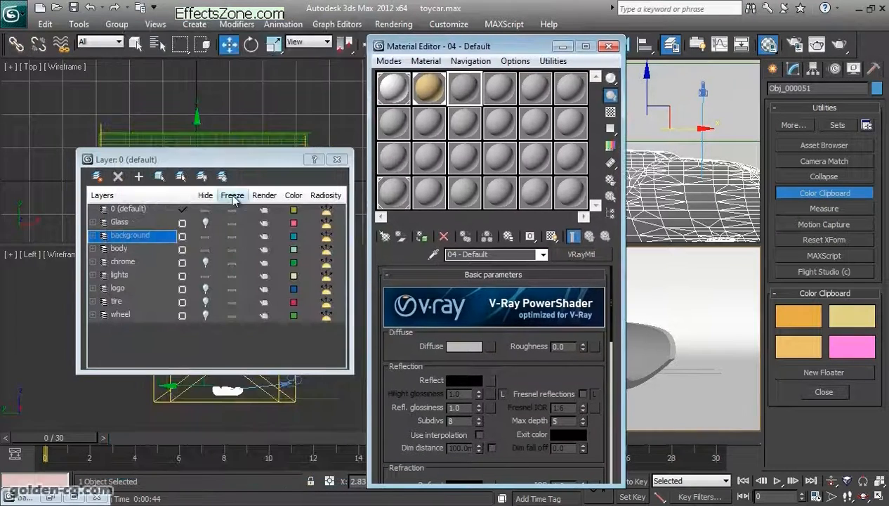
left_click(205, 223)
left_click_drag(518, 47, 335, 49)
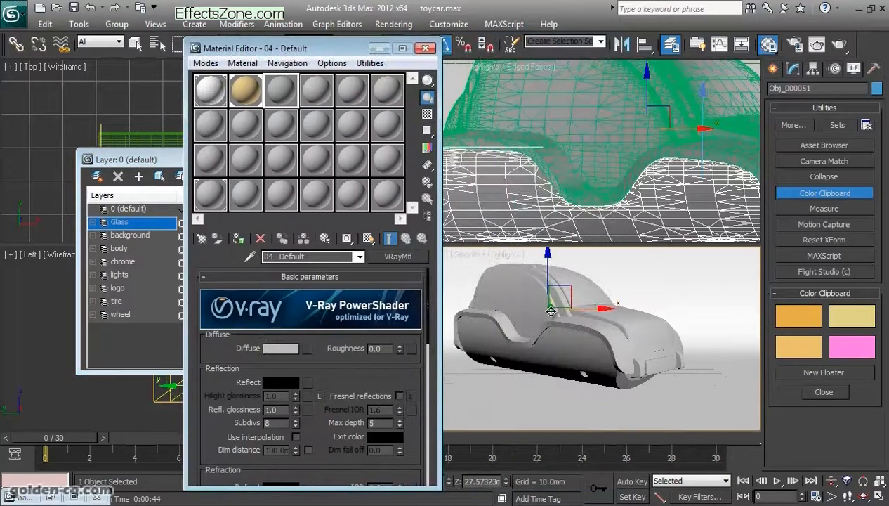
left_click(523, 292)
- Hide the body layer and close the minimized bamboo_offset.jpg display window, keeping the Material Editor at hand
left_click(252, 99)
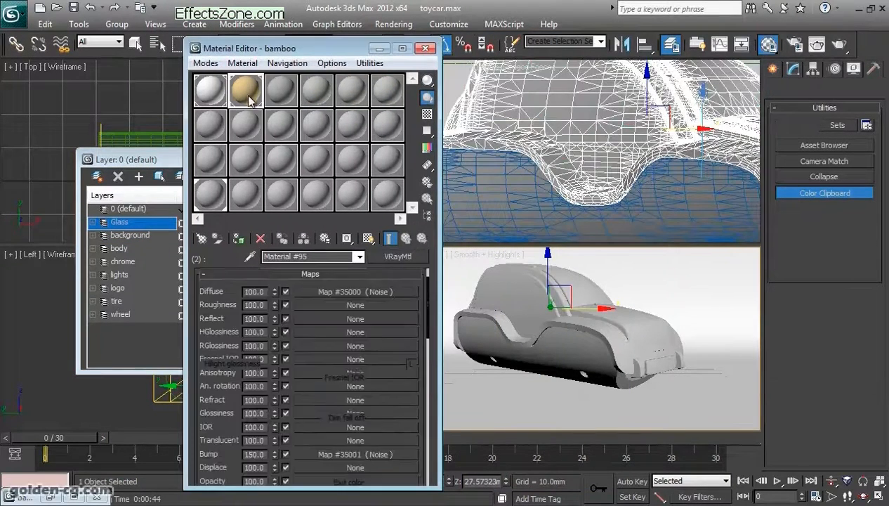
left_click(380, 49)
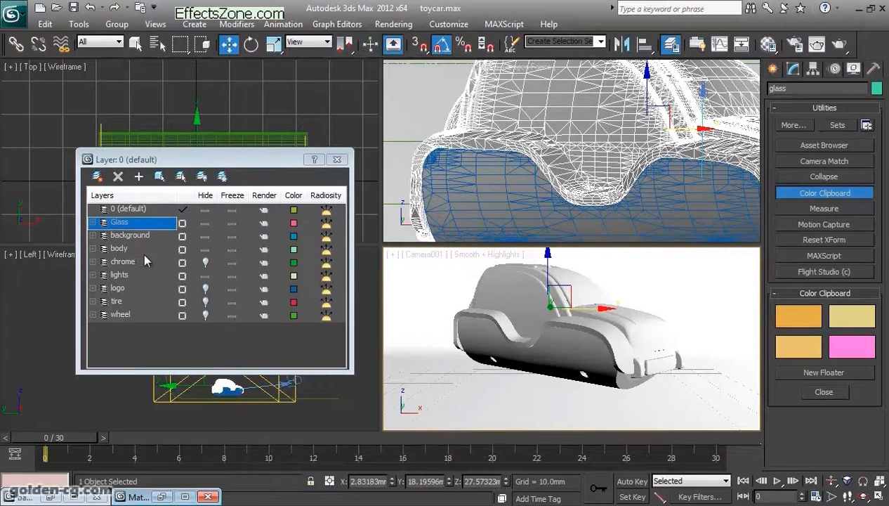
left_click(204, 249)
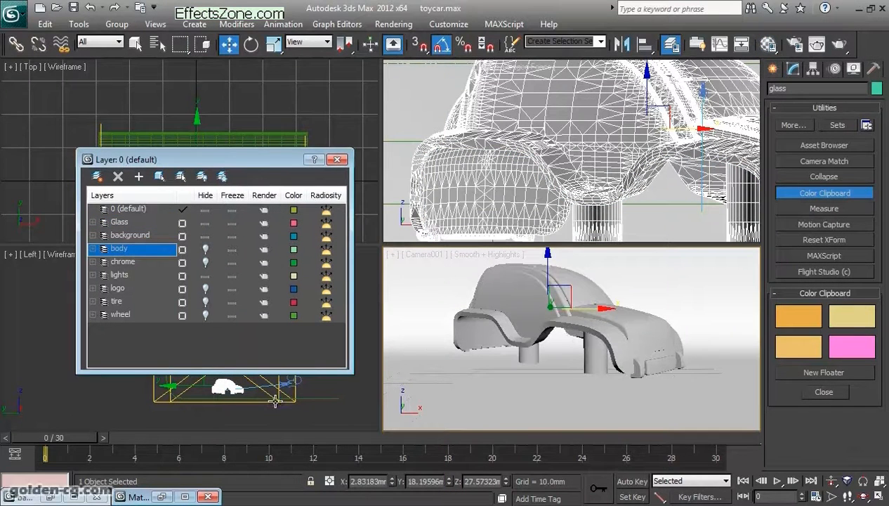
left_click(51, 496)
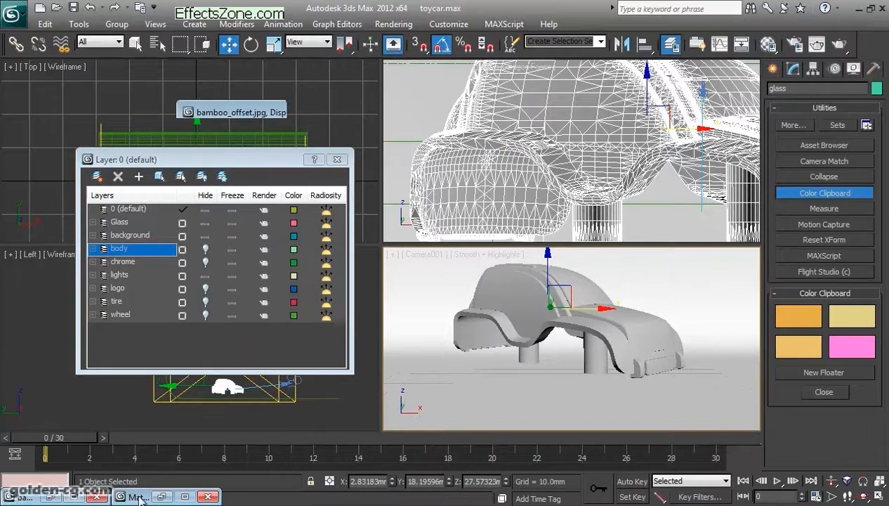
left_click(703, 112)
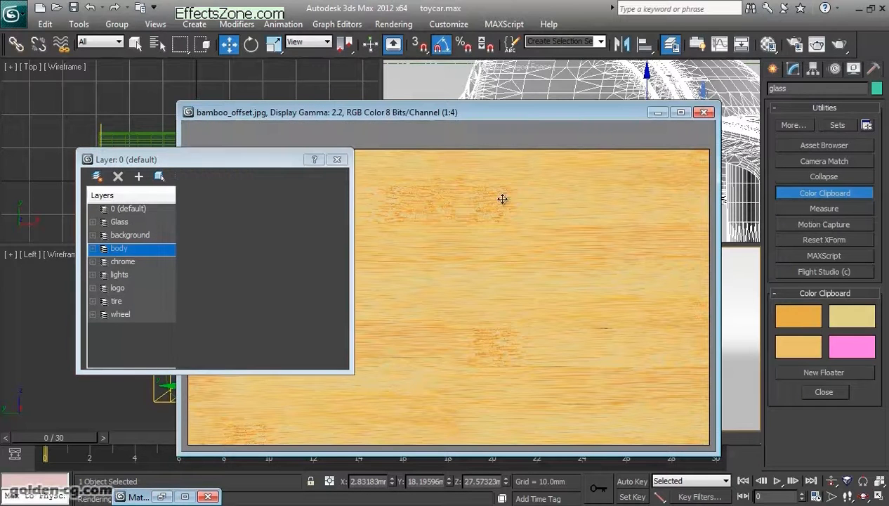
left_click(163, 496)
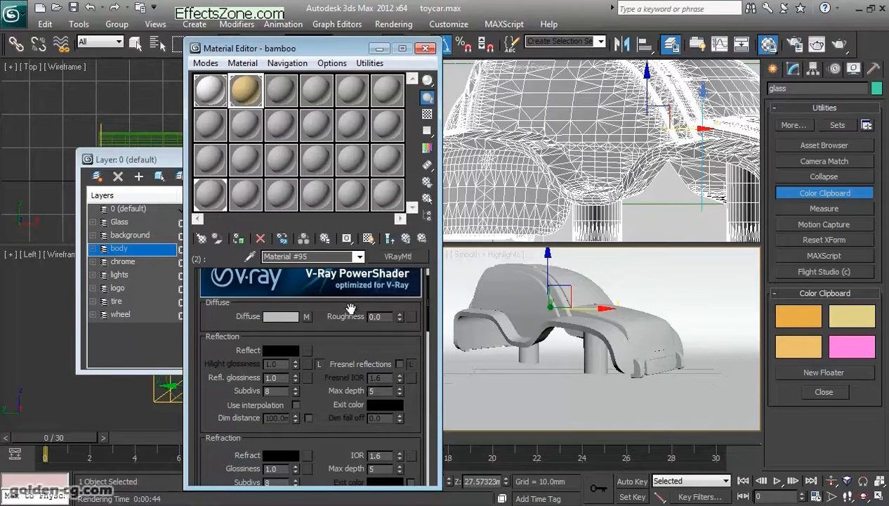
- Rename the new VRayMtl material in the third sample slot as glass
left_click(278, 97)
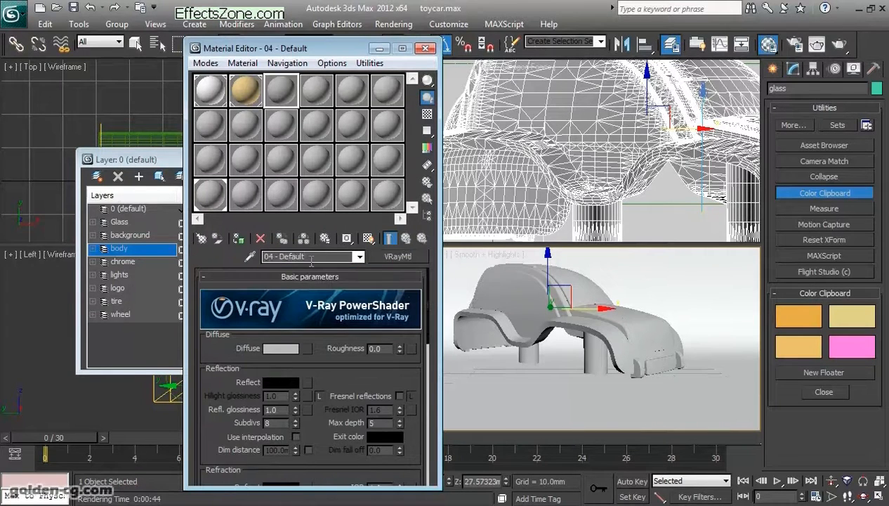
left_click_drag(307, 257, 200, 263)
type("glass")
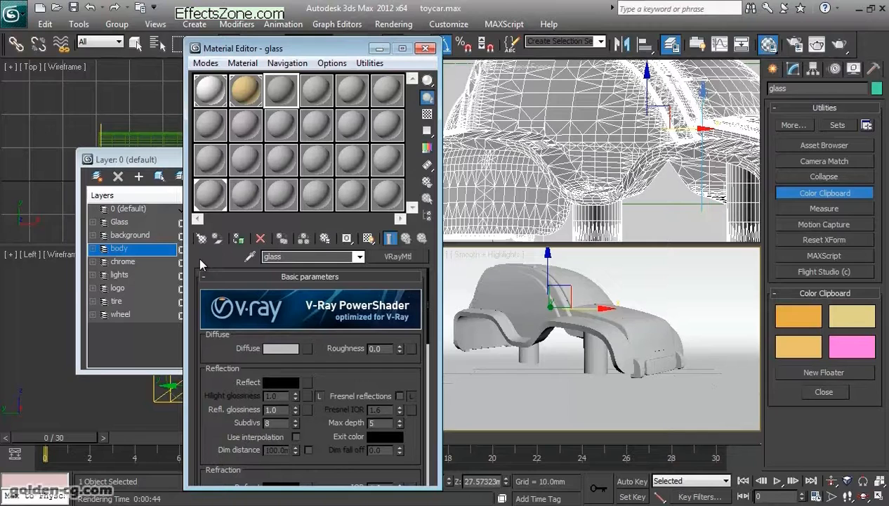
- Set the glass material's diffuse color to yellow-green with Red 132, Green 174, Blue 0
left_click(279, 348)
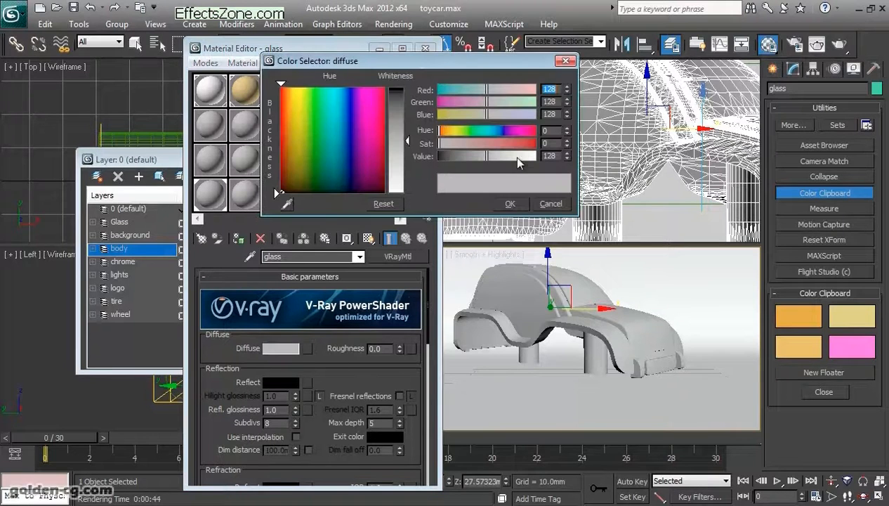
mouse_move(305, 128)
left_mouse_down()
mouse_move(303, 119)
mouse_move(305, 133)
left_mouse_up()
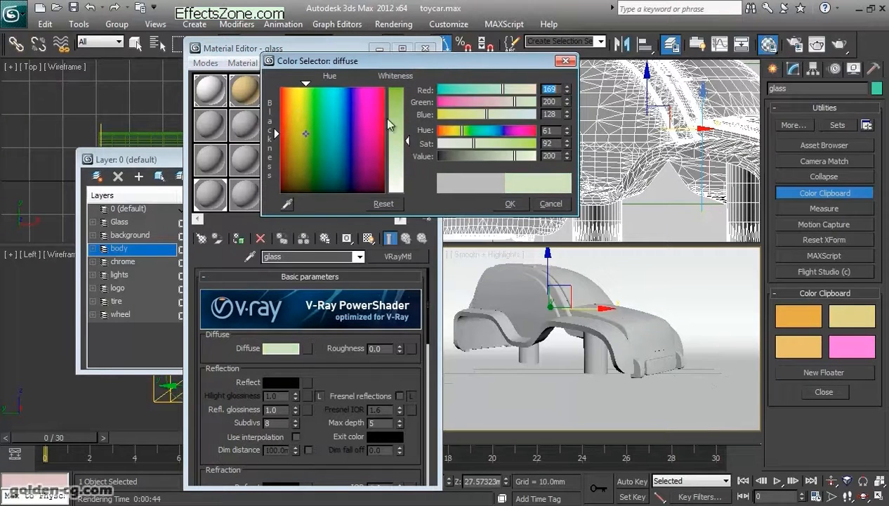
left_click_drag(407, 141, 407, 86)
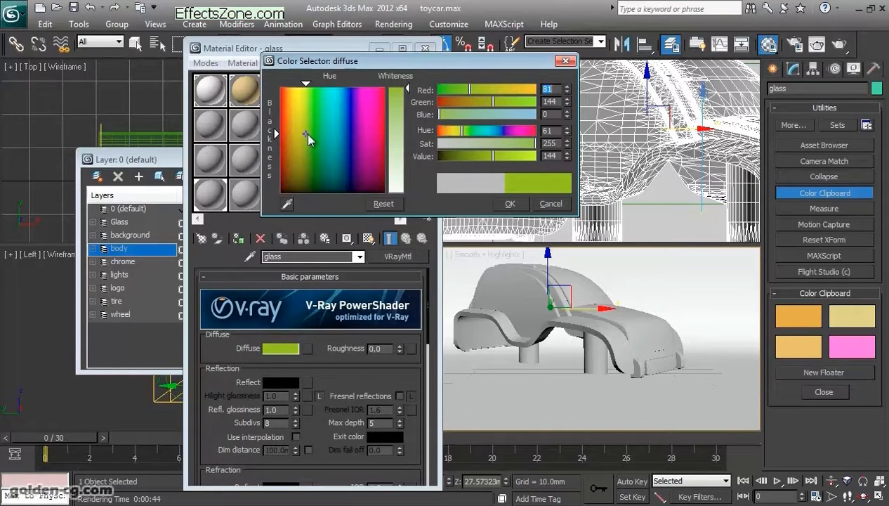
mouse_move(304, 132)
left_mouse_down()
mouse_move(309, 128)
mouse_move(317, 144)
mouse_move(318, 127)
mouse_move(302, 128)
left_mouse_up()
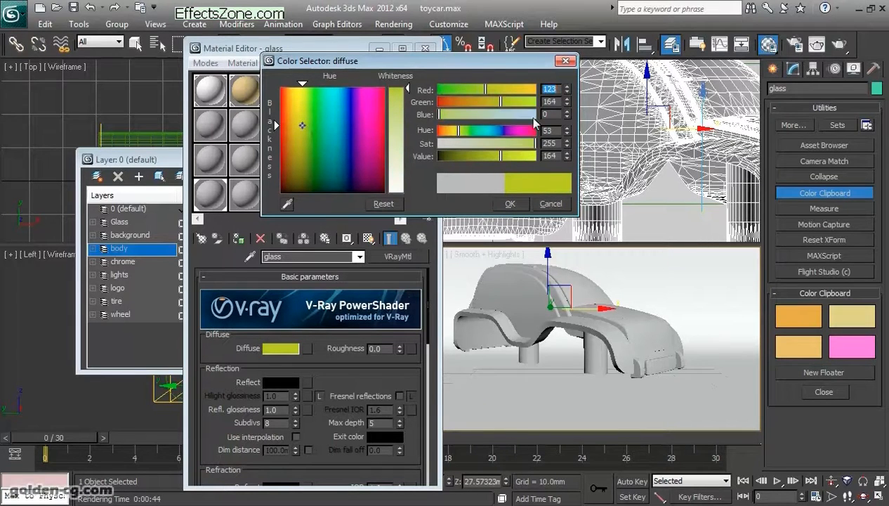
mouse_move(486, 90)
left_mouse_down()
mouse_move(477, 91)
mouse_move(505, 106)
left_mouse_up()
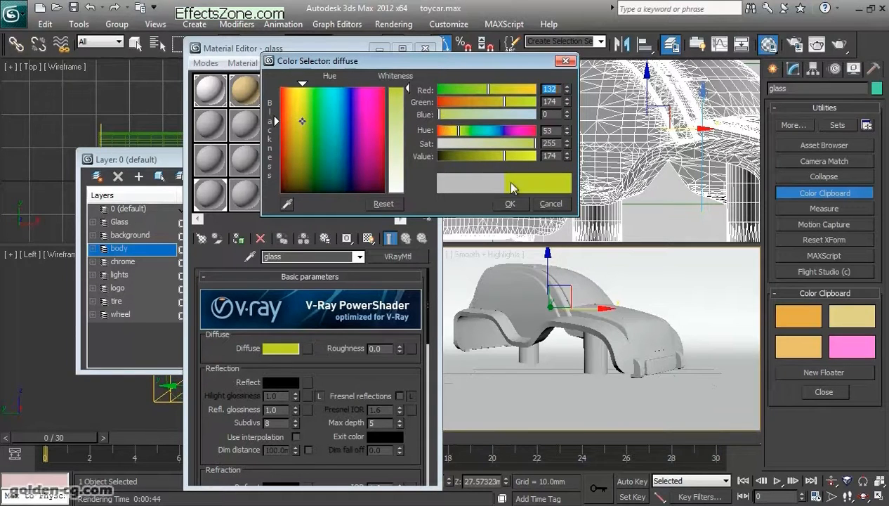
left_click(515, 205)
- Set the glass material's Reflect color to a gray of value 138 and enable Fresnel reflections
left_click_drag(326, 356, 319, 297)
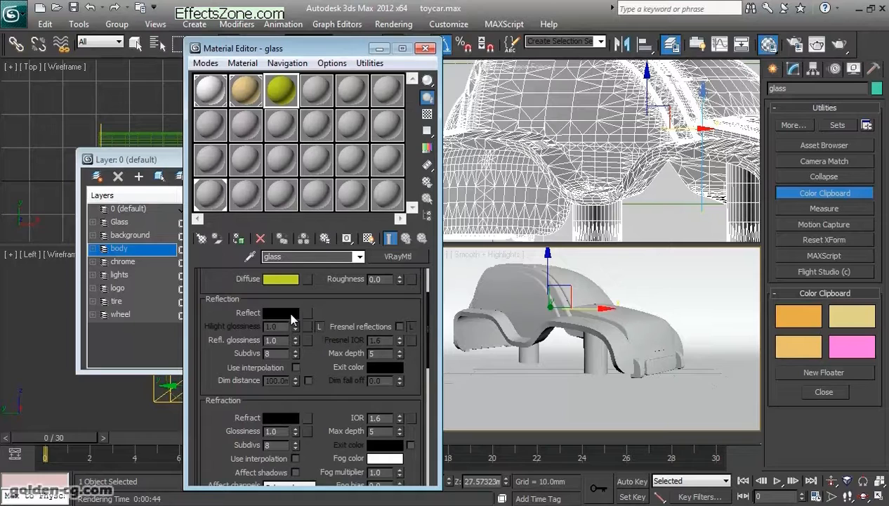
left_click(292, 314)
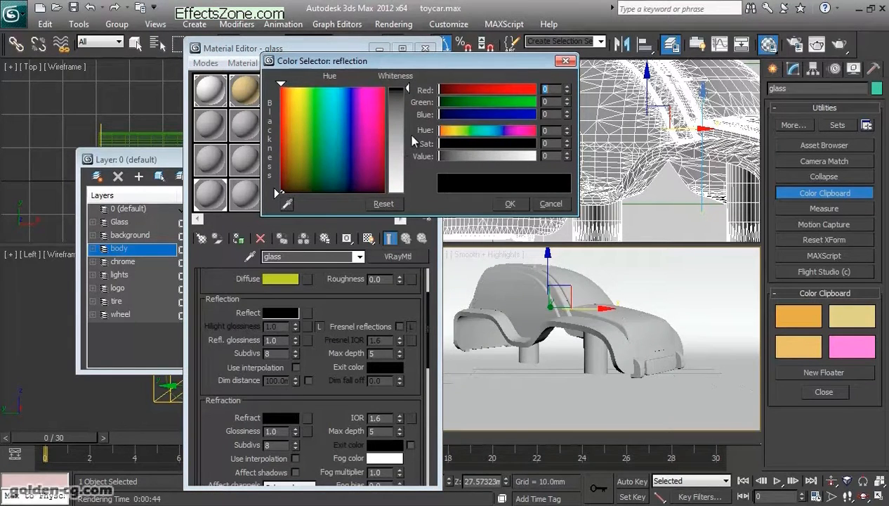
left_click_drag(408, 85, 410, 143)
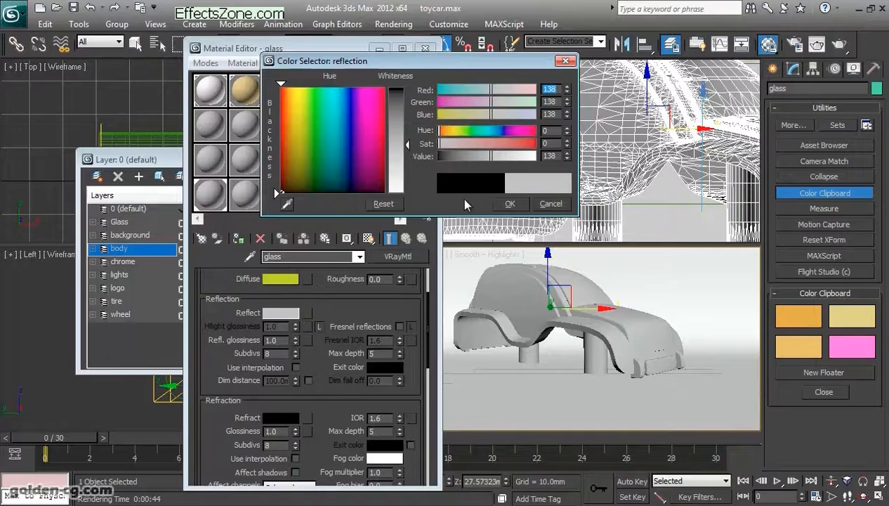
left_click(509, 203)
left_click(401, 328)
- Set the glass material's refraction IOR to 1.2
left_click_drag(369, 318, 368, 253)
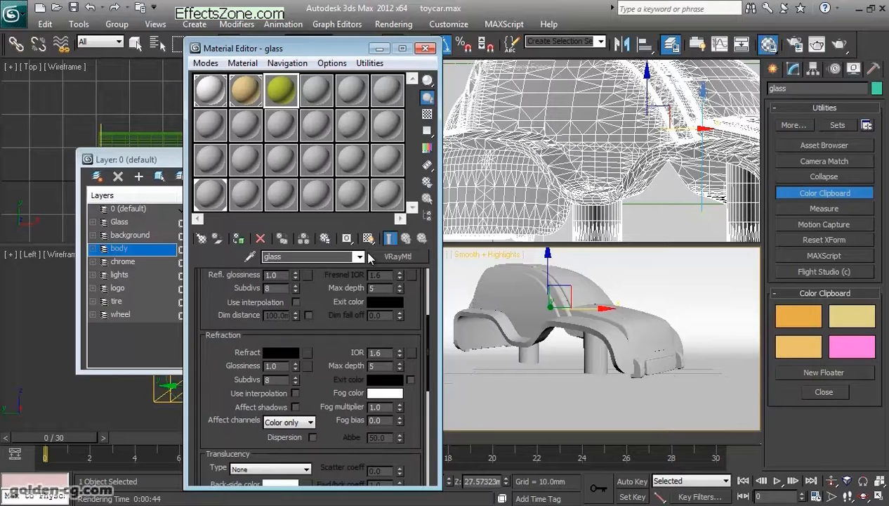
left_click_drag(354, 350, 350, 333)
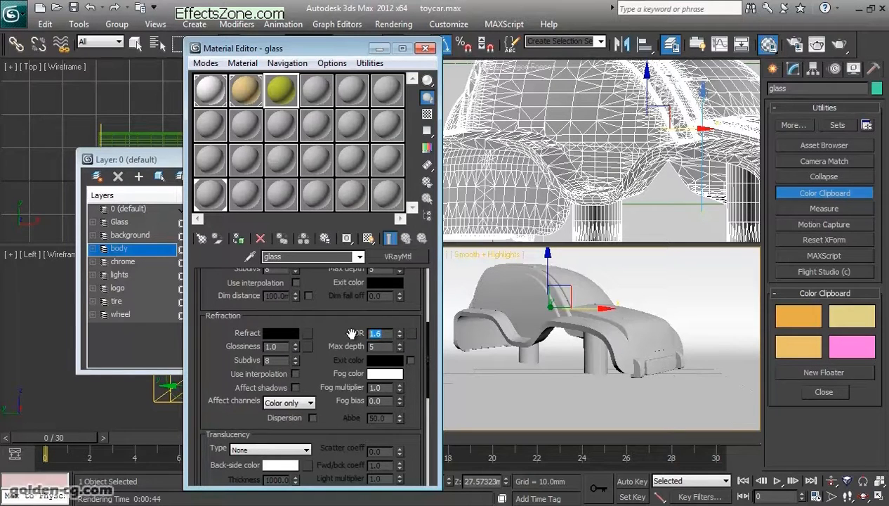
type("1")
key("Return")
- Show the glass sample on a checkered background in an enlarged preview and turn off Fresnel reflections
left_click(427, 114)
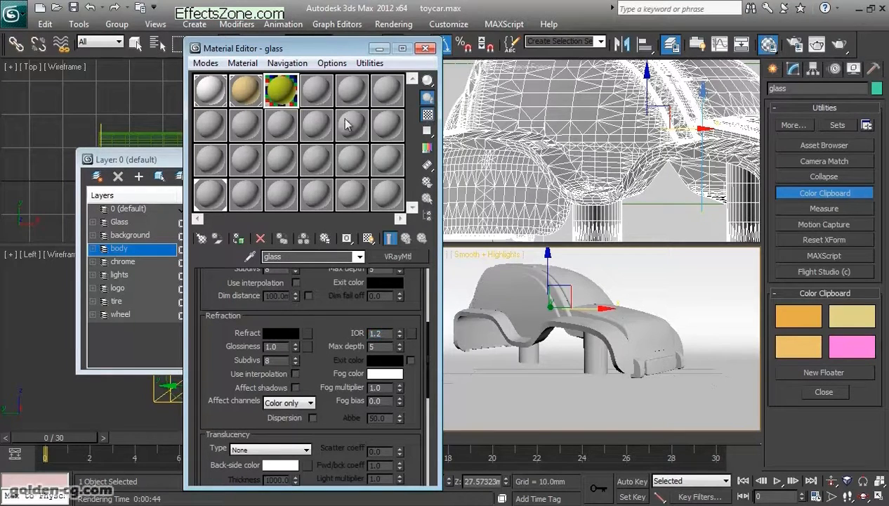
double_click(281, 98)
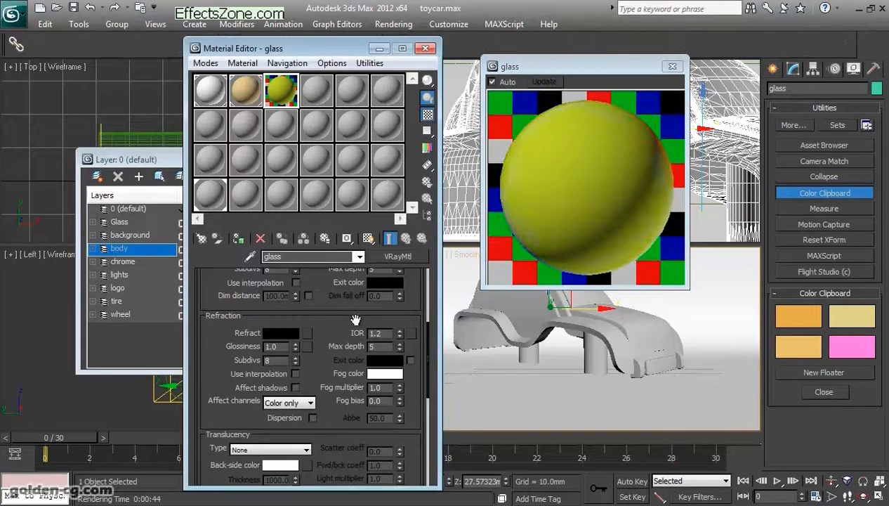
scroll(358, 313, "up", 3)
left_click(399, 335)
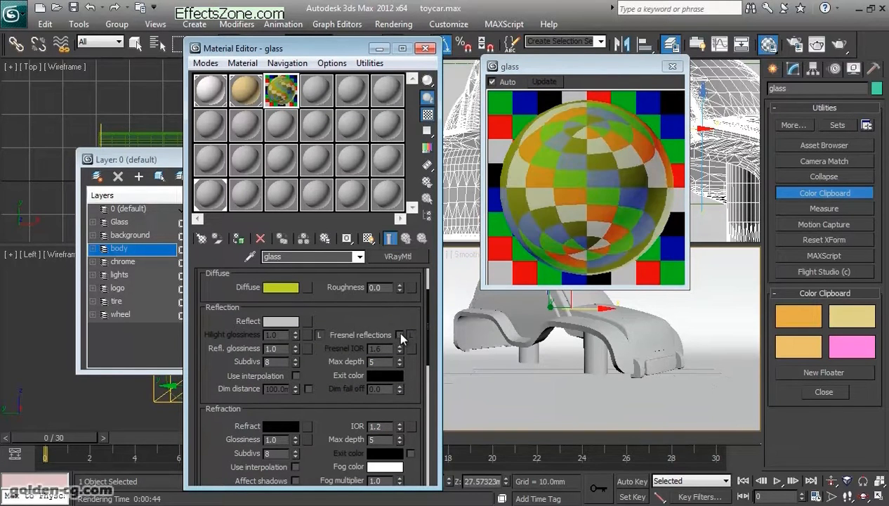
- Try a refraction IOR of 1.5 on the glass material and set it back to 1.2
scroll(342, 326, "down", 5)
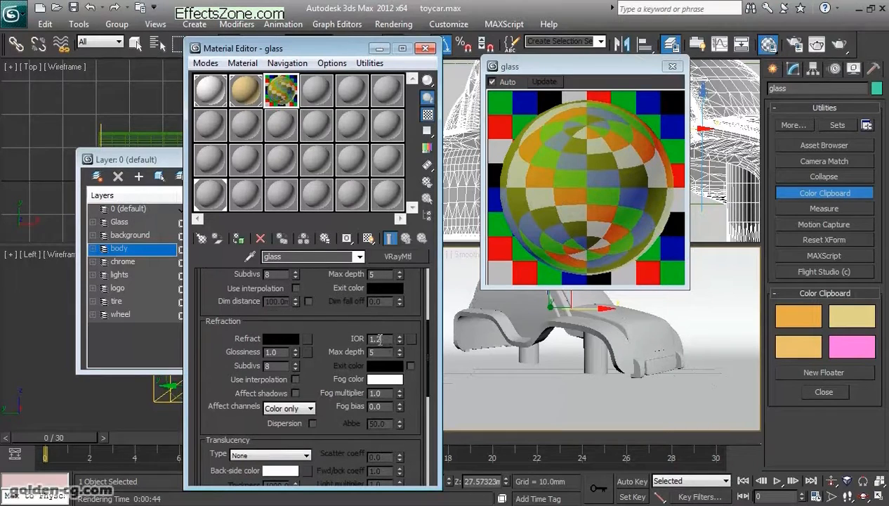
double_click(377, 338)
left_click_drag(337, 317, 335, 295)
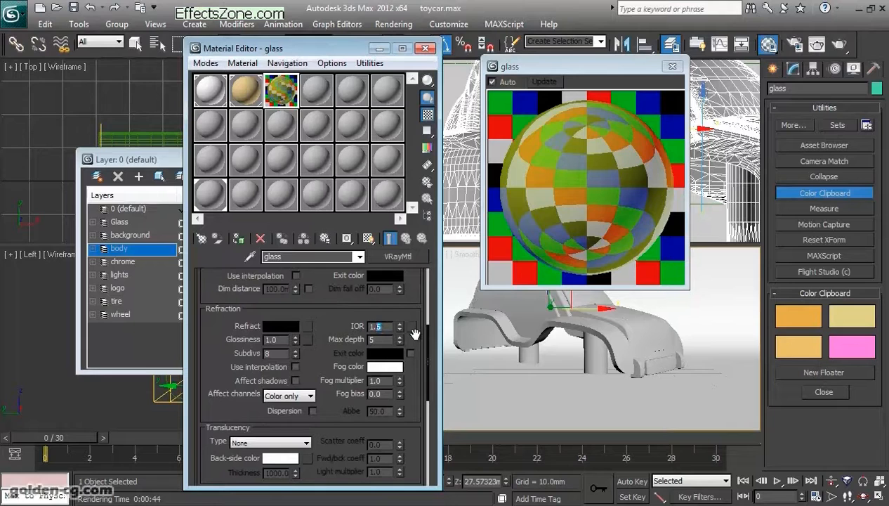
key("Return")
left_click_drag(351, 306, 353, 398)
left_click_drag(417, 330, 422, 396)
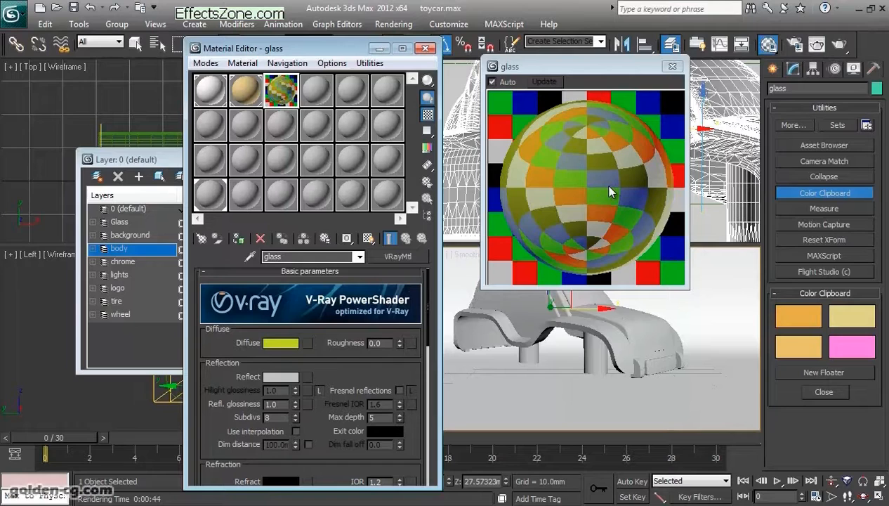
- Turn Fresnel reflections back on for the glass material
scroll(396, 360, "down", 3)
left_click(400, 336)
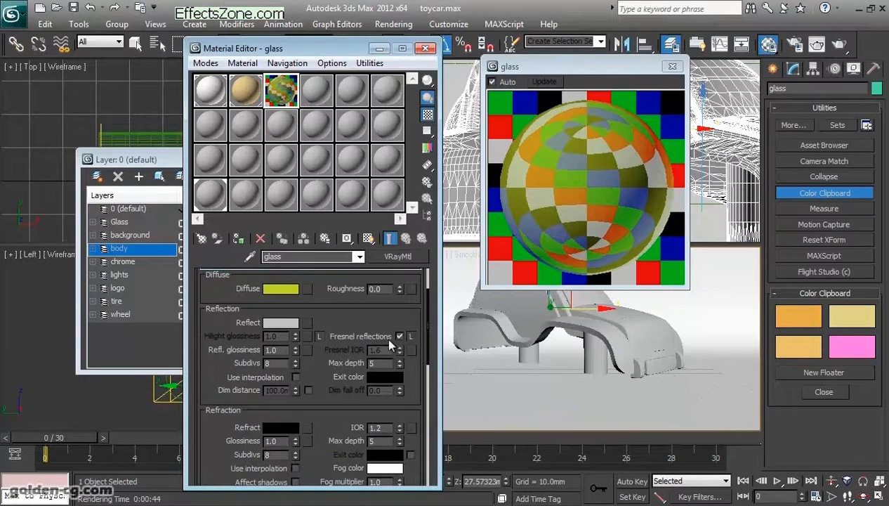
scroll(391, 344, "down", 3)
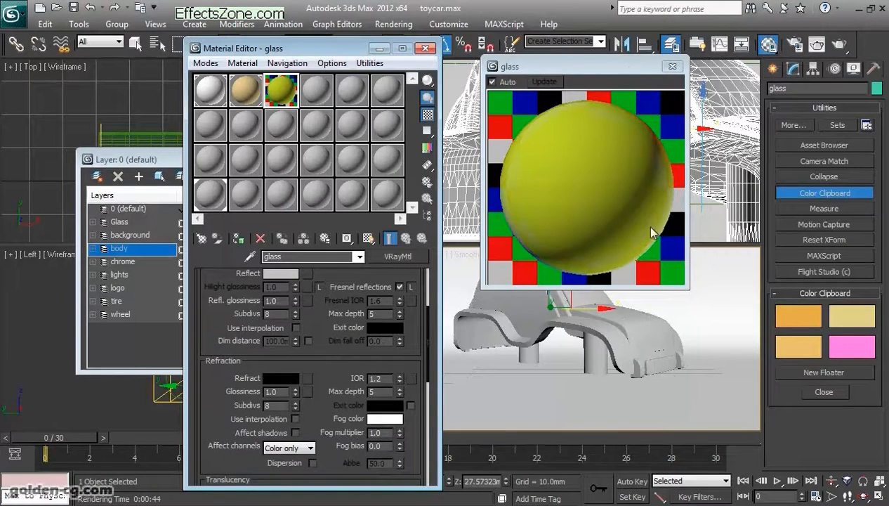
- Assign the glass material to the selected car body and render the scene
left_click_drag(327, 363, 325, 388)
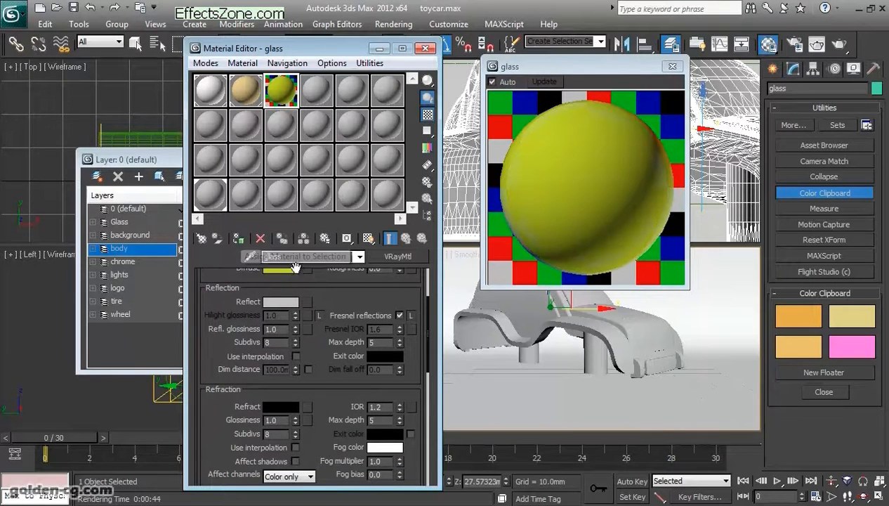
left_click(238, 238)
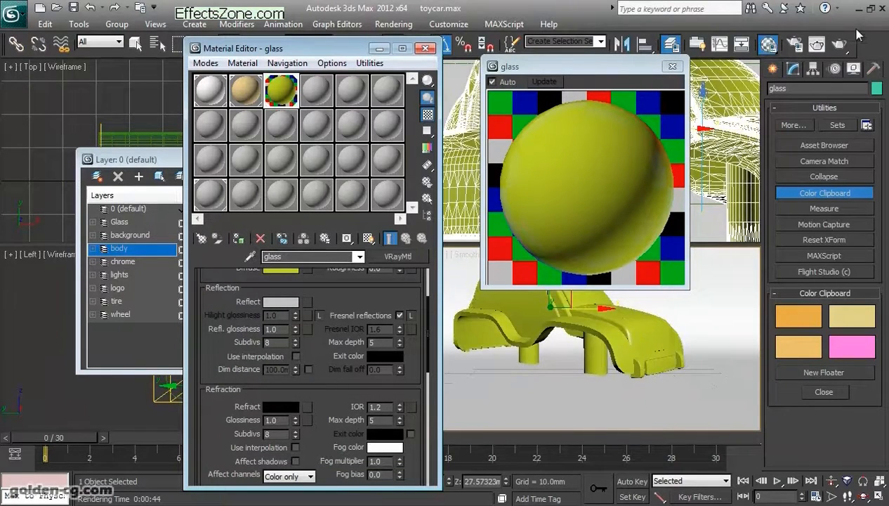
left_click(843, 45)
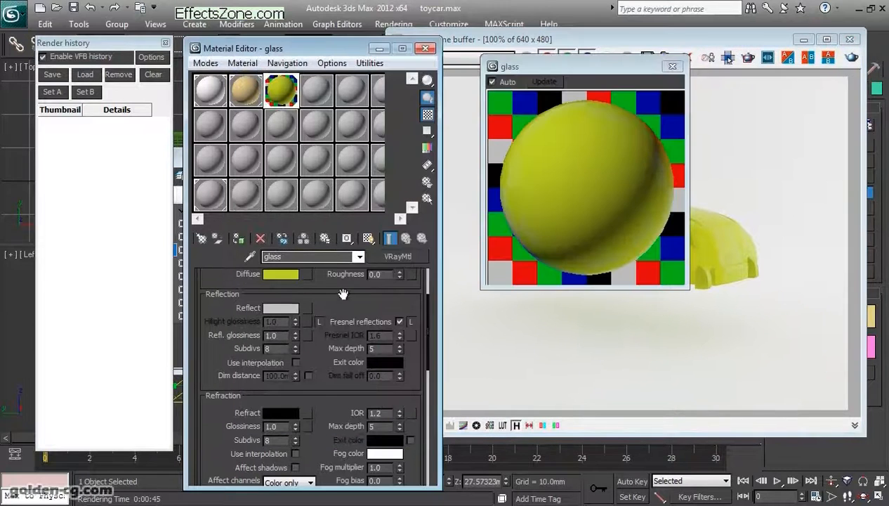
- Set the glass material's Refract color to pure white, with red, green and blue at 255
left_click_drag(342, 294, 343, 226)
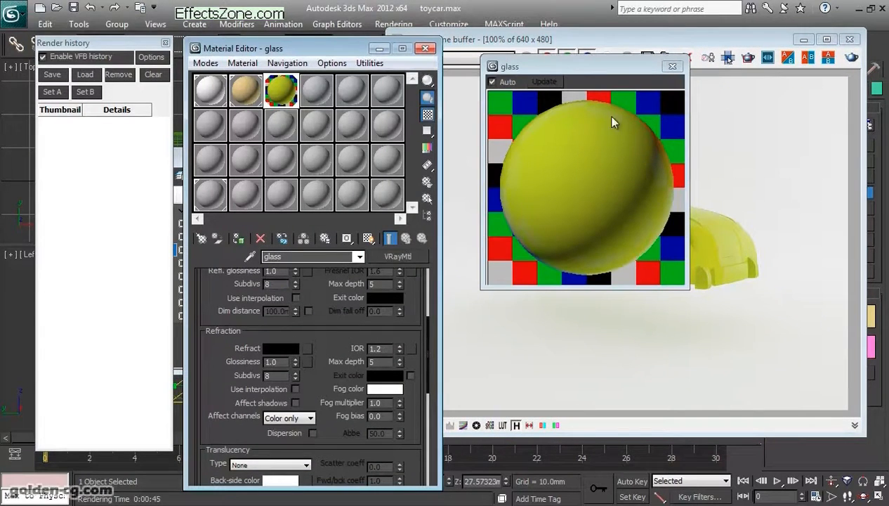
left_click_drag(635, 74, 475, 79)
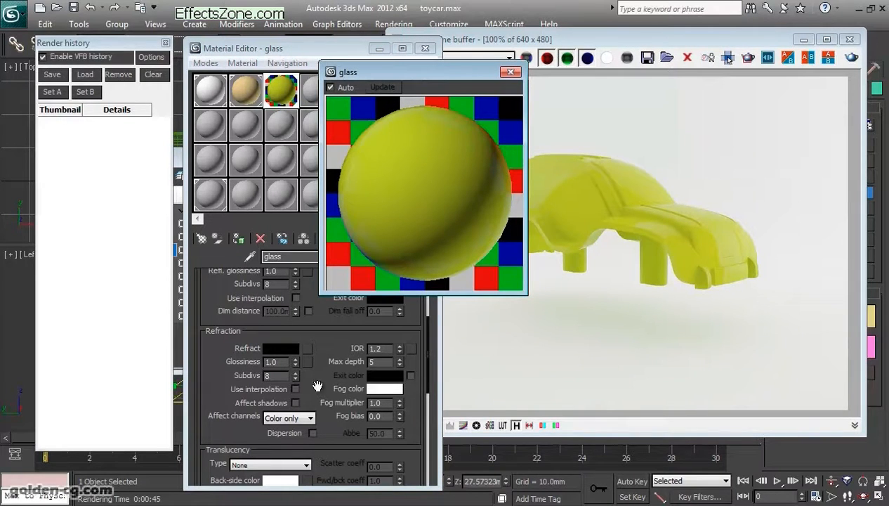
left_click(288, 349)
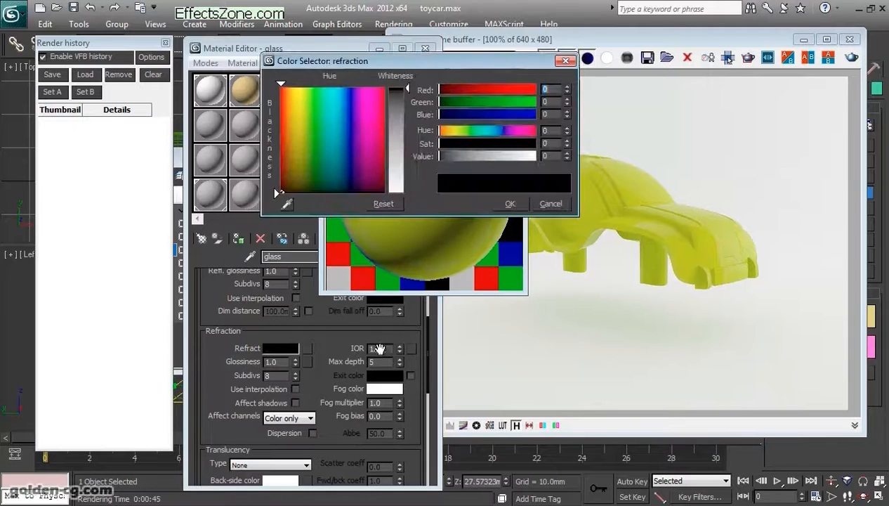
left_click_drag(407, 67, 566, 243)
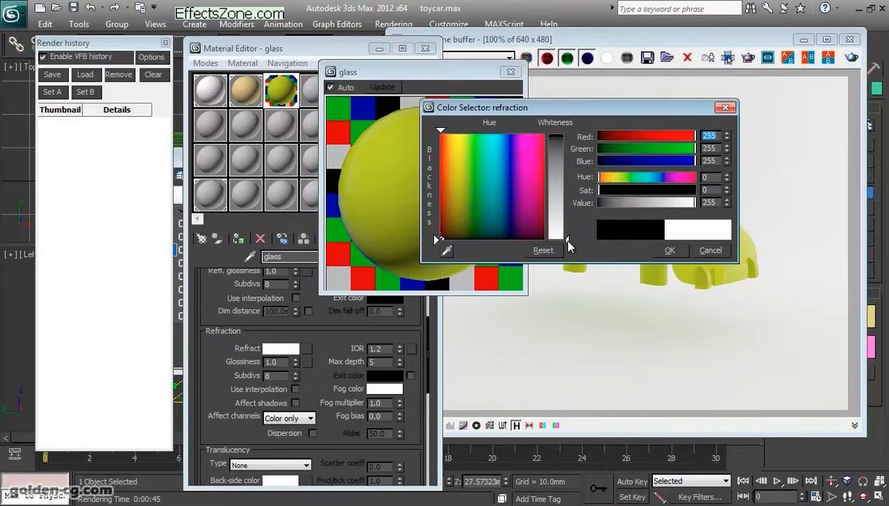
left_click(670, 250)
- Define a render region over the middle of the car body in the frame buffer and render it
left_click(586, 168)
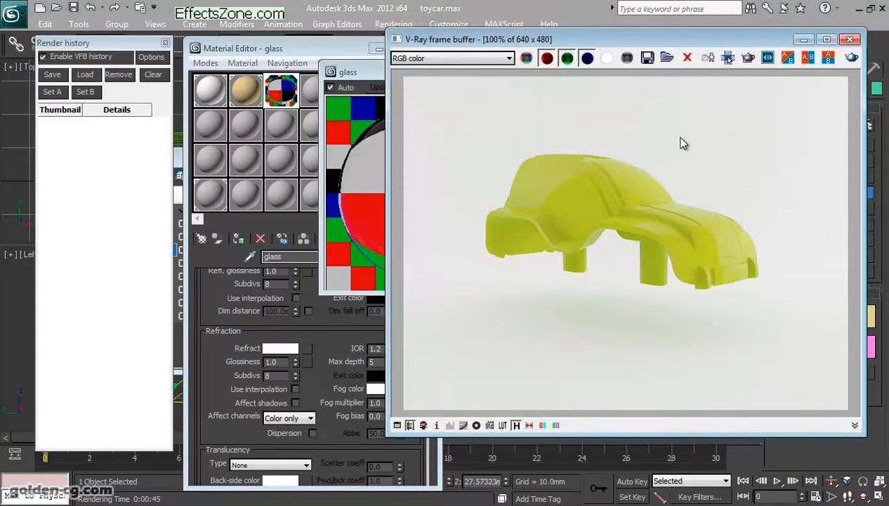
left_click(728, 58)
left_click_drag(547, 144, 664, 279)
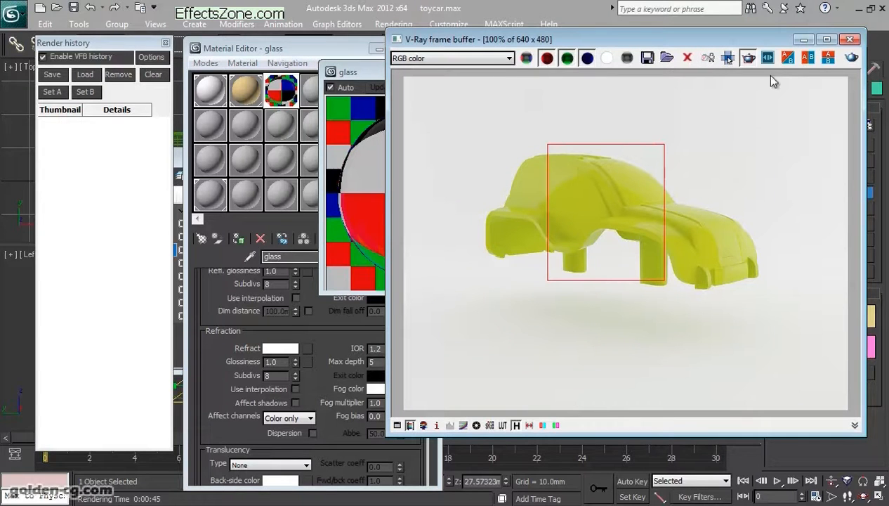
left_click(850, 59)
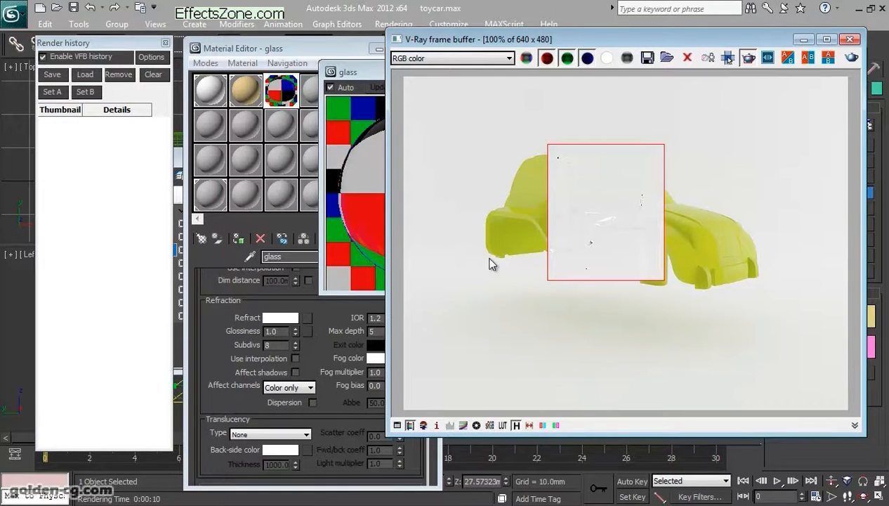
- Review the glass material's diffuse, reflection and refraction settings against its enlarged preview
left_click(330, 299)
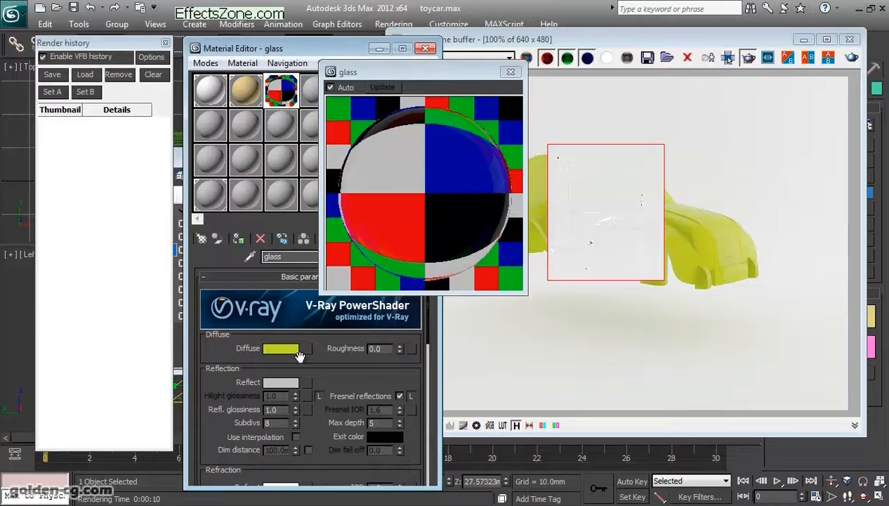
scroll(315, 363, "down", 5)
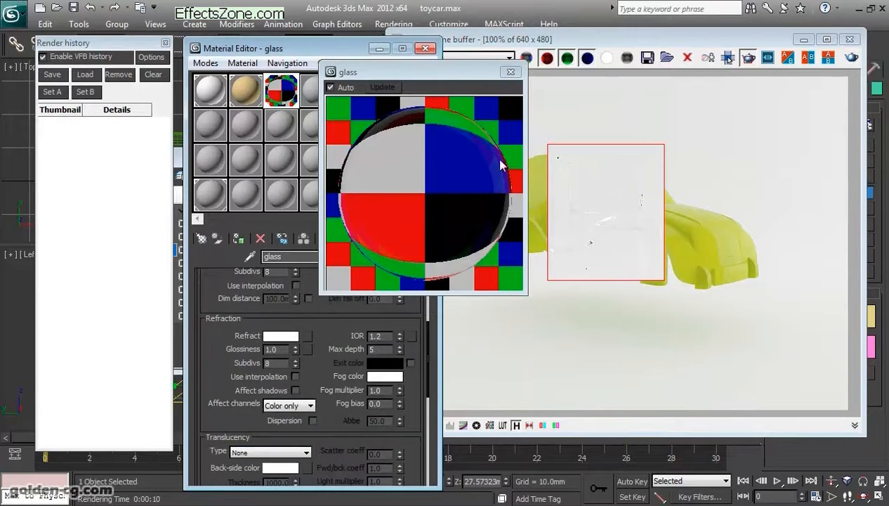
left_click_drag(473, 73, 505, 52)
scroll(326, 324, "up", 5)
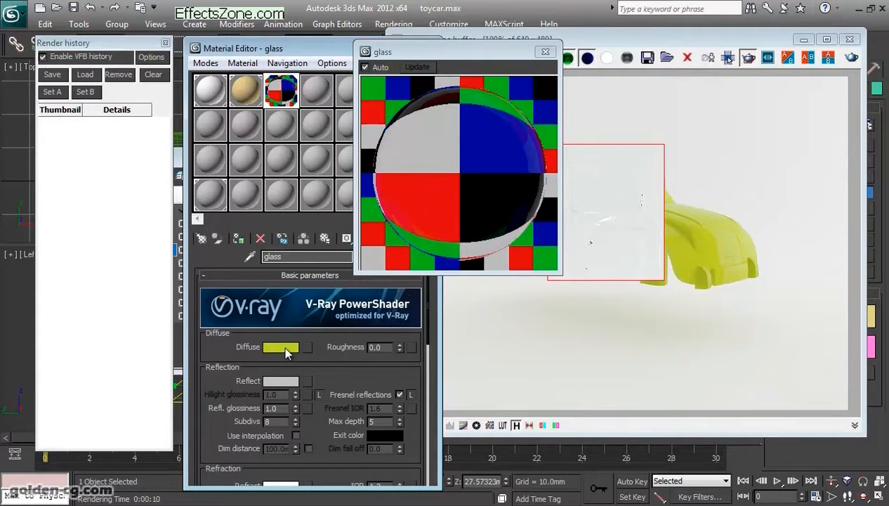
scroll(342, 370, "down", 5)
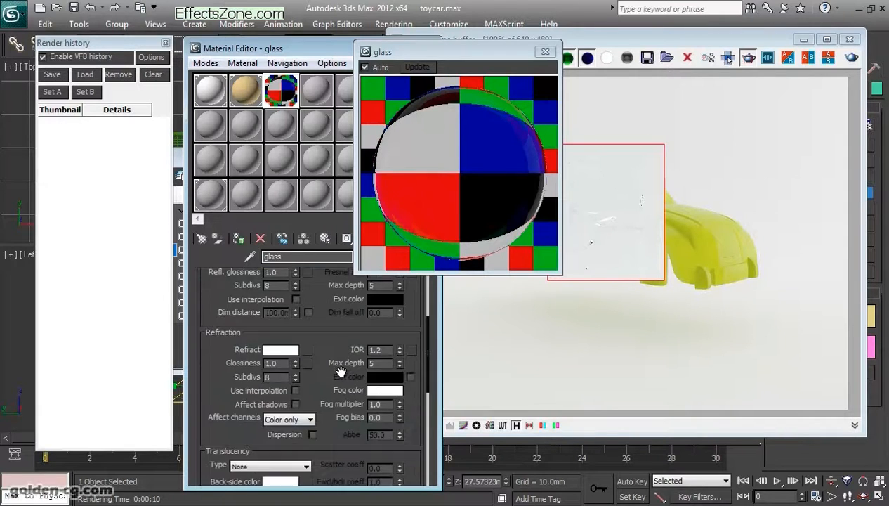
scroll(341, 371, "up", 5)
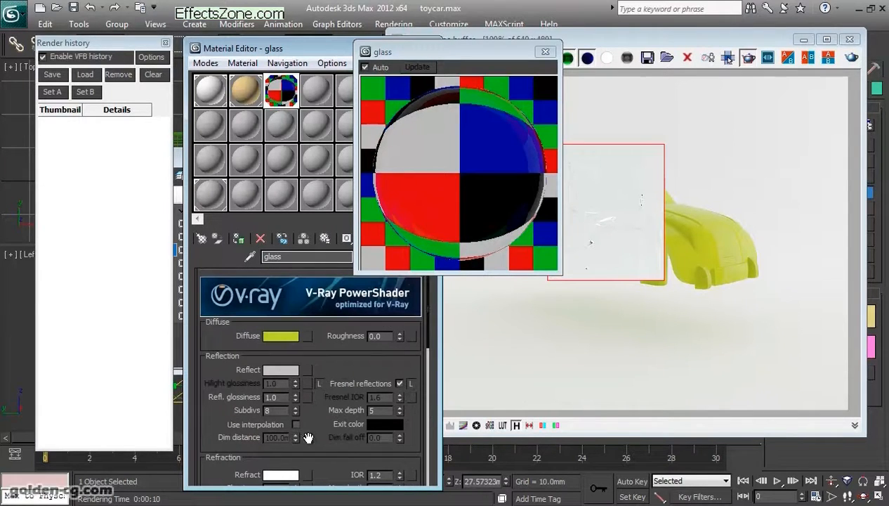
scroll(310, 384, "down", 2)
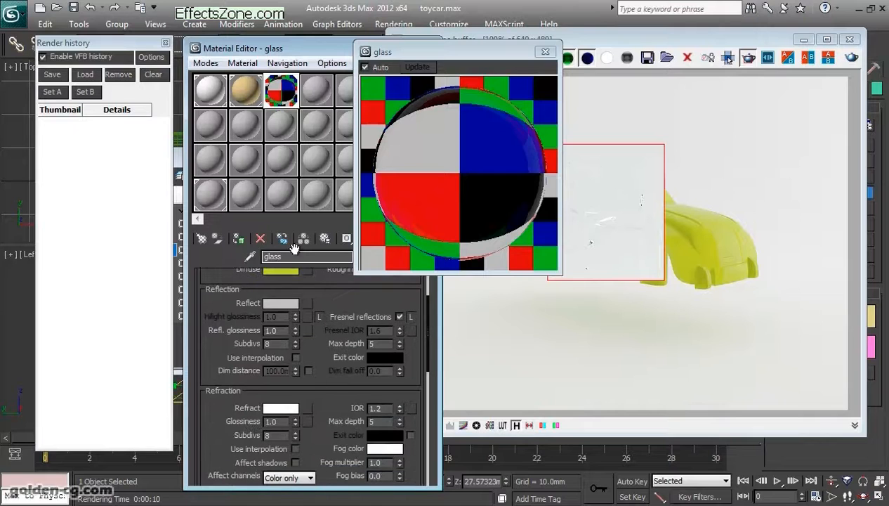
scroll(331, 306, "down", 2)
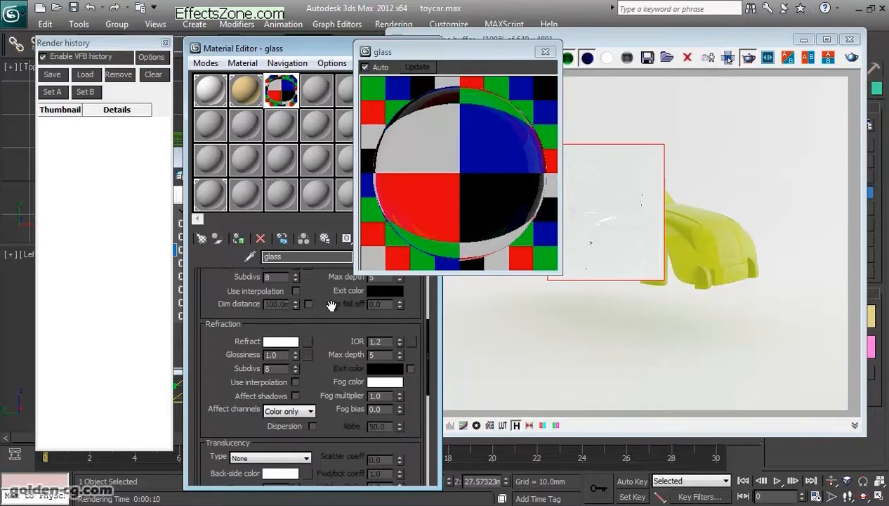
scroll(333, 312, "up", 1)
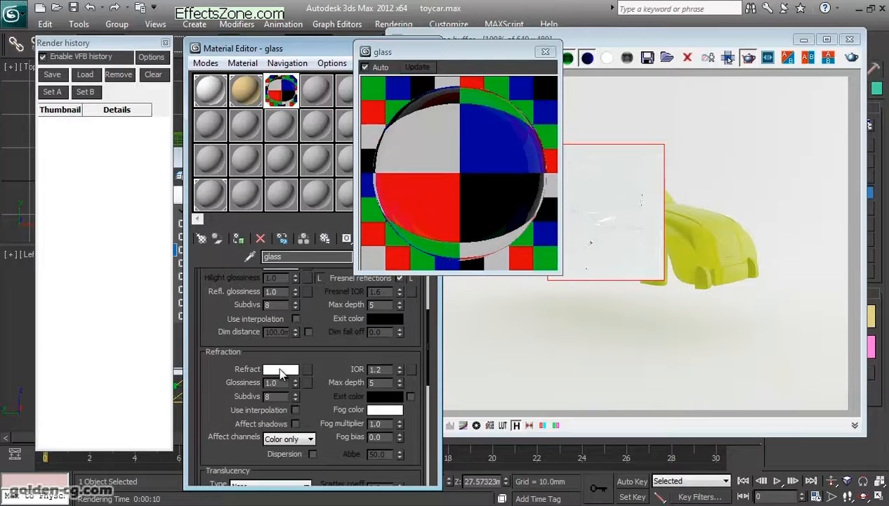
- Set the glass material's Refract color to red 195, green 205, blue 170
left_click(281, 370)
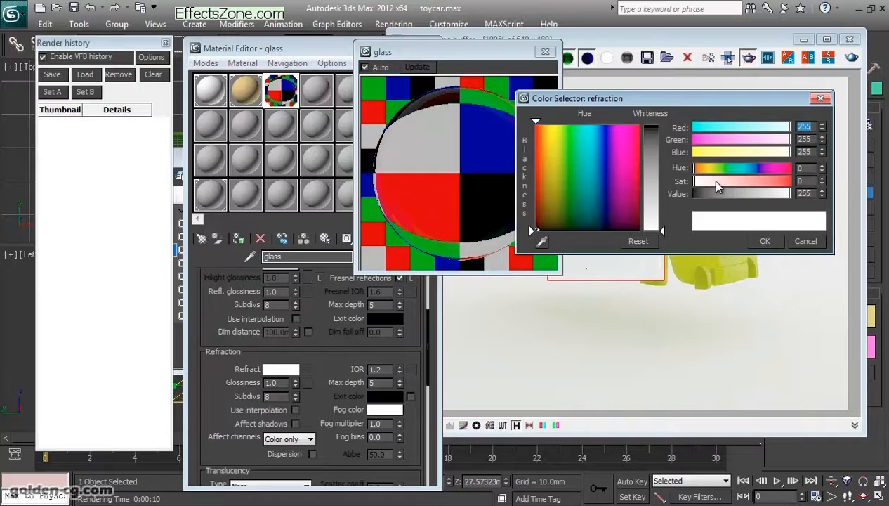
type("195")
key("Tab")
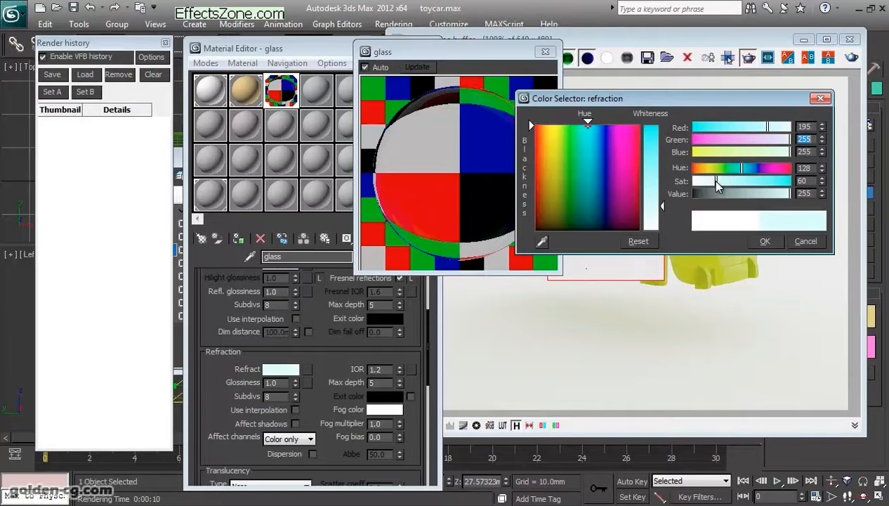
type("205")
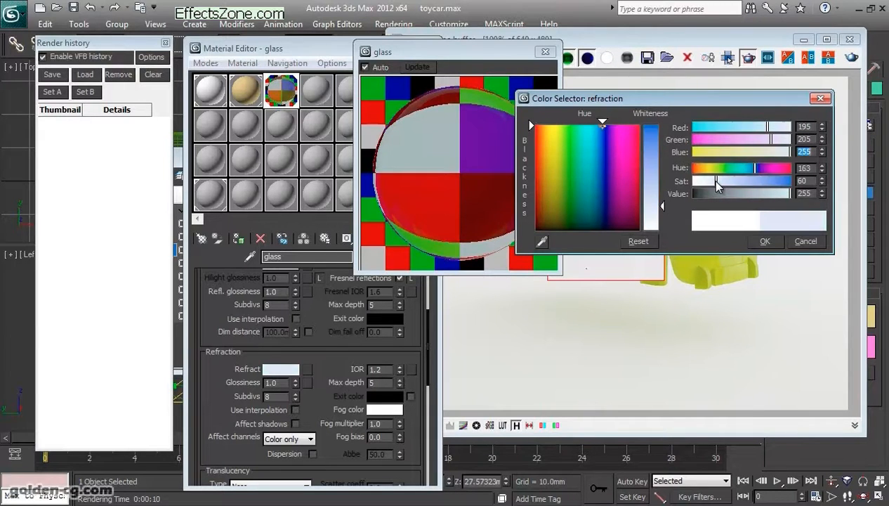
key("Tab")
type("1")
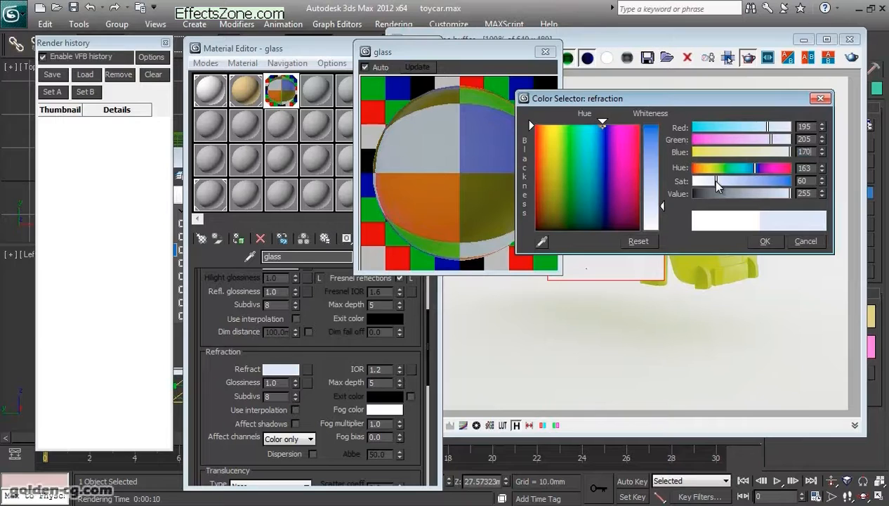
type("70")
key("Return")
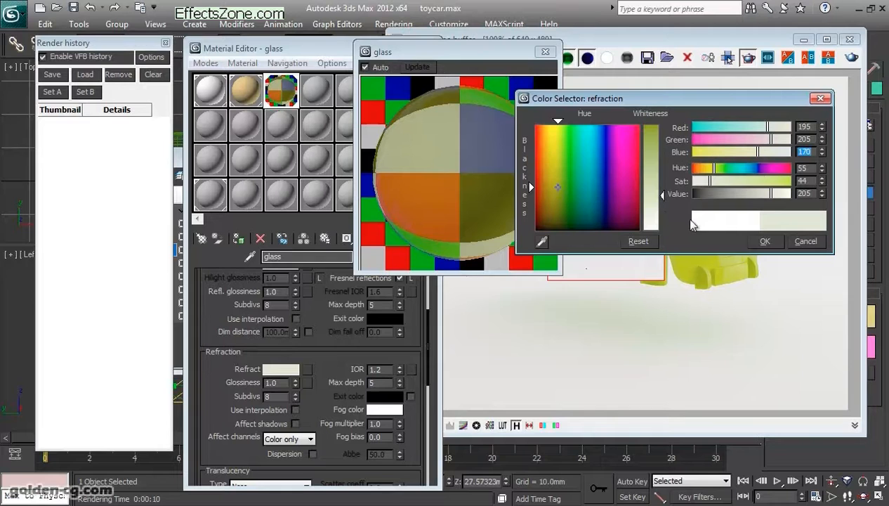
left_click(760, 242)
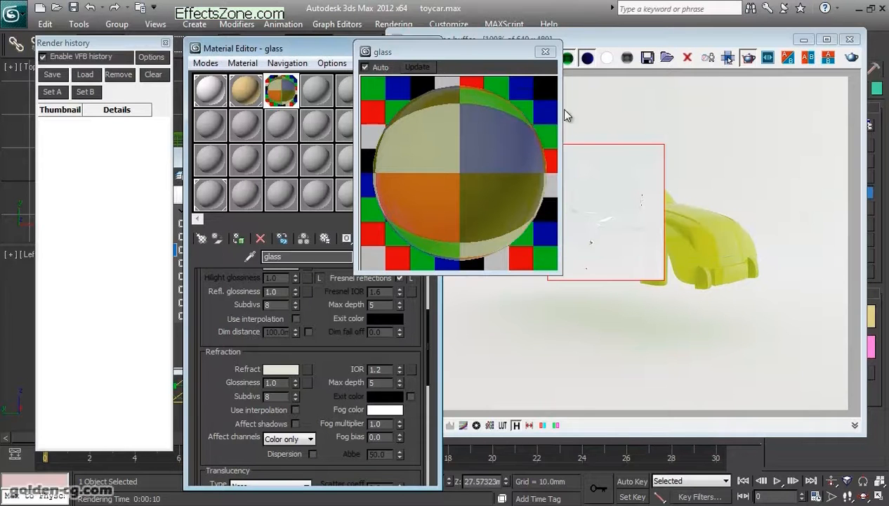
- Render the region again with the tinted glass and save the result to the render history
left_click(851, 58)
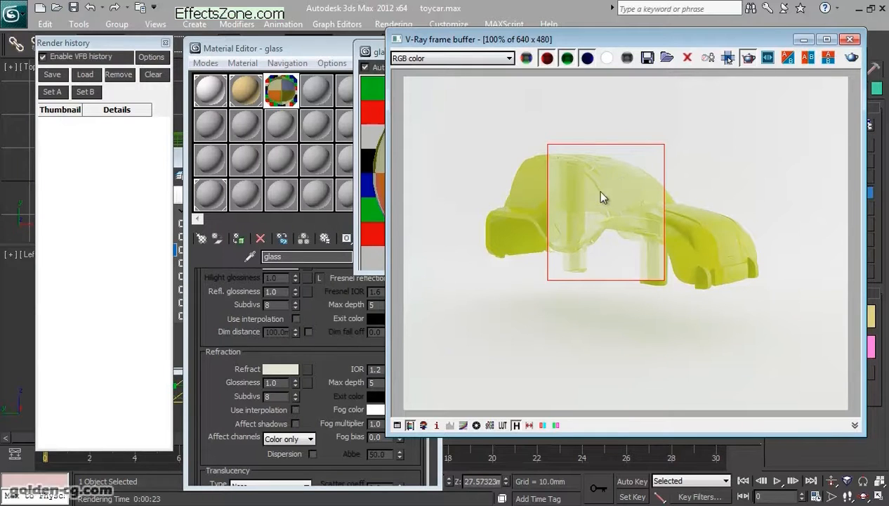
left_click(53, 76)
left_click_drag(312, 318, 313, 370)
left_click(593, 274)
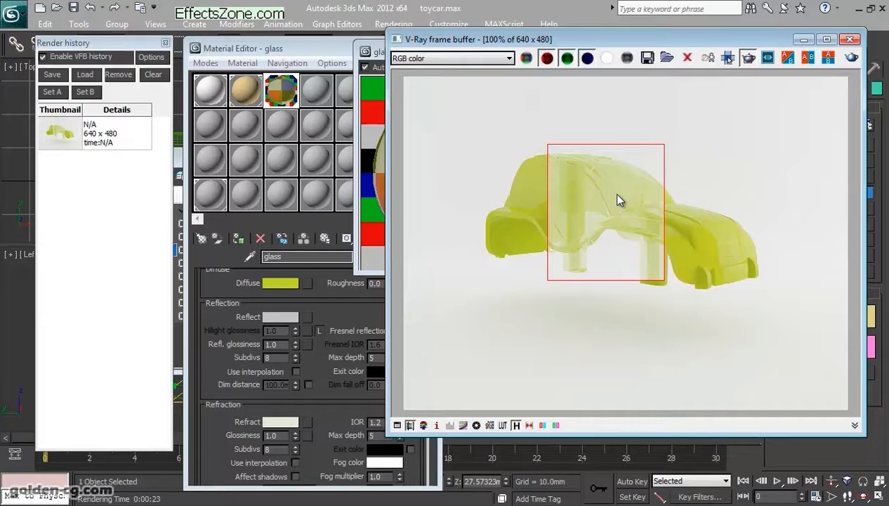
- Set the glass material's refraction Fog color to red 230, green 240, blue 210
left_click(328, 390)
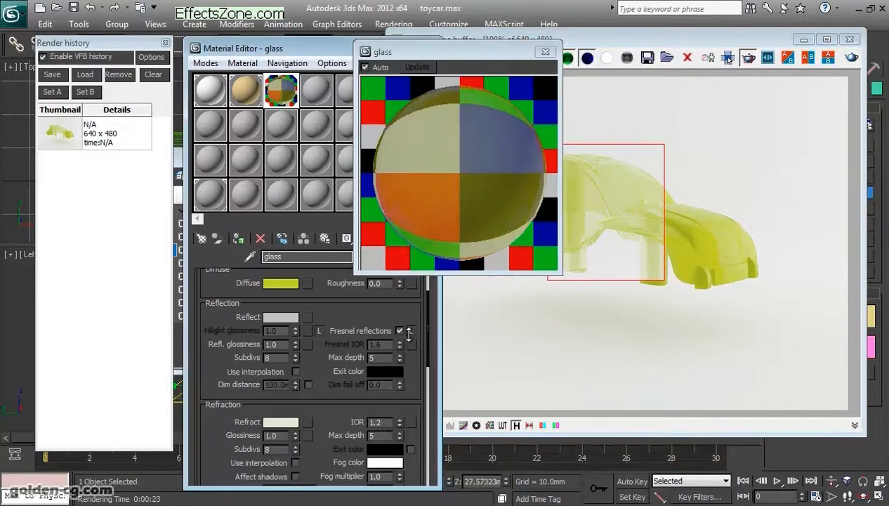
scroll(323, 400, "down", 3)
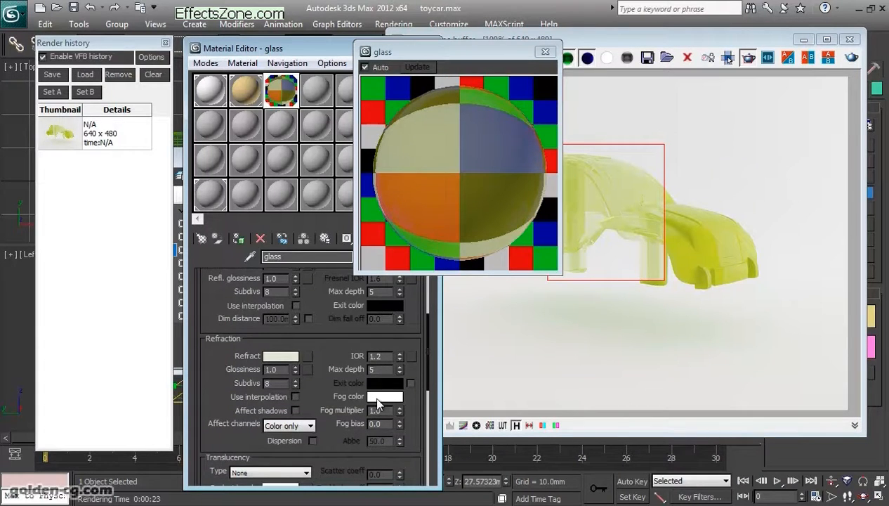
left_click(377, 397)
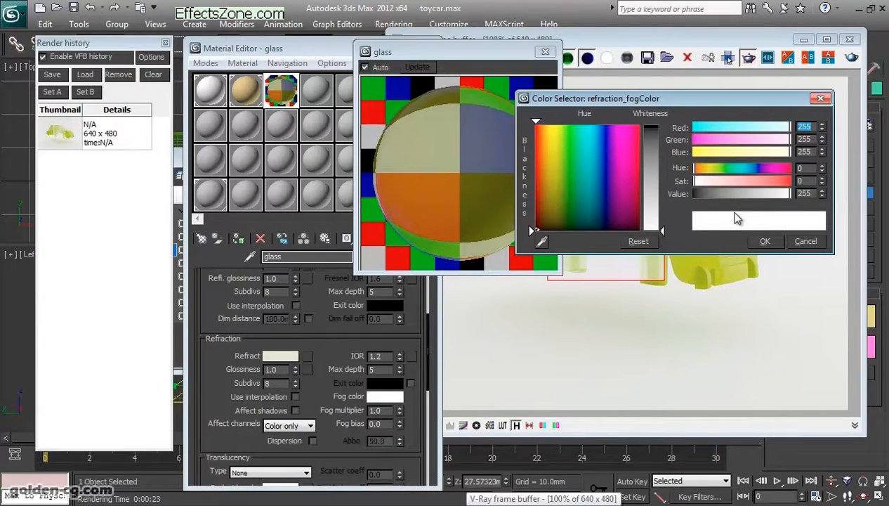
type("230")
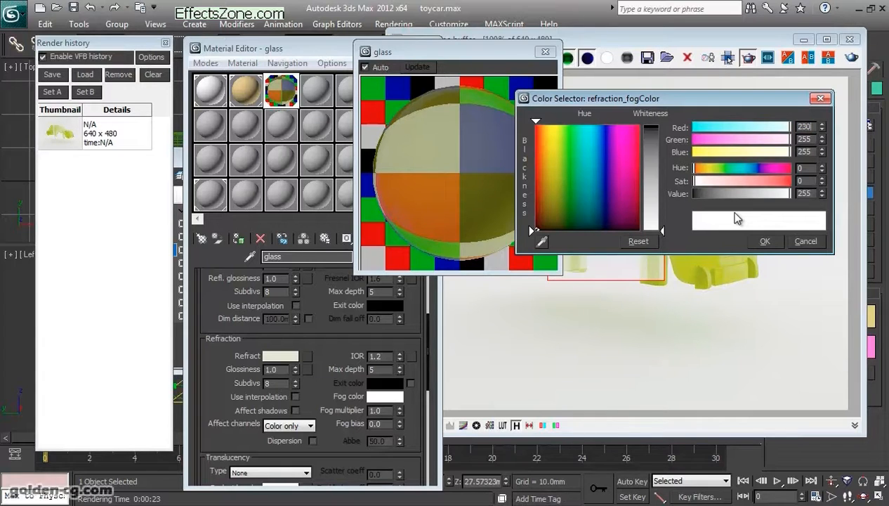
key("Tab")
type("240")
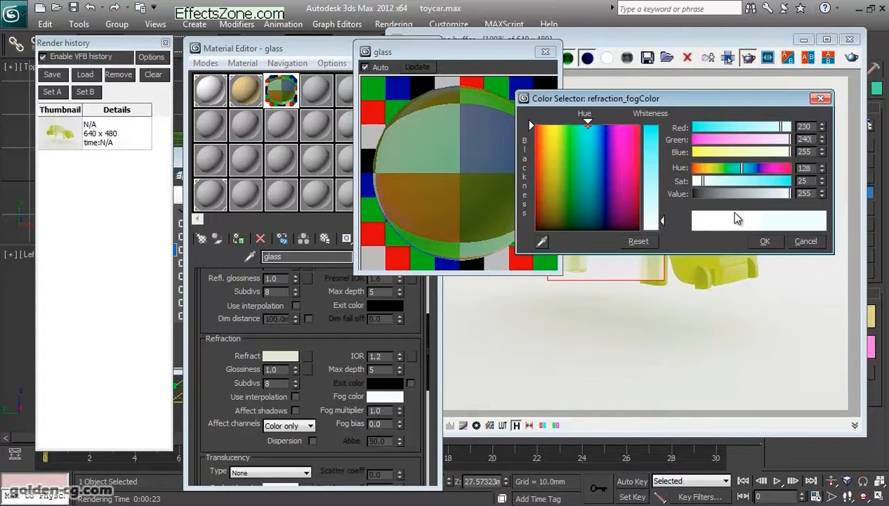
key("Tab")
type("210")
key("Return")
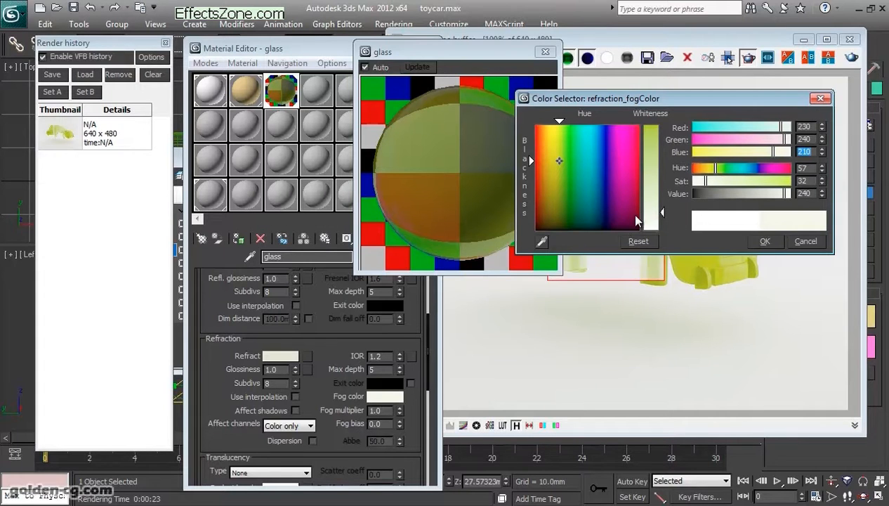
left_click(756, 243)
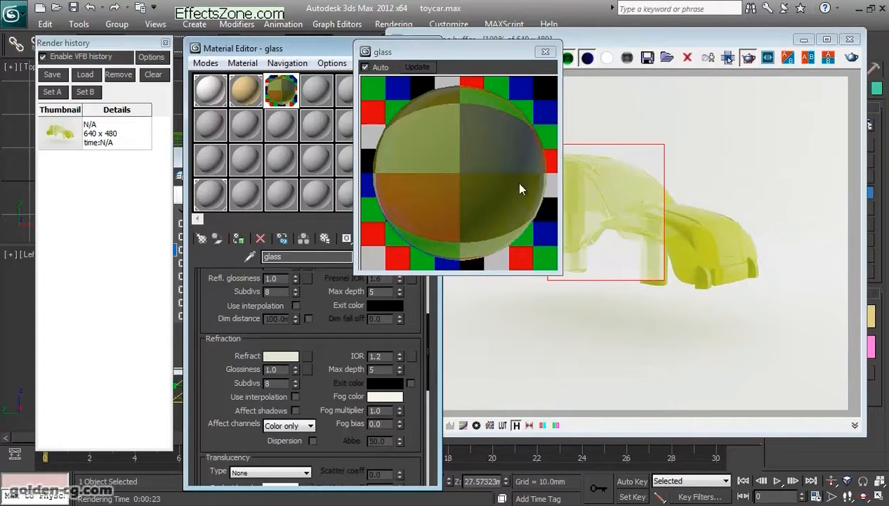
- Render the region with the new fog color and set the earlier and new renders as A and B in the render history
left_click_drag(458, 59, 400, 64)
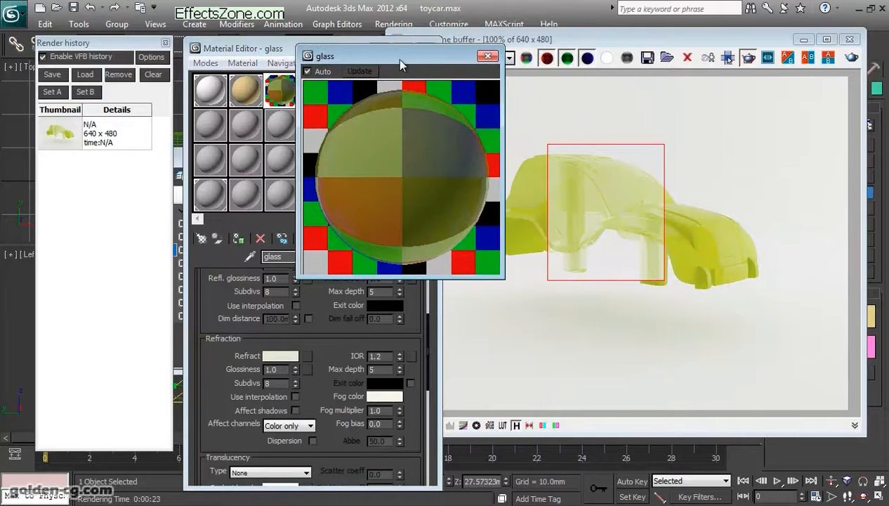
left_click(849, 59)
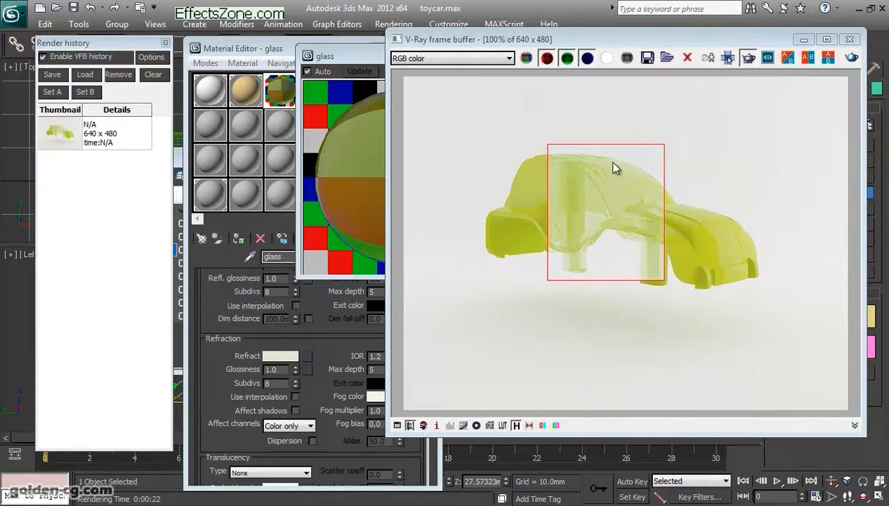
left_click(66, 131)
left_click(51, 91)
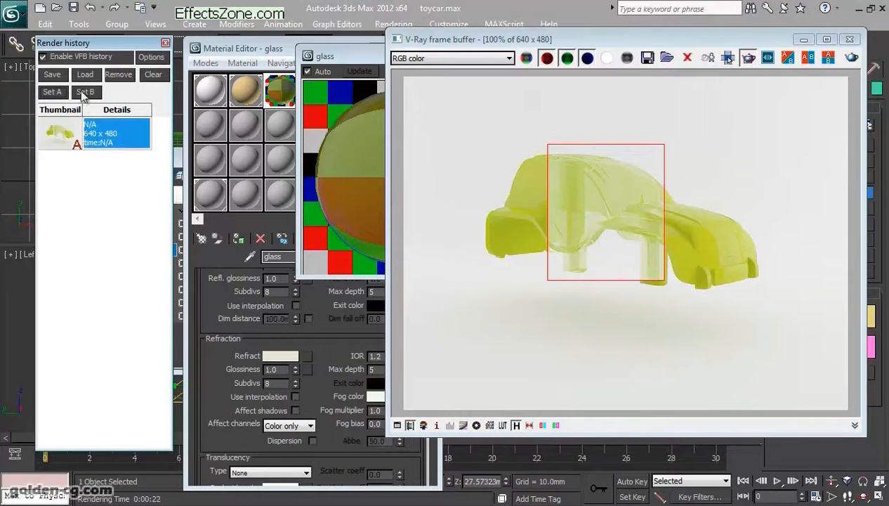
left_click(60, 80)
left_click(109, 136)
left_click(84, 92)
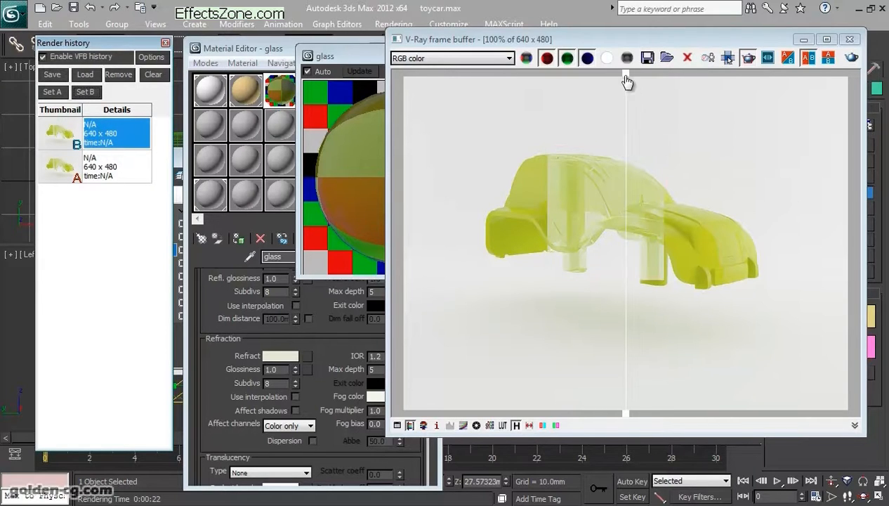
- Compare the A and B glass renders across the car body, including at 200% zoom
left_click_drag(627, 74, 645, 84)
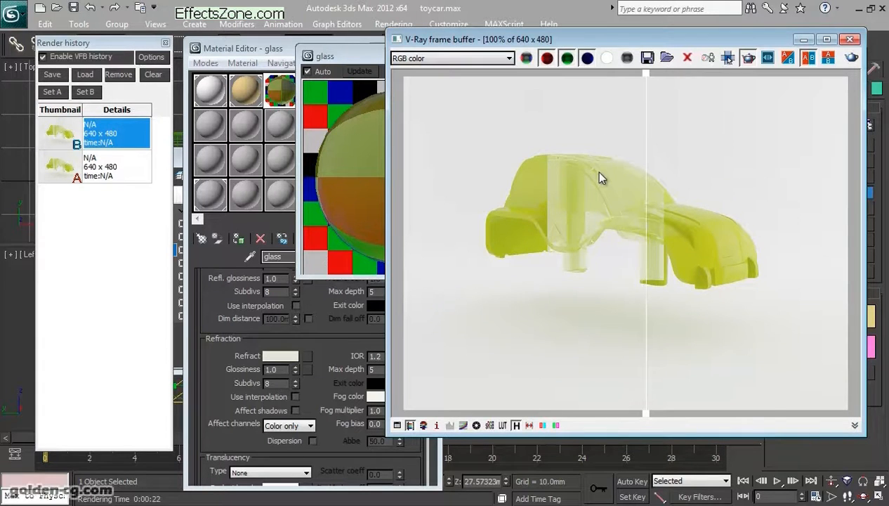
scroll(594, 174, "up", 2)
scroll(590, 175, "down", 1)
middle_click_drag(588, 175, 606, 183)
left_click_drag(642, 84, 580, 83)
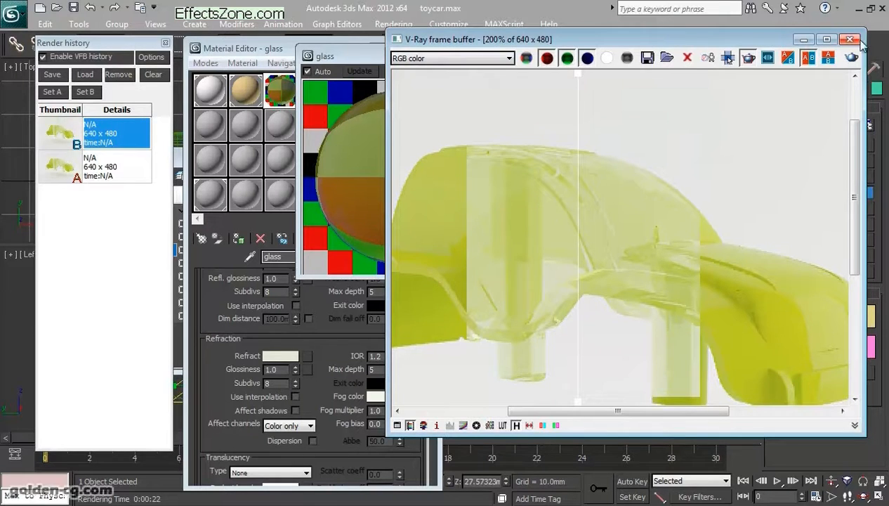
double_click(589, 295)
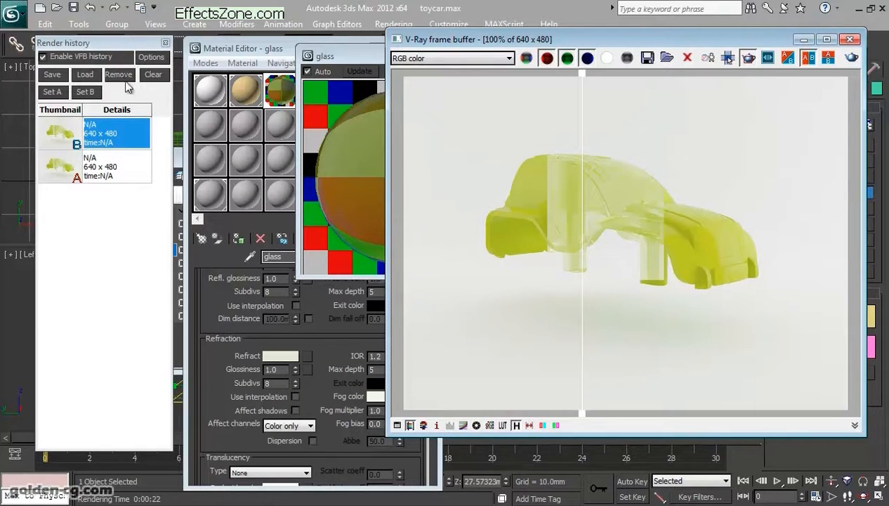
- Clear the render history and close the V-Ray frame buffer and the enlarged glass preview
left_click(148, 75)
left_click(485, 304)
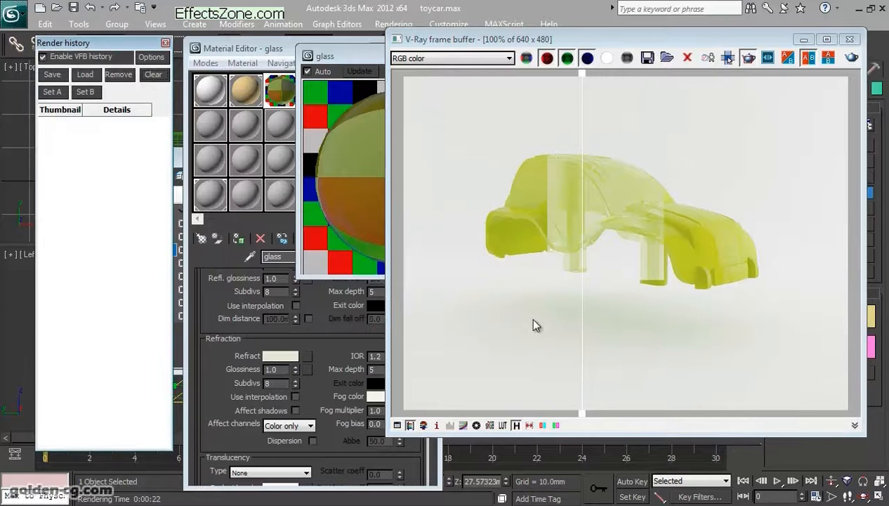
left_click_drag(749, 40, 527, 53)
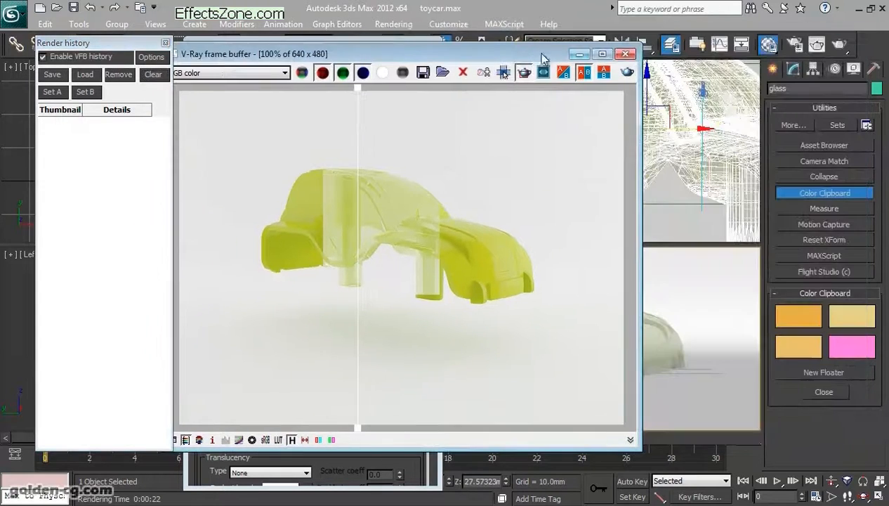
left_click(625, 54)
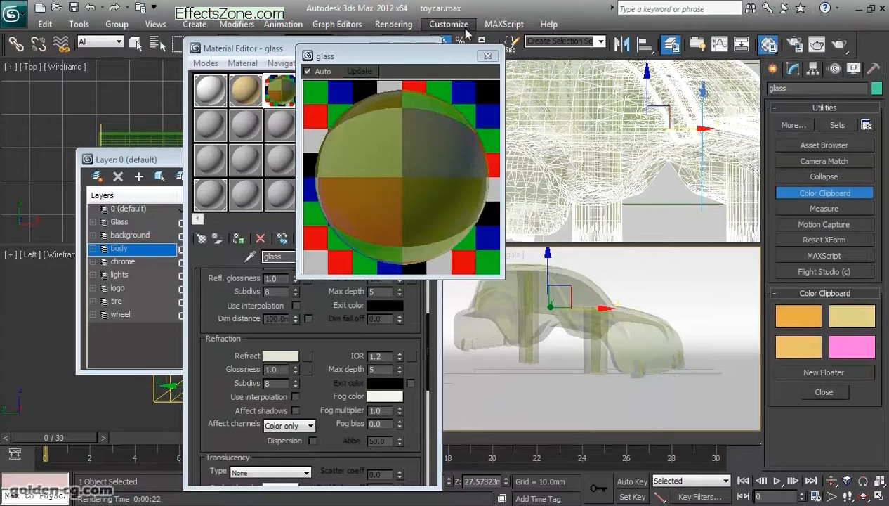
left_click(488, 56)
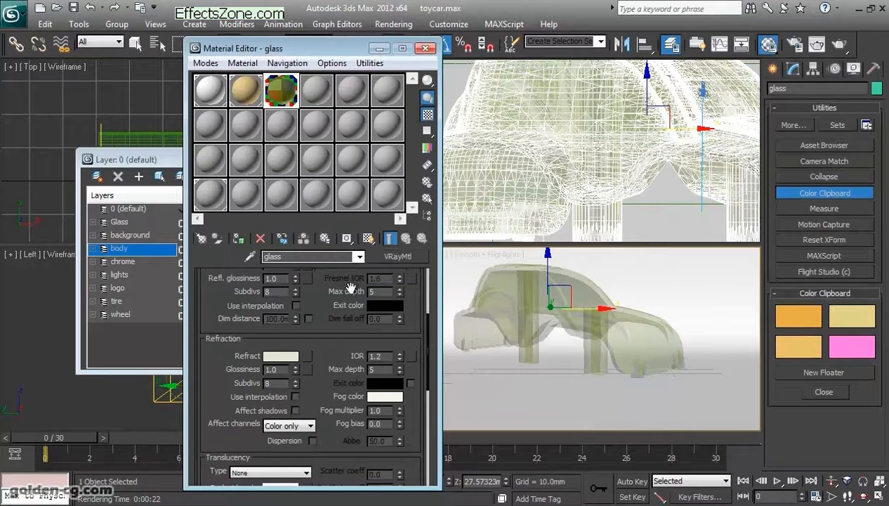
- Reopen the V-Ray frame buffer and render the scene with the updated glass material
scroll(353, 323, "up", 5)
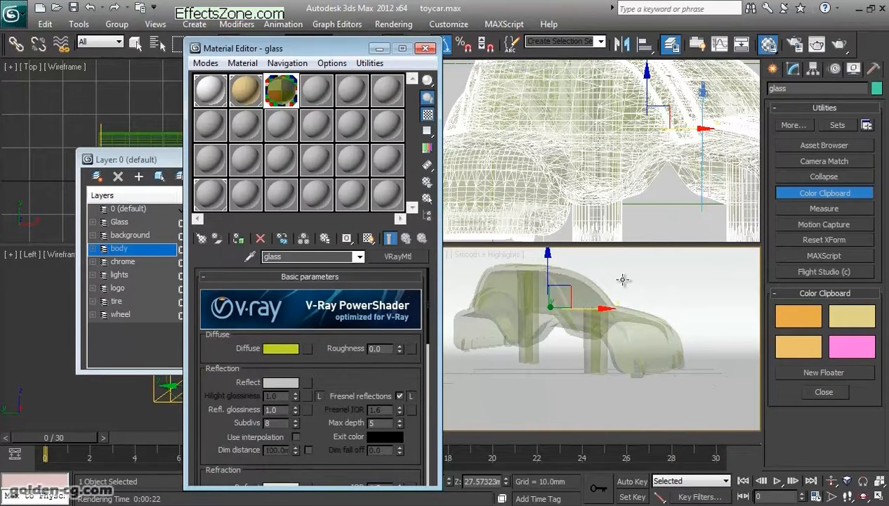
right_click(554, 328)
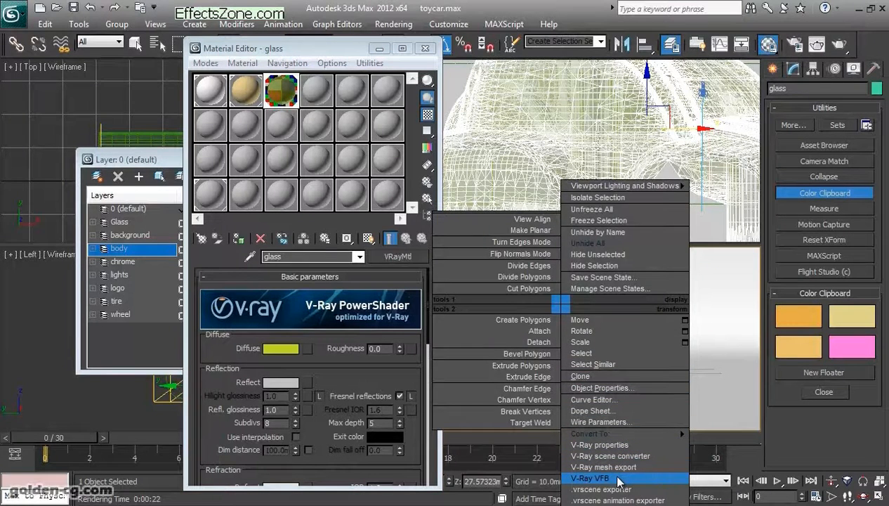
left_click(618, 478)
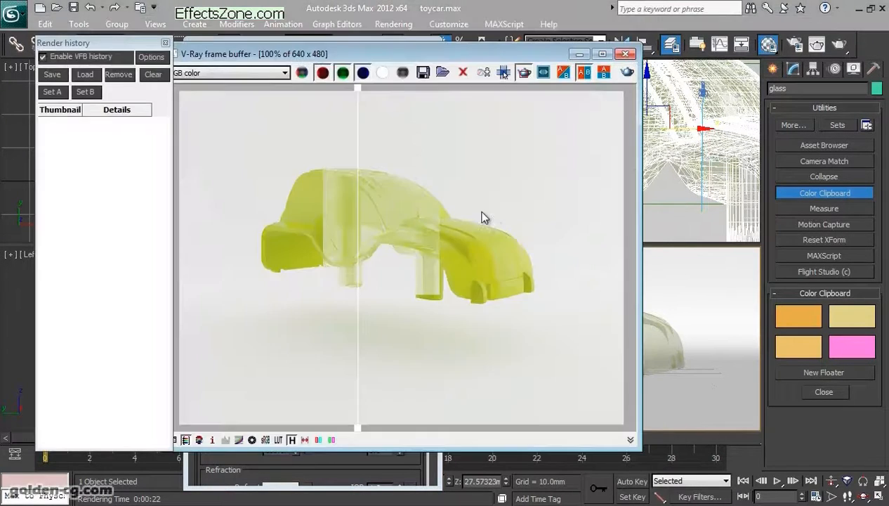
left_click(626, 72)
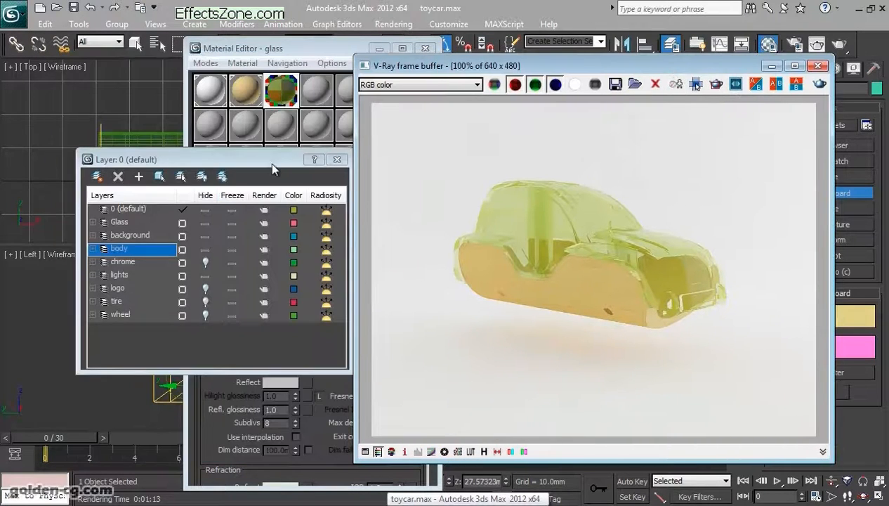
- Unhide the wheel layer, then close the frame buffer and the layer manager
left_click(199, 244)
left_click_drag(668, 65, 337, 65)
left_click(533, 65)
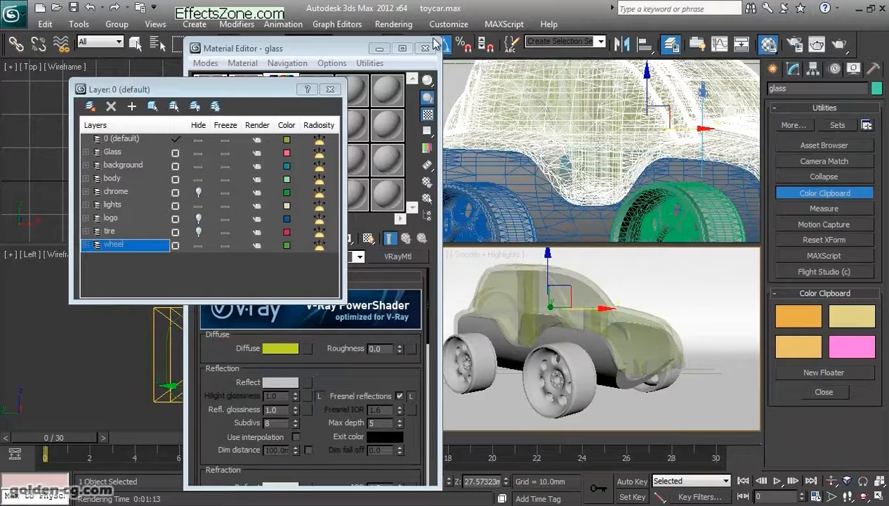
left_click(330, 89)
- Create a VRayMtl material in the fourth sample slot and name it Wheel
left_click(315, 97)
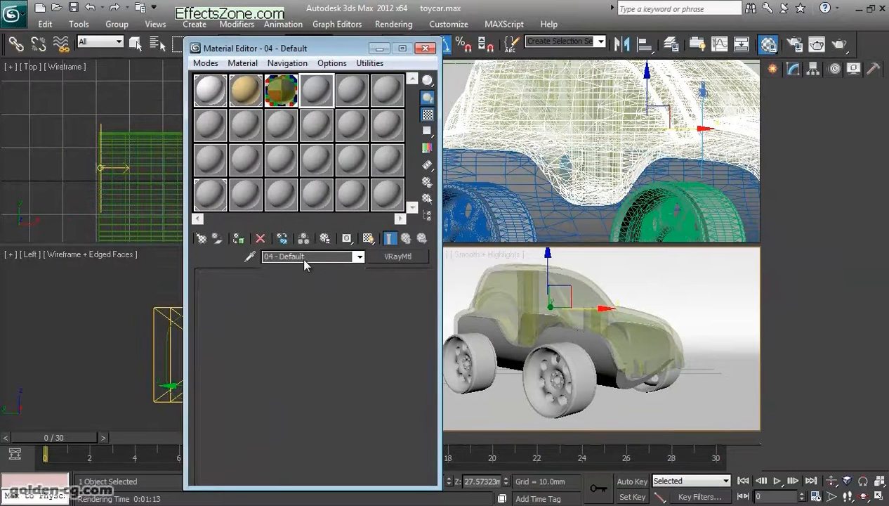
left_click(383, 255)
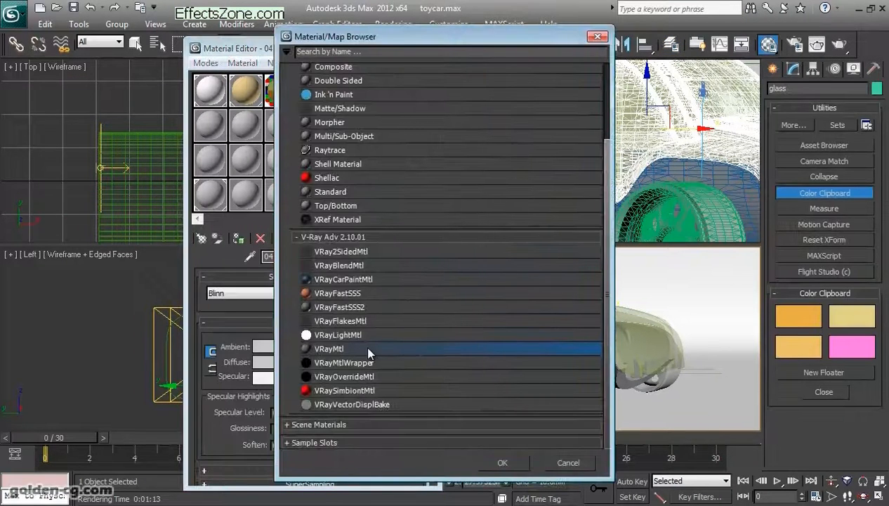
double_click(365, 344)
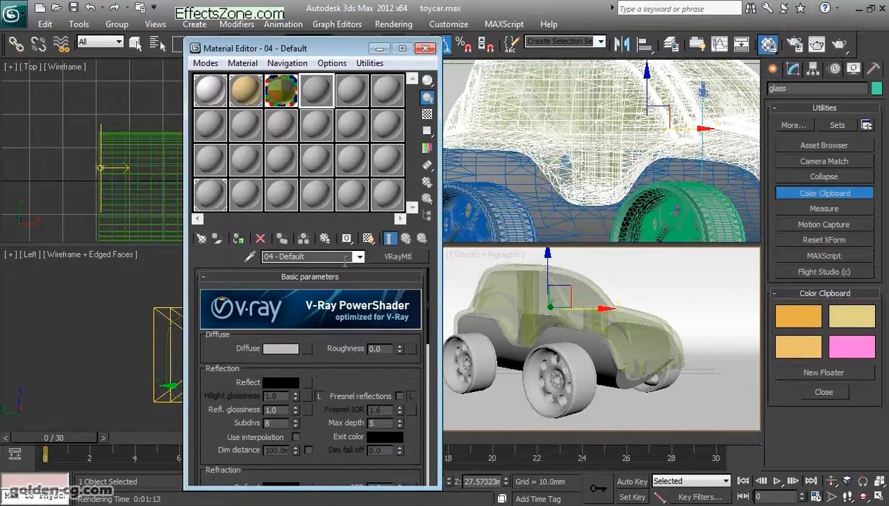
left_click_drag(317, 257, 145, 262)
type("Wheel")
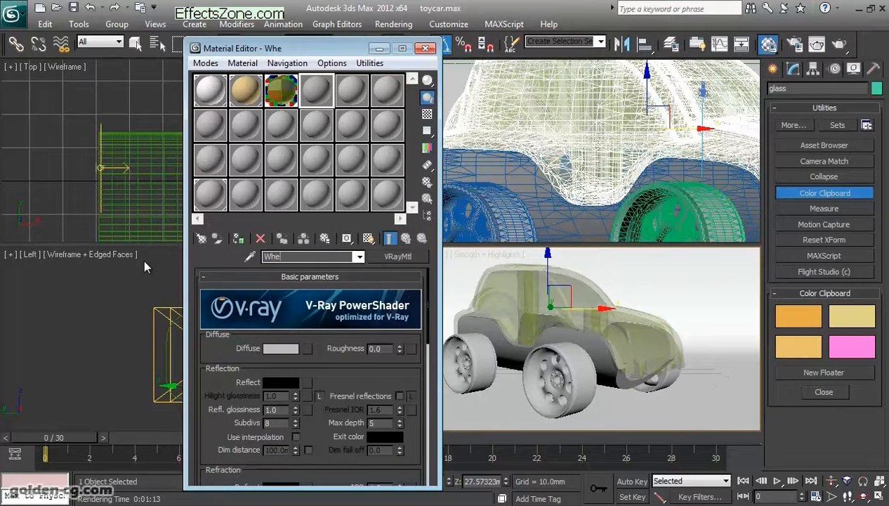
- Select all objects on the wheel layer and assign the Wheel material to them
left_click(669, 45)
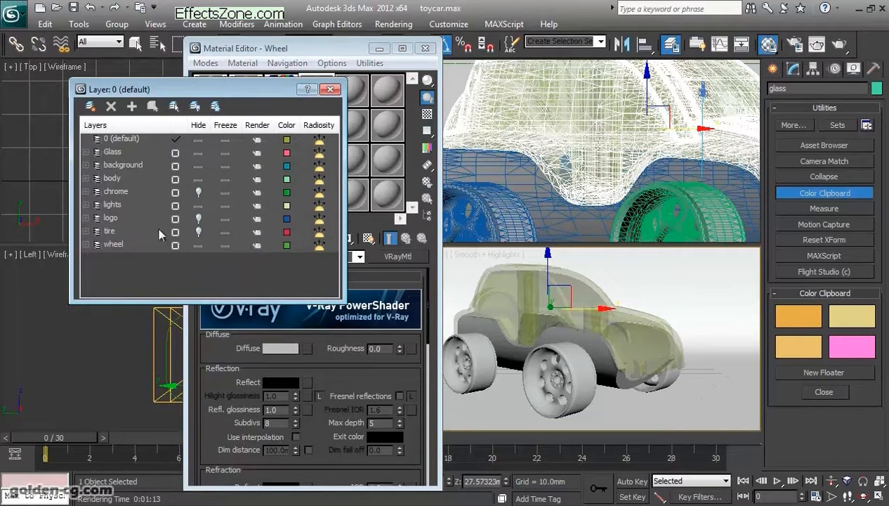
right_click(112, 243)
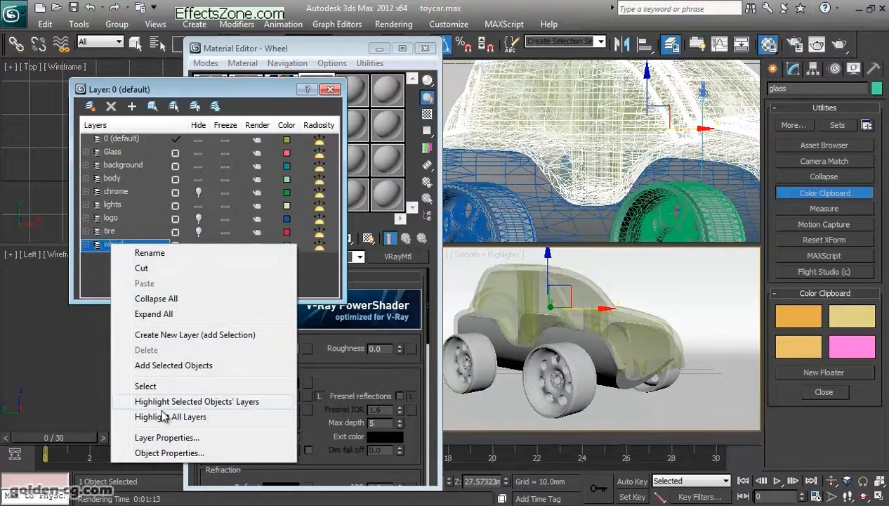
left_click(174, 391)
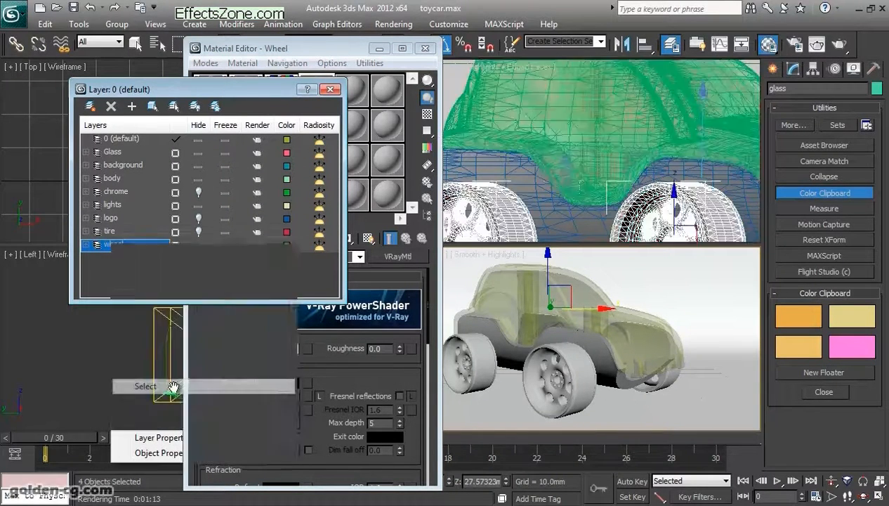
left_click(329, 90)
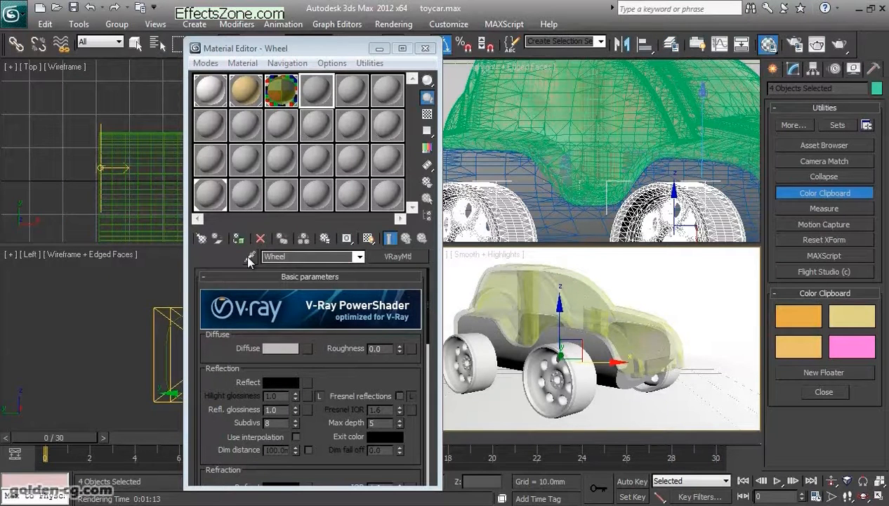
left_click(238, 238)
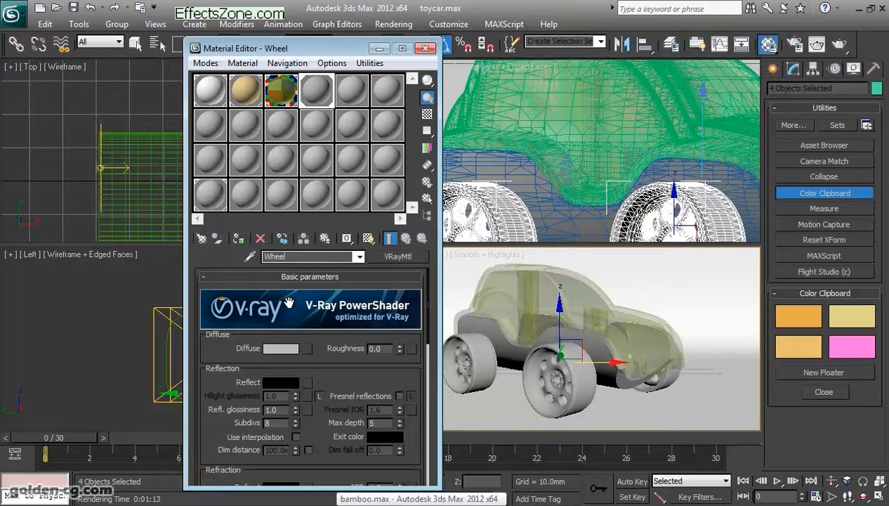
- Set the Wheel material's Diffuse color to near-white
left_click(284, 348)
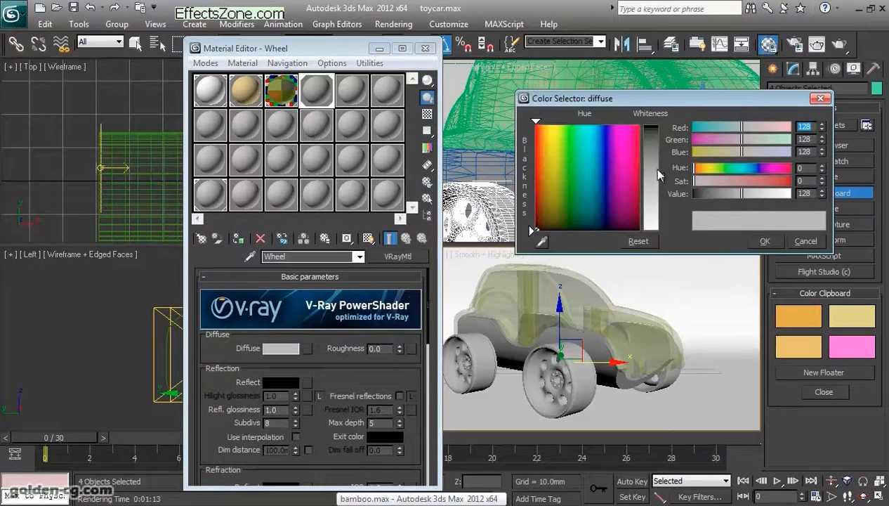
left_click_drag(658, 174, 658, 231)
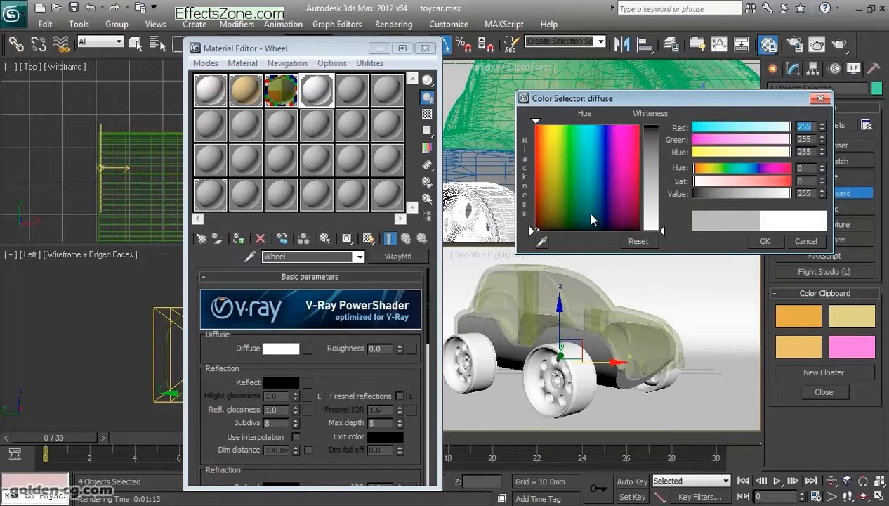
left_click(821, 197)
left_click(822, 197)
left_click(765, 243)
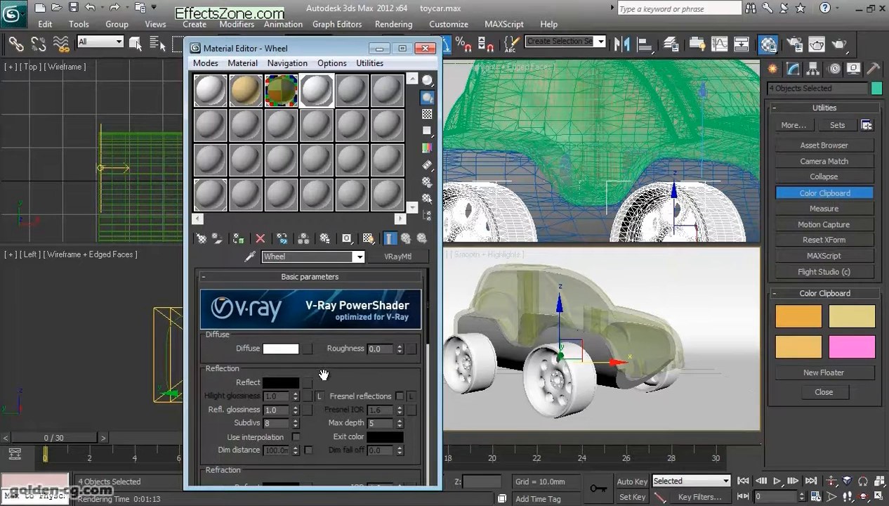
- Set the Wheel material's Reflect color to a dark neutral grey with value 20 and open its enlarged sample preview
scroll(324, 346, "down", 2)
left_click(273, 345)
left_click_drag(657, 166, 657, 235)
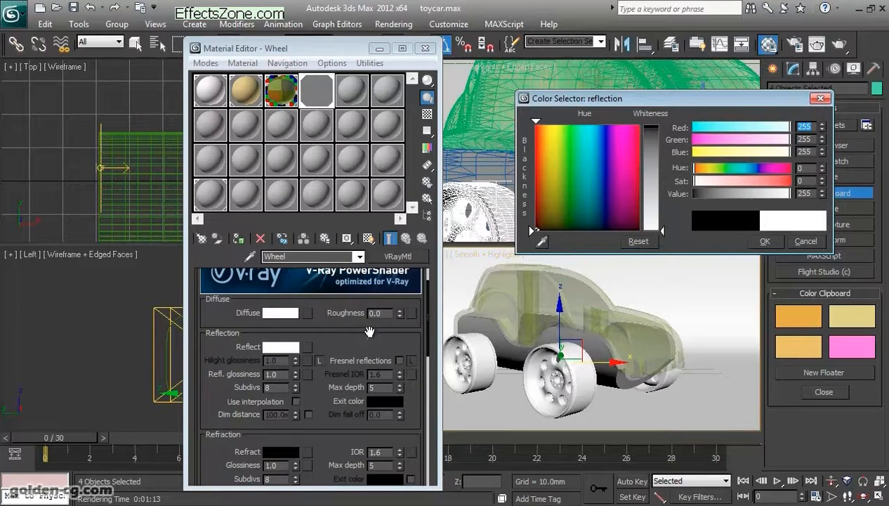
left_click_drag(676, 228, 660, 145)
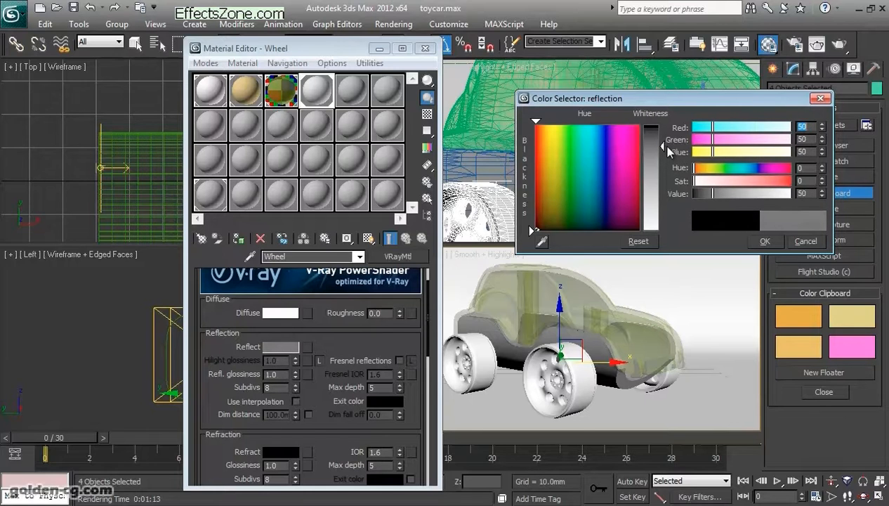
type("20")
key("Return")
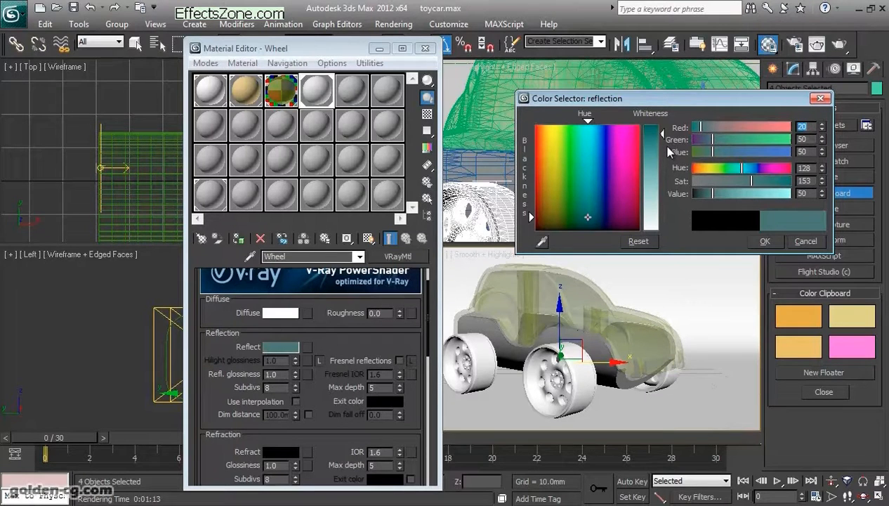
right_click(822, 128)
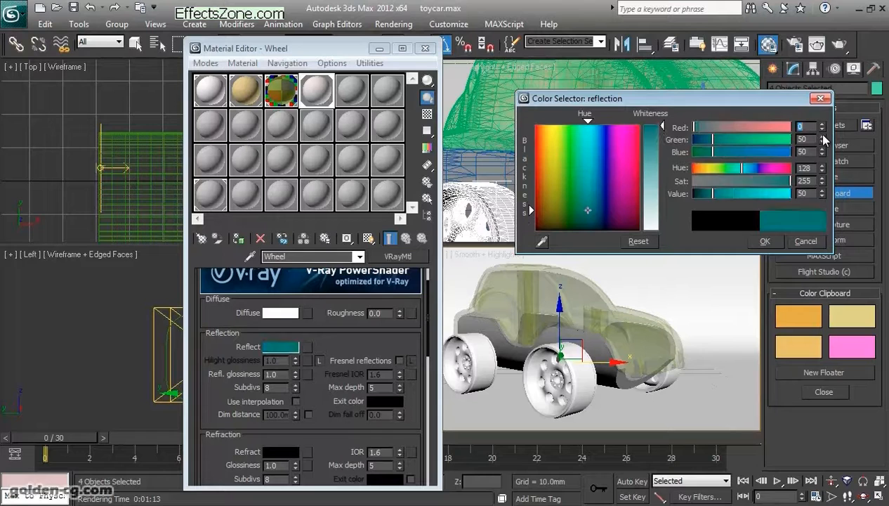
right_click(822, 139)
right_click(822, 149)
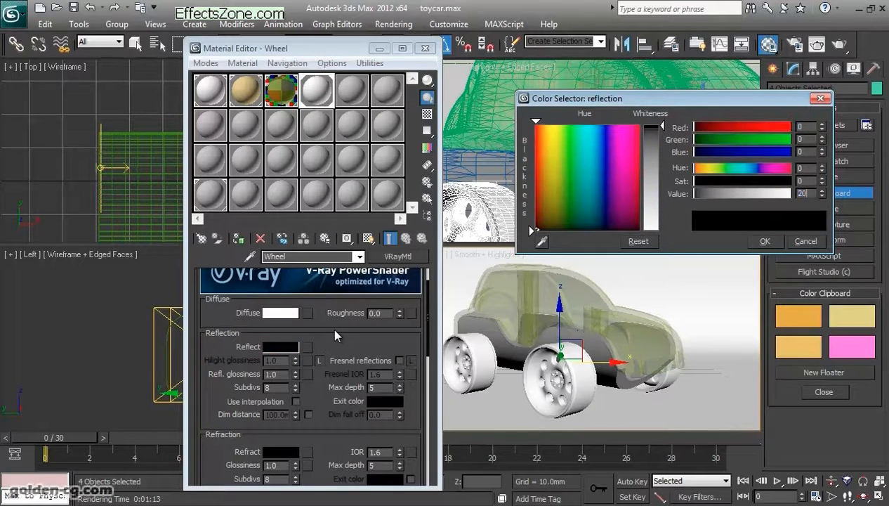
key("Return")
key("Tab")
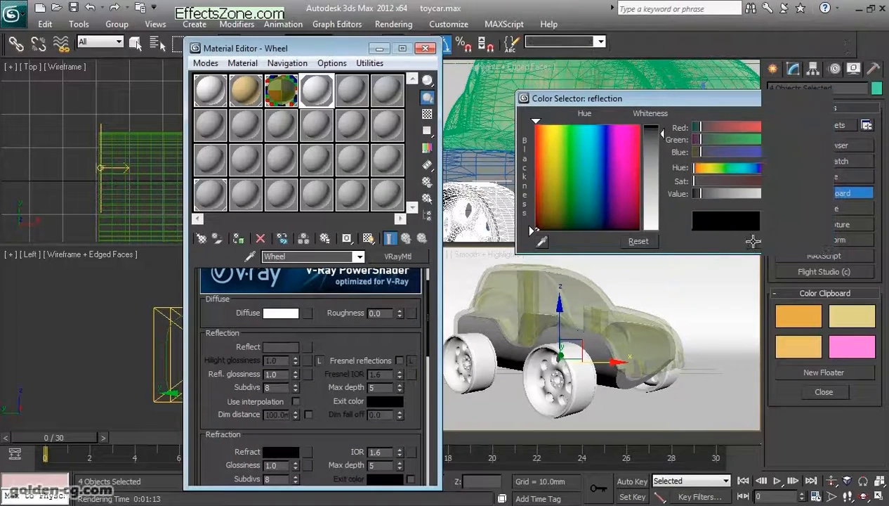
left_click(754, 241)
double_click(317, 98)
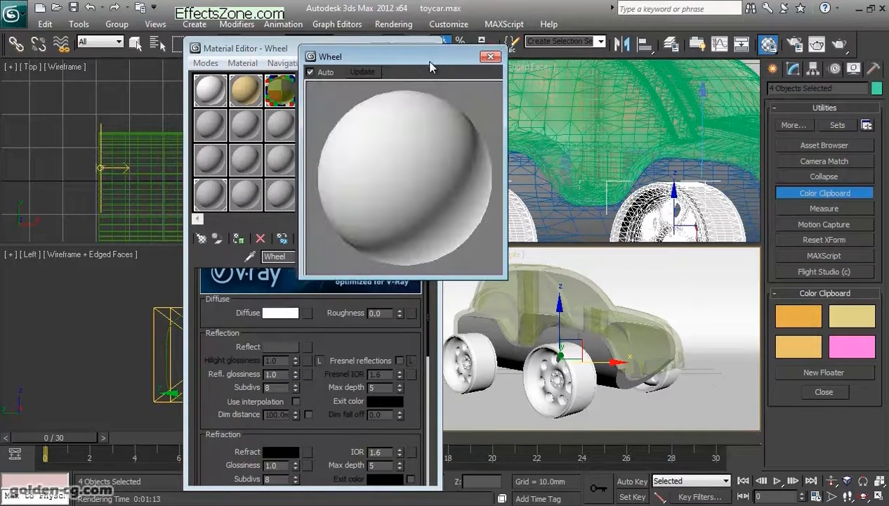
- Show a checkered background in the enlarged Wheel preview and set the Wheel material's reflection glossiness to 0.7
left_click_drag(407, 55, 554, 75)
left_click(427, 114)
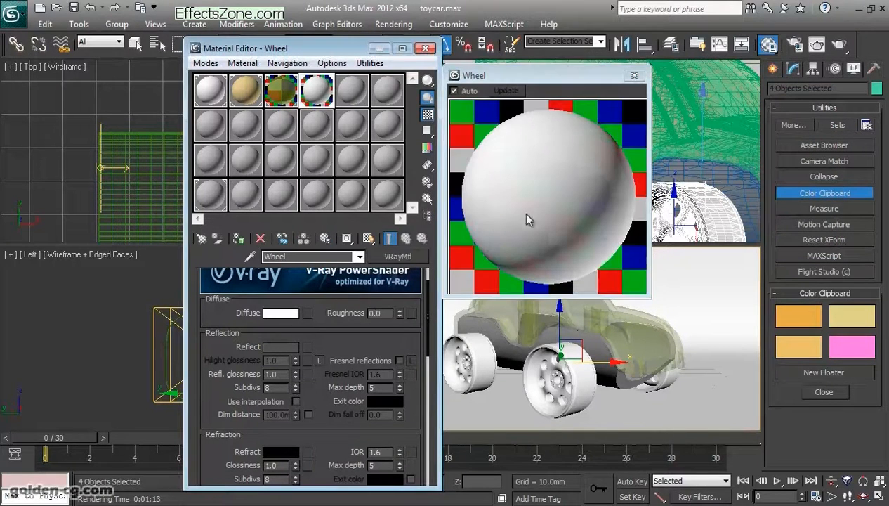
left_click_drag(346, 350, 304, 379)
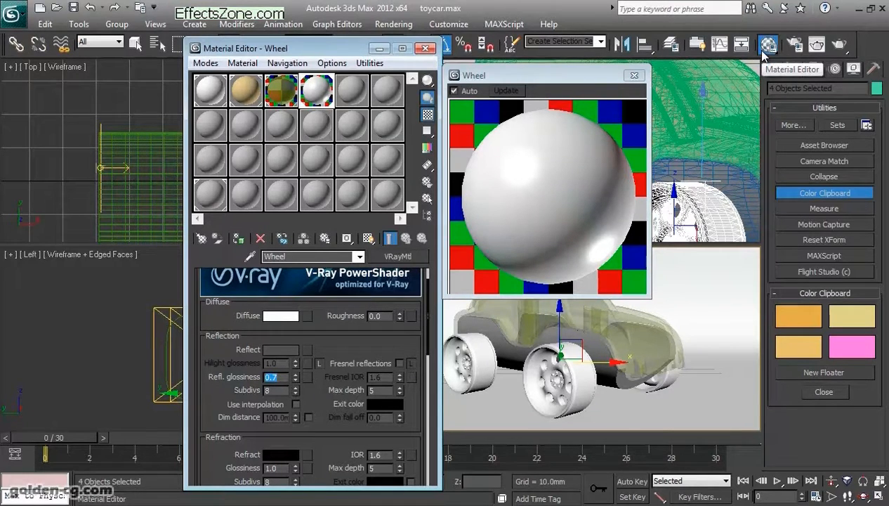
- Render the car with the updated Wheel material and move the frame buffer clear of the Material Editor
left_click(840, 45)
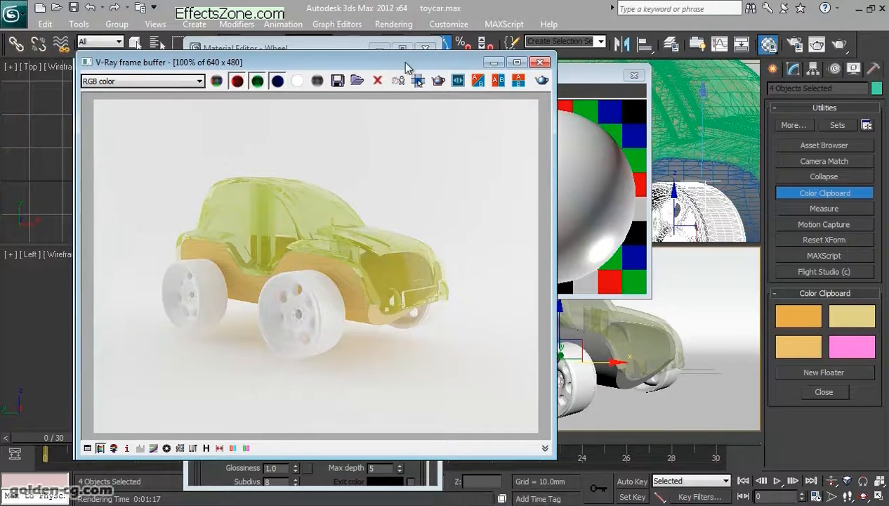
left_click_drag(407, 65, 639, 64)
left_click_drag(547, 70, 680, 79)
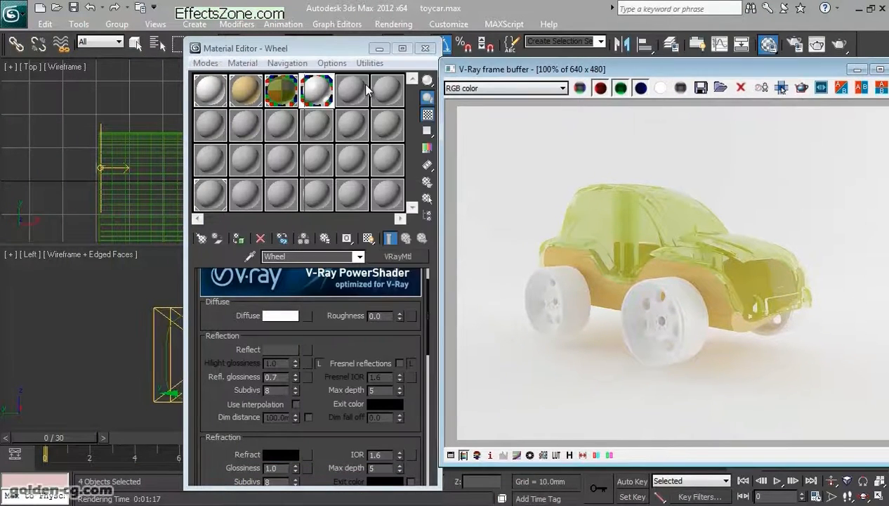
- Close the enlarged Wheel preview and unhide the tire layer
double_click(363, 90)
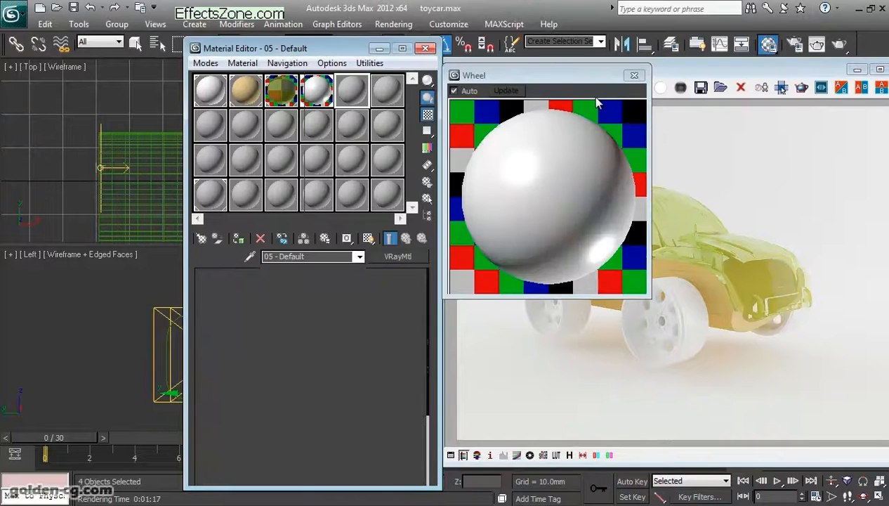
left_click(634, 75)
left_click_drag(672, 72, 384, 79)
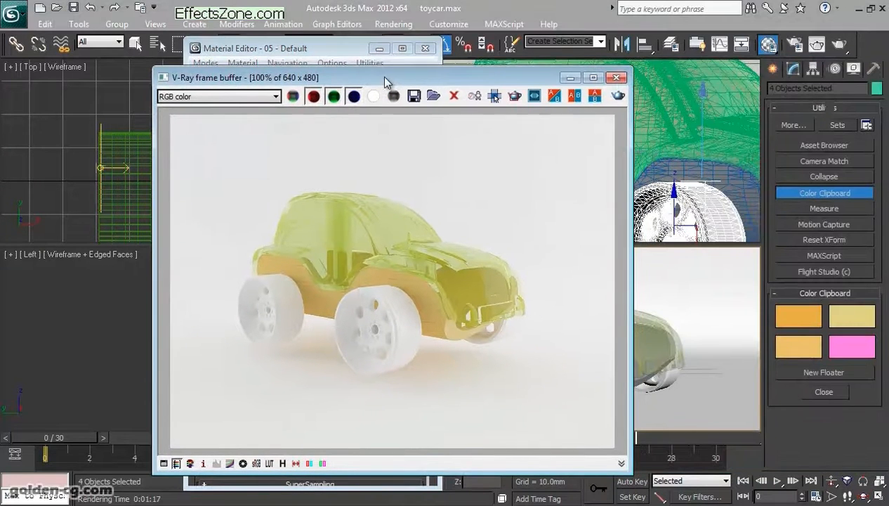
left_click(671, 44)
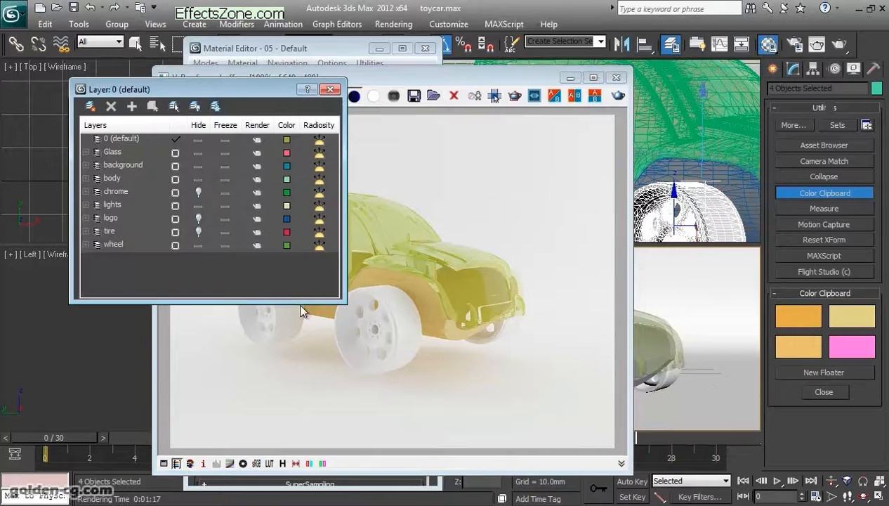
left_click(201, 232)
left_click(330, 89)
left_click_drag(580, 82, 580, 103)
left_click(577, 100)
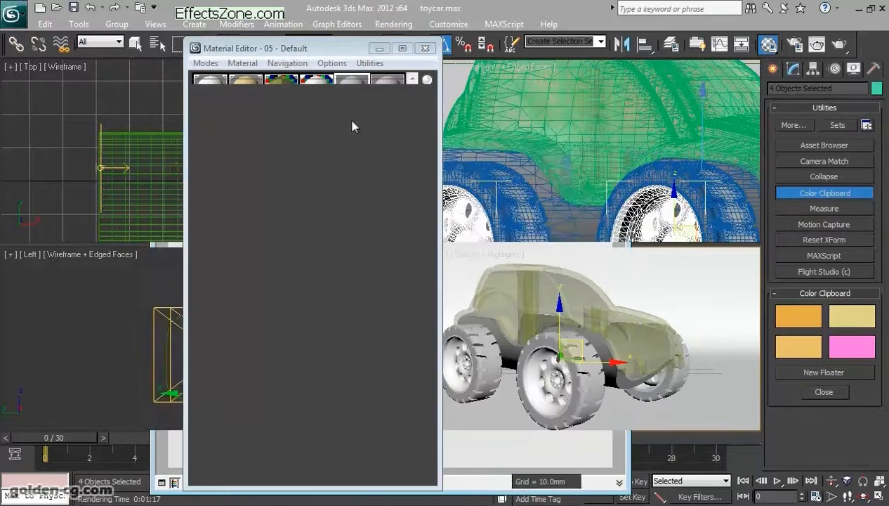
- Make the fifth sample slot a VRayMtl and copy the glass material's Diffuse color into its Diffuse
left_click(390, 256)
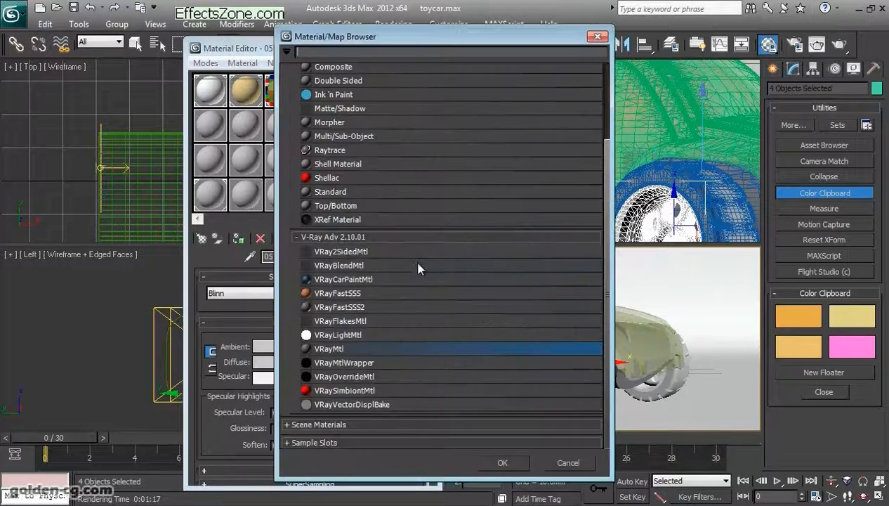
double_click(364, 349)
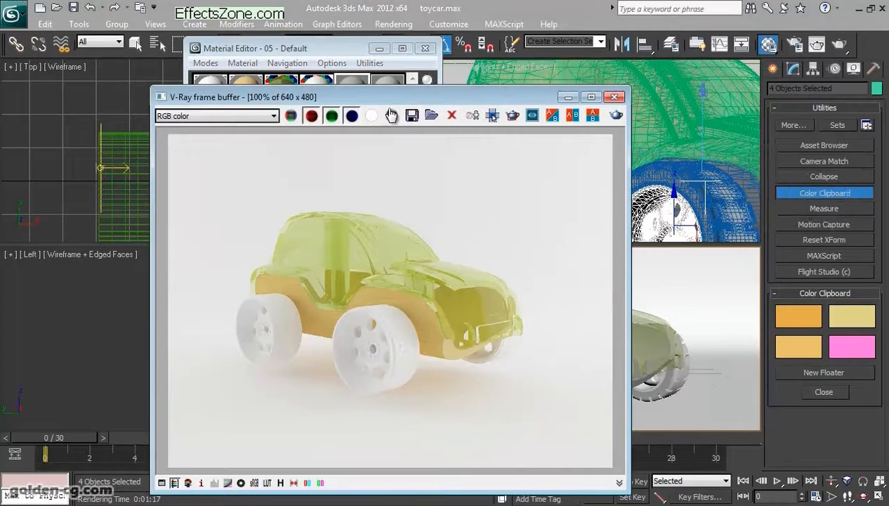
left_click_drag(383, 98, 589, 120)
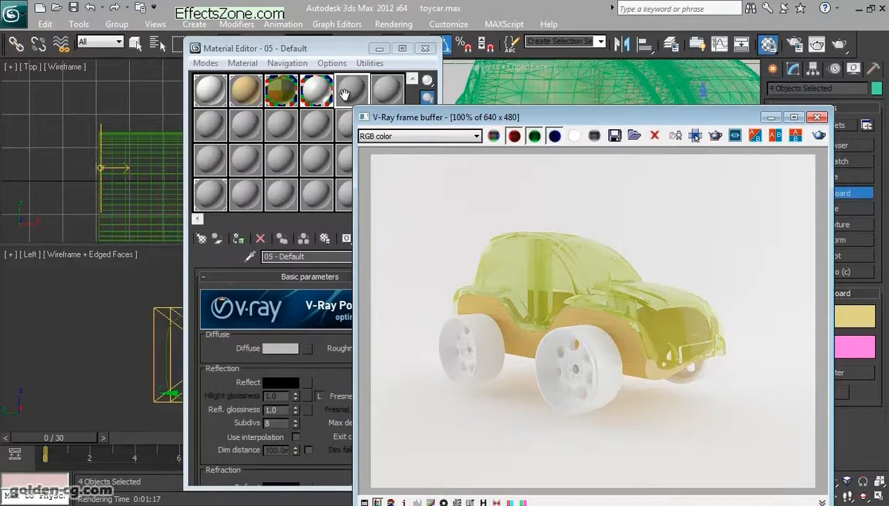
left_click(286, 94)
right_click(288, 355)
left_click(302, 360)
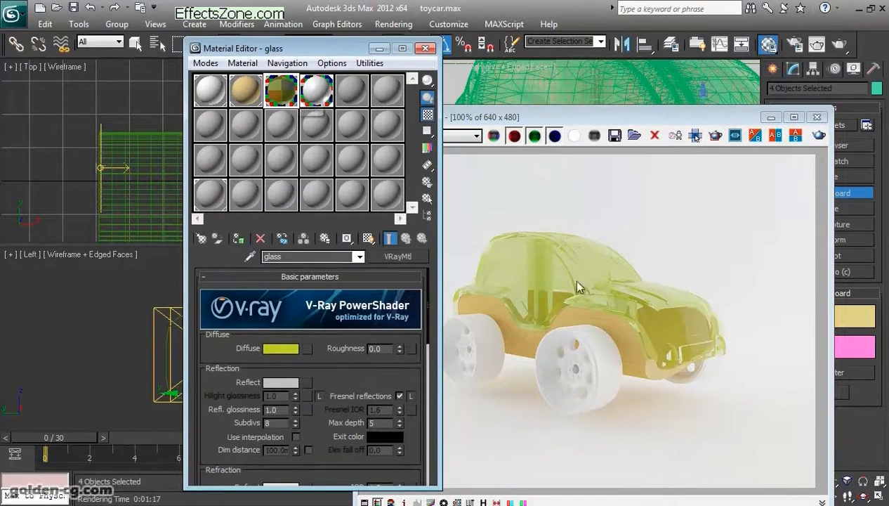
left_click(351, 88)
right_click(276, 346)
left_click(295, 368)
- Set the fifth material's Reflect color to a very dark grey with value 10
scroll(294, 367, "down", 1)
left_click(290, 361)
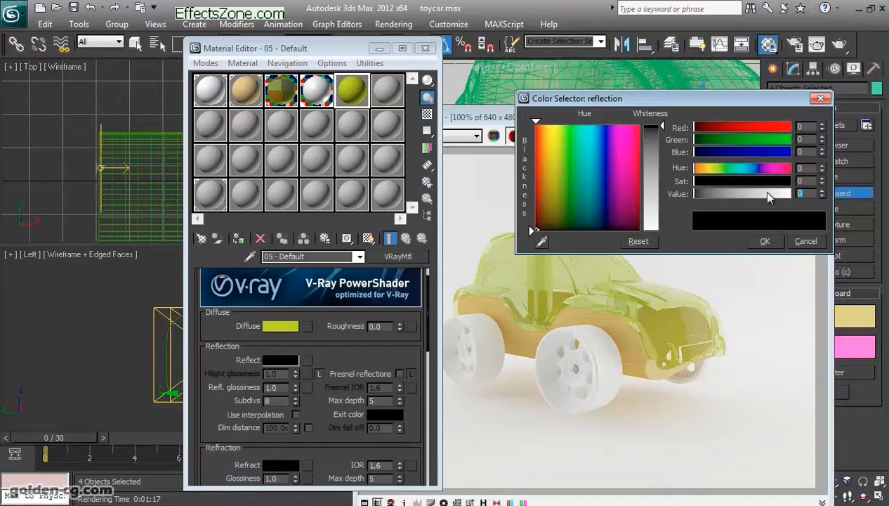
type("10")
key("Return")
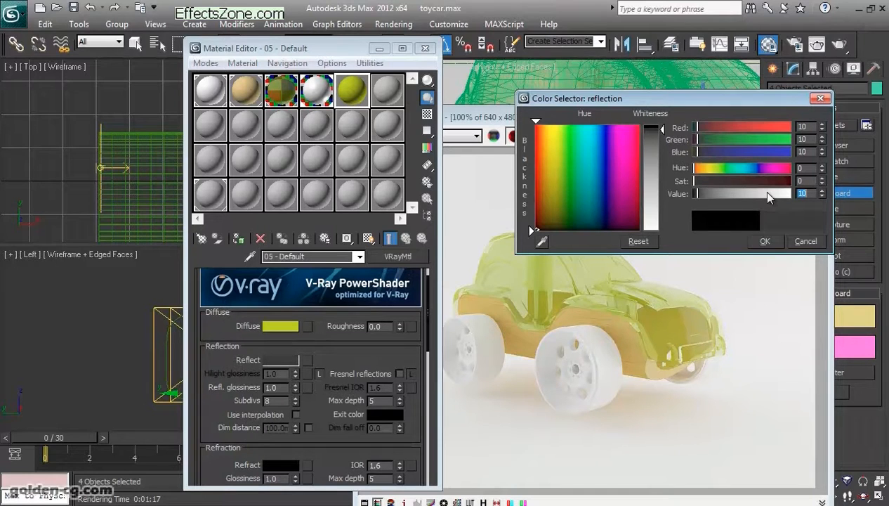
- Preview the fifth material enlarged on a checkered background, set its reflection glossiness to 0.7, and close the preview
double_click(363, 103)
left_click_drag(547, 87, 637, 127)
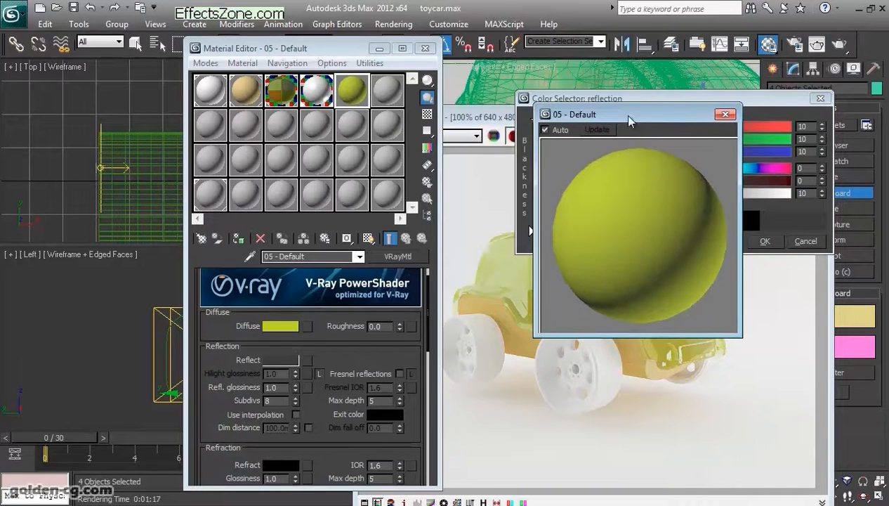
left_click(427, 114)
left_click(764, 242)
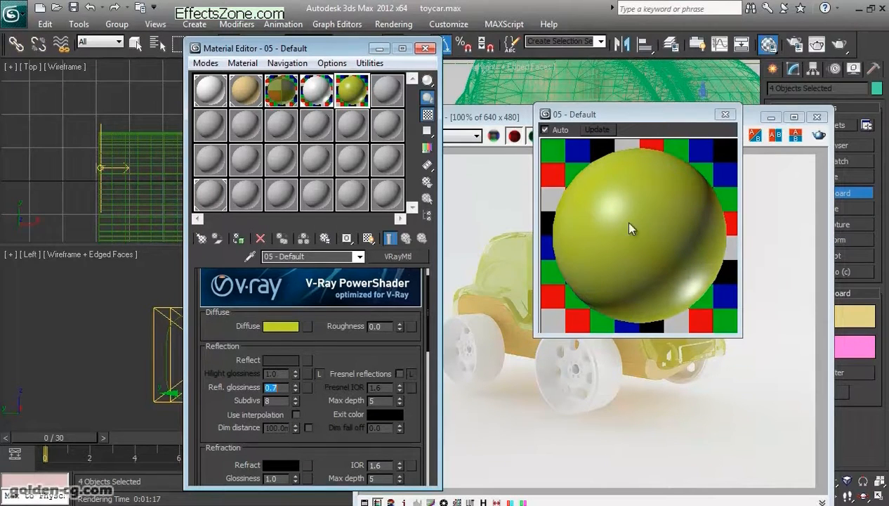
scroll(341, 306, "down", 8)
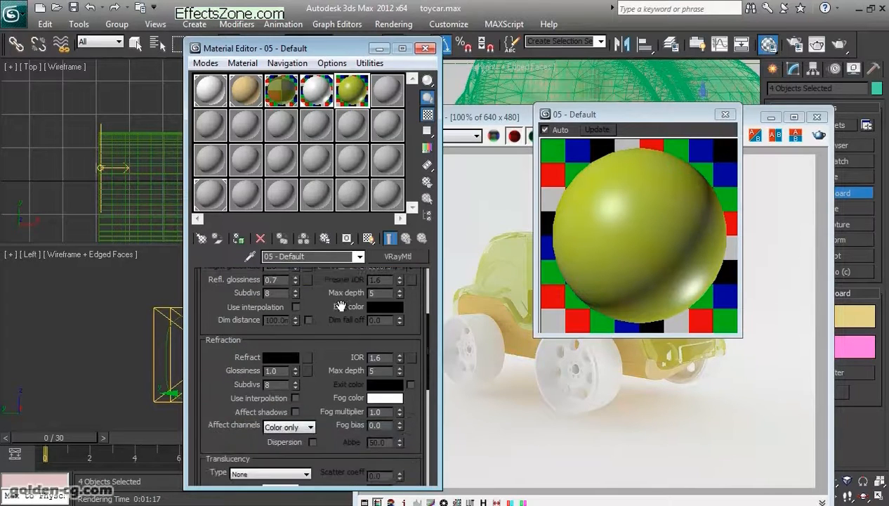
scroll(341, 305, "up", 8)
left_click_drag(608, 120, 131, 180)
left_click(596, 197)
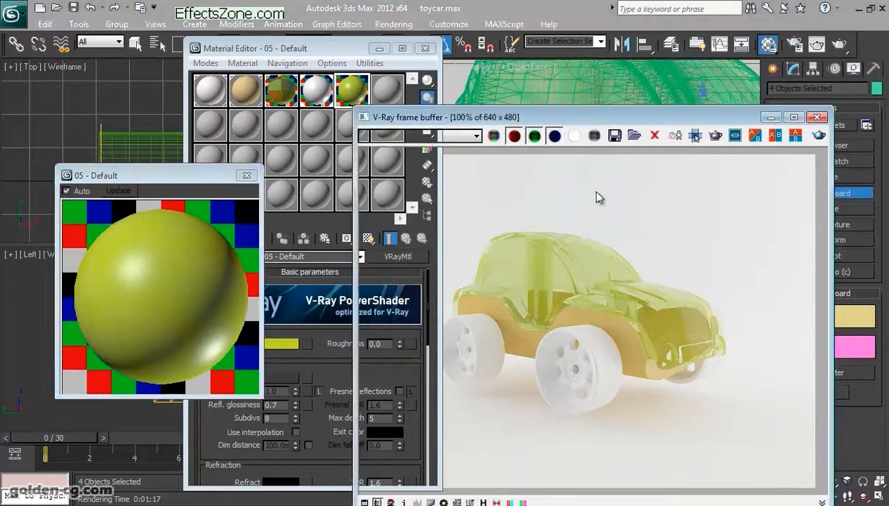
left_click(298, 229)
left_click(246, 176)
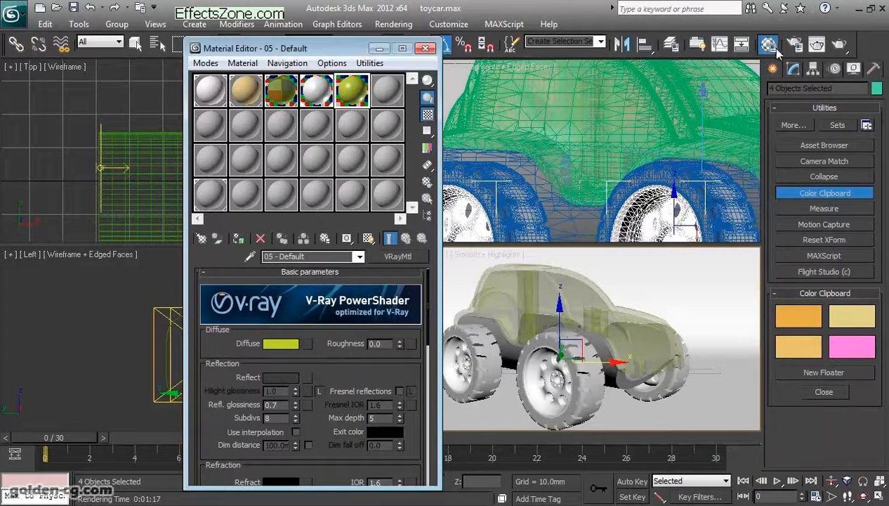
- Assign the fifth material to all objects on the tire layer and name the material tire
left_click(671, 44)
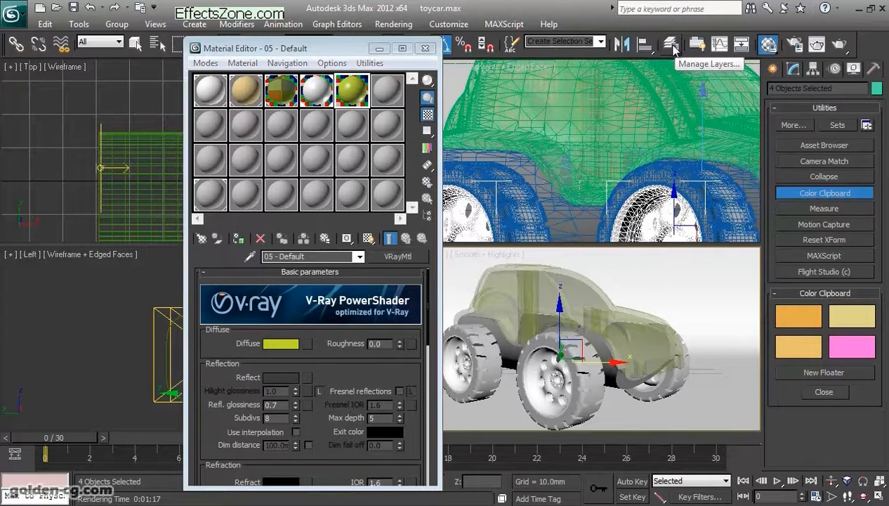
right_click(110, 233)
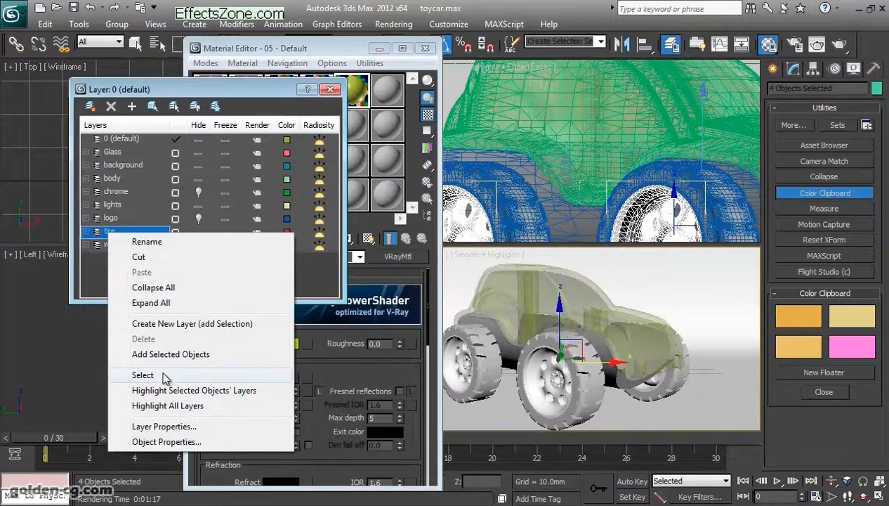
left_click(164, 377)
left_click_drag(288, 91, 123, 213)
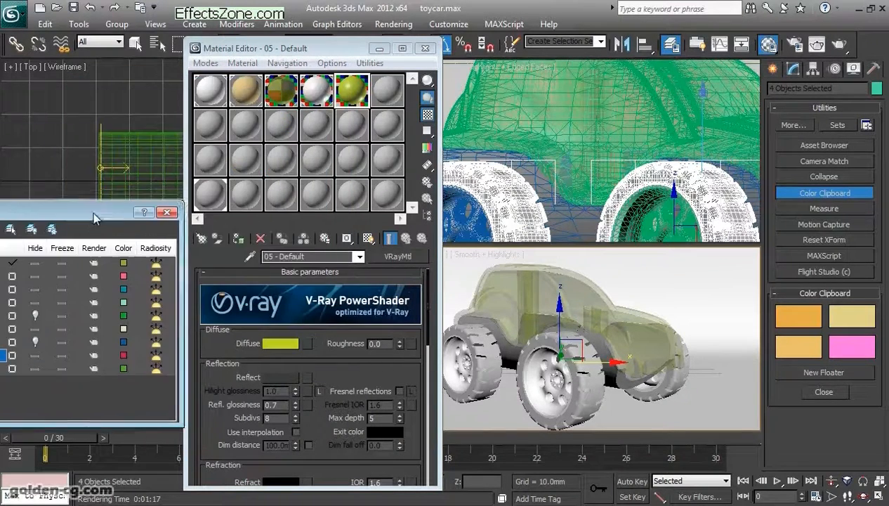
left_click(238, 239)
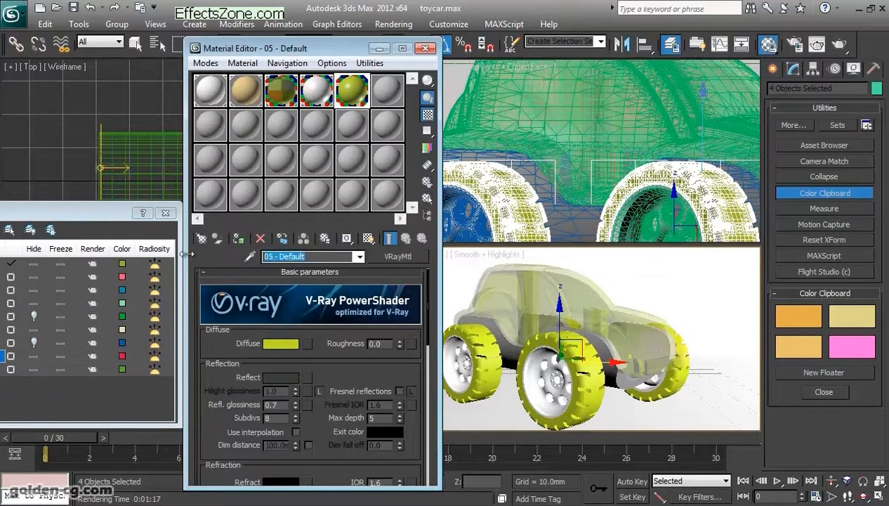
type("tire")
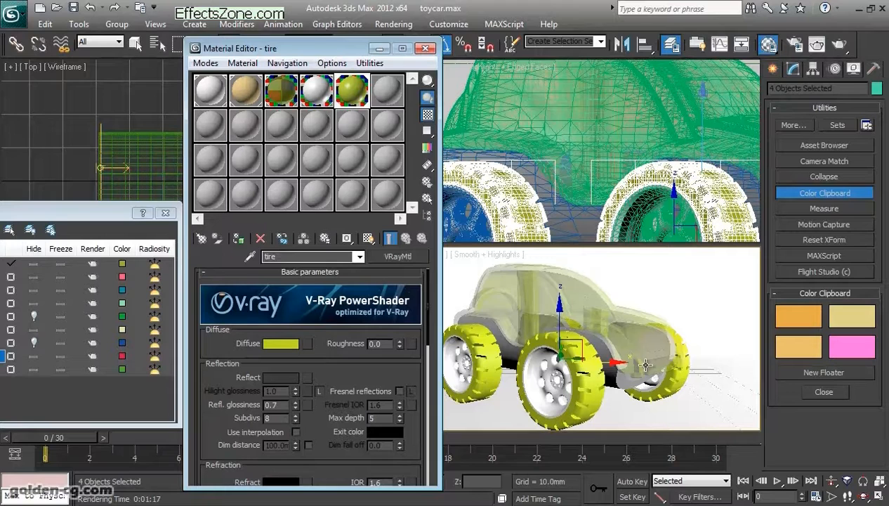
- Render the car with the tire material and place the frame buffer beside the Material Editor
key("ctrl+l")
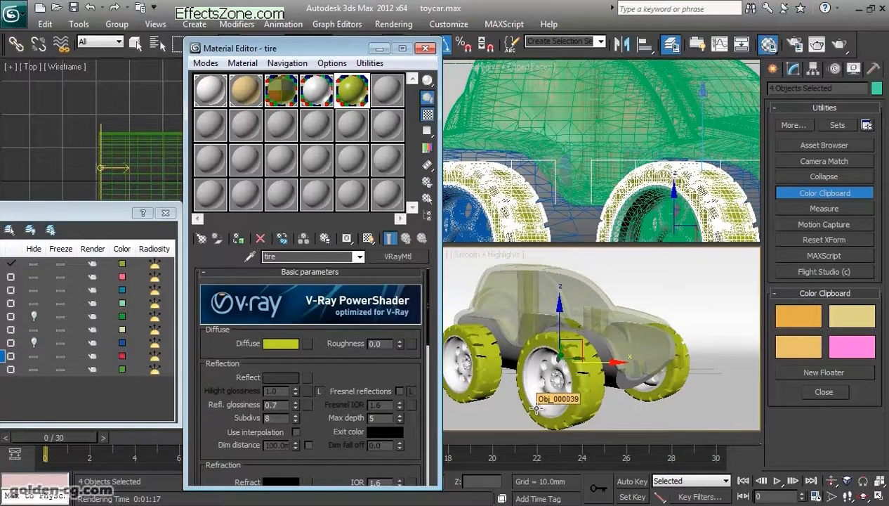
key("alt+Tab")
left_click_drag(702, 117, 780, 54)
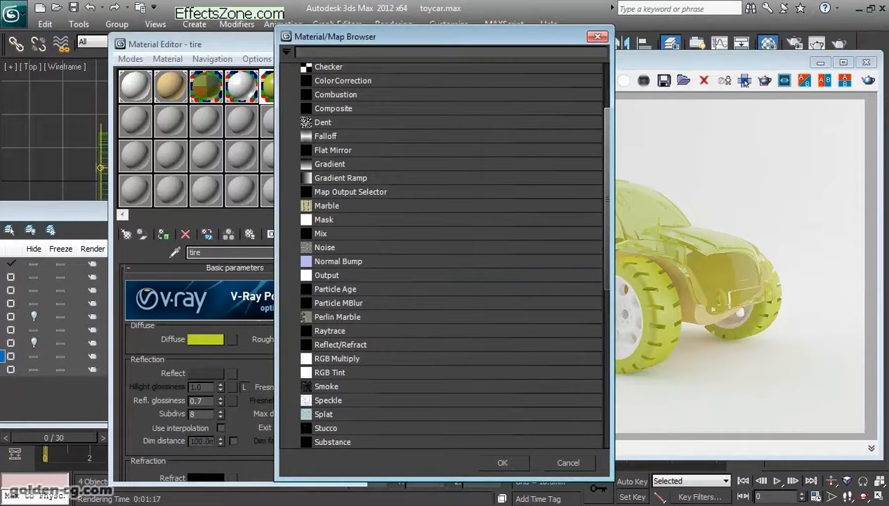
- Add a Falloff map to the tire material's Diffuse and copy the green diffuse color into its Front and Side colors
double_click(326, 136)
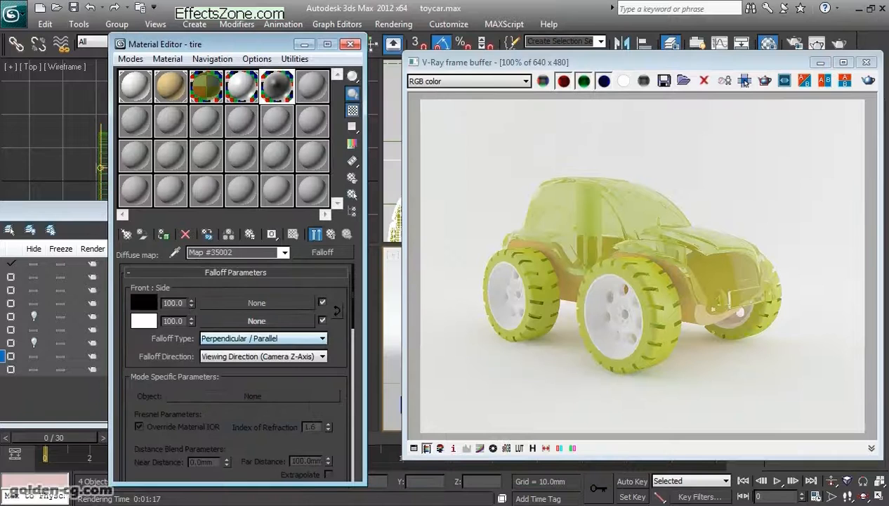
left_click(331, 234)
right_click(200, 338)
left_click(235, 350)
left_click(231, 339)
right_click(141, 302)
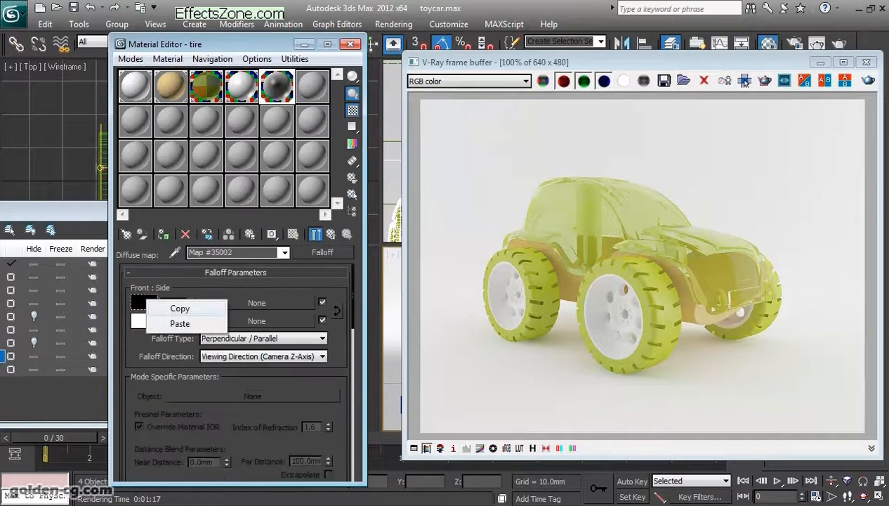
left_click(179, 323)
right_click(141, 320)
left_click(177, 342)
- Set the Falloff map's Side color to a slightly less saturated green with red 135, green 174 and blue 15
left_click(143, 321)
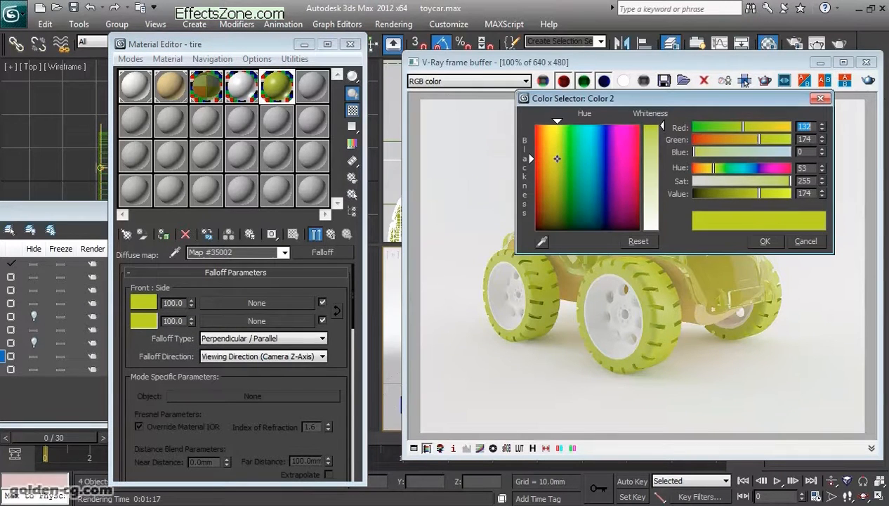
left_click_drag(557, 159, 556, 161)
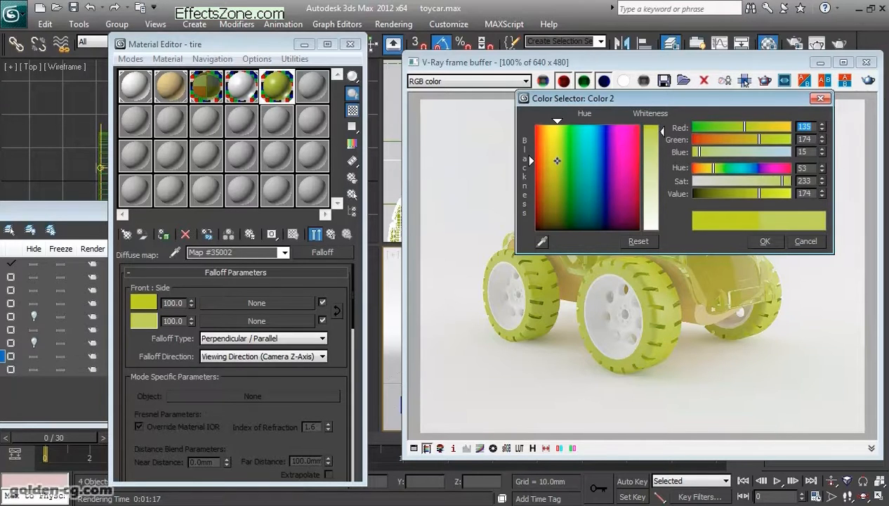
key("Return")
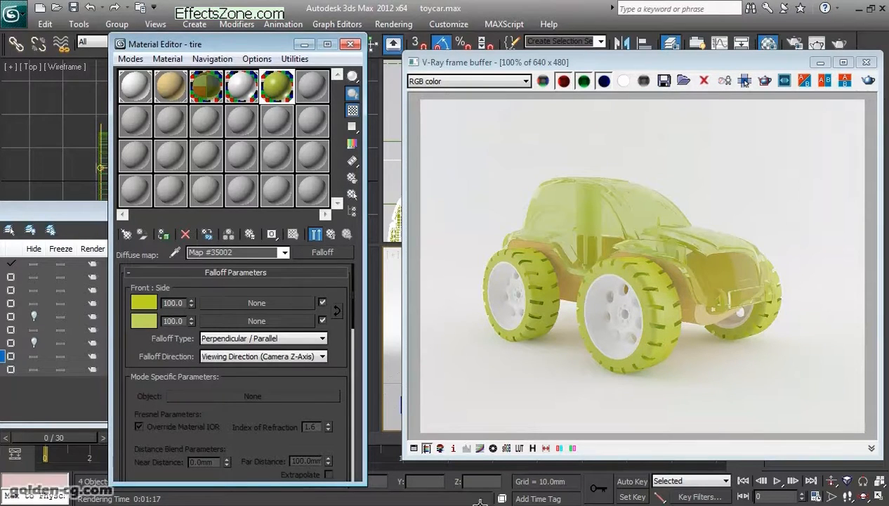
- Close the layer manager, arrange the Material Editor and frame buffer side by side, and open the render history
left_click(74, 213)
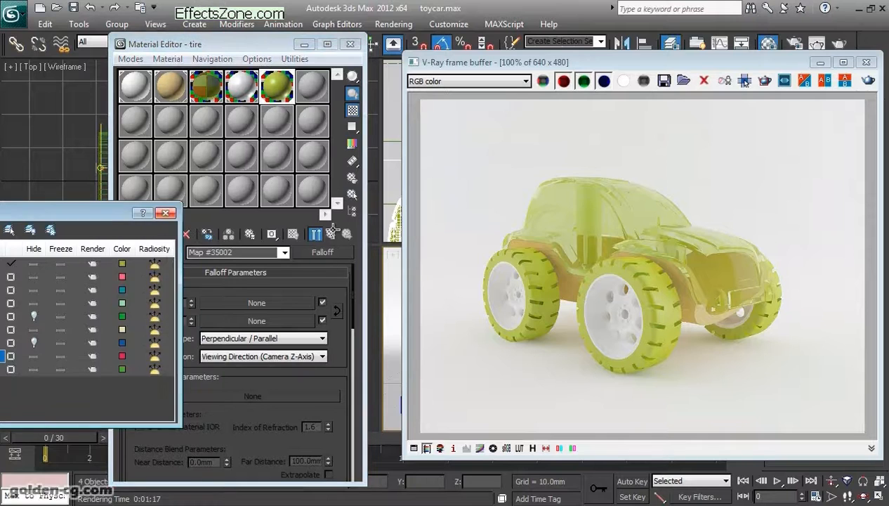
left_click(165, 212)
left_click_drag(231, 43, 148, 41)
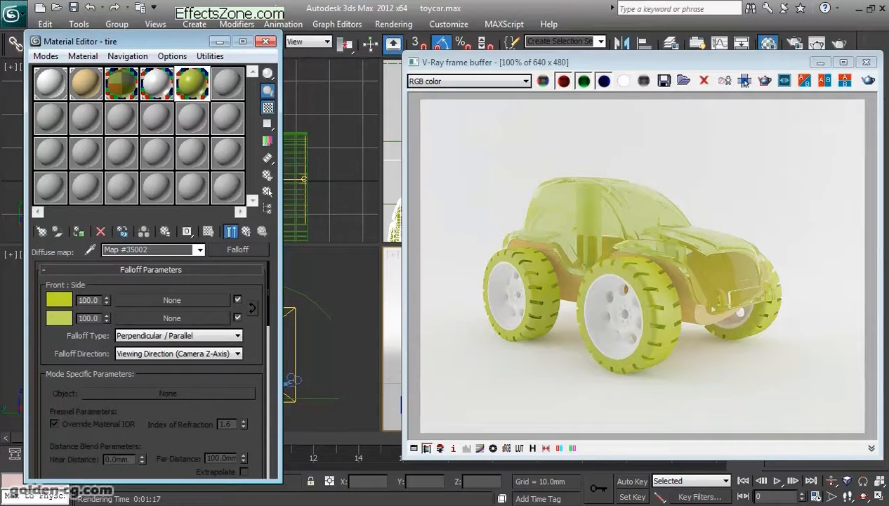
left_click_drag(562, 61, 474, 56)
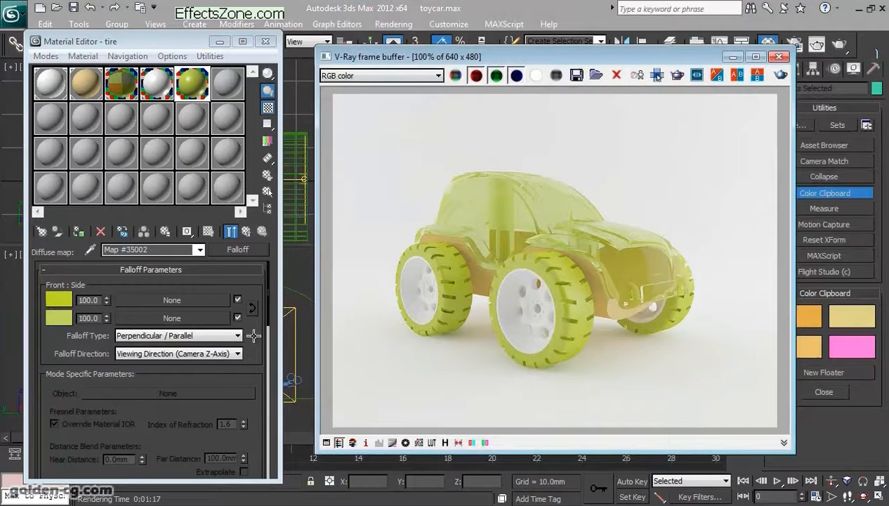
left_click(445, 442)
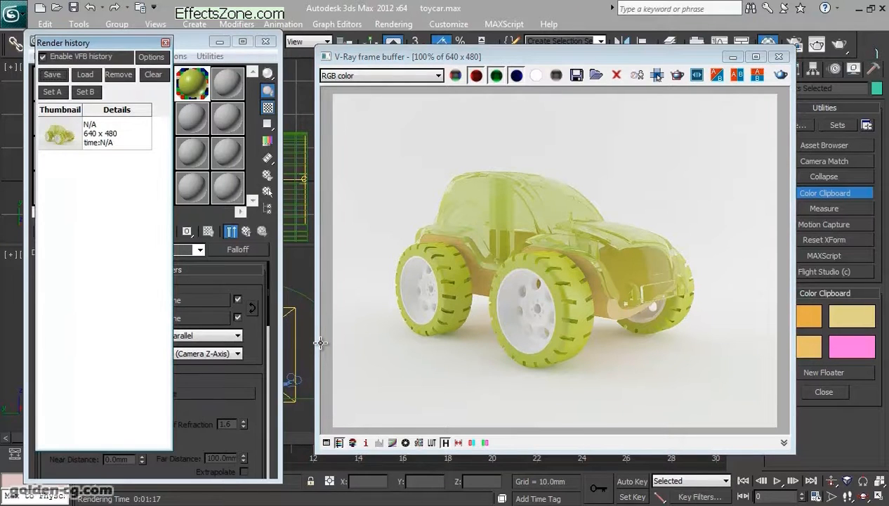
- Render only a region around the near wheels with the updated tire material and compare it with the previous render
left_click(677, 76)
left_click_drag(381, 233, 609, 394)
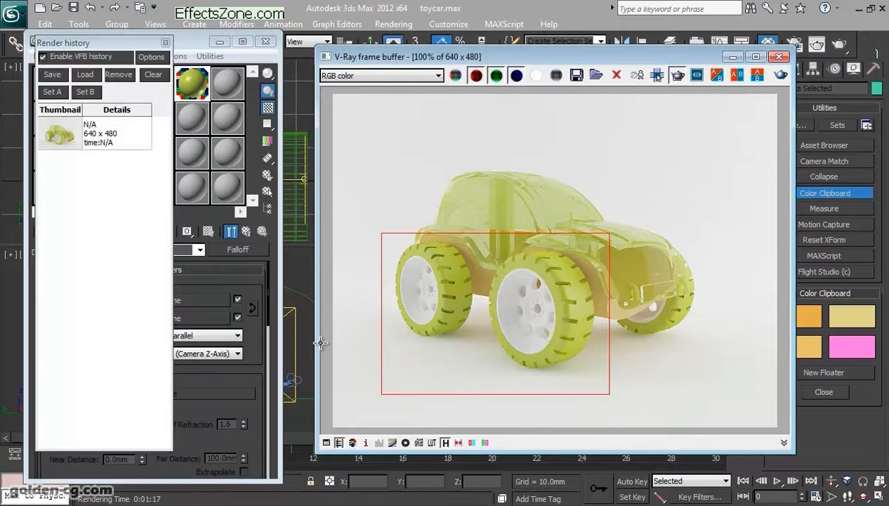
left_click(780, 74)
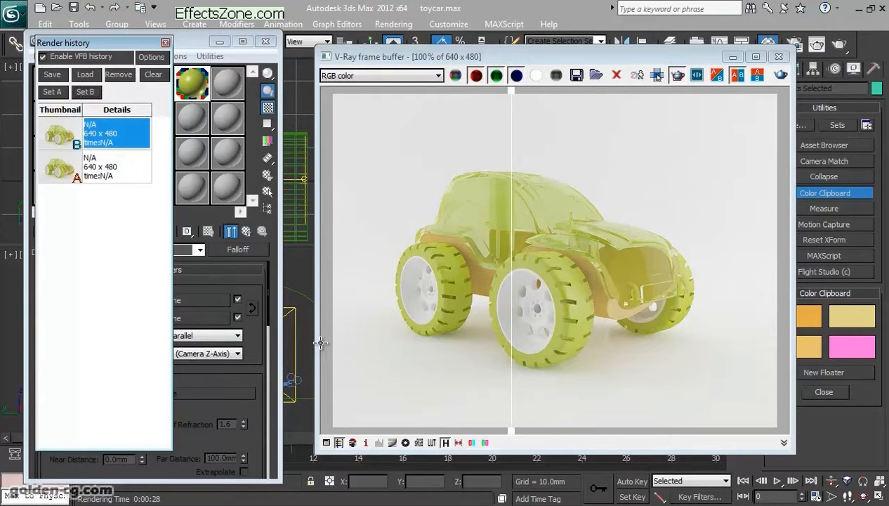
left_click_drag(512, 260, 449, 260)
left_click_drag(449, 427, 483, 379)
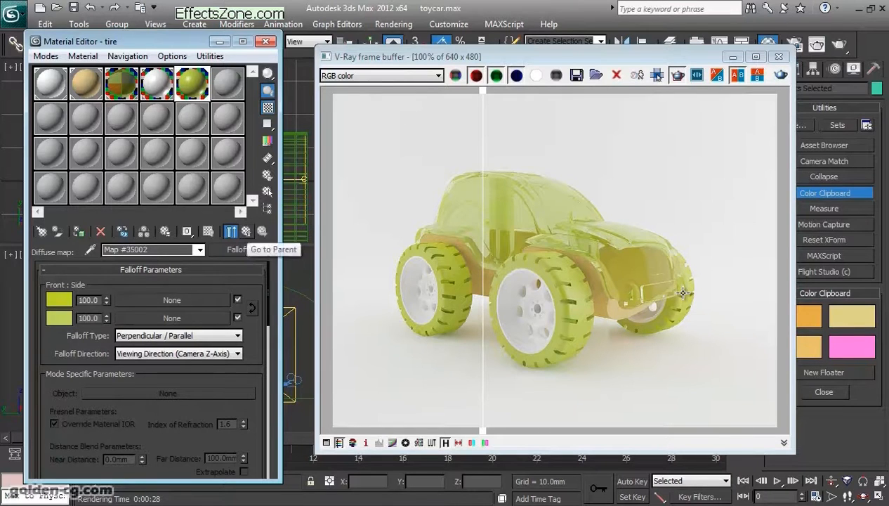
- Return to the tire's parent material, and temporarily hide the tire and wheel layers to inspect the chrome parts
left_click(246, 231)
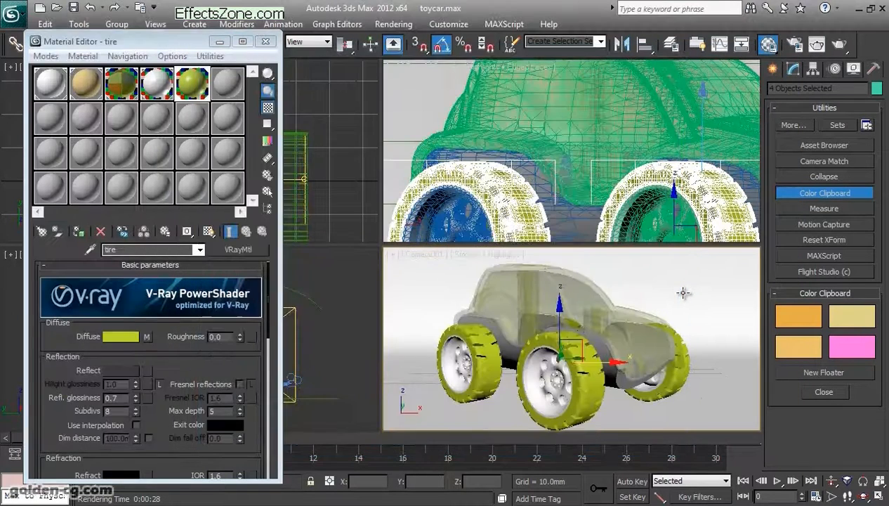
right_click(470, 304)
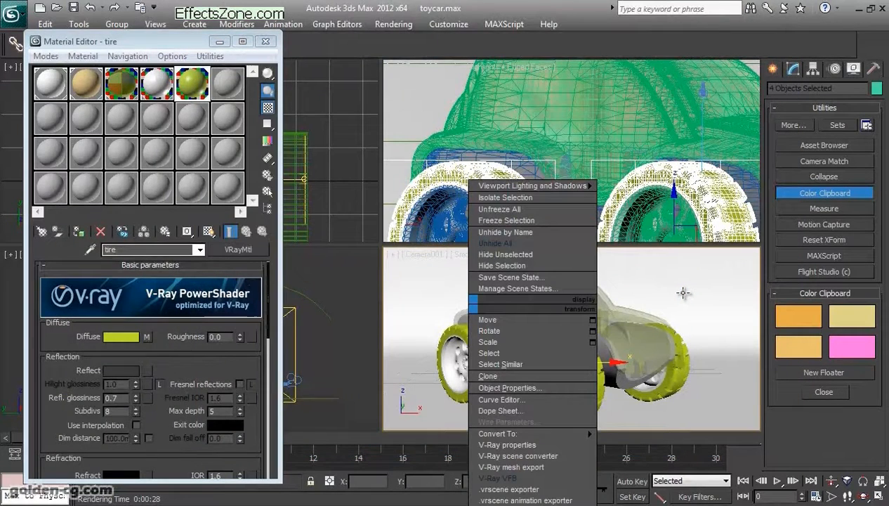
left_click(683, 292)
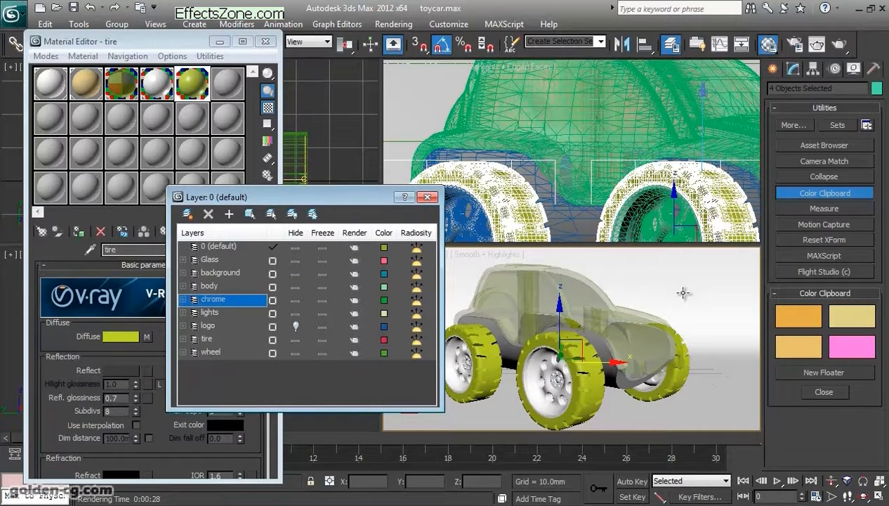
left_click(296, 340)
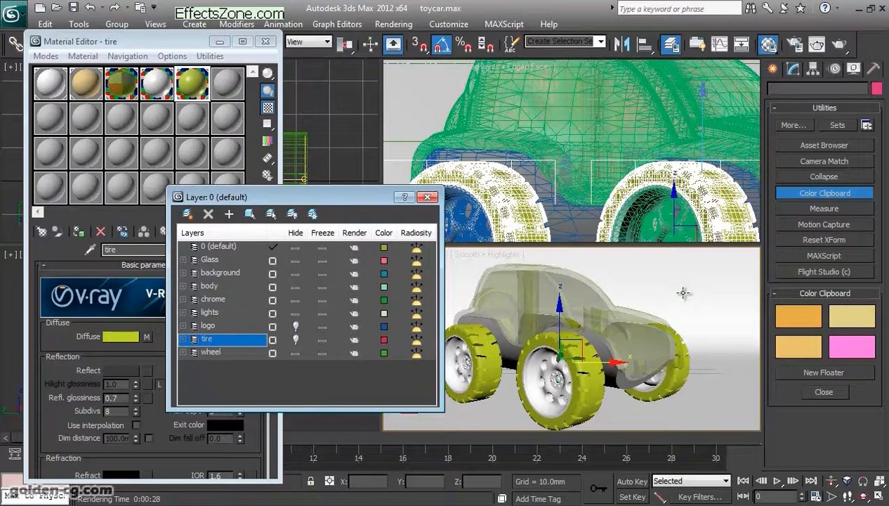
left_click(296, 352)
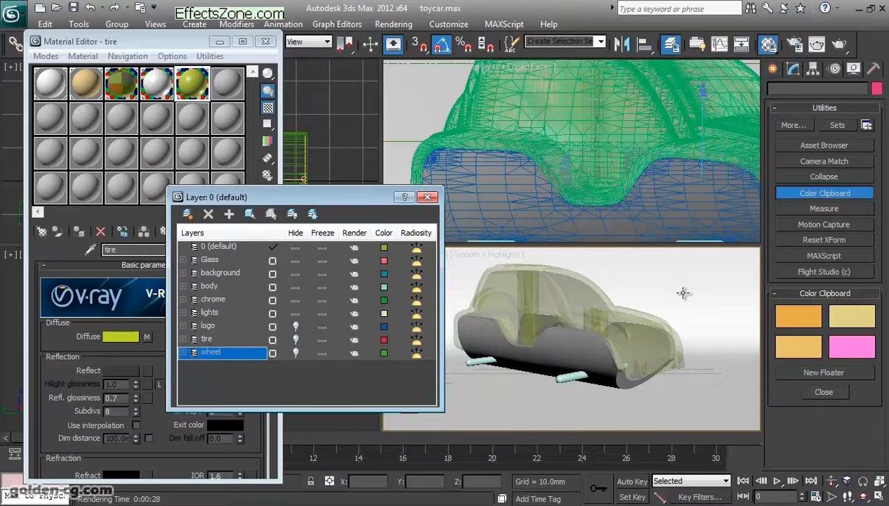
left_click(295, 339)
left_click(296, 352)
- Select the objects on the chrome layer and close the layer manager
right_click(210, 299)
left_click(245, 221)
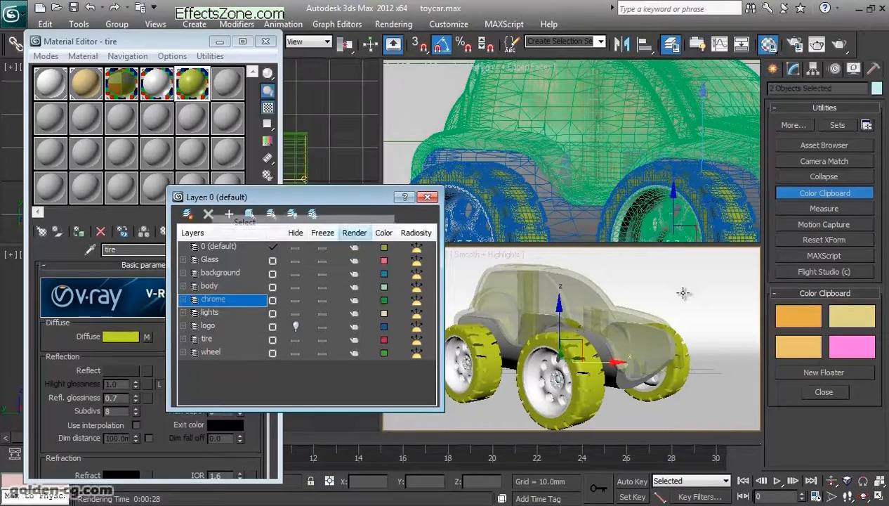
left_click(427, 197)
- Set up the next unused material slot as a VRayMtl named Chrome
left_click(228, 83)
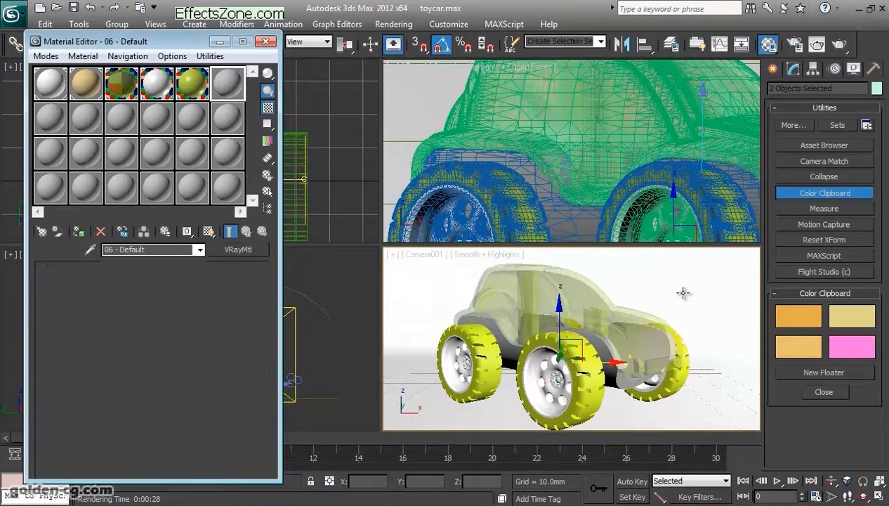
left_click(238, 250)
double_click(338, 349)
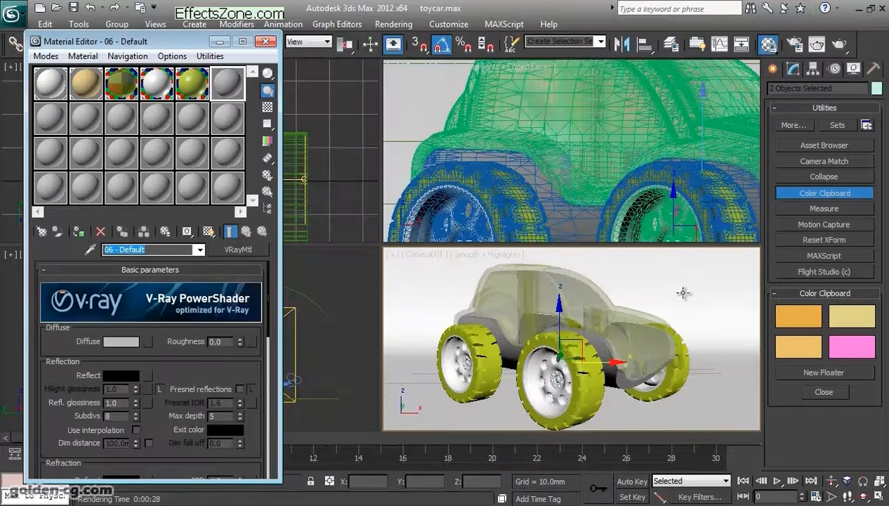
type("Chrome")
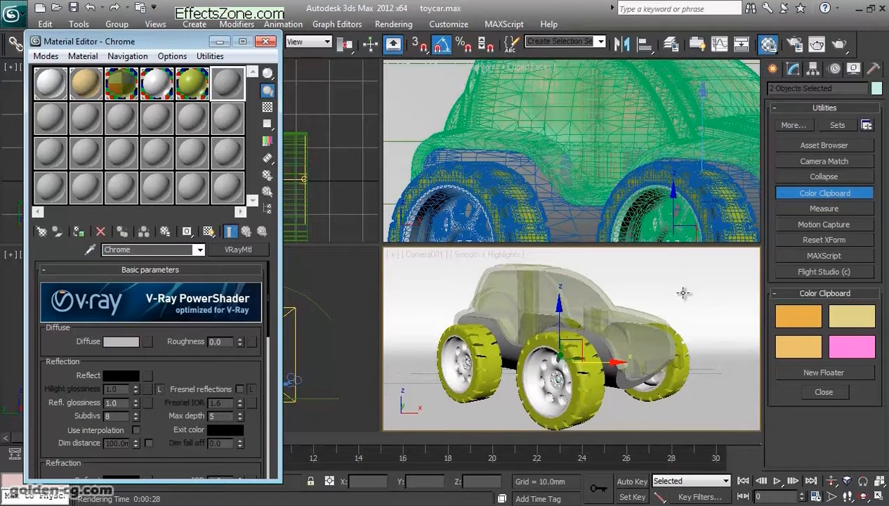
- Give the Chrome material a black Diffuse color and a white Reflect color
left_click(121, 341)
left_click_drag(742, 194, 791, 194)
left_click(764, 241)
left_click(120, 376)
left_click(764, 241)
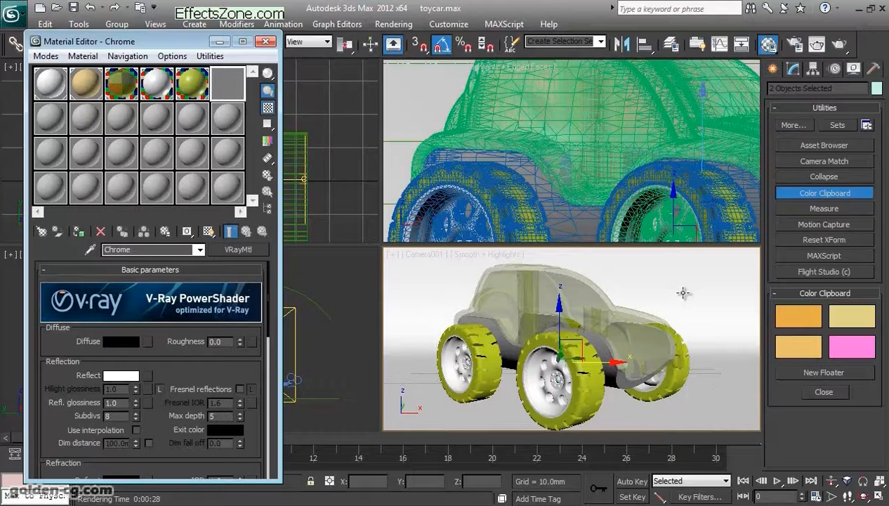
- Assign the Chrome material to the selected objects with a checkered sample background, and render the wheel region again
left_click(268, 107)
left_click(79, 231)
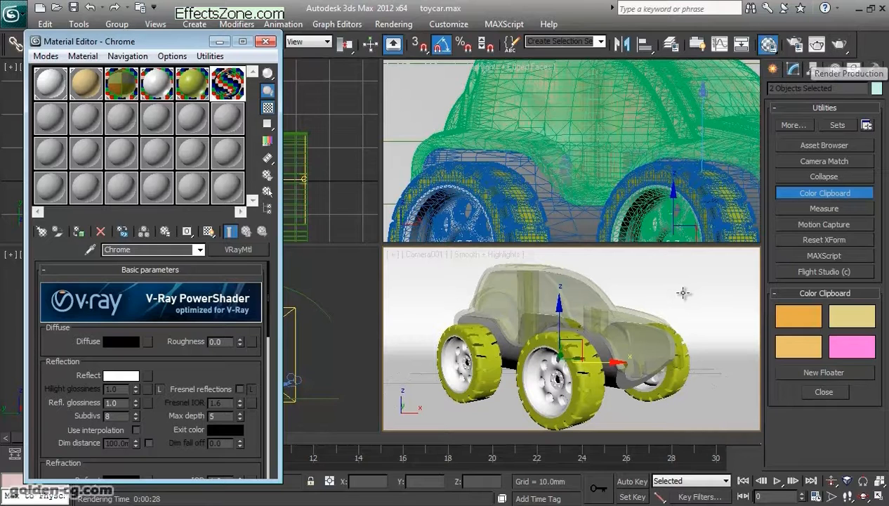
left_click(839, 44)
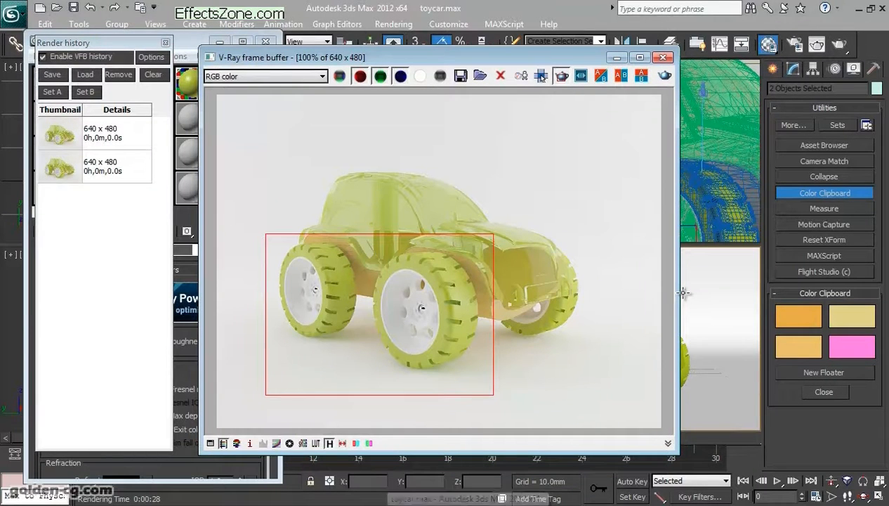
- Clear the render history, save the current chrome render into it, and move the frame buffer clear of the Material Editor
left_click(153, 75)
left_click(488, 306)
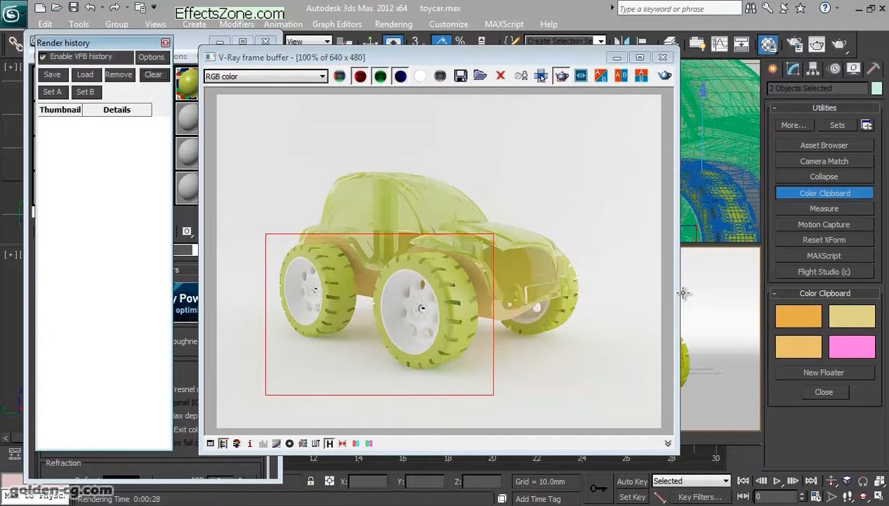
left_click(52, 74)
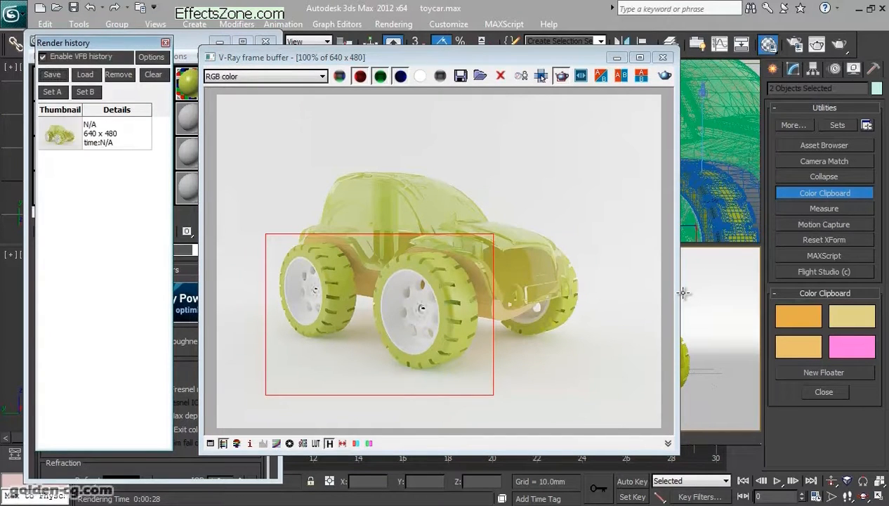
left_click(117, 133)
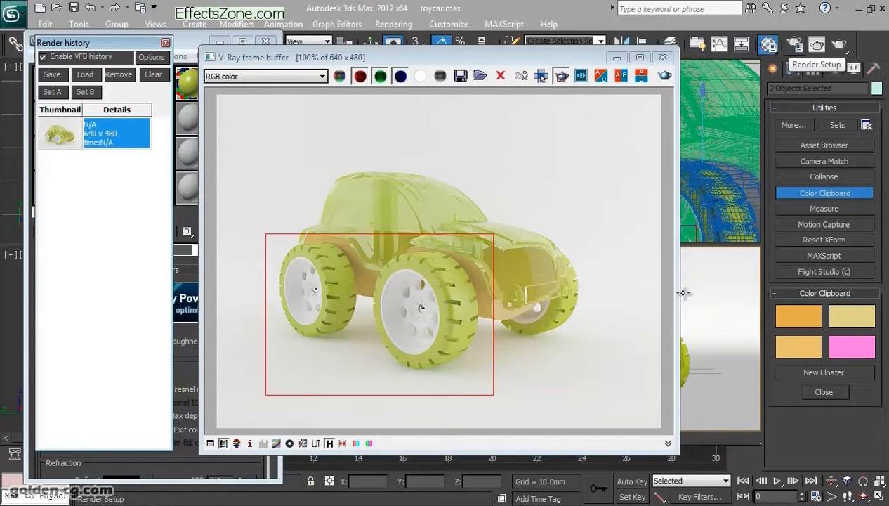
left_click_drag(506, 57, 602, 61)
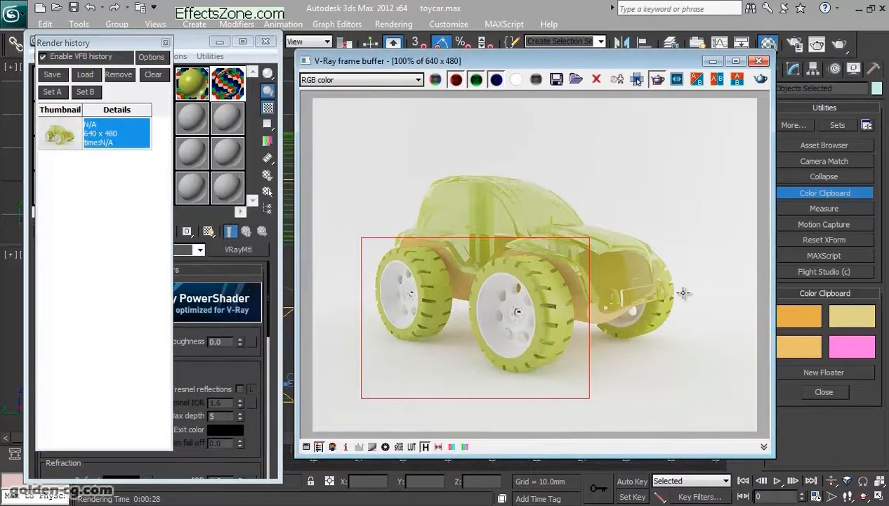
left_click(637, 79)
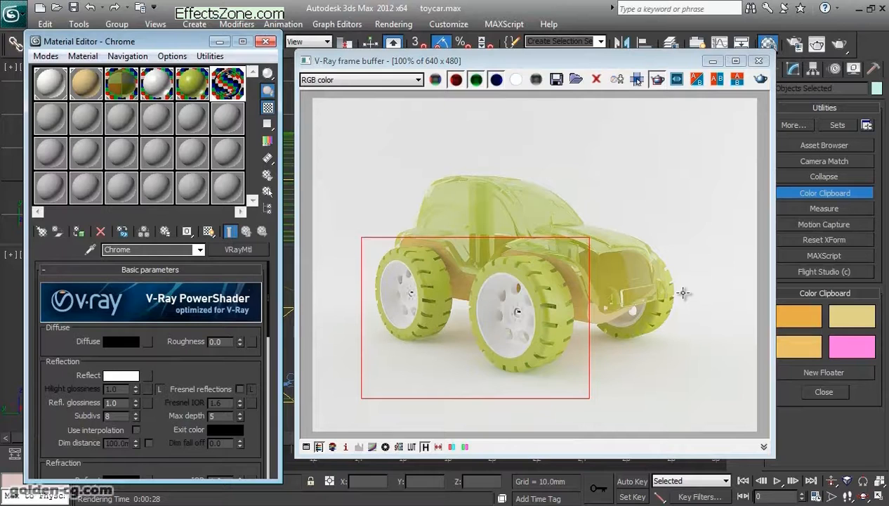
- Turn on Fresnel reflections for the Chrome material and set its IOR to 16
left_click(240, 388)
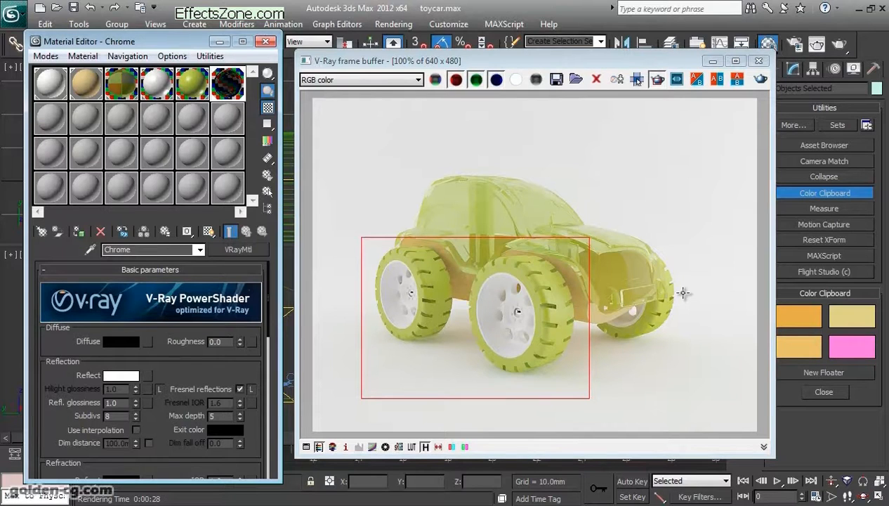
scroll(151, 366, "down", 3)
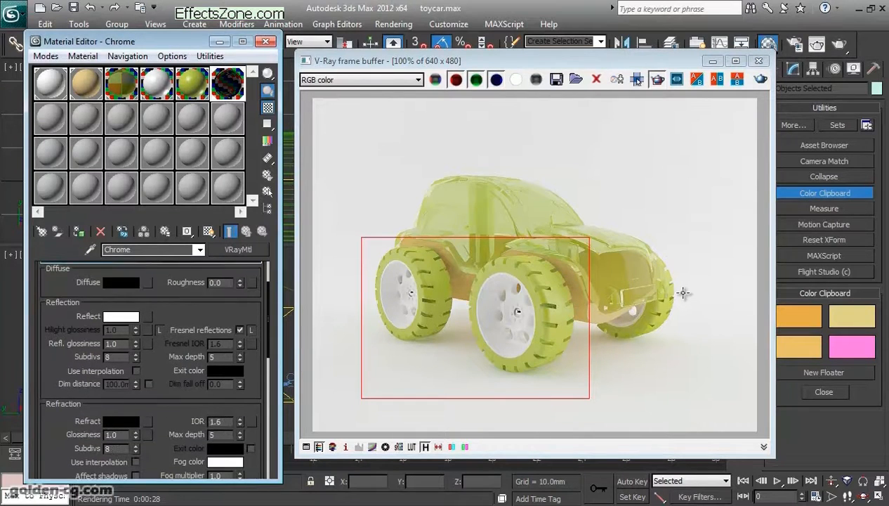
scroll(151, 365, "down", 2)
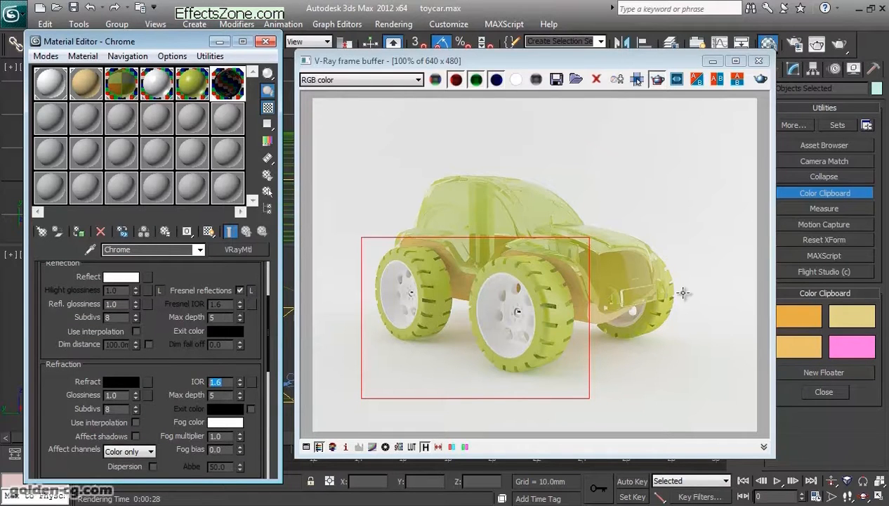
type("16")
key("Return")
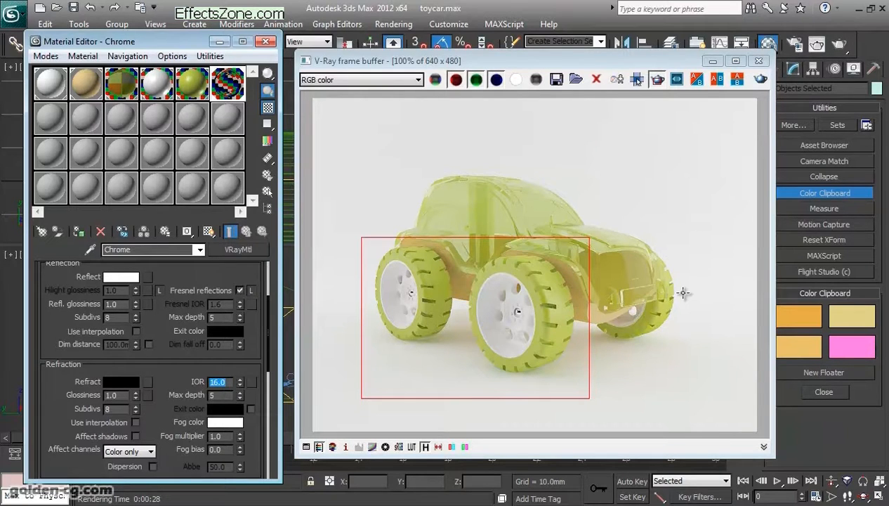
- Open an enlarged preview of the Chrome sample and place it clear of the frame buffer
double_click(227, 84)
left_click_drag(158, 172, 436, 168)
left_click_drag(171, 357, 171, 366)
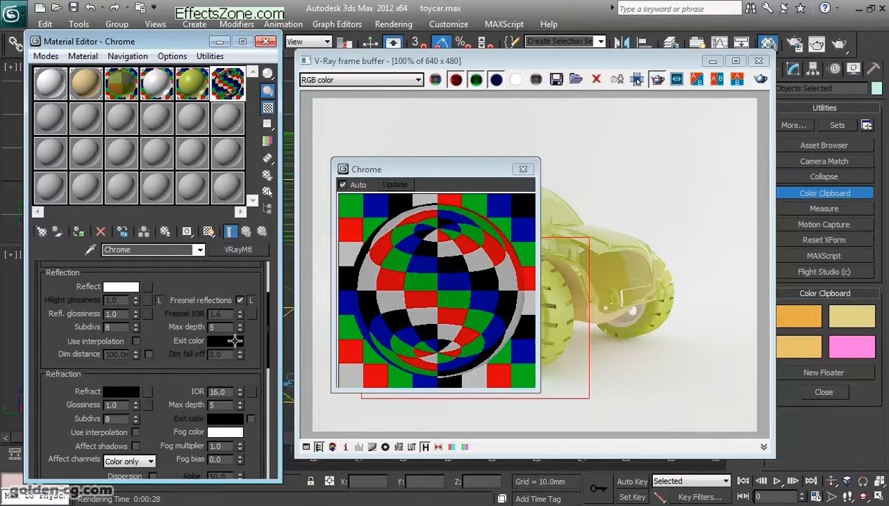
left_click_drag(421, 169, 163, 172)
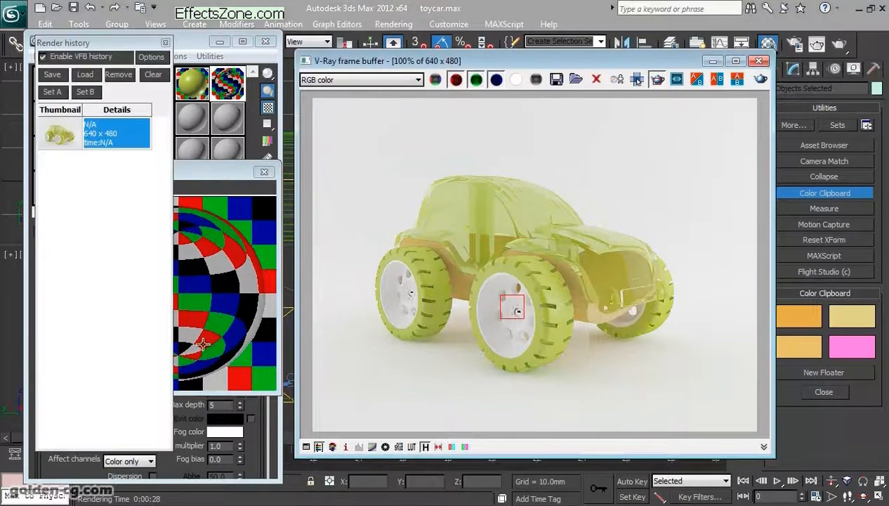
- Render a small region around the front wheel's hub and set up an A/B comparison with the saved render
left_click_drag(524, 318, 533, 333)
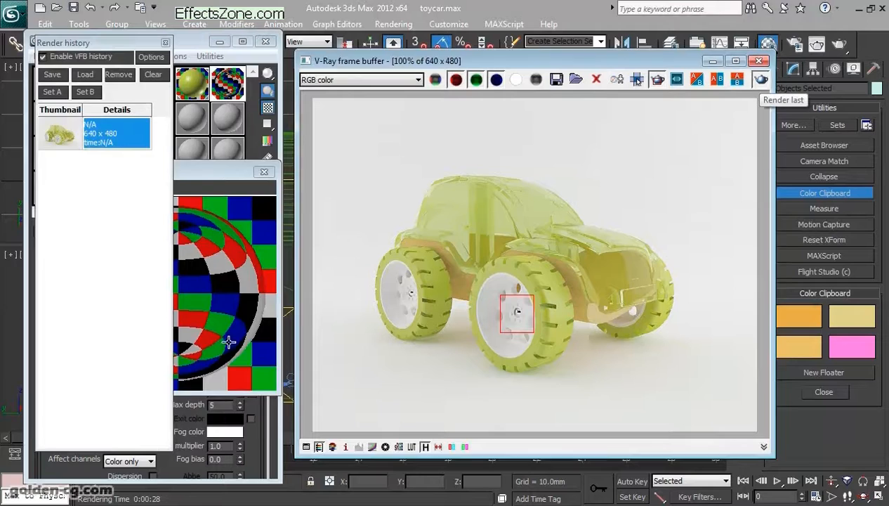
left_click(636, 80)
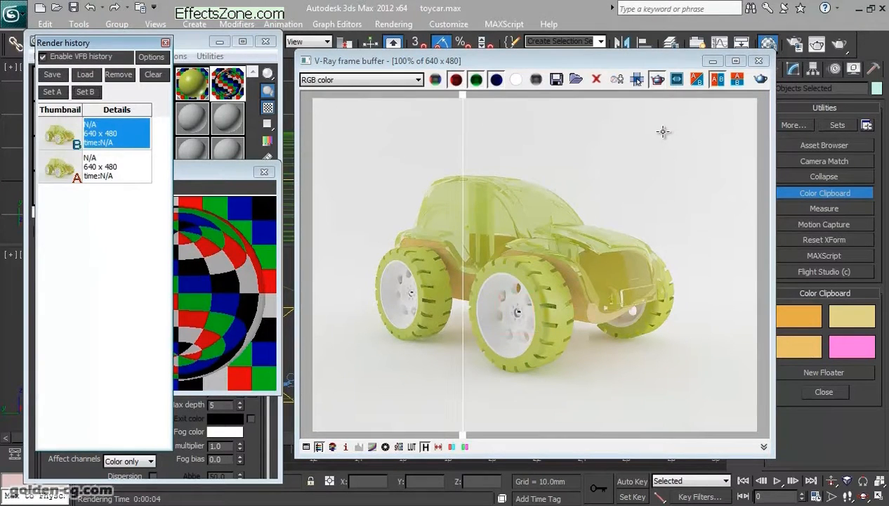
left_click_drag(757, 234, 662, 267)
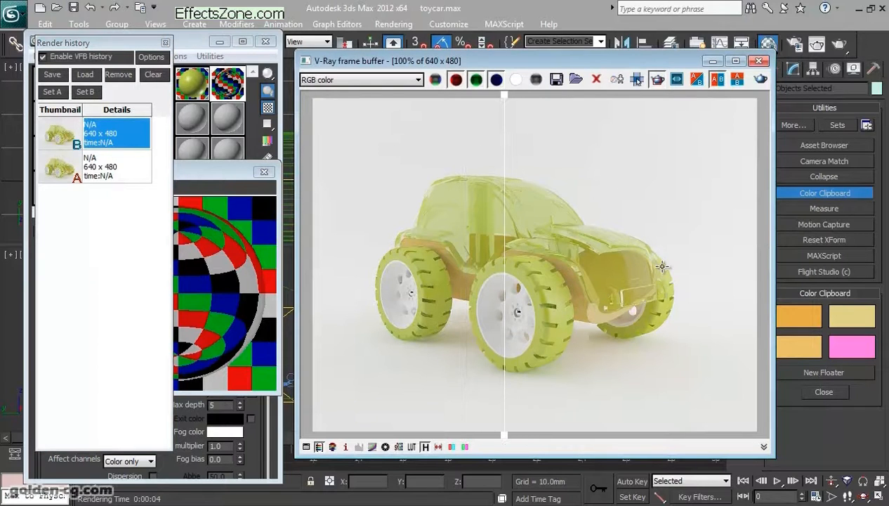
- Examine the chrome hub up close across both compared renders, and bring the Material Editor back to the front
scroll(510, 312, "up", 3)
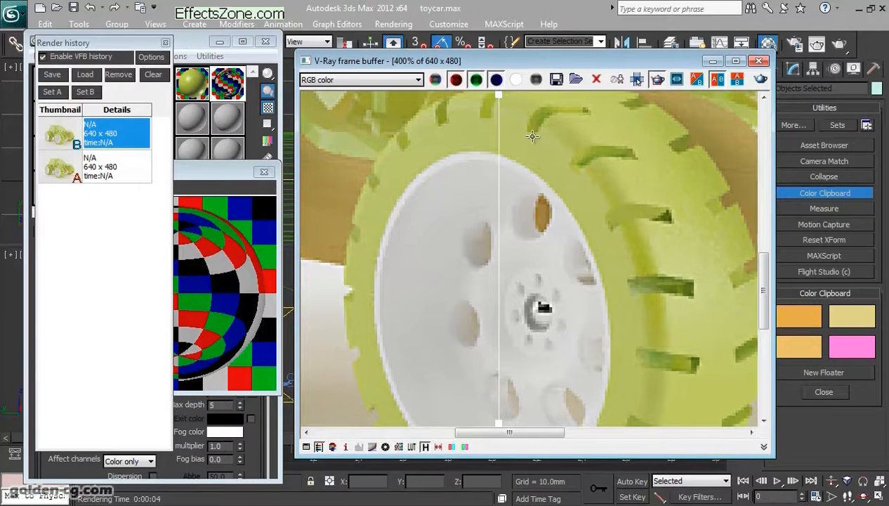
left_click_drag(641, 288, 567, 276)
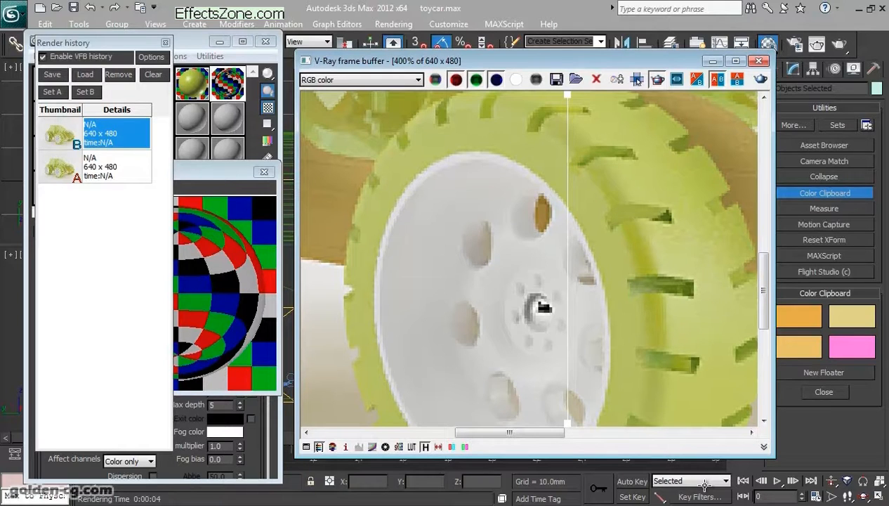
left_click_drag(567, 423, 507, 422)
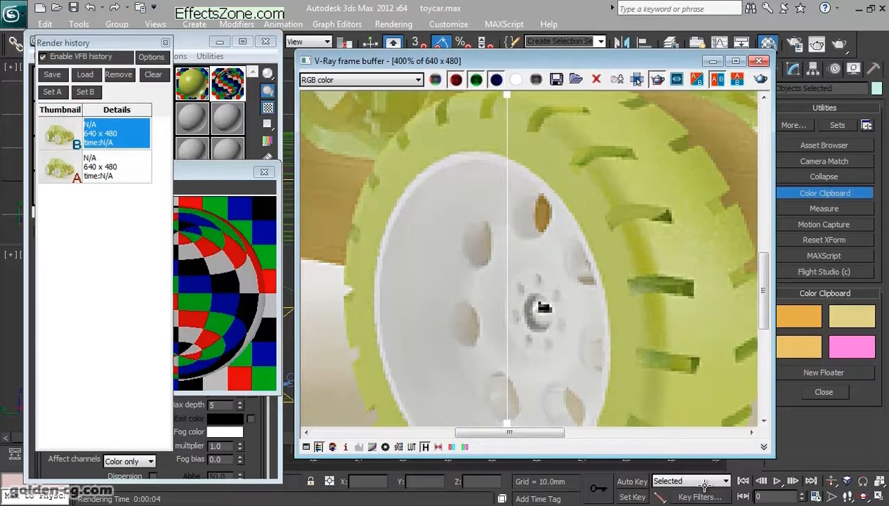
left_click_drag(507, 423, 436, 423)
scroll(528, 260, "down", 1)
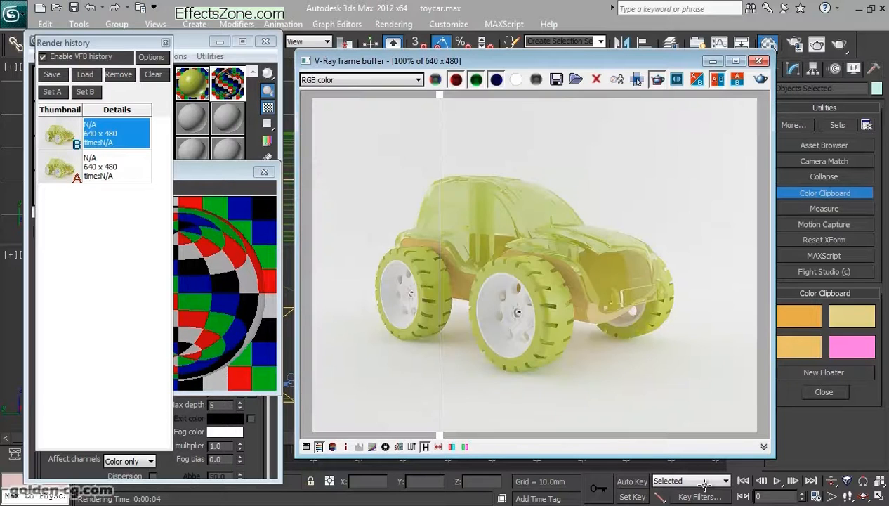
left_click_drag(440, 423, 509, 422)
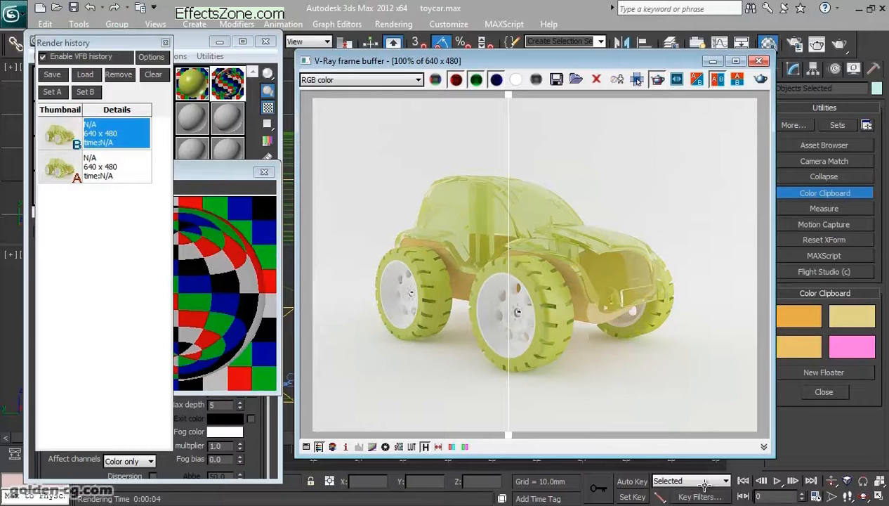
mouse_move(509, 169)
left_mouse_down()
mouse_move(524, 169)
mouse_move(509, 168)
left_mouse_up()
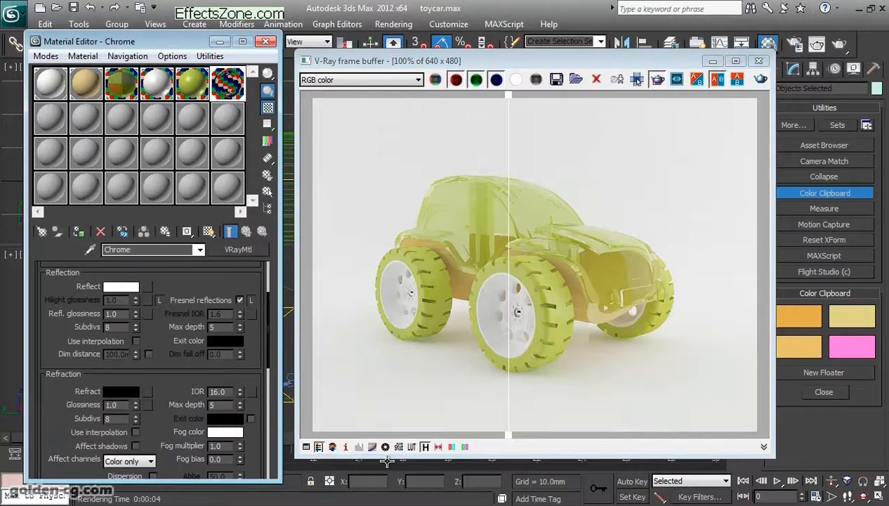
left_click_drag(171, 40, 174, 35)
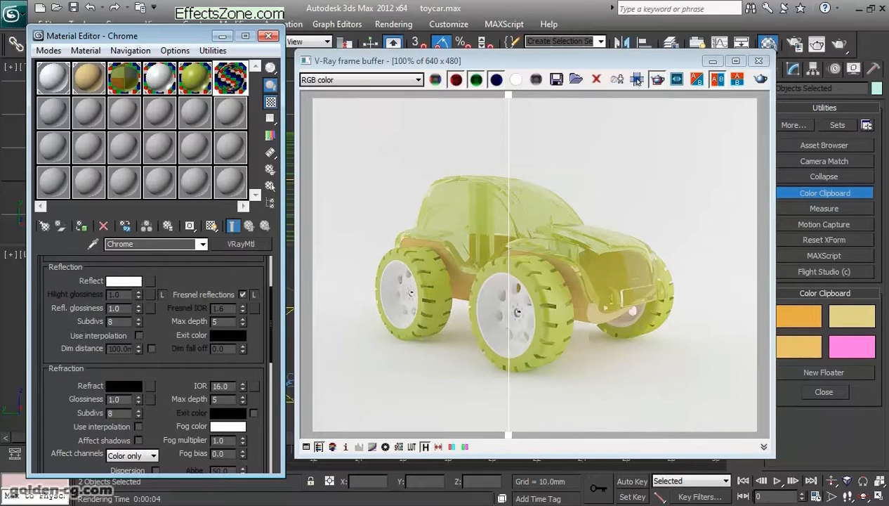
- Close the render history and move the frame buffer over beside the Material Editor
left_click(637, 79)
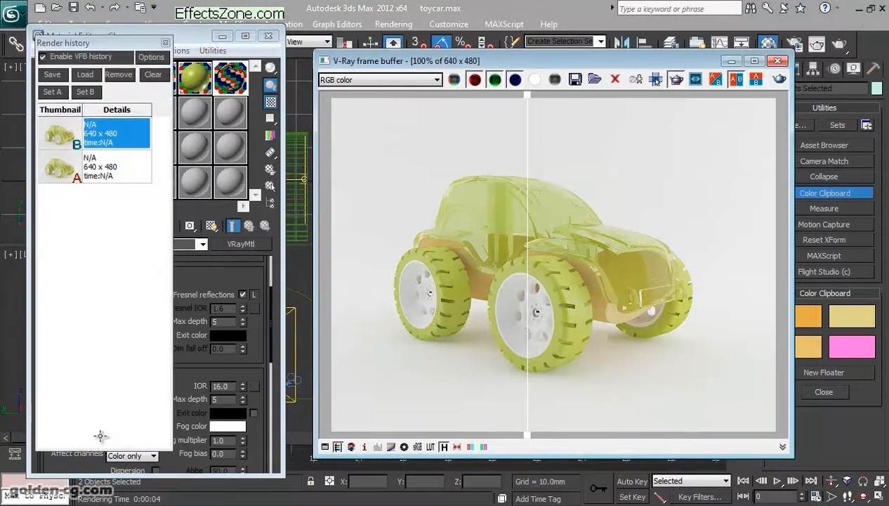
left_click(165, 43)
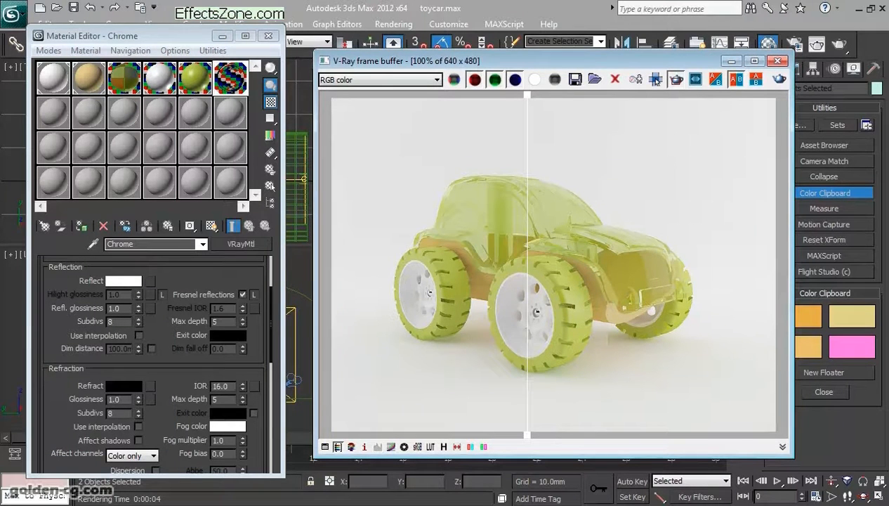
left_click_drag(532, 61, 441, 57)
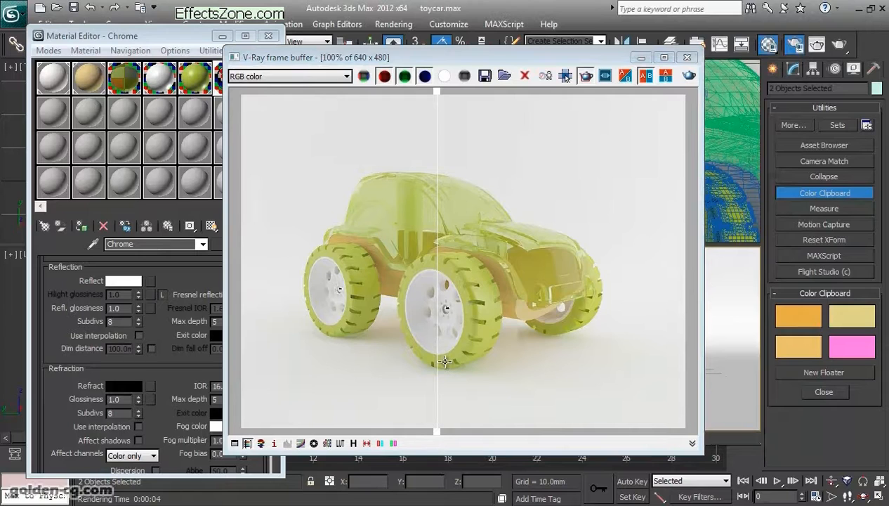
- Add a VRayMtlID render element in the render setup and shift the dialog clear of the rendered car
key("F10")
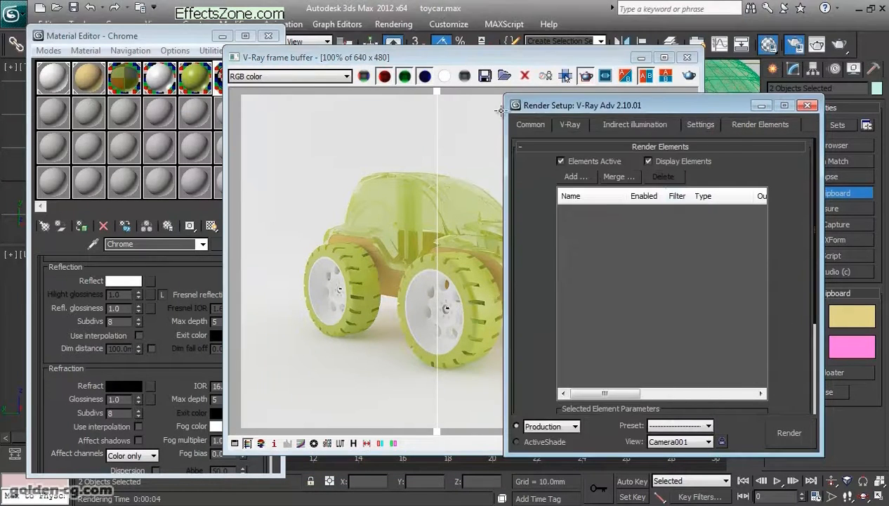
left_click(575, 177)
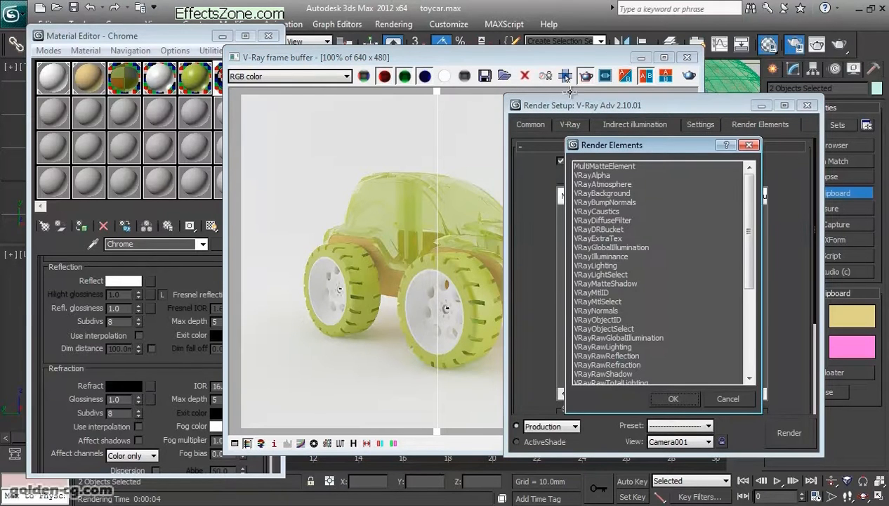
mouse_move(749, 223)
left_mouse_down()
mouse_move(749, 260)
mouse_move(750, 222)
left_mouse_up()
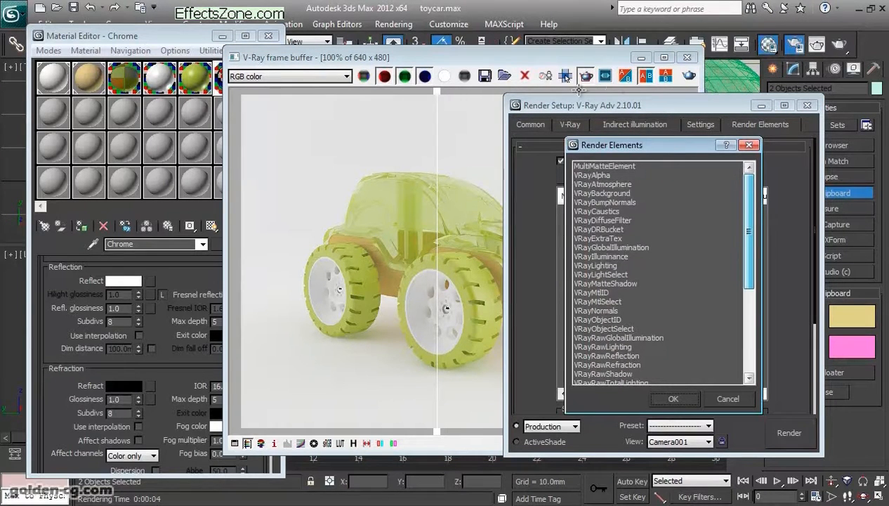
left_click(607, 238)
scroll(654, 238, "down", 1)
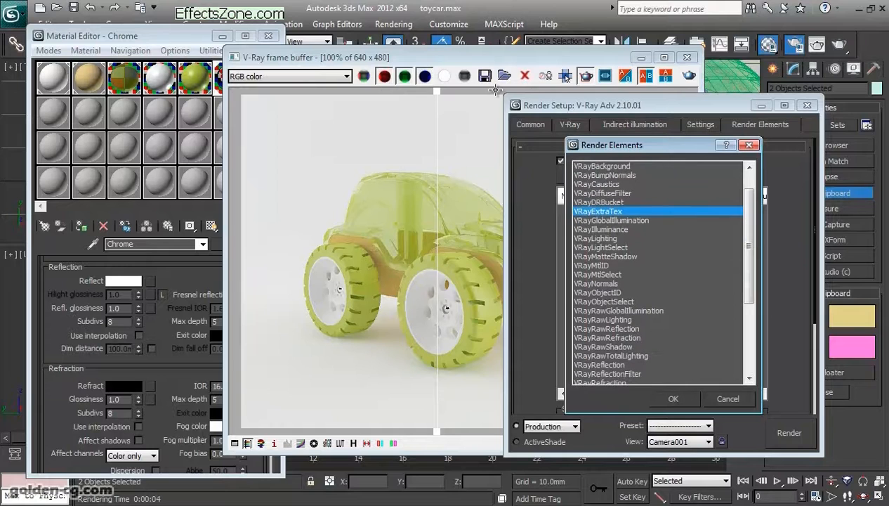
left_click(600, 265)
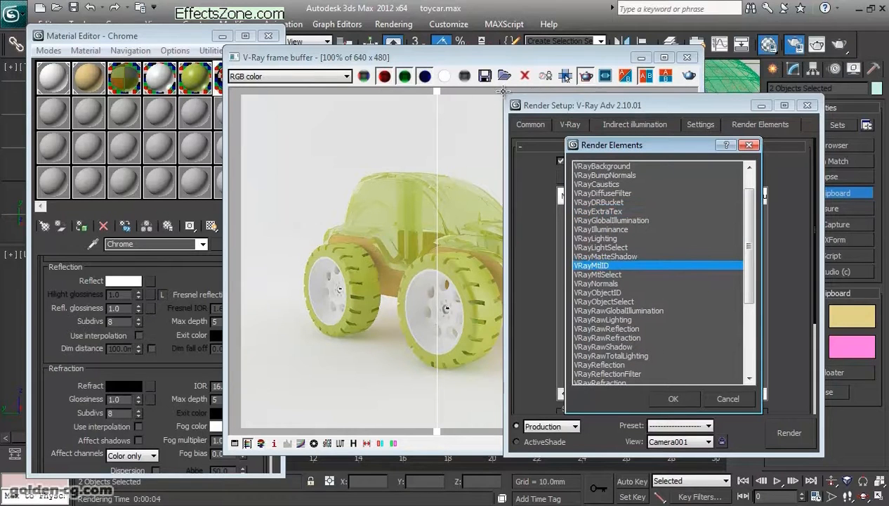
left_click(673, 398)
scroll(660, 316, "down", 5)
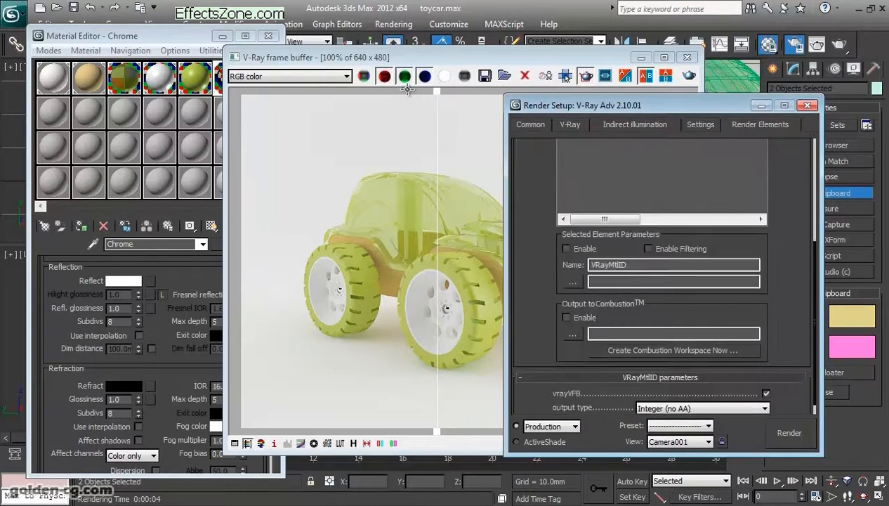
scroll(660, 281, "up", 5)
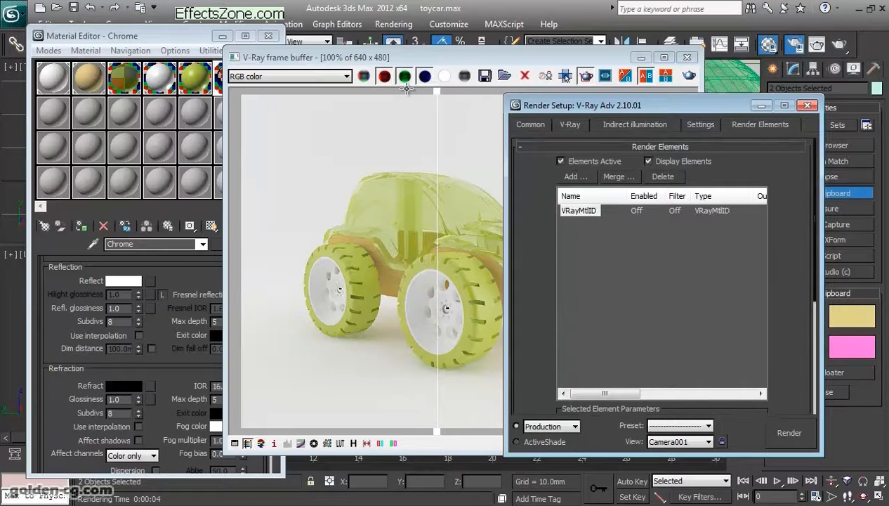
mouse_move(597, 105)
left_mouse_down()
mouse_move(557, 164)
mouse_move(651, 125)
mouse_move(656, 134)
left_mouse_up()
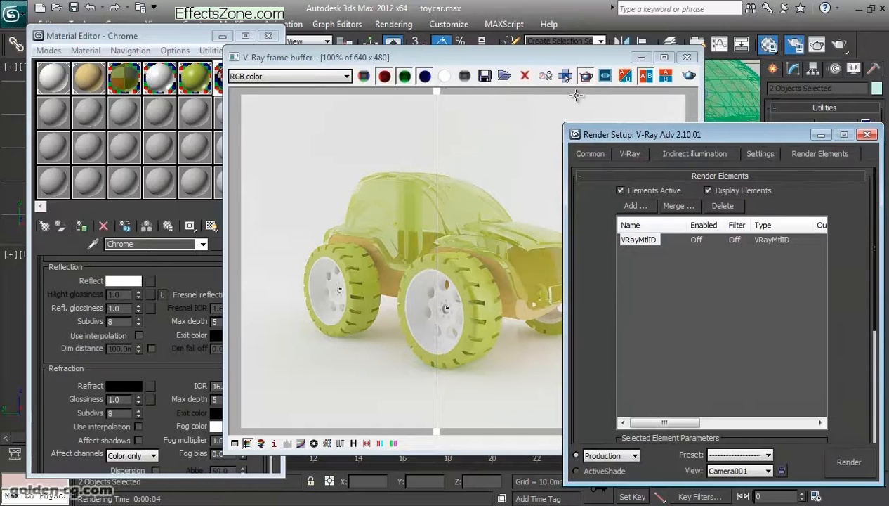
- Assign material ID channel 1 to the selected bamboo sub-material and channel 2 to the glass material
left_click(124, 78)
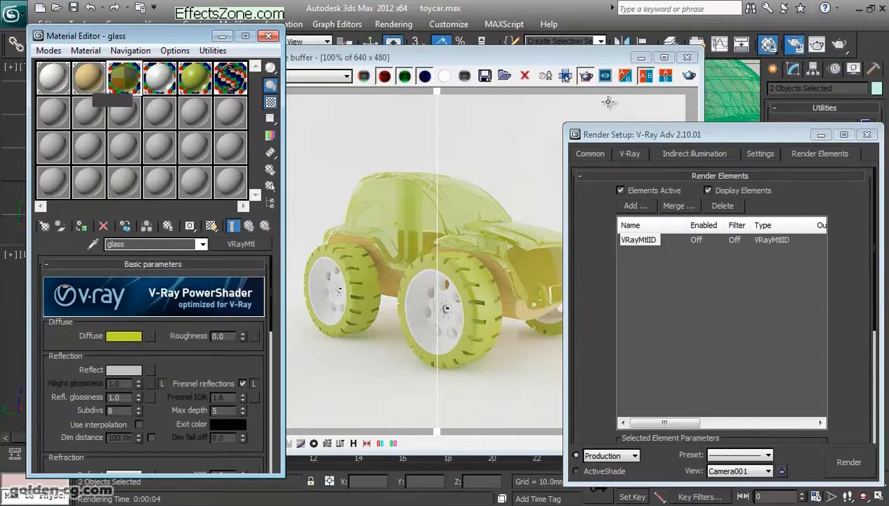
left_click(88, 78)
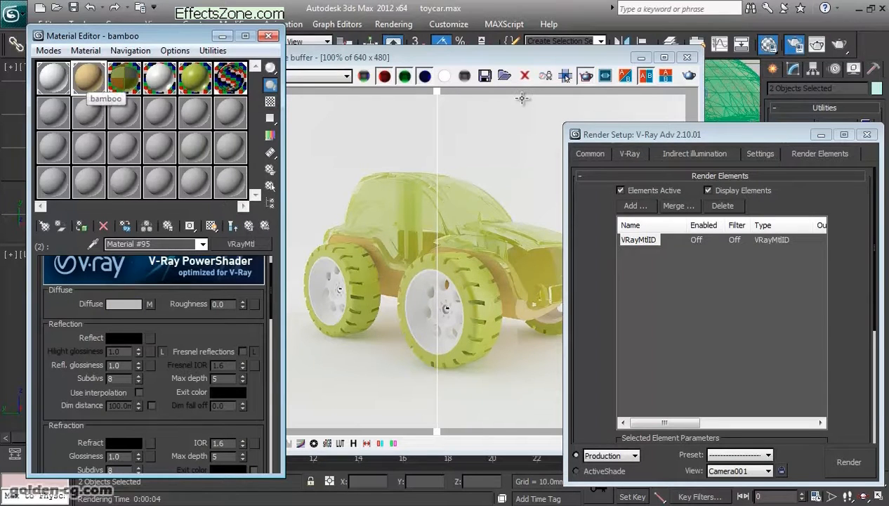
left_click(190, 225)
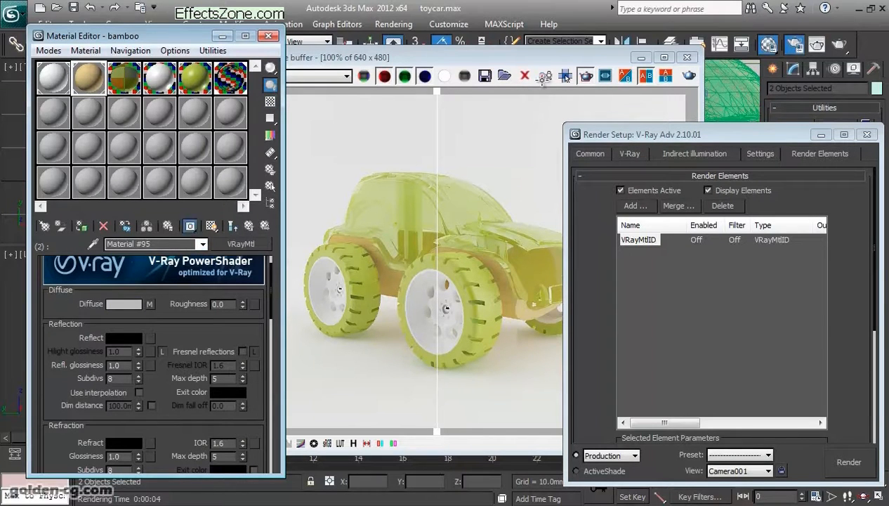
left_click(190, 225)
left_click(189, 255)
left_click(124, 78)
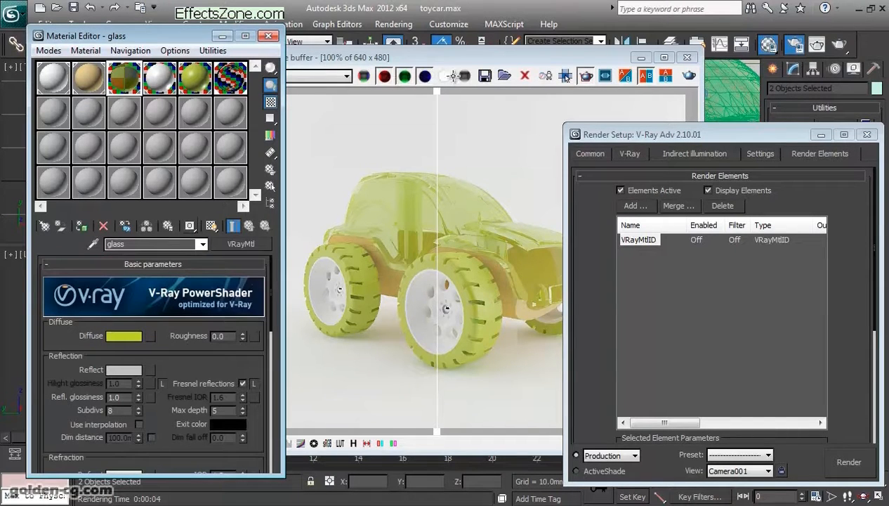
left_click(190, 226)
left_click(190, 271)
- Assign material ID channel 3 to the wheel material, 4 to the tire material and 5 to Chrome
left_click(160, 77)
left_click_drag(190, 225, 189, 286)
left_click(196, 77)
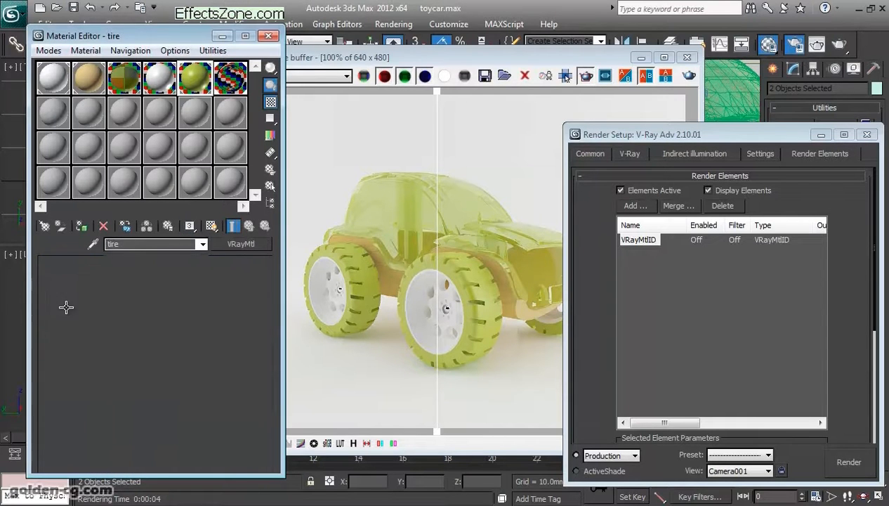
left_click_drag(189, 225, 206, 240)
left_click(230, 77)
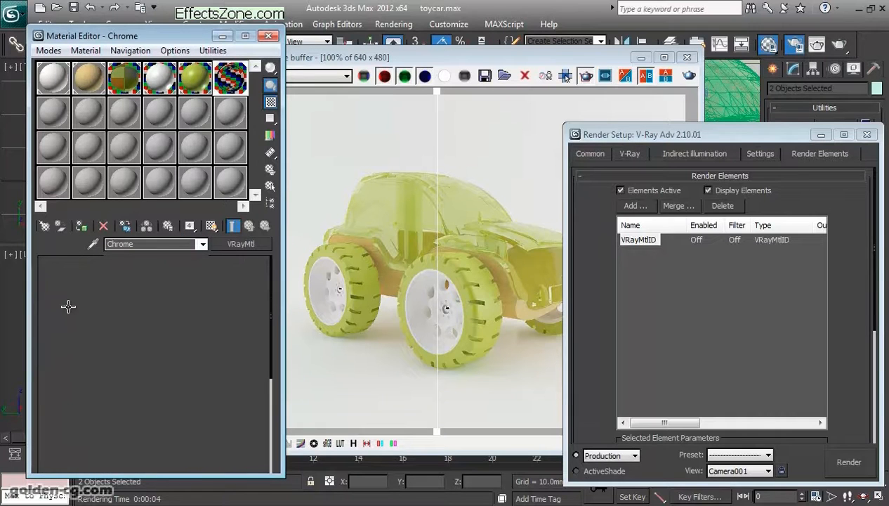
left_click_drag(190, 226, 205, 252)
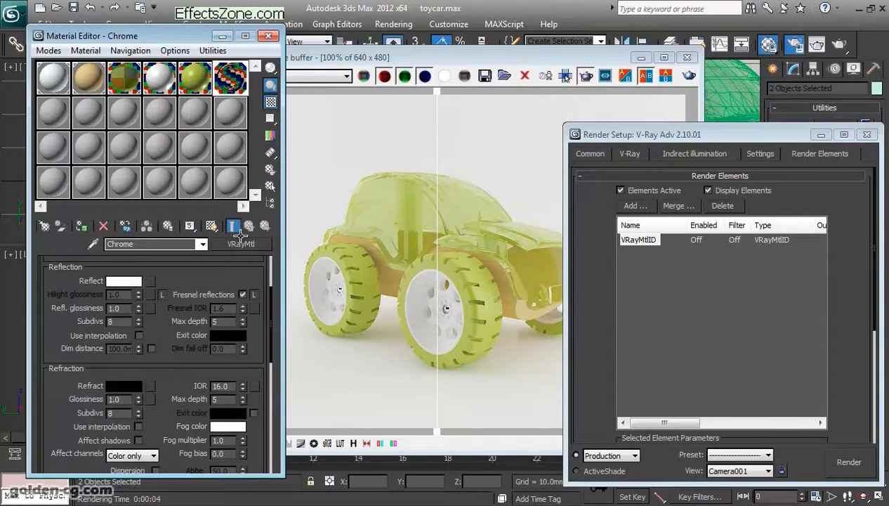
- Bring the frame buffer forward, reposition it and render the whole camera view
left_click(289, 287)
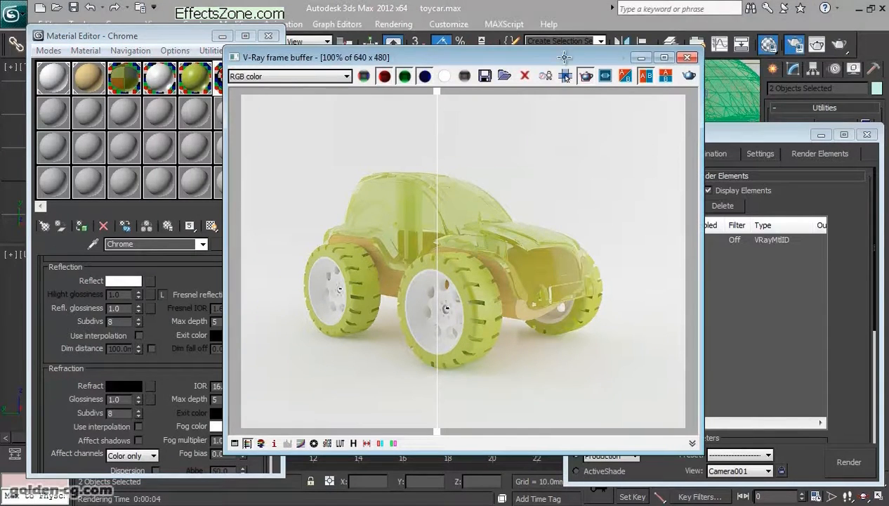
left_click_drag(628, 57, 551, 53)
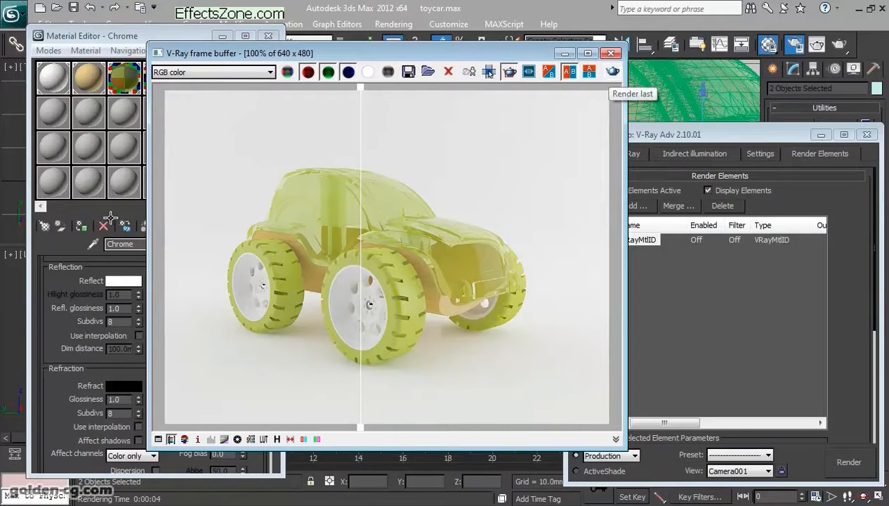
key("F9")
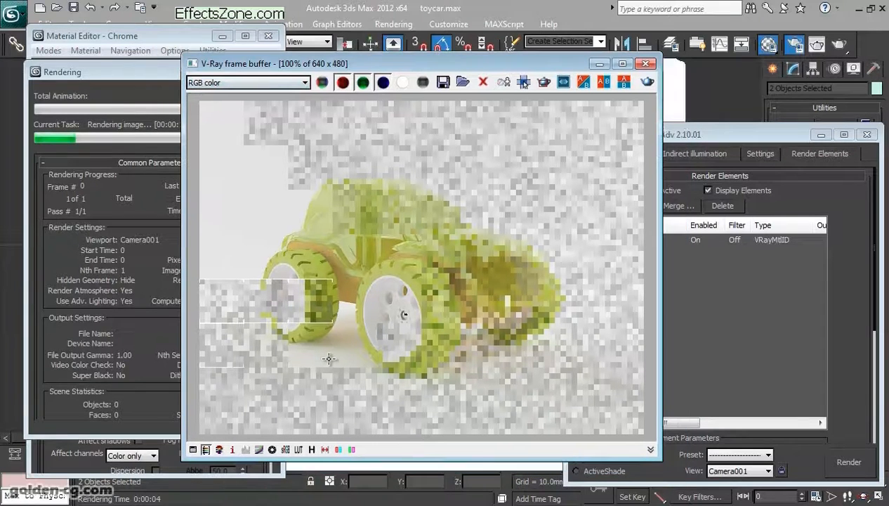
- Inspect the Alpha and VRayMtlID channels in the frame buffer, then cancel the render and move the frame buffer clear of the Material Editor
left_click(304, 82)
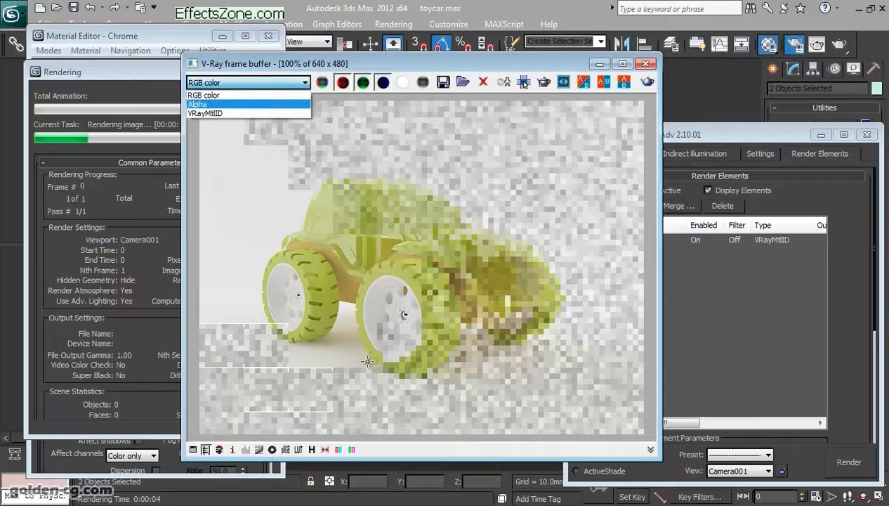
left_click(210, 104)
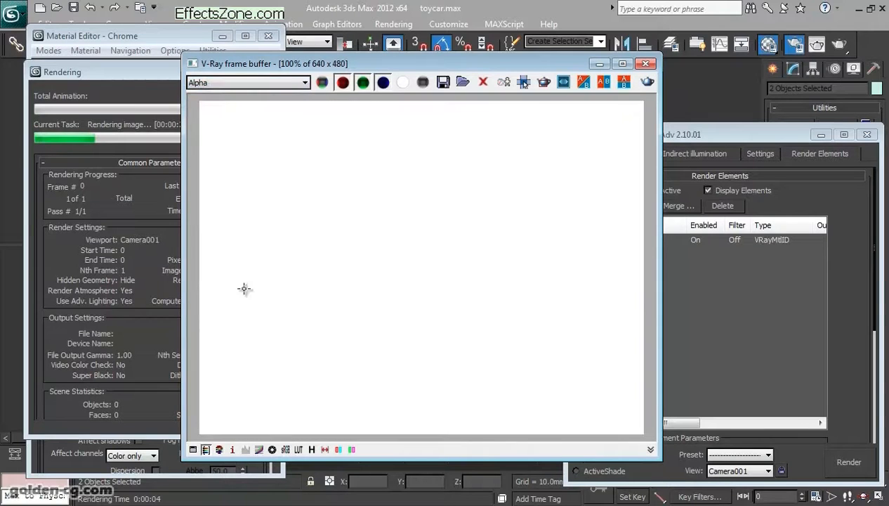
left_click(257, 83)
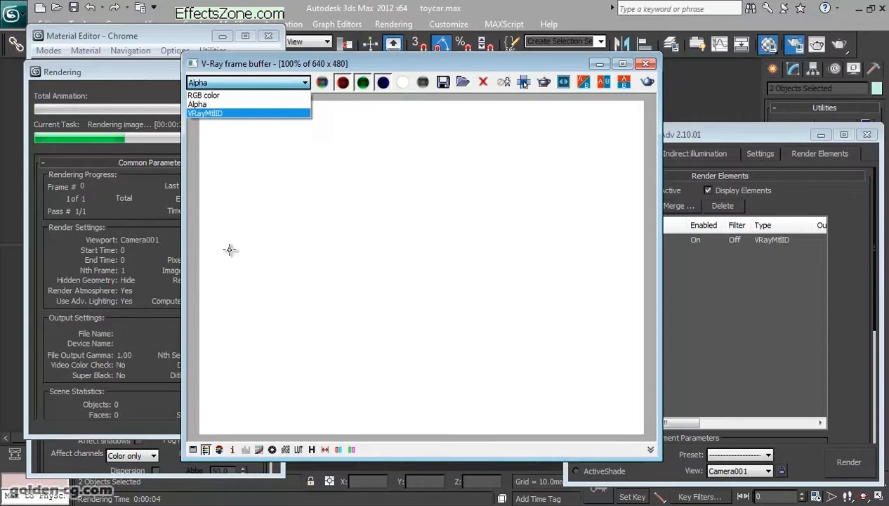
left_click(351, 349)
left_click(257, 83)
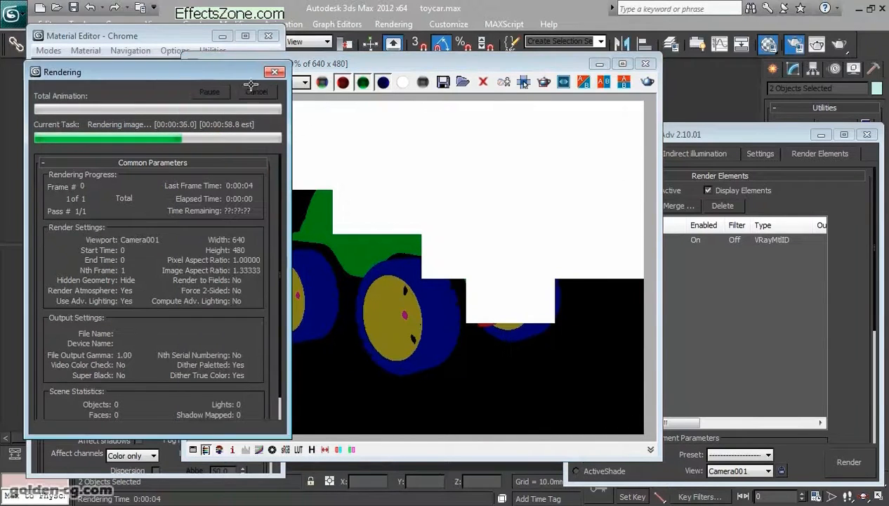
left_click(254, 89)
left_click_drag(265, 64, 388, 68)
- Go up to the bamboo Multi/Sub-Object material and assign it material ID channel 1
left_click(89, 77)
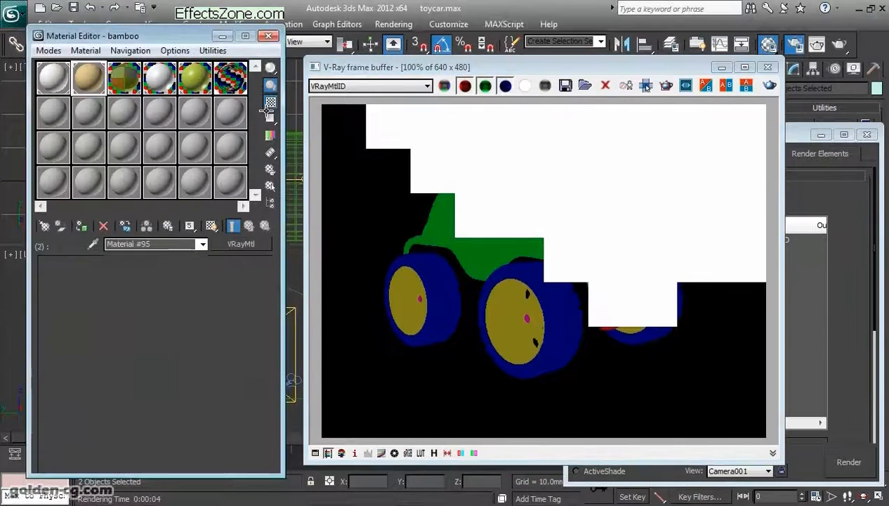
left_click(249, 225)
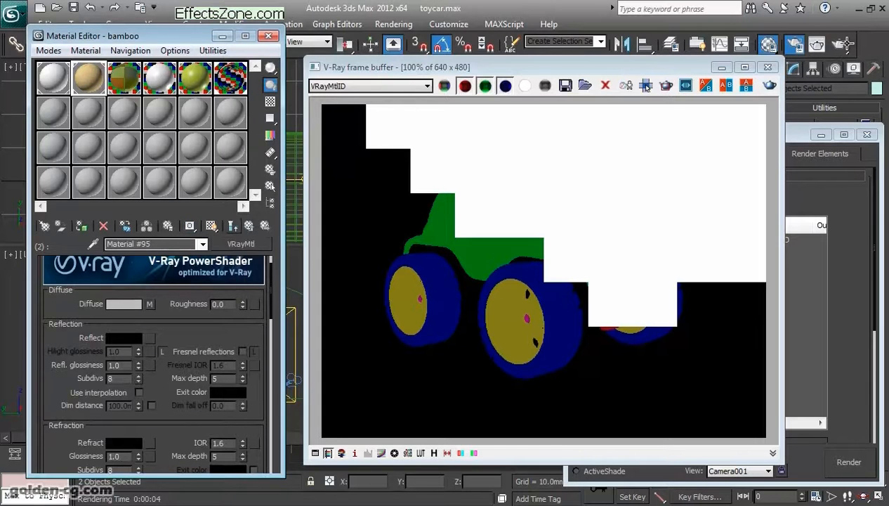
left_click(232, 226)
left_click_drag(189, 225, 189, 255)
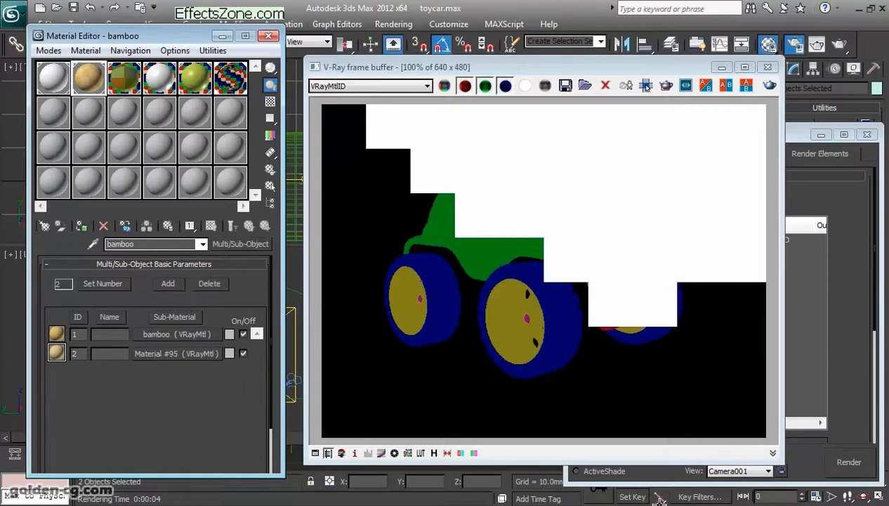
- Render the camera view again, check its Alpha and VRayMtlID channels, and return the display to RGB color
left_click(770, 85)
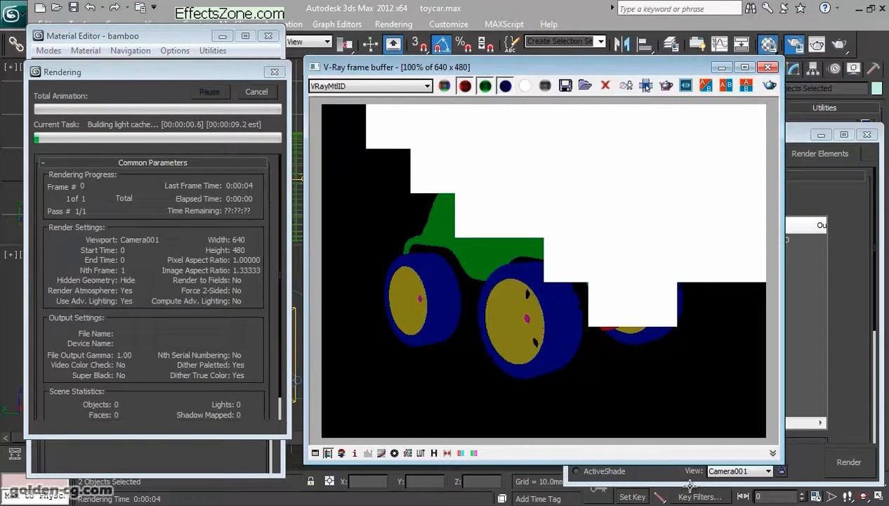
left_click(370, 86)
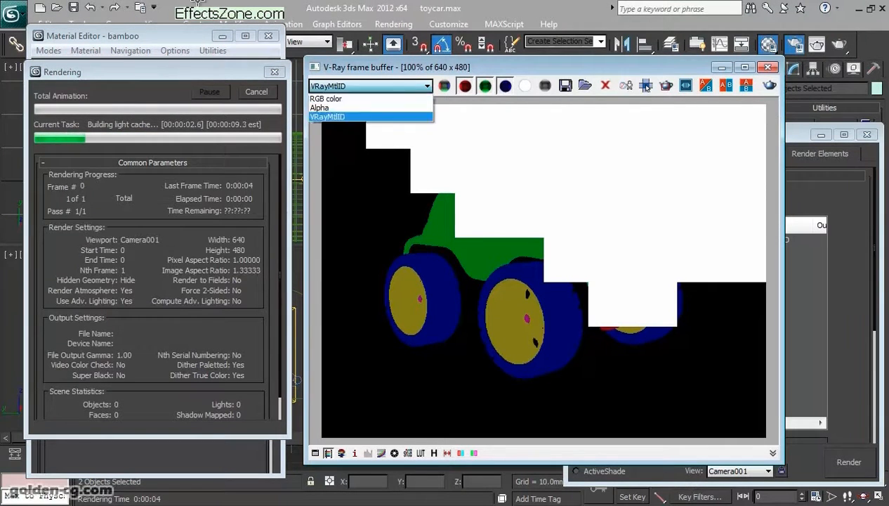
left_click(326, 98)
left_click(370, 86)
left_click(320, 108)
left_click(370, 86)
left_click(327, 116)
left_click(370, 86)
left_click(325, 99)
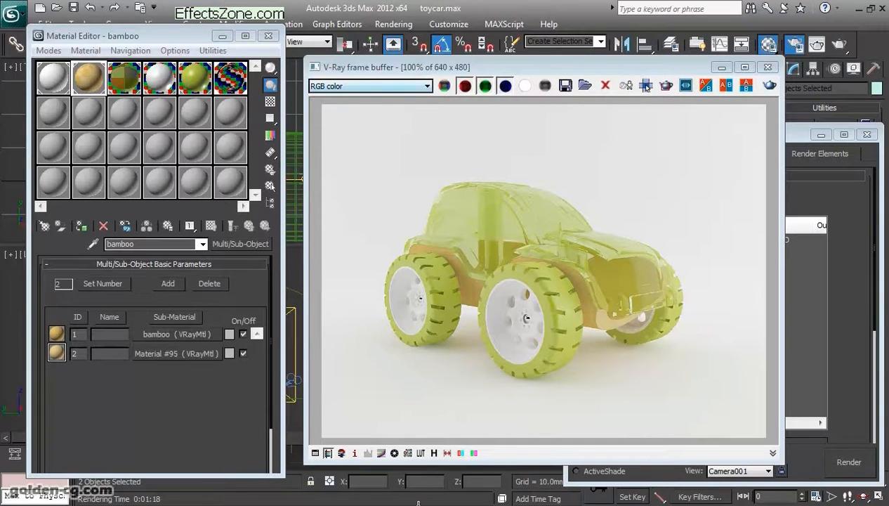
- Review the indirect illumination and irradiance map settings beside the finished render, and bring the Material Editor to the front
left_click_drag(646, 85, 499, 77)
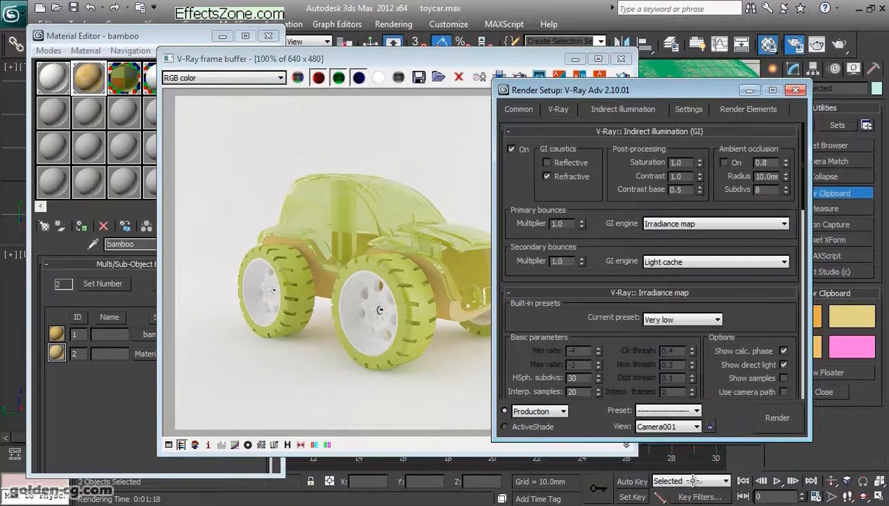
scroll(692, 480, "down", 3)
left_click(461, 320)
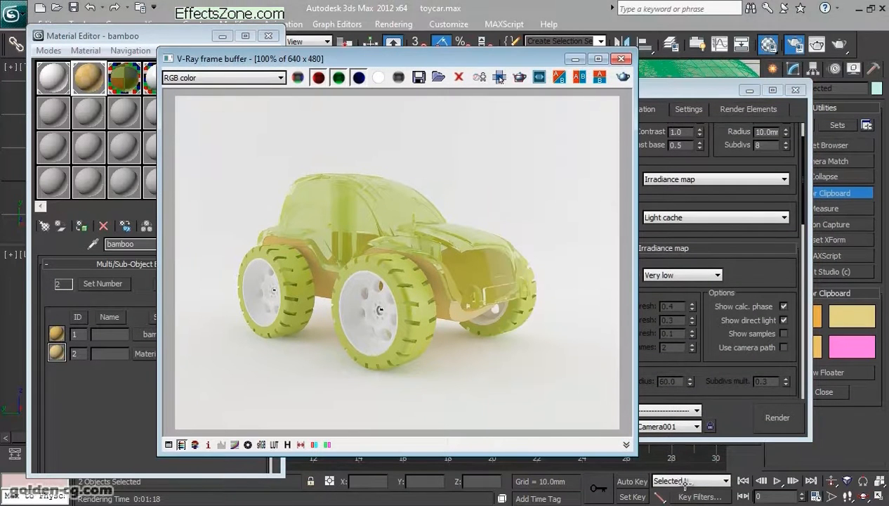
left_click_drag(746, 276, 746, 229)
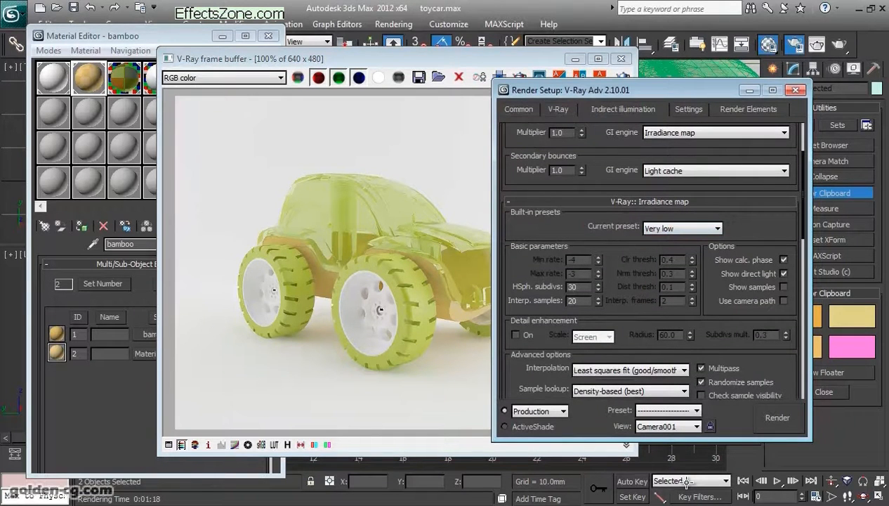
key("m")
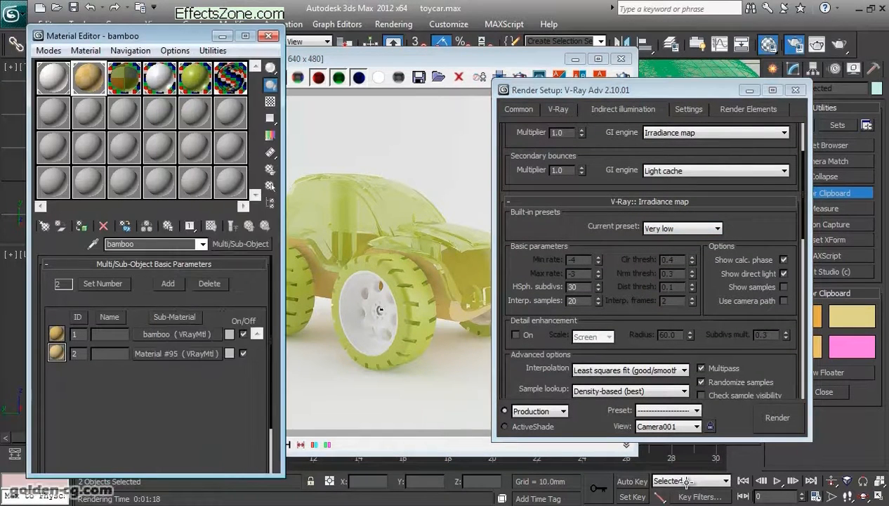
- Open the first bamboo sub-material, set its refraction subdivs to 8 and review its diffuse and reflection parameters
left_click(176, 334)
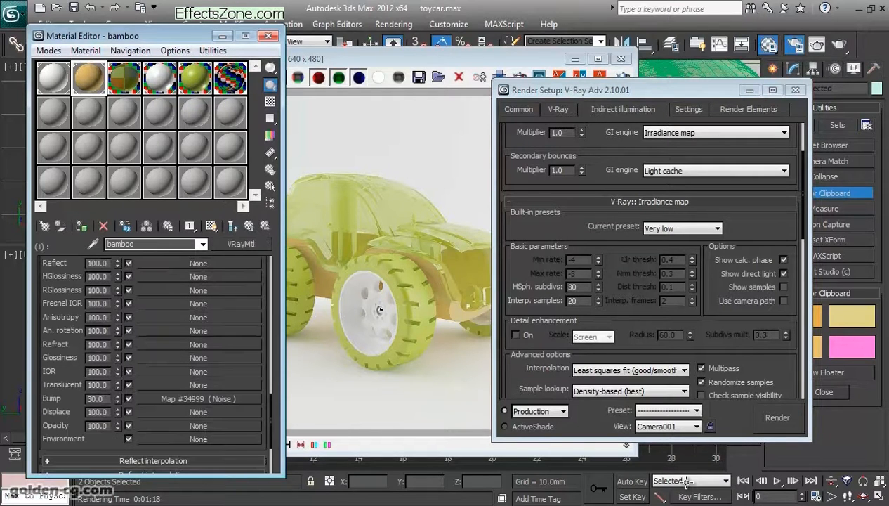
scroll(153, 365, "up", 10)
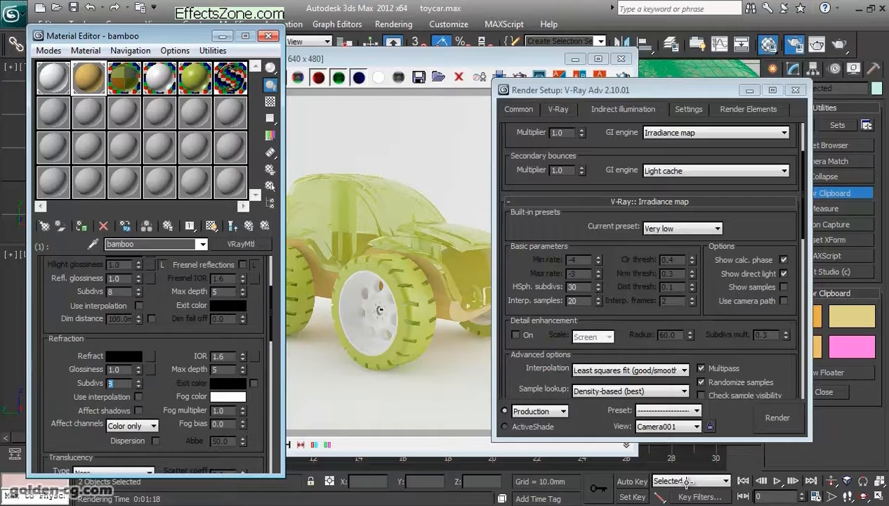
type("8")
scroll(154, 366, "up", 2)
left_click(422, 59)
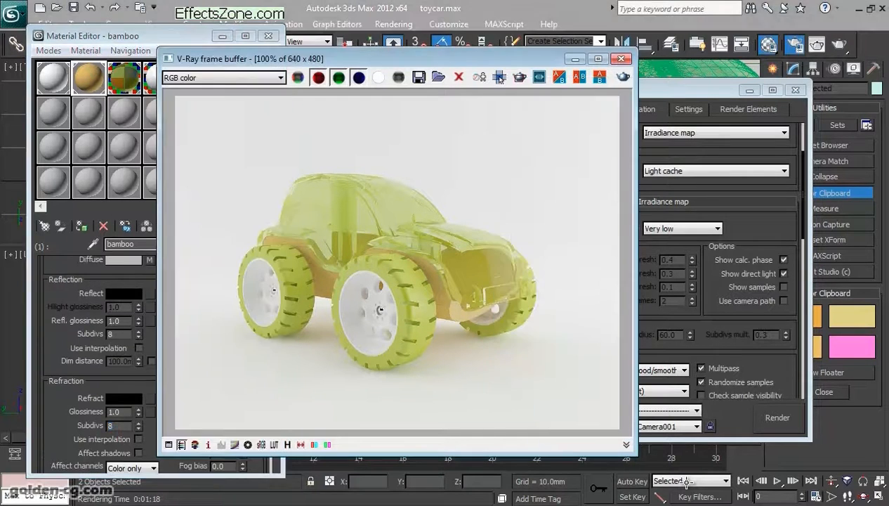
left_click(77, 316)
scroll(78, 316, "up", 3)
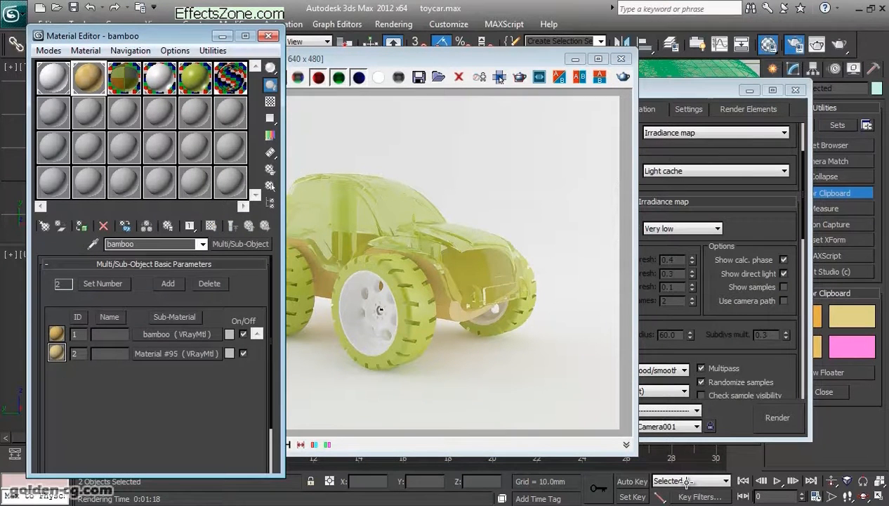
- Check the material ID channels of the bamboo sub-material and its parent, ending at the Multi/Sub-Object level
left_click_drag(190, 225, 189, 253)
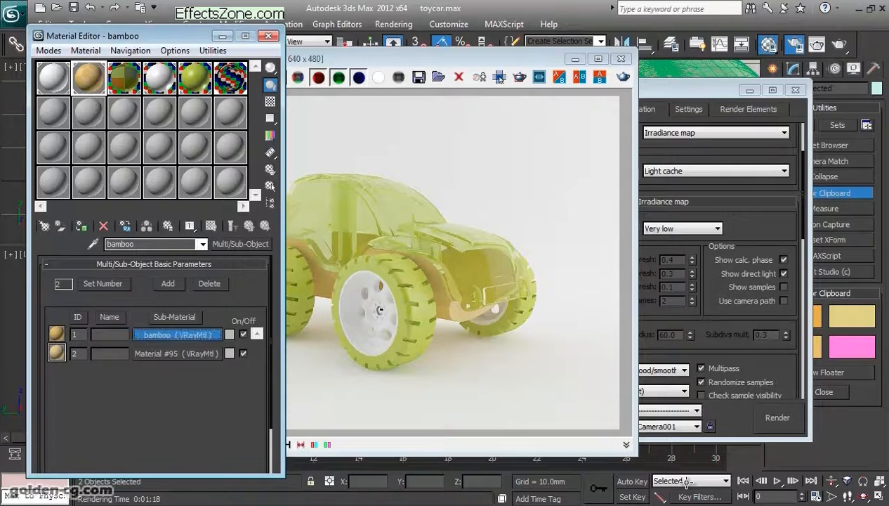
left_click(180, 333)
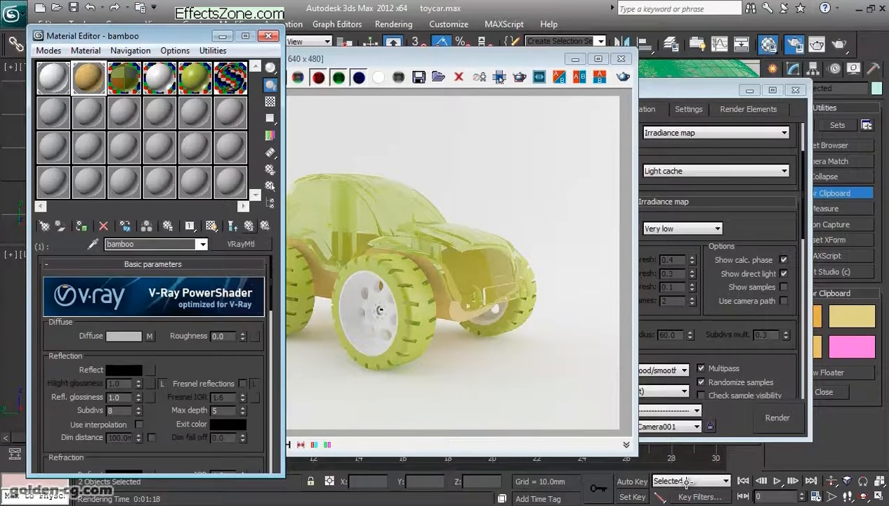
left_click(248, 226)
left_click(180, 334)
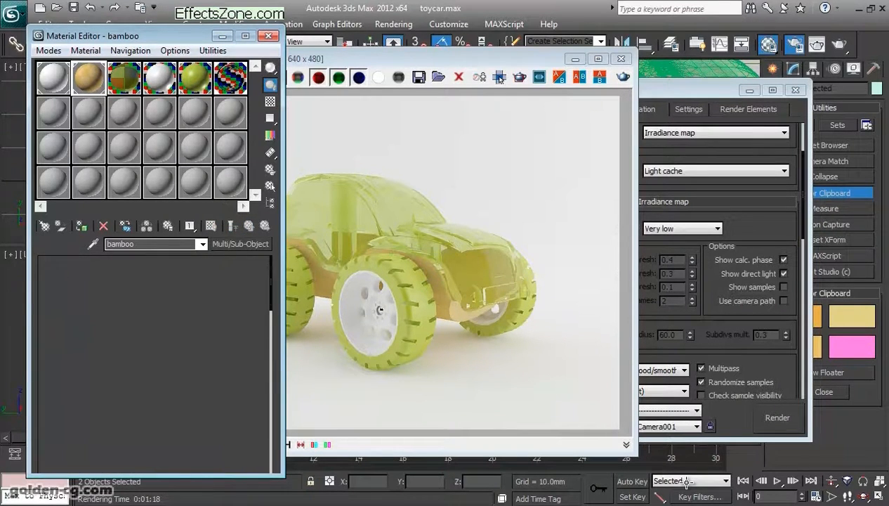
left_click(249, 225)
- Display the VRayMtlID channel in the frame buffer, inspect sub-material Material #95 and its ID channel, and return to its parent
left_click(330, 59)
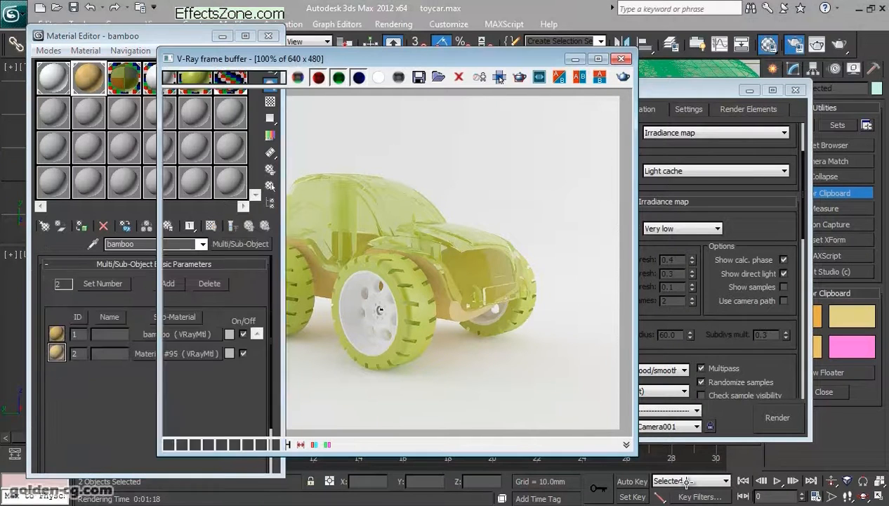
left_click(263, 78)
left_click(197, 108)
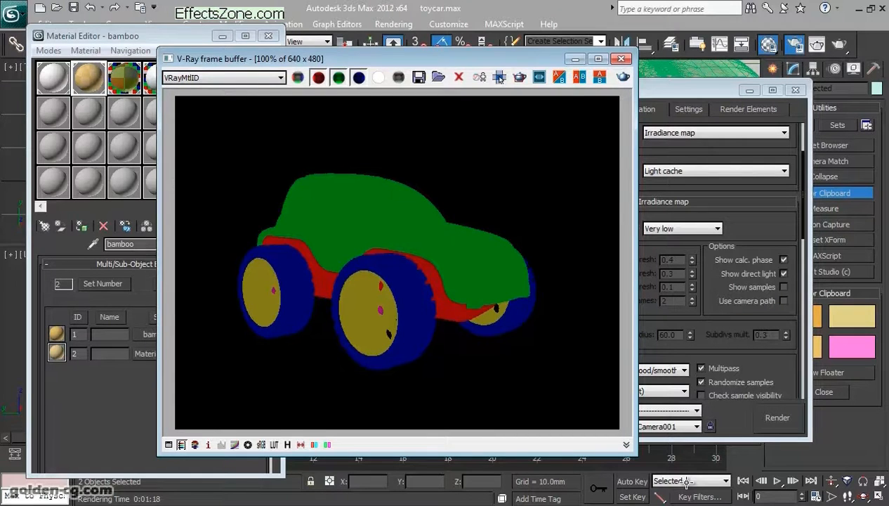
left_click(146, 354)
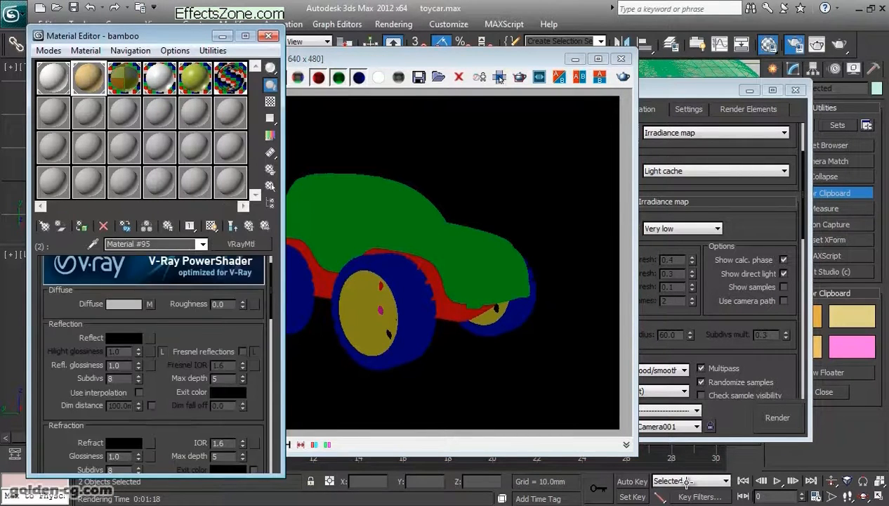
left_click(189, 225)
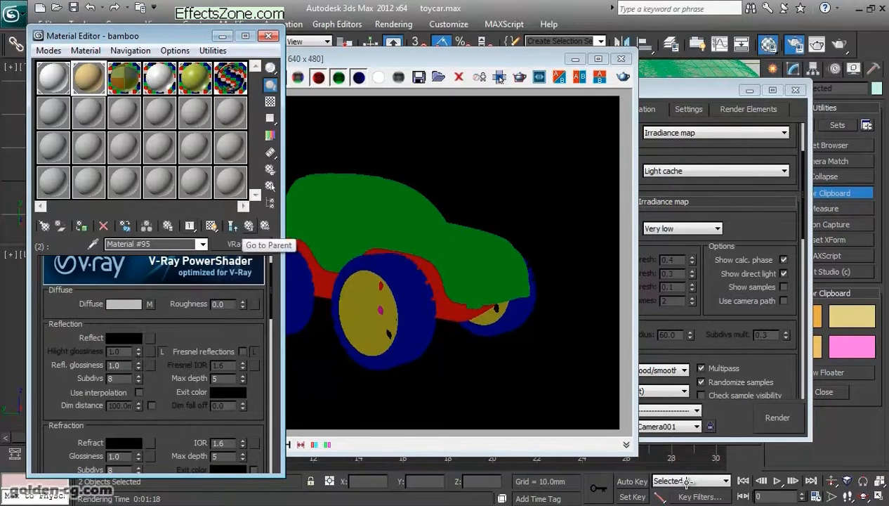
left_click(248, 225)
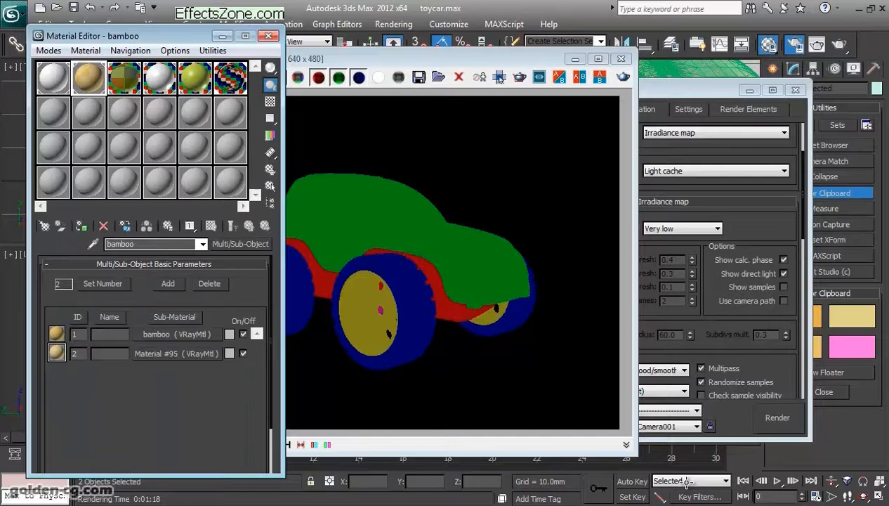
- Save the frame buffer's RGB color channel as color.tga in the render folder, with gamma override 1.0 and 24 bits per pixel
left_click(542, 505)
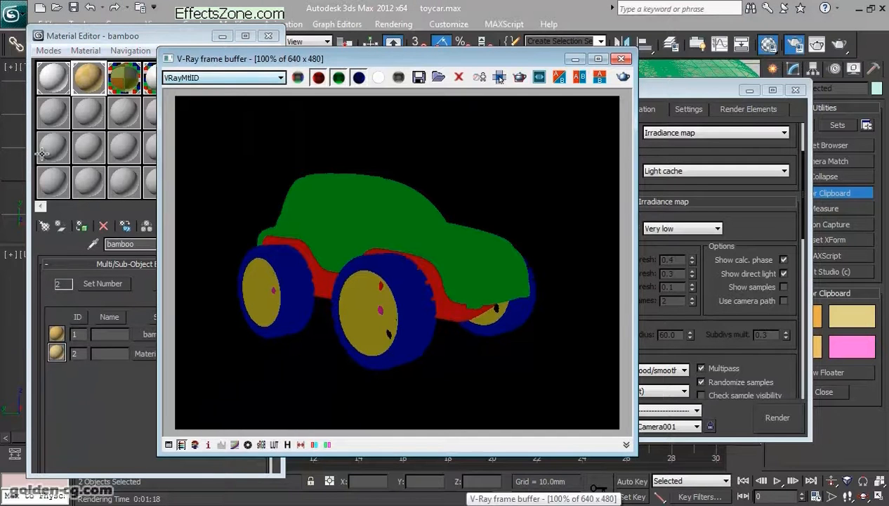
left_click_drag(500, 78, 646, 76)
left_click(426, 75)
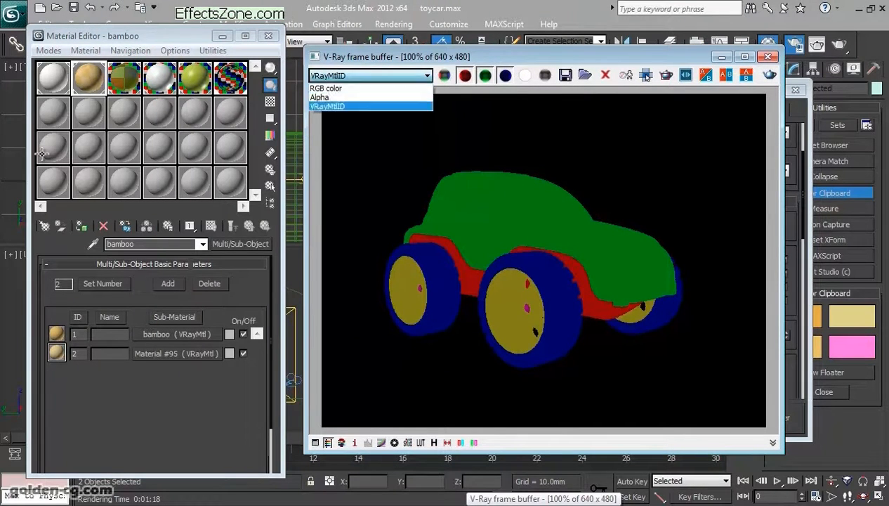
left_click(393, 89)
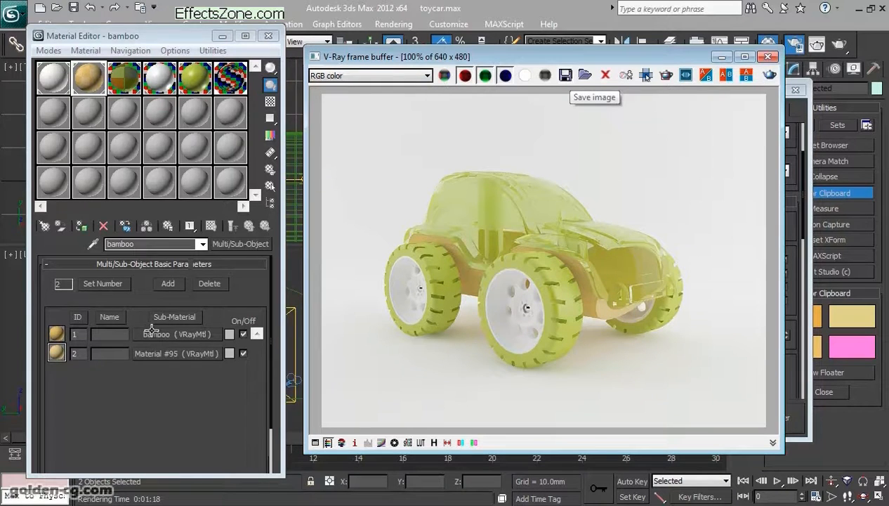
left_click(321, 392)
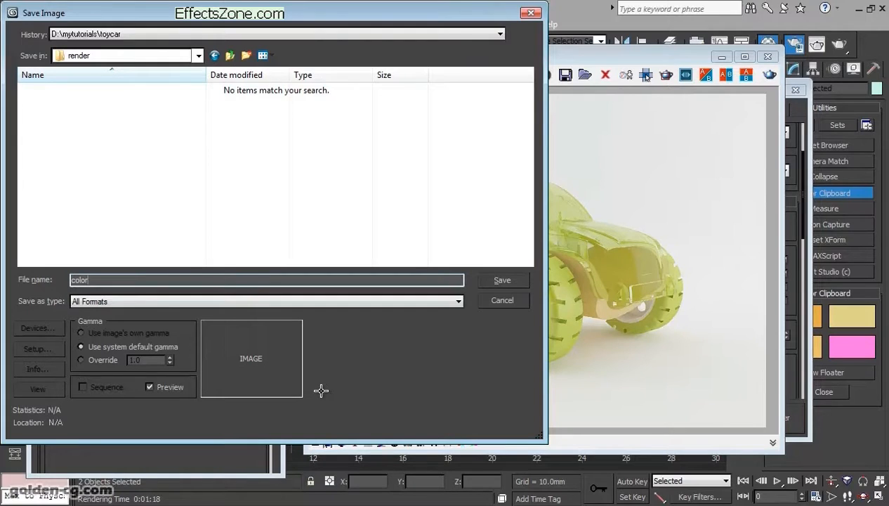
type(".tga")
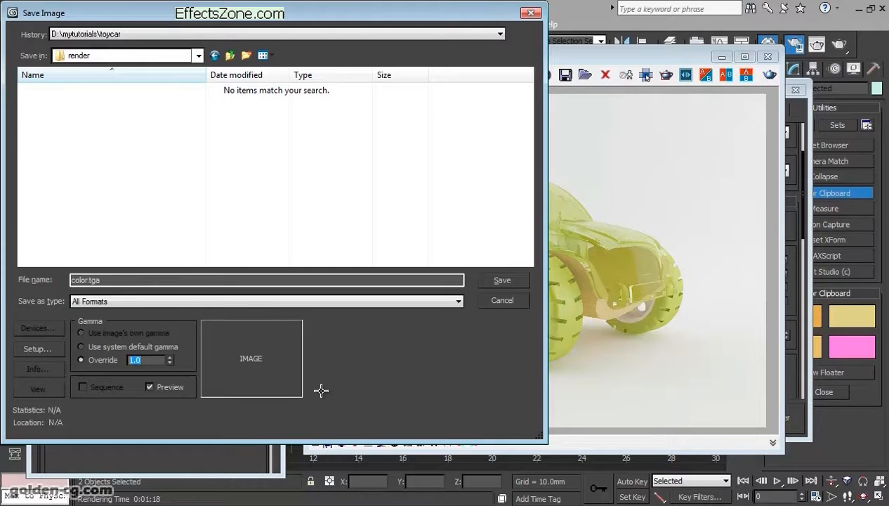
key("Return")
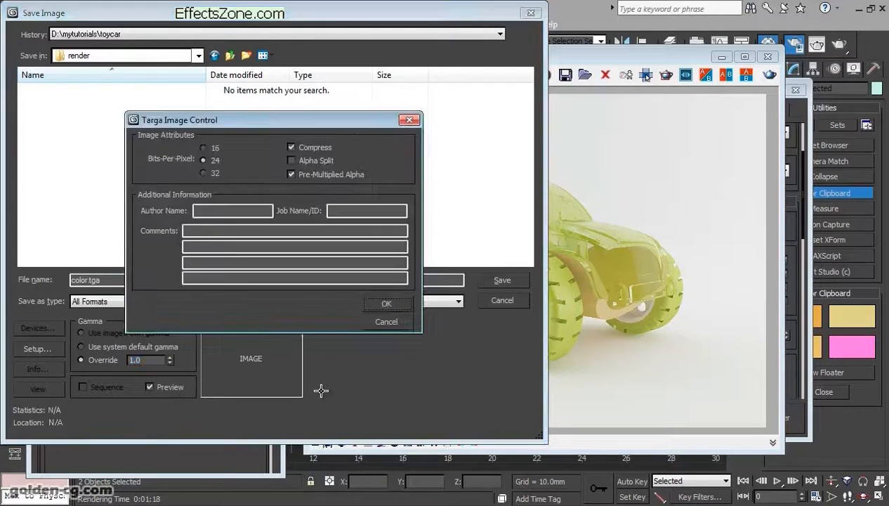
key("Return")
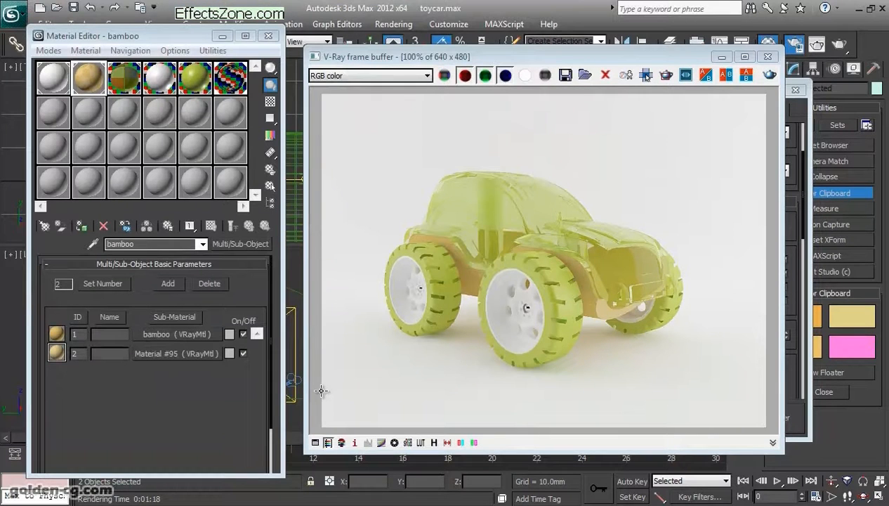
- Display the VRayMtlID channel and save it as ID.tga in the render folder, with gamma override 1.0 and 24 bits per pixel
left_click(427, 75)
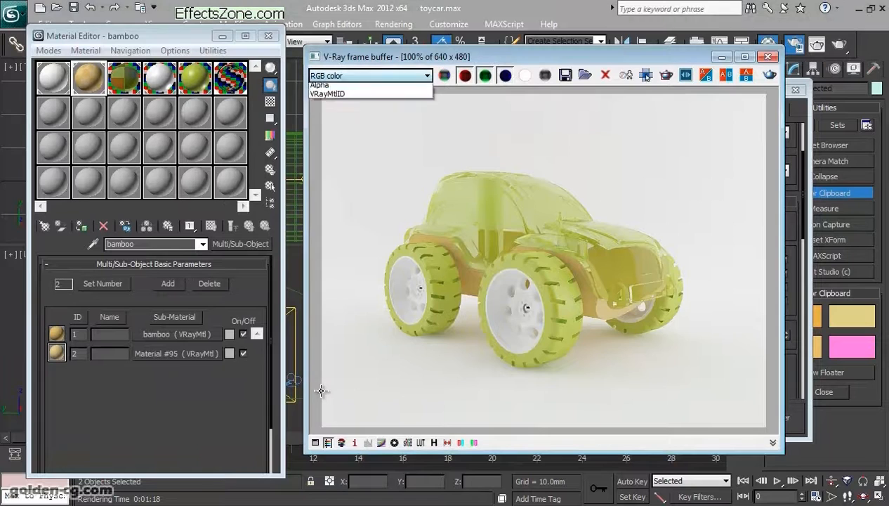
left_click(351, 97)
left_click(427, 75)
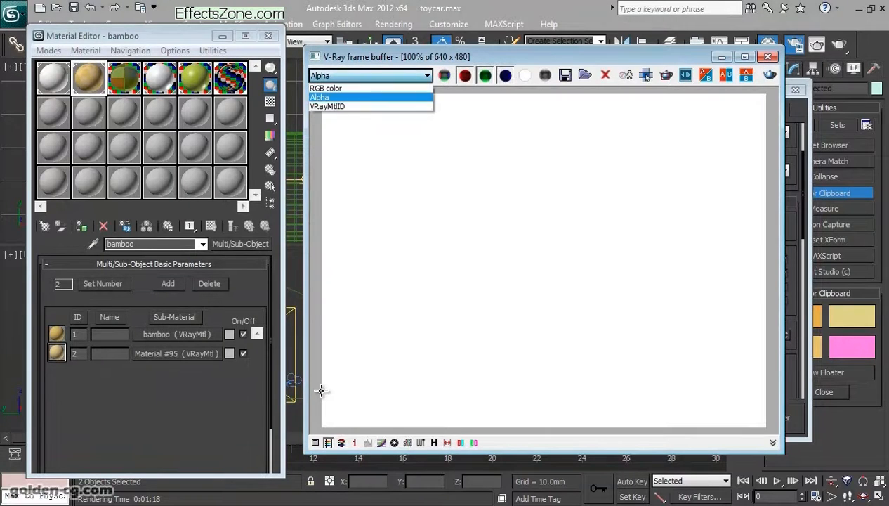
left_click(351, 104)
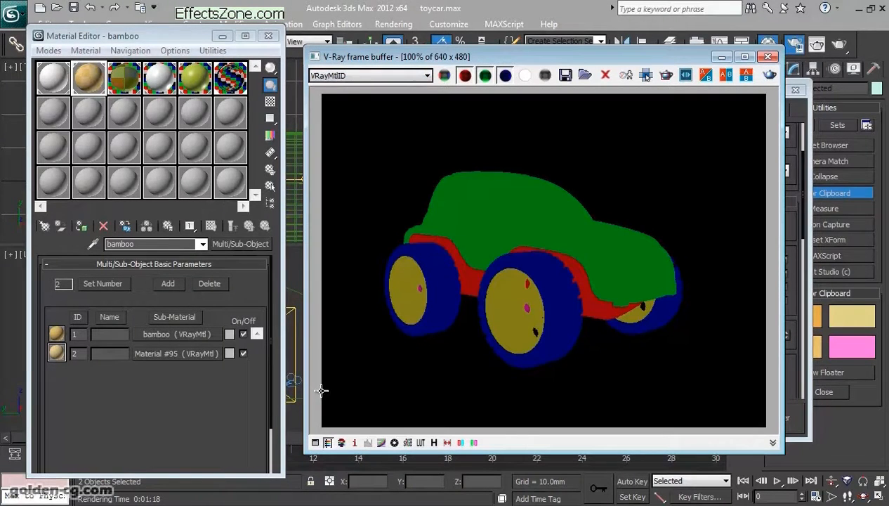
left_click(565, 74)
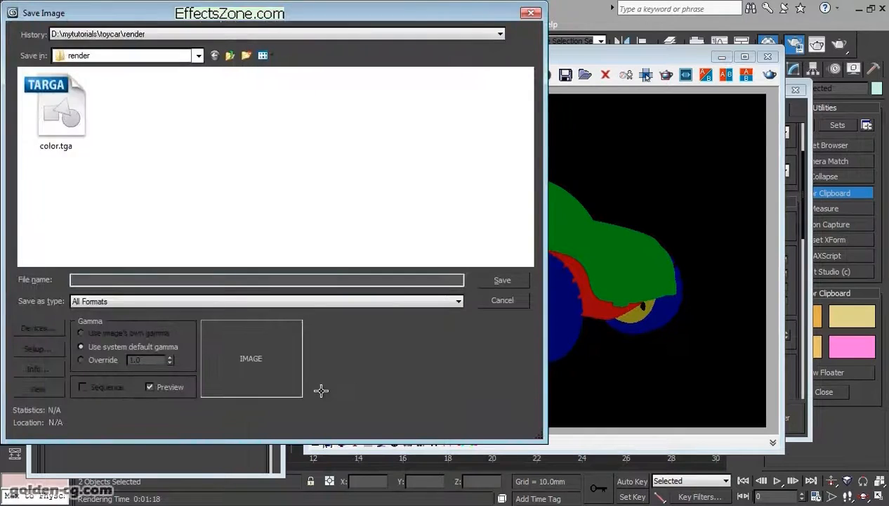
left_click(57, 112)
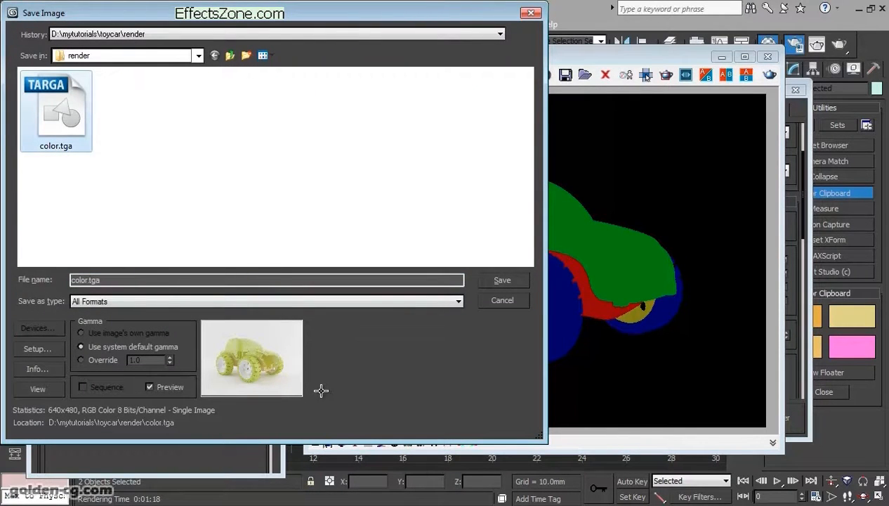
double_click(79, 279)
key("BackSpace")
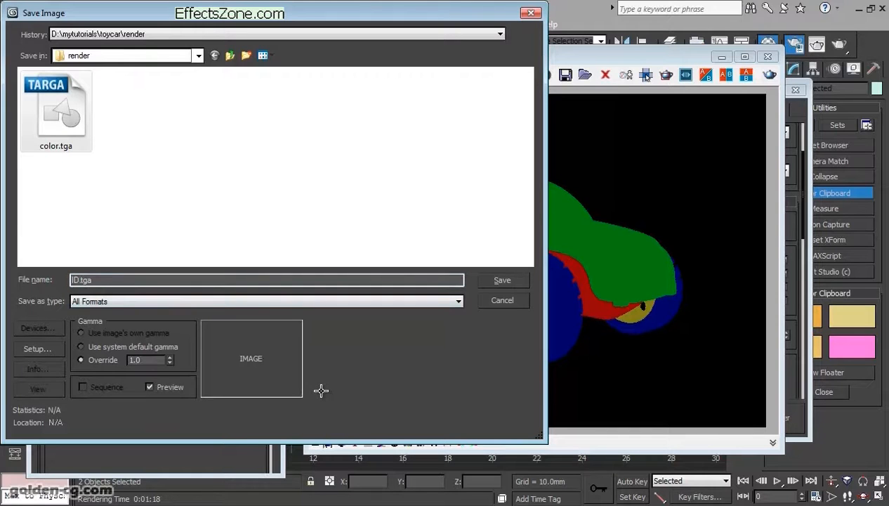
key("Return")
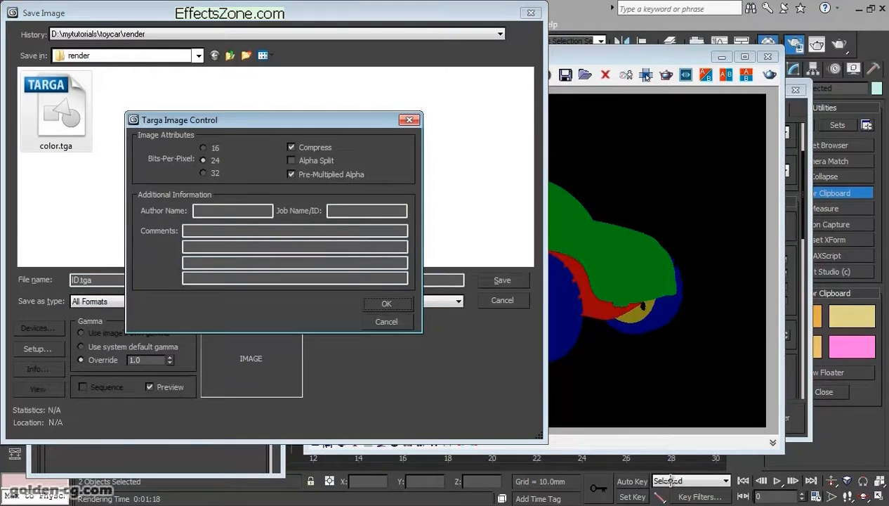
key("Return")
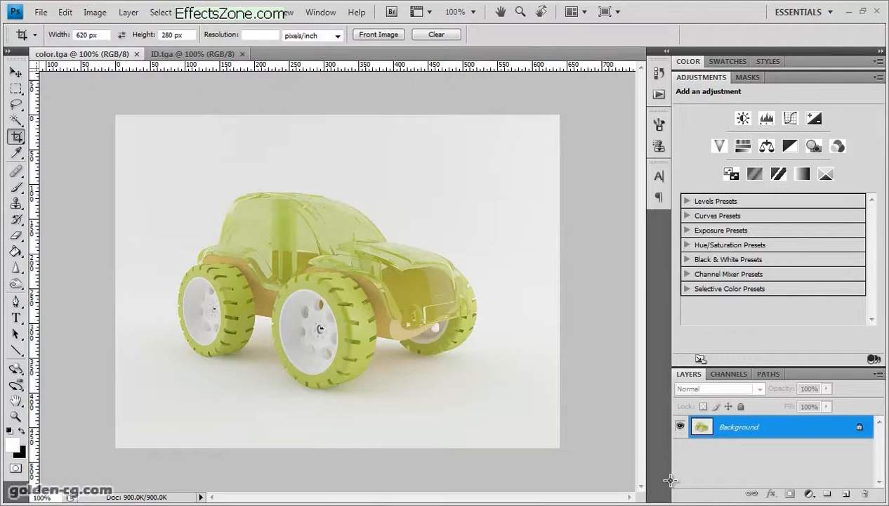
- Compare the color.tga and ID.tga images in Photoshop, then switch back to 3ds Max
key("ctrl+Tab")
key("ctrl+Tab")
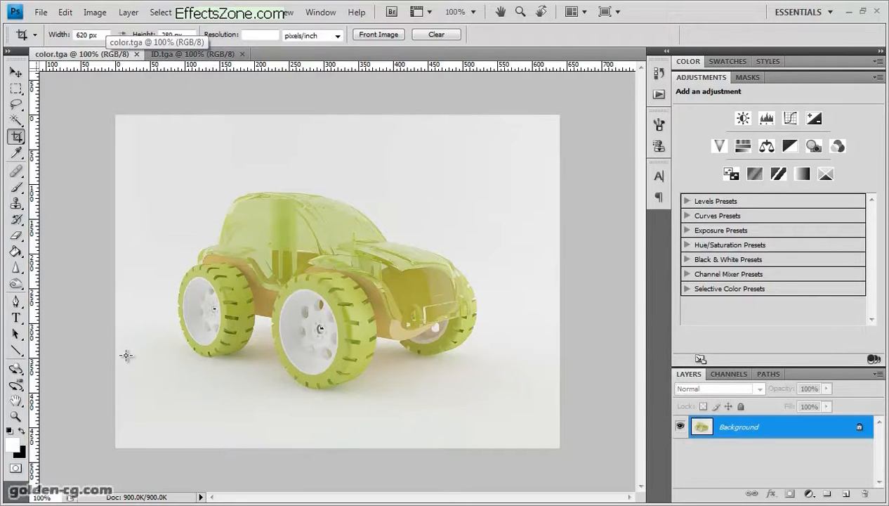
key("ctrl+Tab")
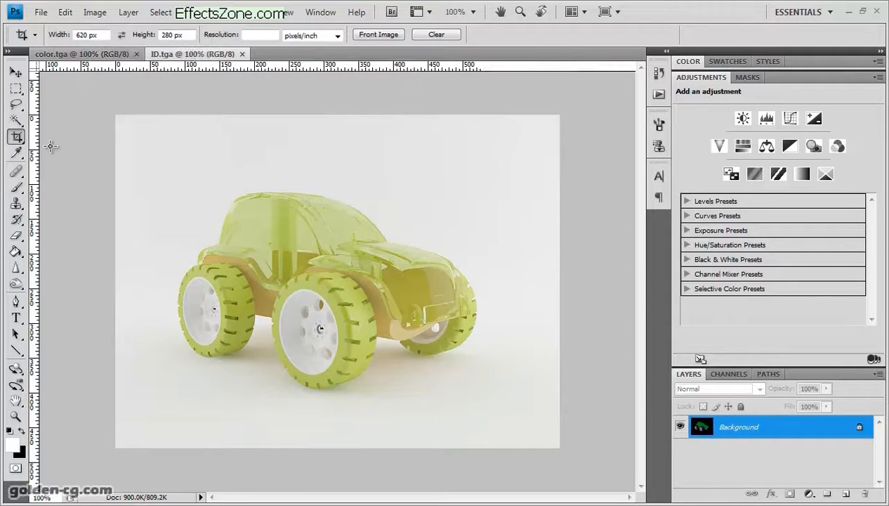
key("ctrl+Tab")
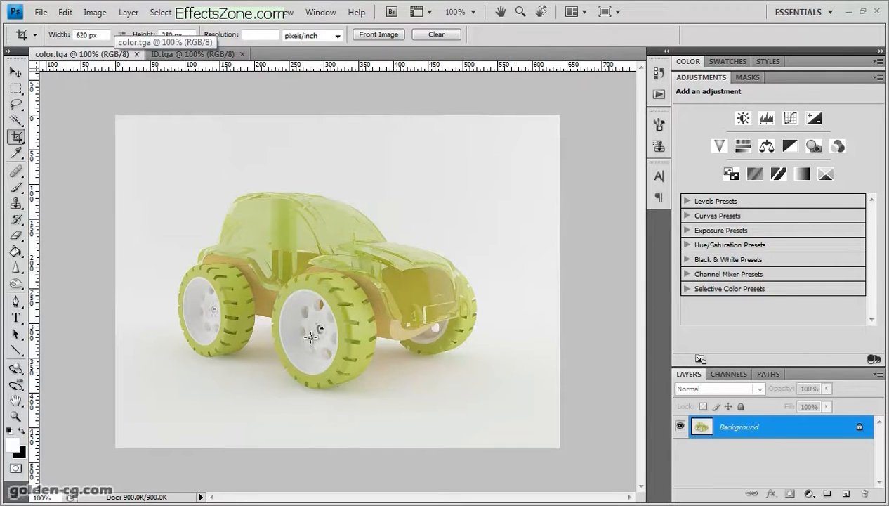
key("alt+Tab")
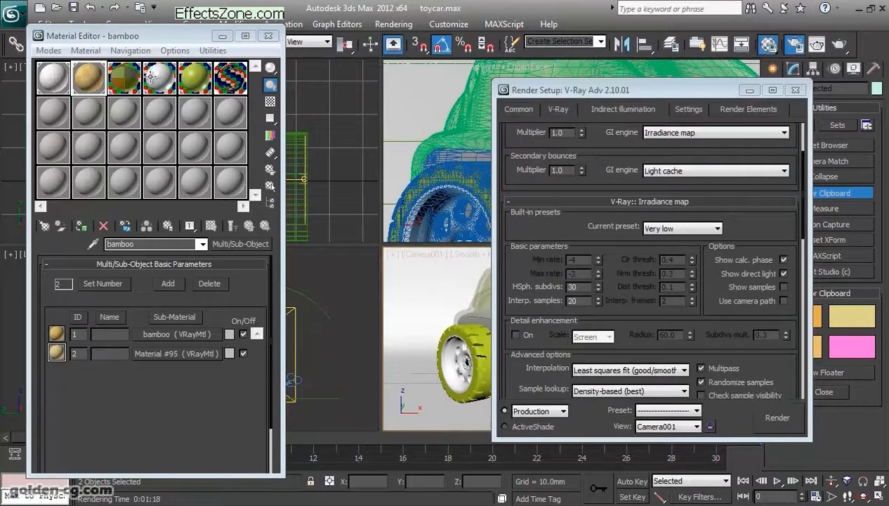
- Review the list of available V-Ray render elements without adding any, and close the render setup
left_click_drag(597, 89, 391, 83)
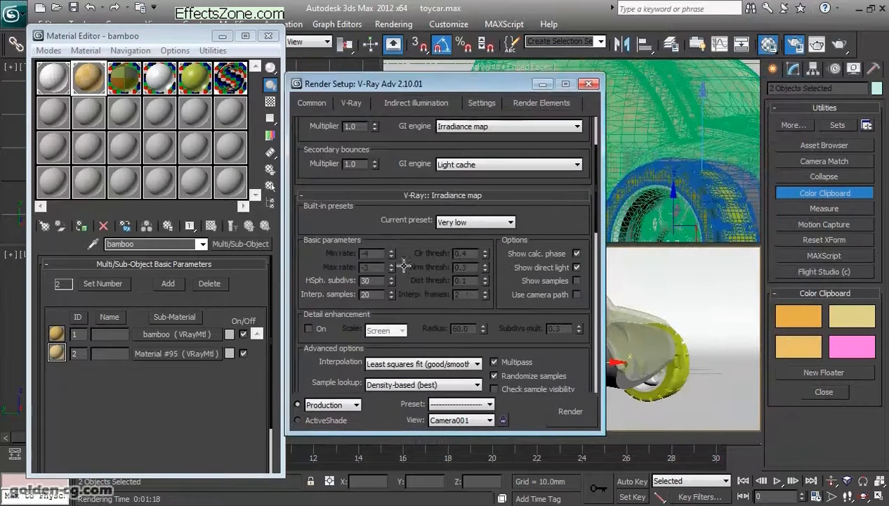
left_click(351, 103)
left_click(541, 103)
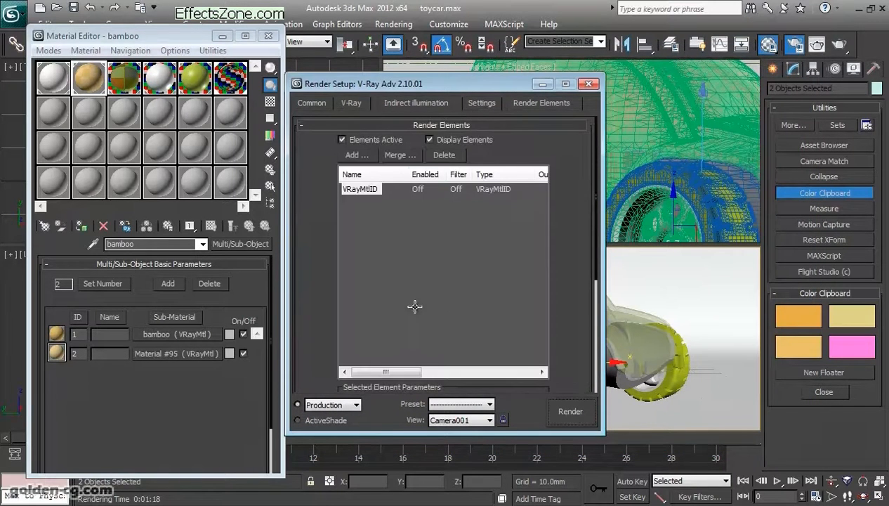
left_click(357, 155)
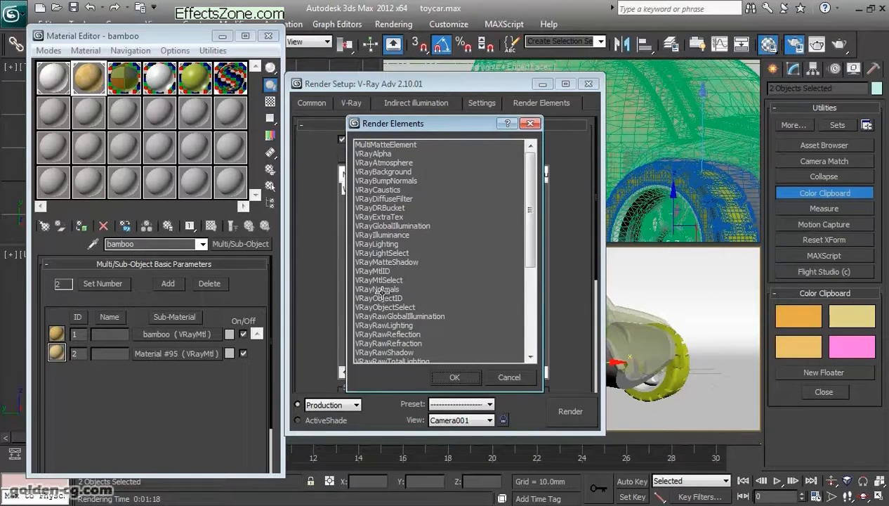
left_click_drag(530, 211, 530, 296)
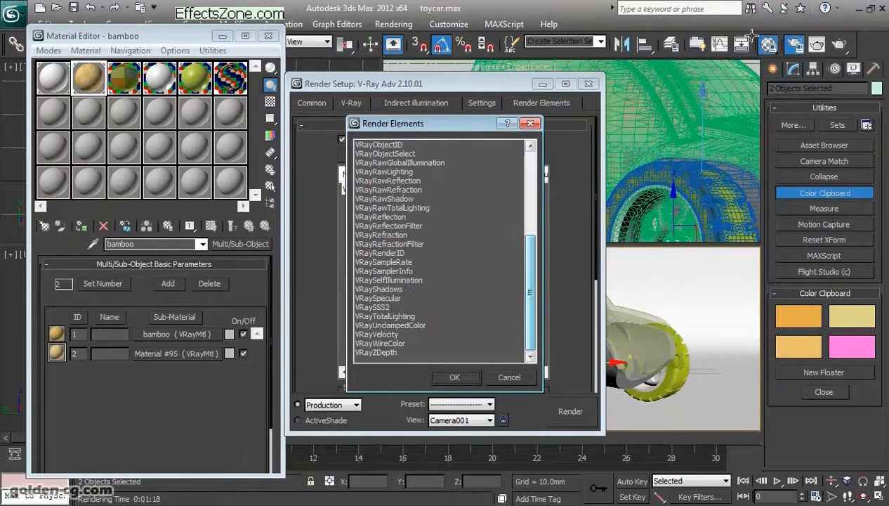
left_click(510, 377)
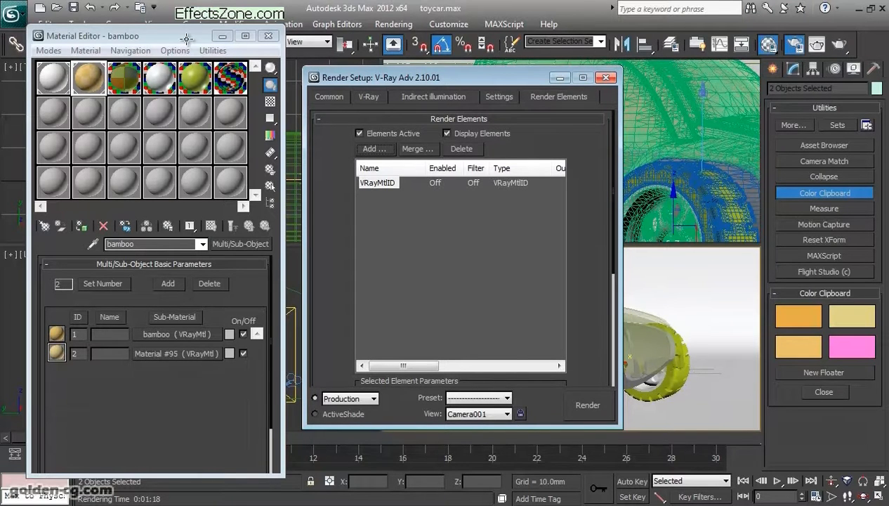
key("F10")
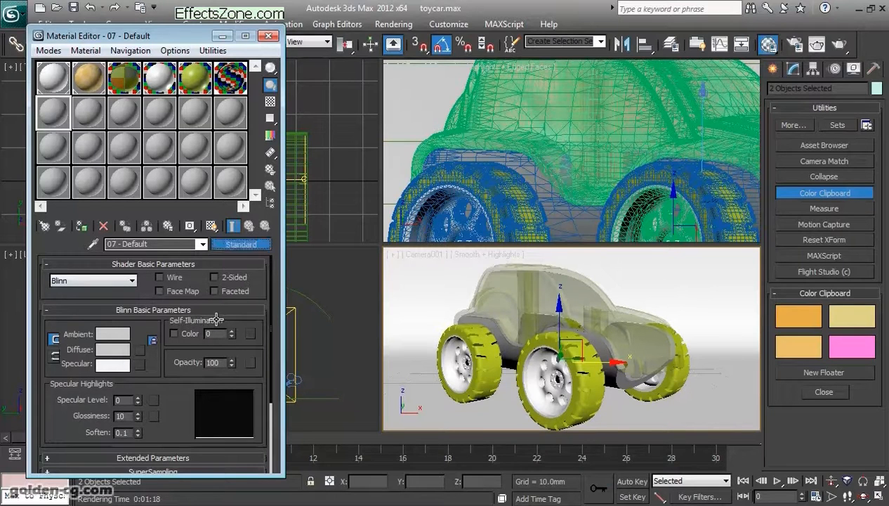
- Change the unused 07 - Default material to VRayLightMtl and assign a VRayDirt map to its light color
left_click(239, 243)
key("Up")
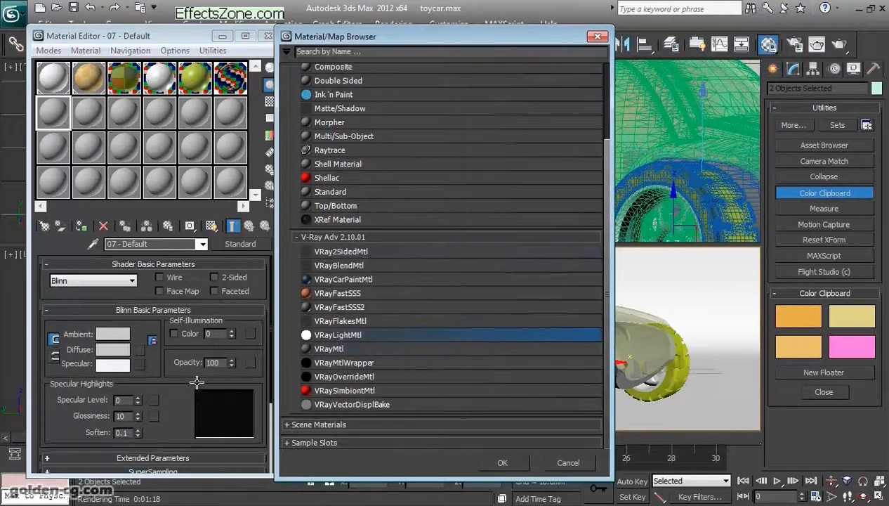
key("Return")
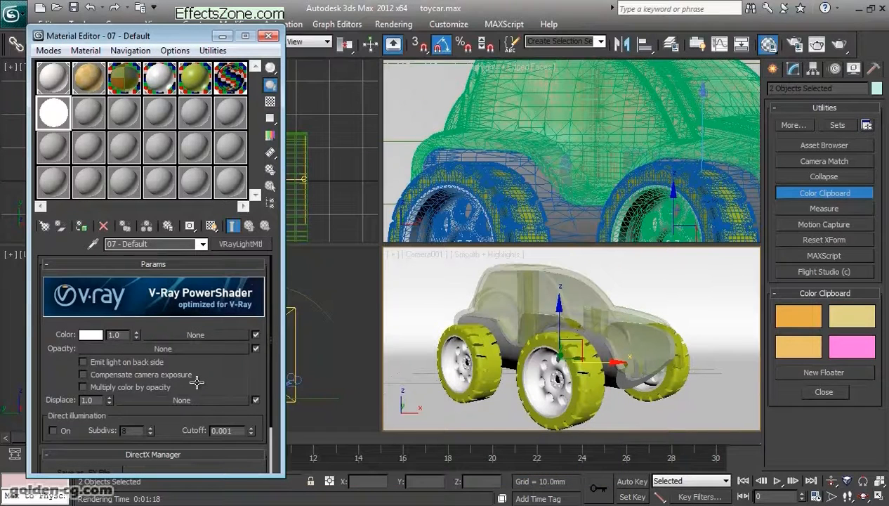
left_click(196, 335)
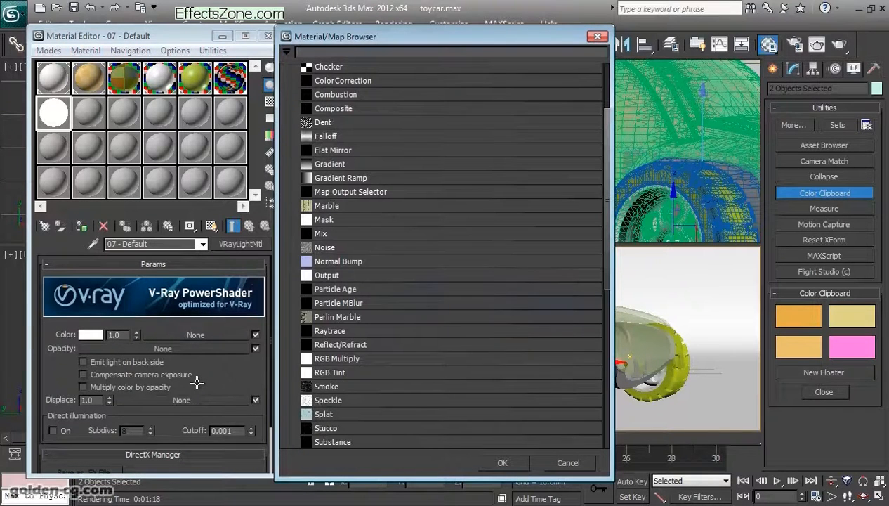
scroll(197, 382, "down", 2)
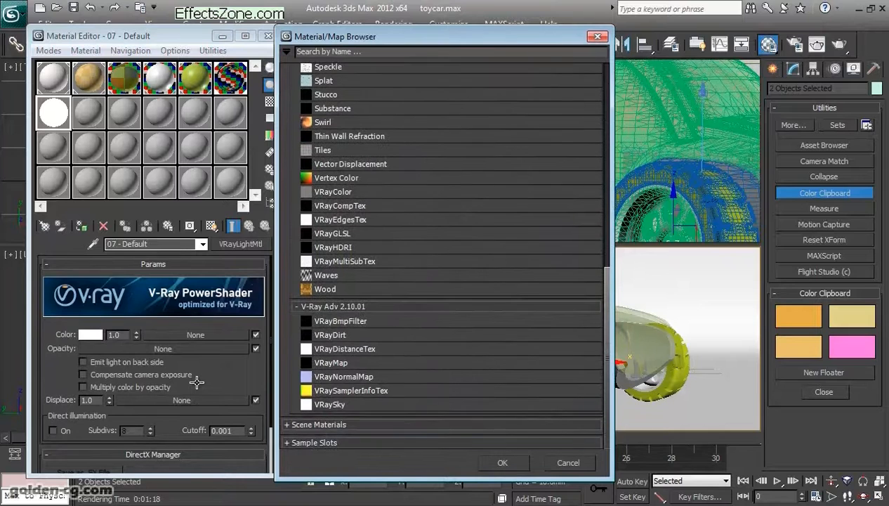
key("Return")
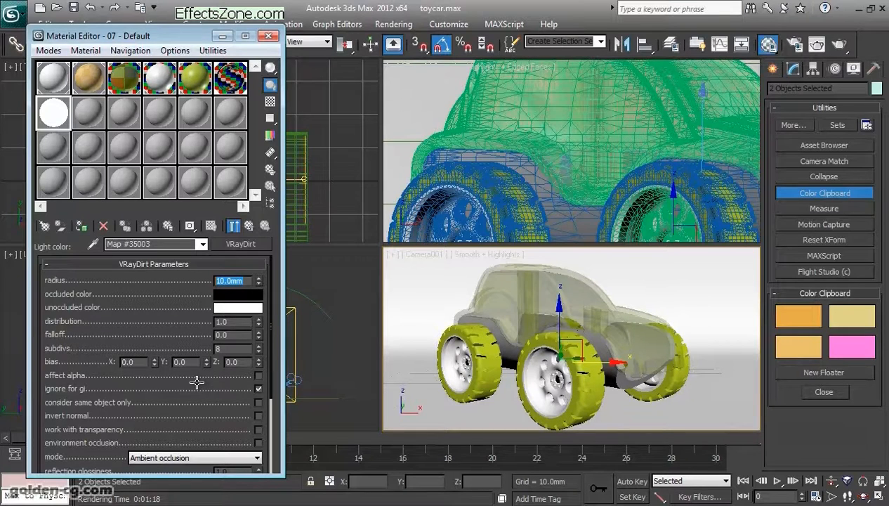
- Set the VRayDirt map's radius to 5 mm and its subdivs to 32
type("5")
key("Return")
key("Tab")
type("32")
key("Return")
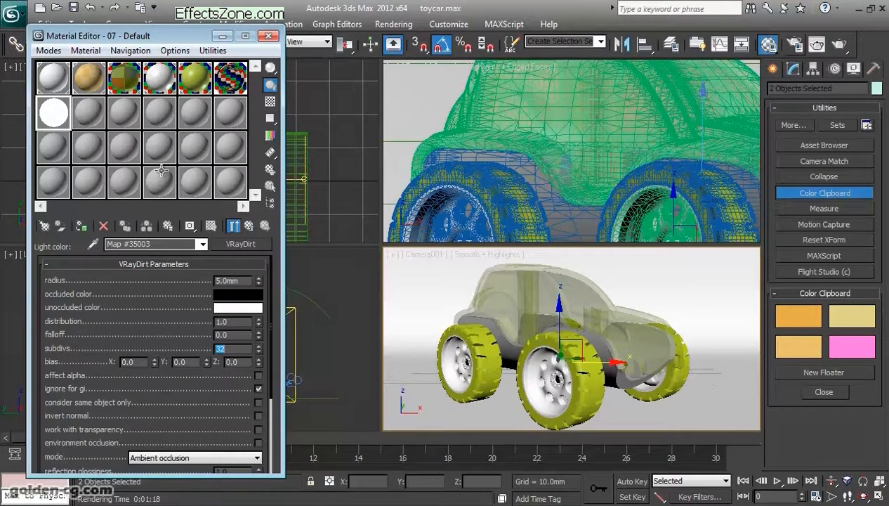
- Turn off shadows in the V-Ray global switches and enable Override mtl with an instance of the 07 - Default material
key("F10")
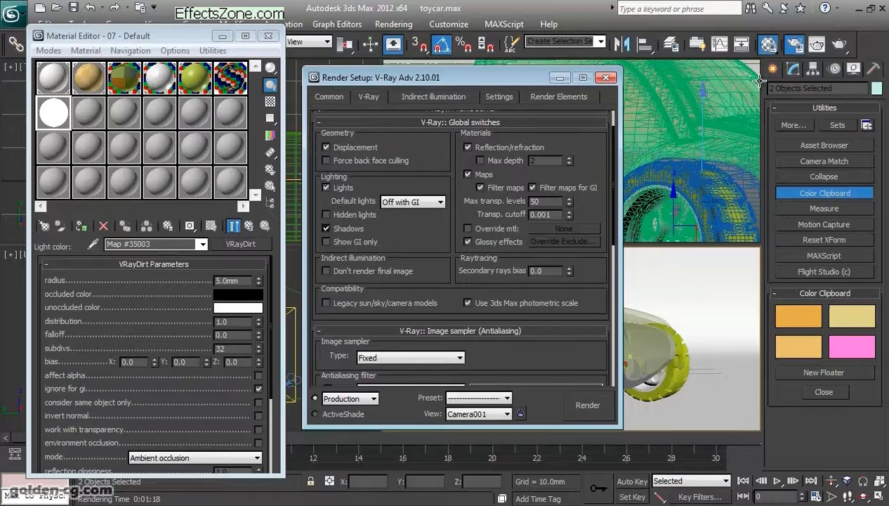
left_click(468, 228)
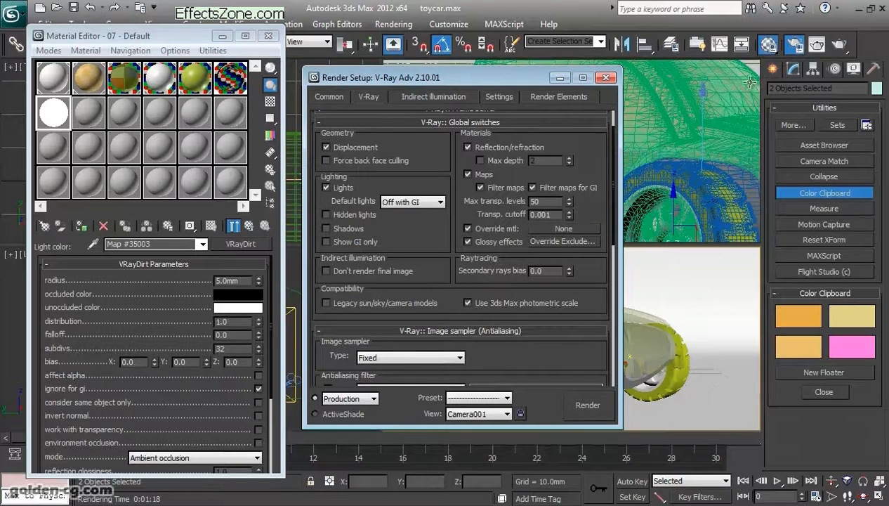
left_click_drag(491, 77, 633, 77)
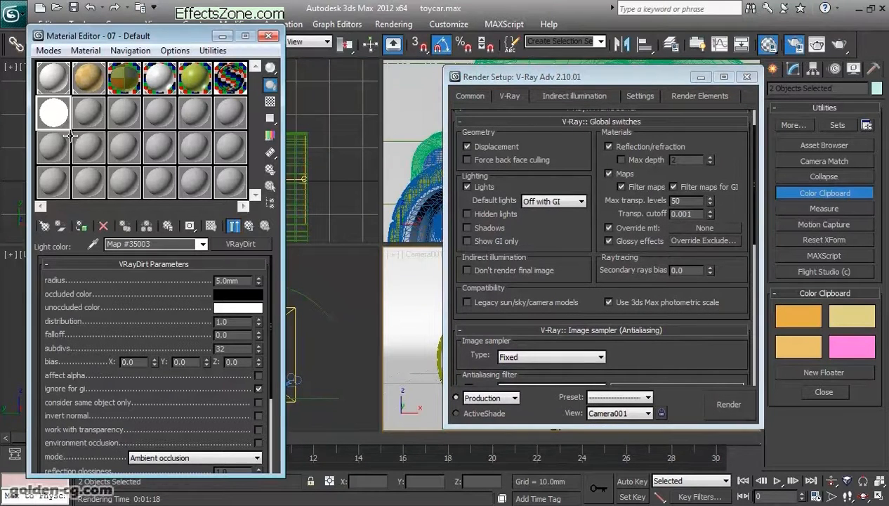
left_click_drag(58, 115, 704, 228)
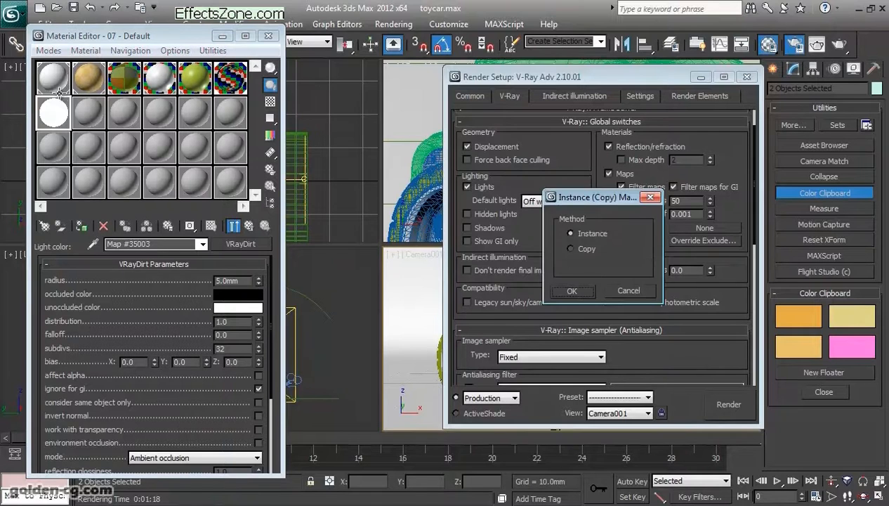
left_click(572, 291)
scroll(601, 281, "down", 2)
scroll(601, 281, "up", 3)
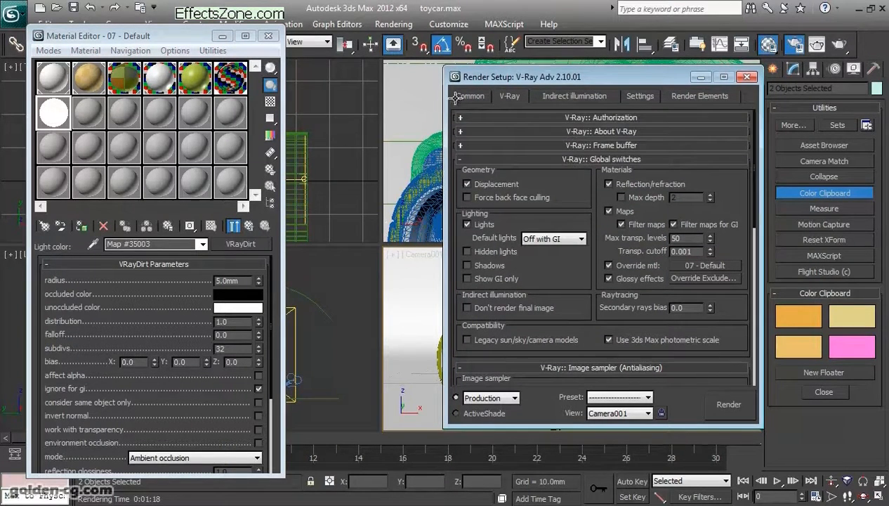
- Check the antialiasing filter options, keep Catmull-Rom, and set color mapping to Linear multiply with gamma 1.0
scroll(455, 97, "down", 3)
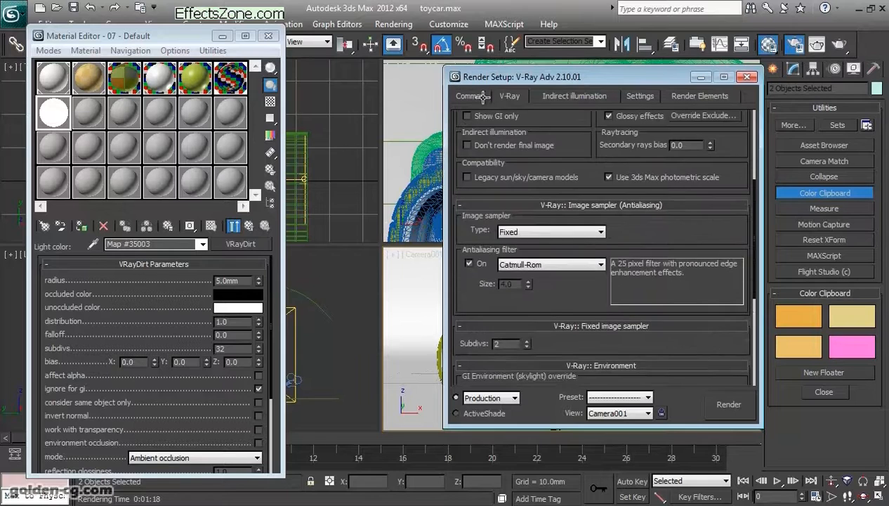
left_click(539, 264)
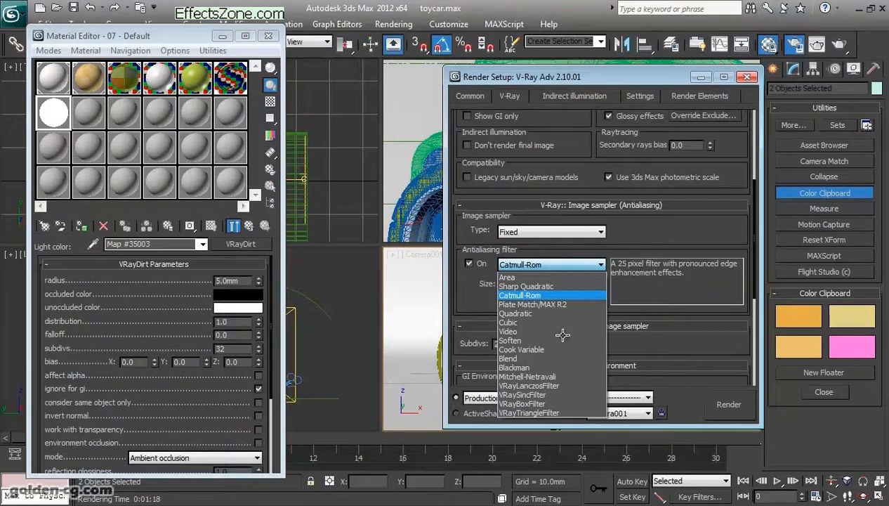
left_click(503, 98)
scroll(512, 95, "down", 3)
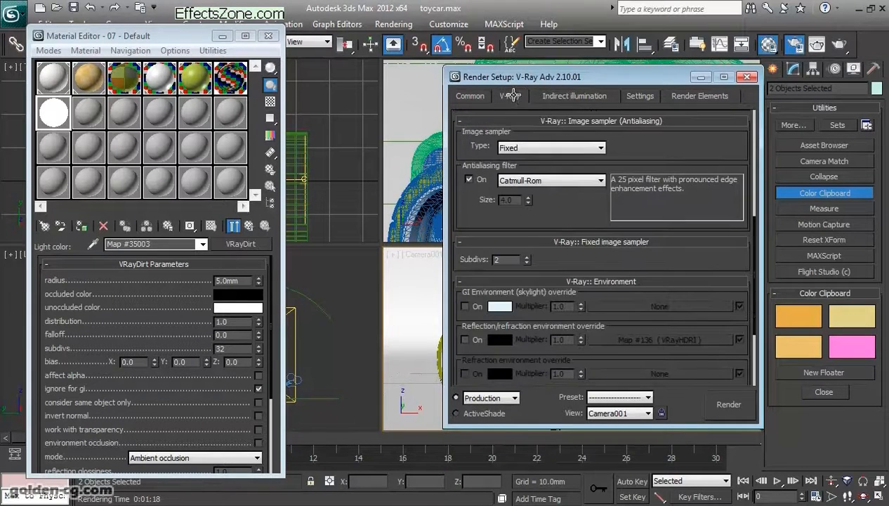
scroll(523, 298, "down", 3)
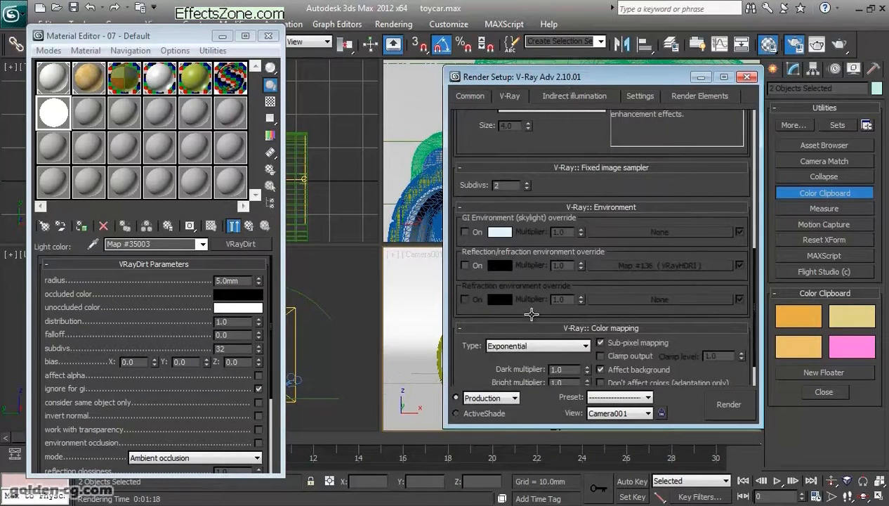
scroll(532, 314, "down", 2)
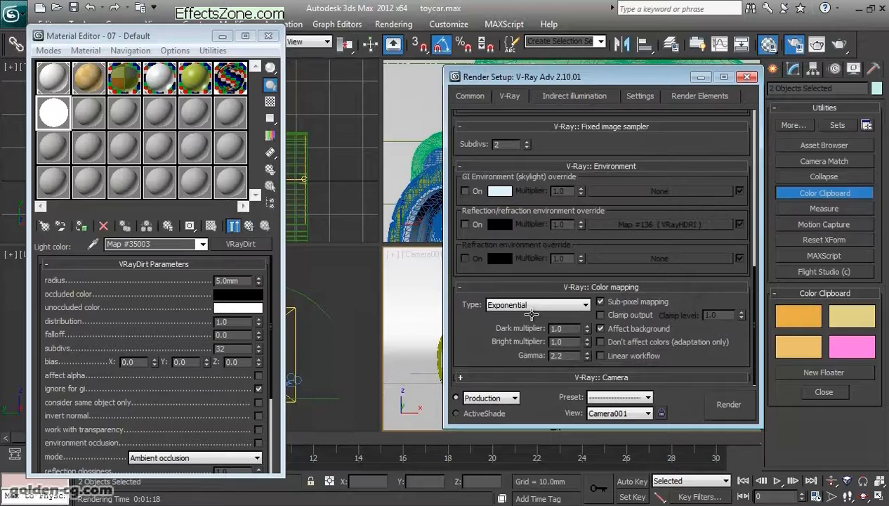
left_click(532, 307)
left_click(531, 314)
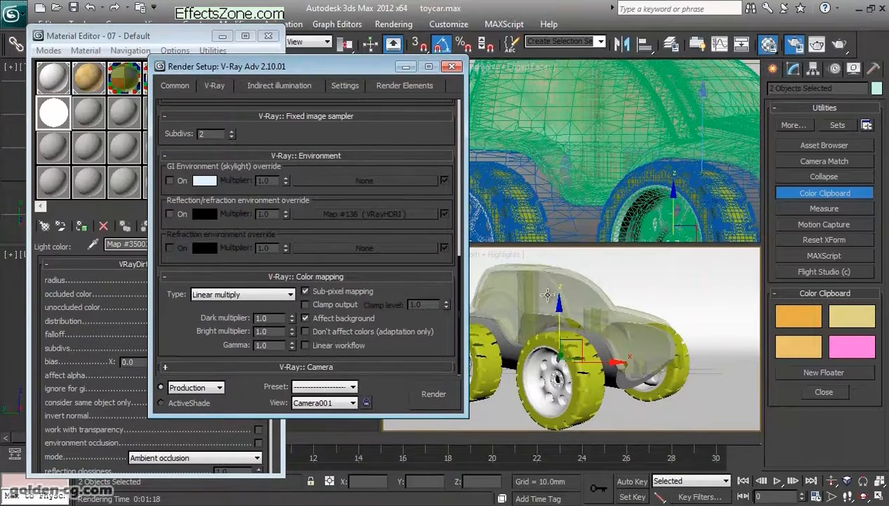
- Render the car's ambient occlusion pass with the RGB color channel displayed, stopping to adjust the VRayDirt radius and rendering again
key("shift+q")
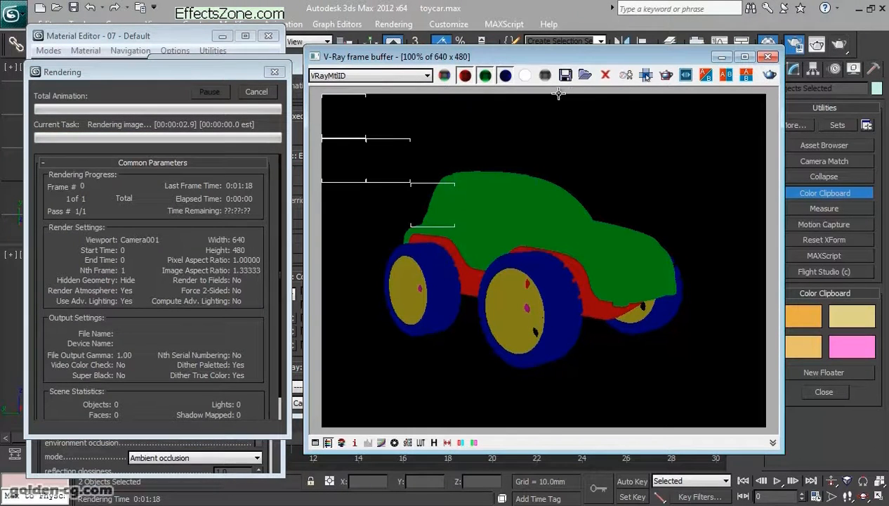
left_click(419, 75)
key("Return")
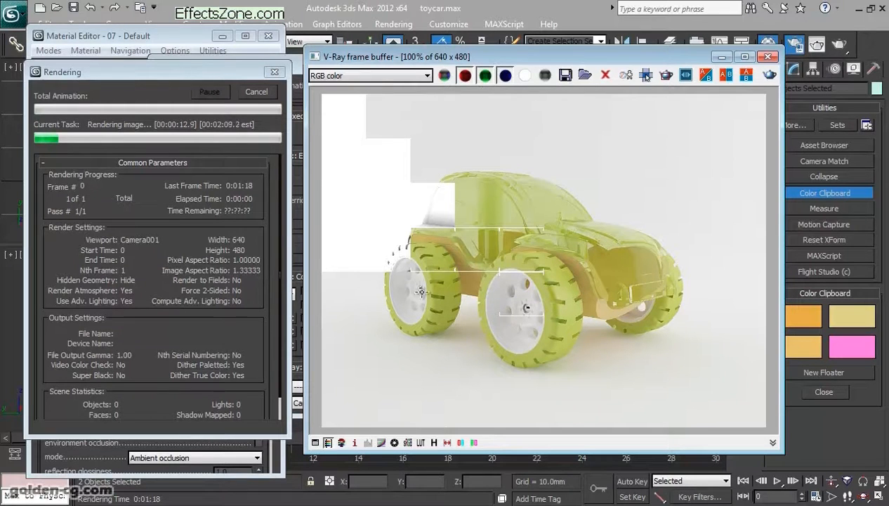
scroll(450, 98, "up", 2)
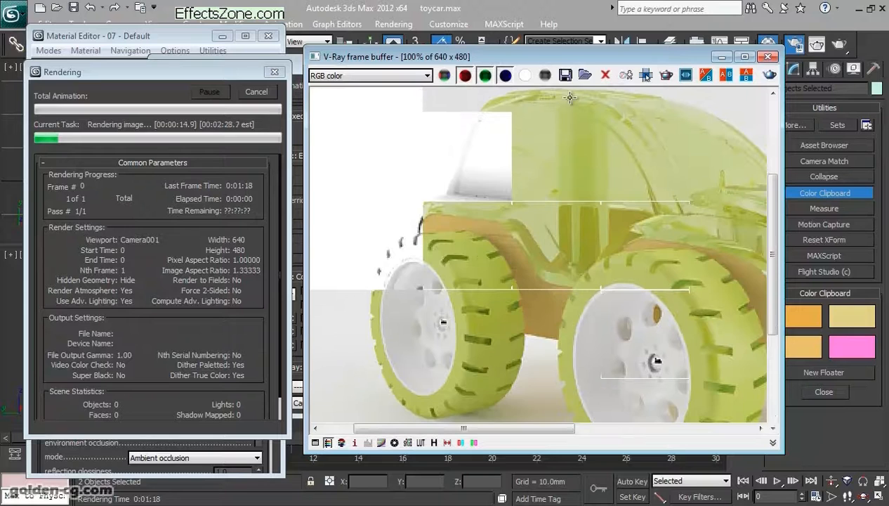
scroll(570, 99, "down", 2)
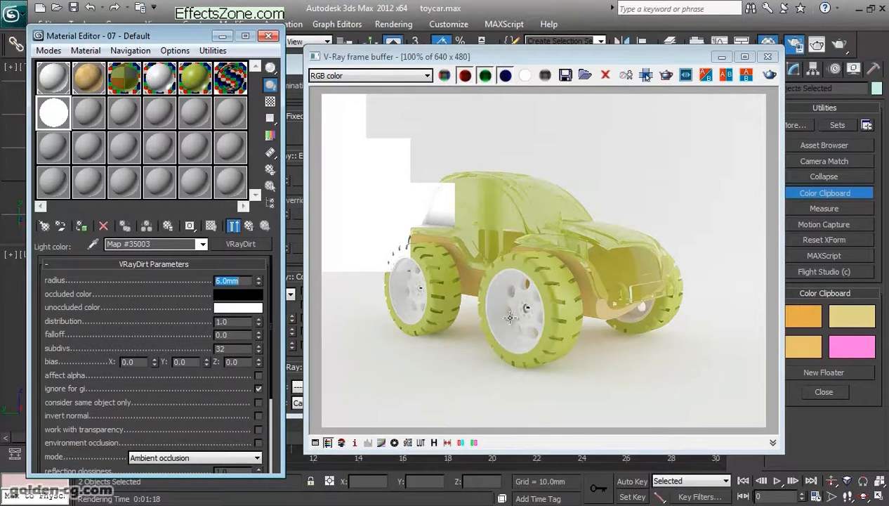
left_click(769, 76)
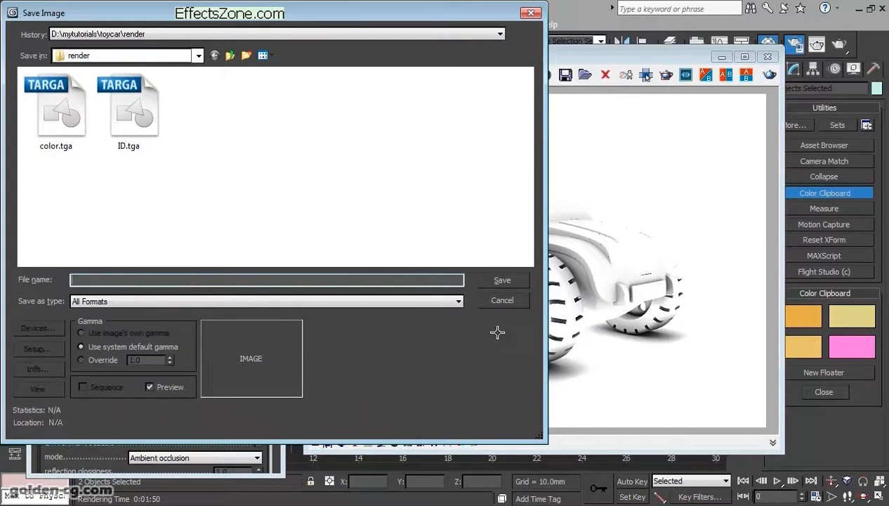
- Save the ambient occlusion render as AO.tga in the render folder with 24 bits per pixel and system default gamma
type("AO.tga")
key("Return")
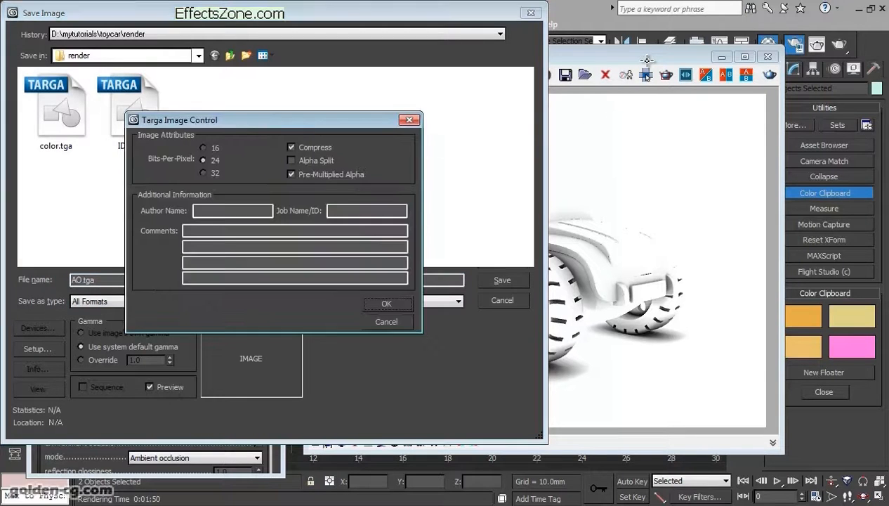
key("Return")
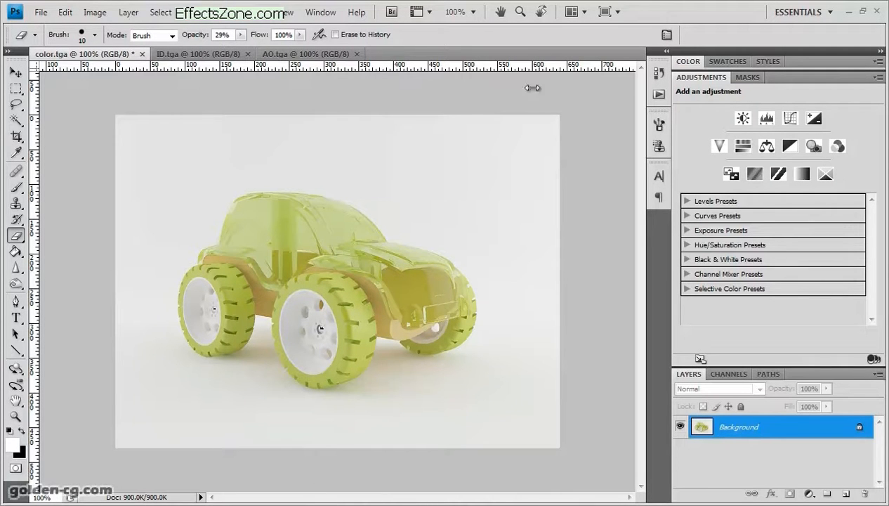
- In Photoshop, copy the whole ID.tga image and paste it into color.tga as a new layer
left_click(224, 56)
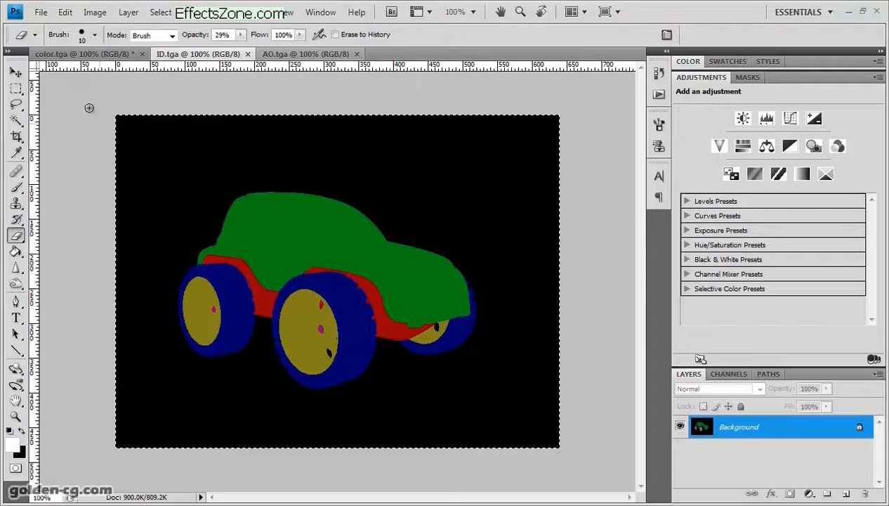
left_click(84, 54)
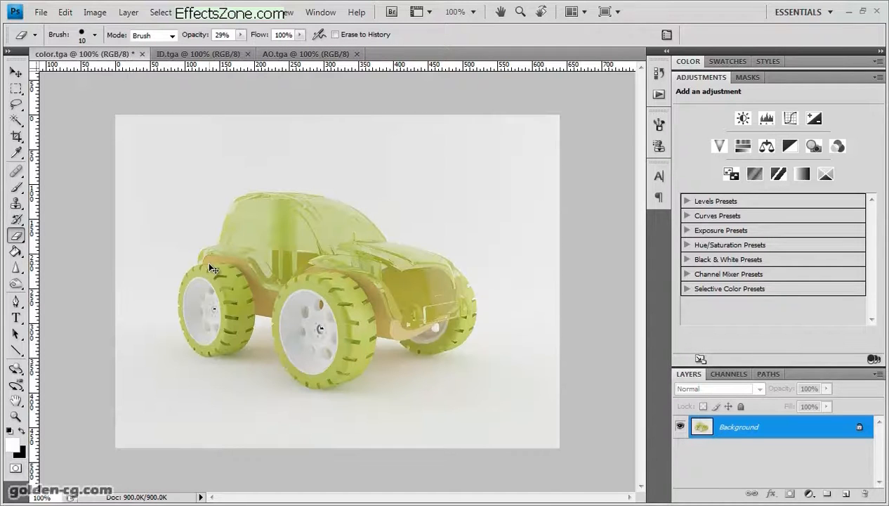
key("ctrl+v")
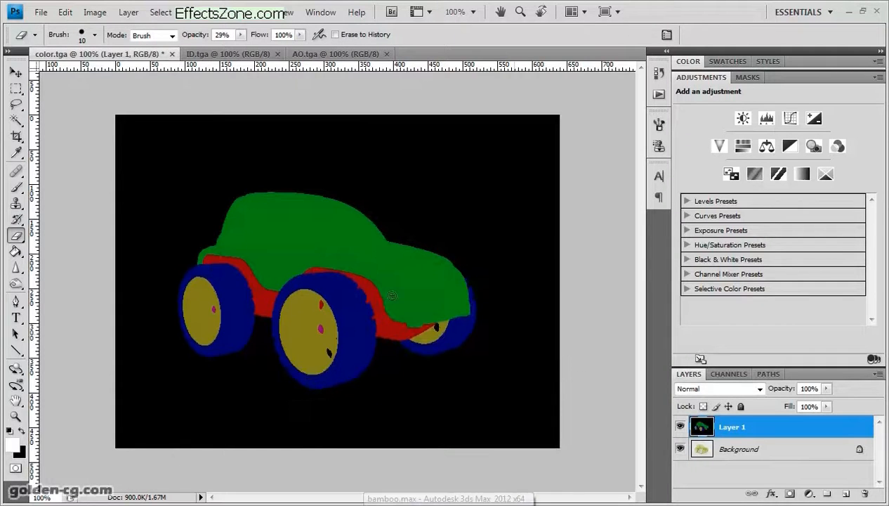
- Select the green car body on Layer 1 with the Magic Wand at tolerance 10, and hide that layer
left_click(15, 119)
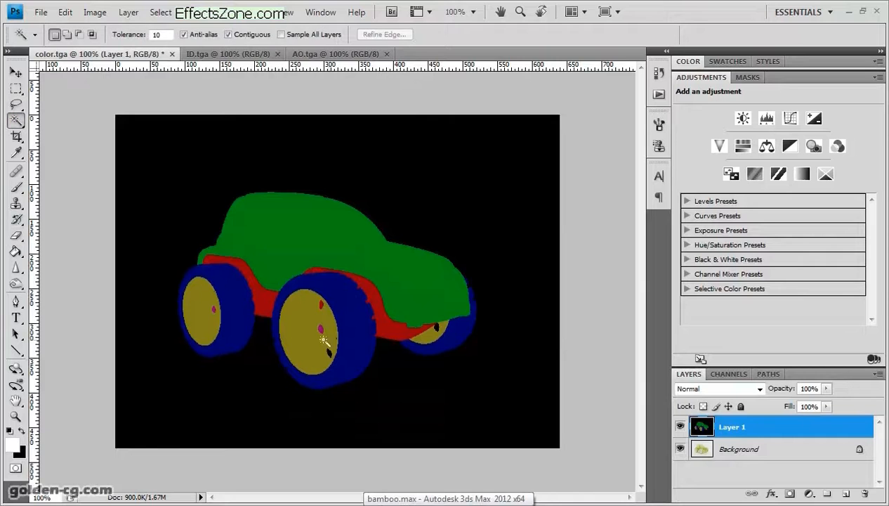
left_click(311, 251)
left_click(680, 426)
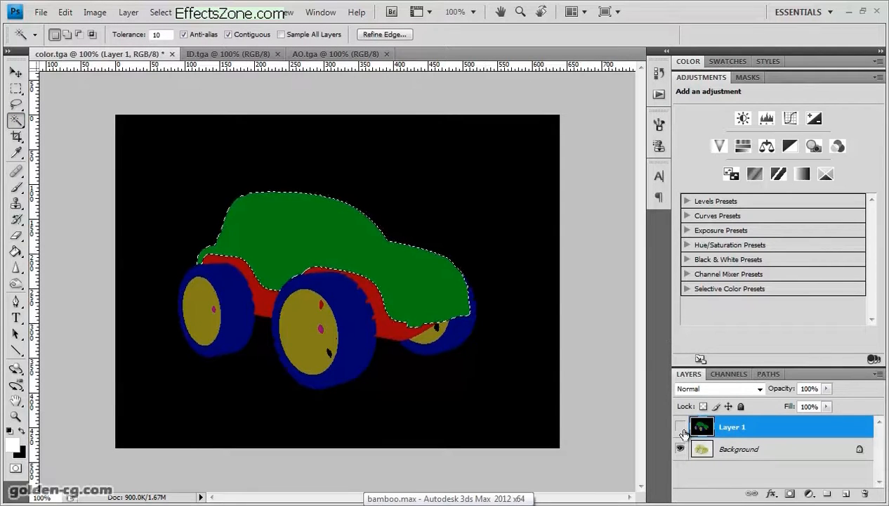
- Select the yellow hubs of the three wheels on Layer 1 with the Magic Wand, and hide that layer
left_click(678, 427)
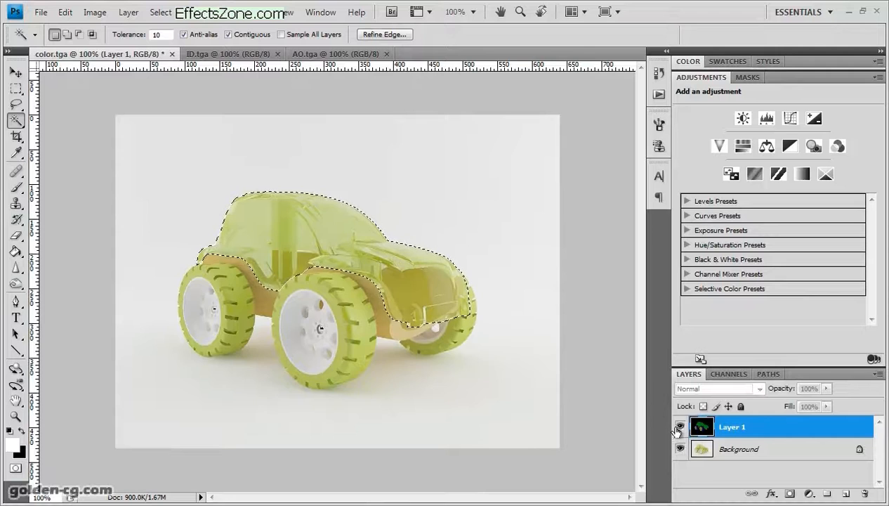
left_click(301, 322)
left_click(202, 310, "shift")
left_click(428, 332, "shift")
left_click(679, 426)
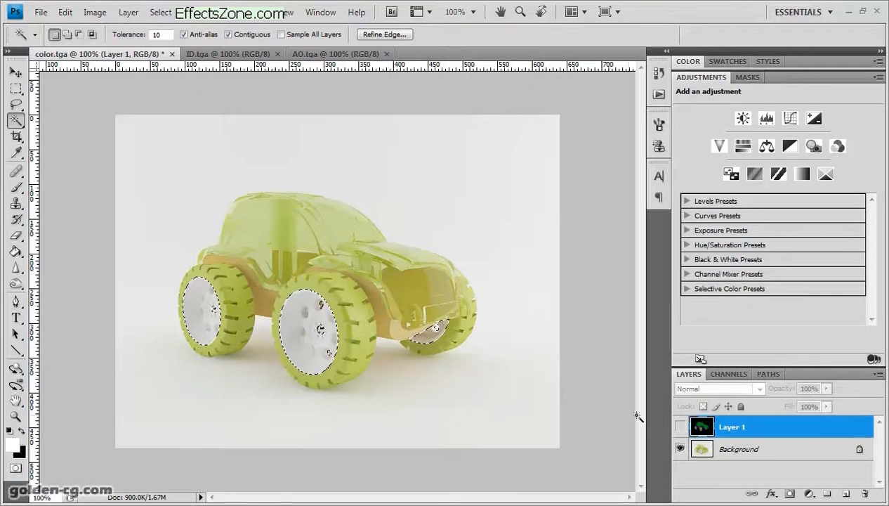
- Select the green car body on Layer 1, hide that layer, and add a Color Balance adjustment layer masked to the selection
left_click(680, 426)
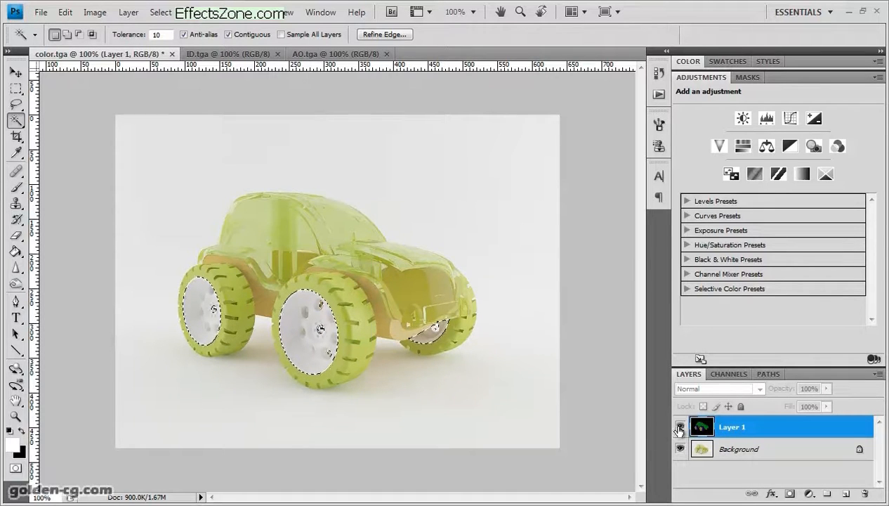
left_click(376, 265)
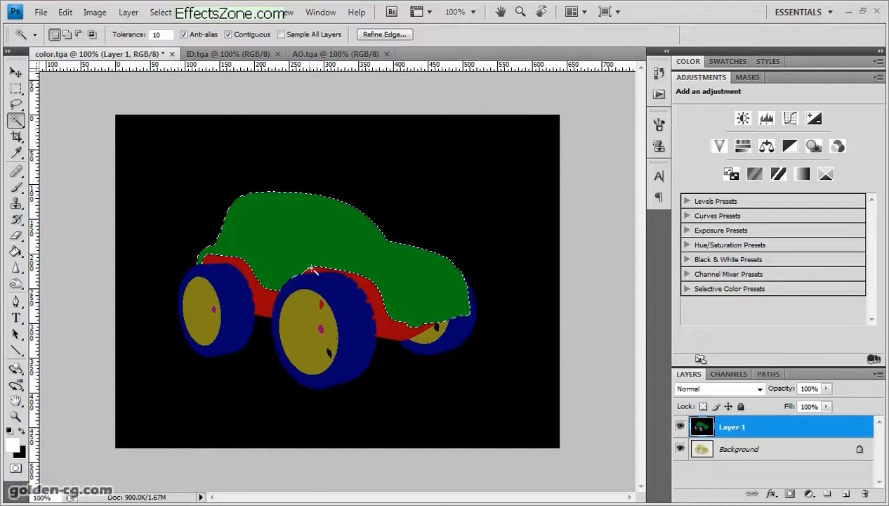
left_click(679, 426)
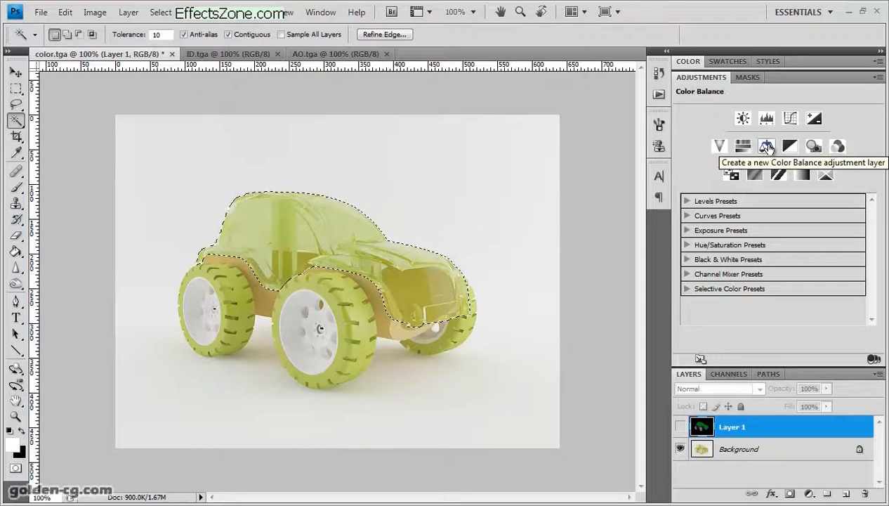
left_click(767, 146)
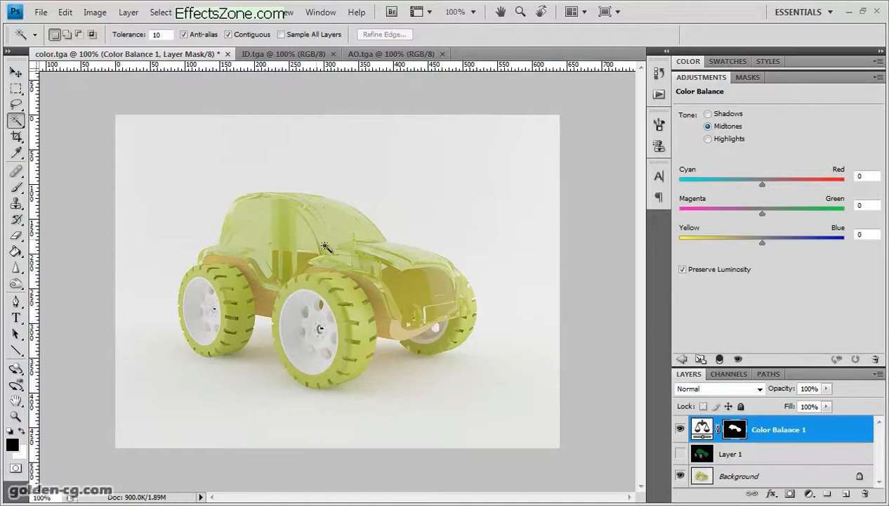
- Try strong green, pink and cyan-green midtone shifts on the car body's Color Balance 1 layer
left_click_drag(761, 211, 867, 218)
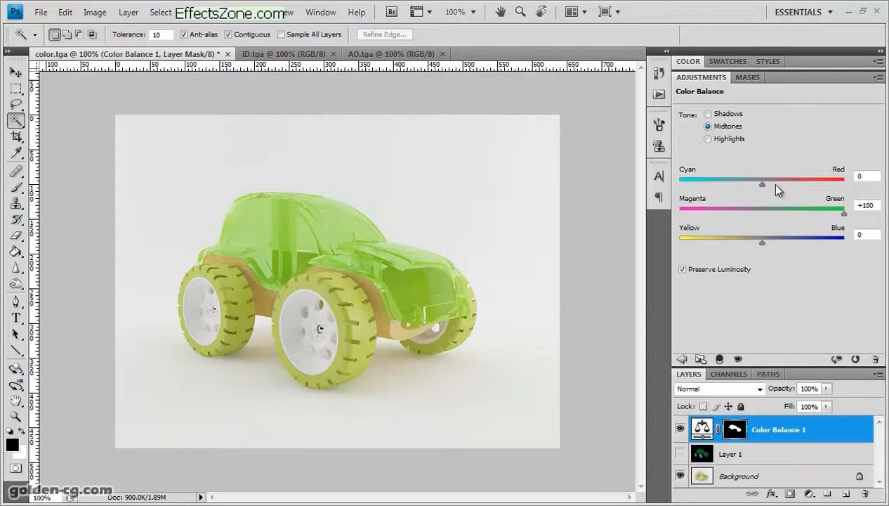
left_click_drag(767, 182, 850, 184)
left_click_drag(837, 215, 619, 219)
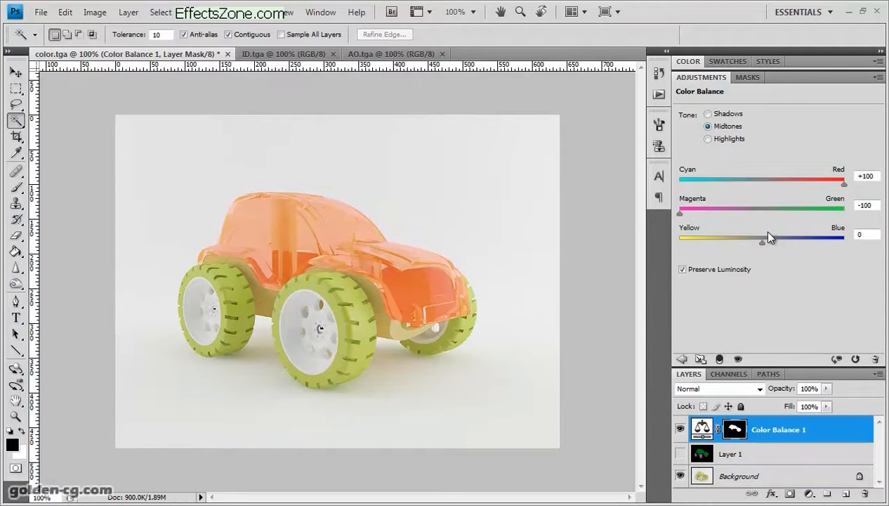
left_click_drag(679, 242, 848, 243)
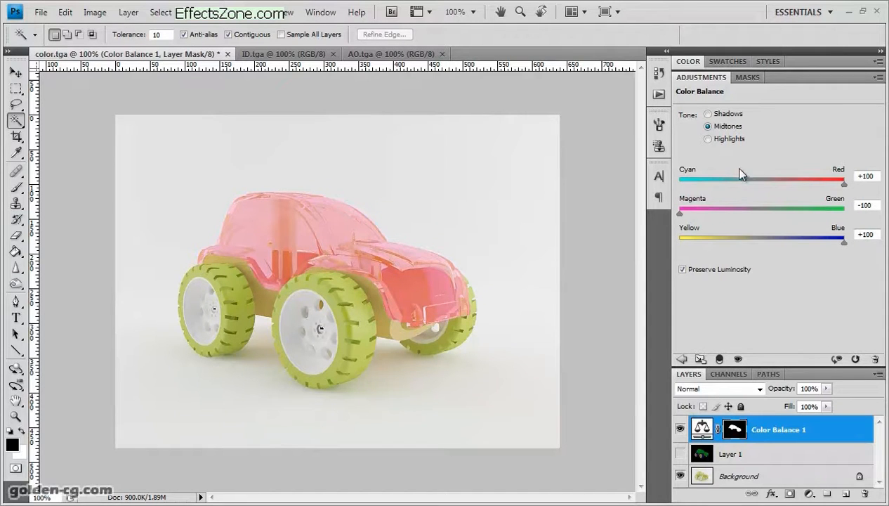
left_click(723, 140)
left_click(723, 127)
left_click_drag(715, 182, 678, 184)
left_click_drag(722, 214, 791, 242)
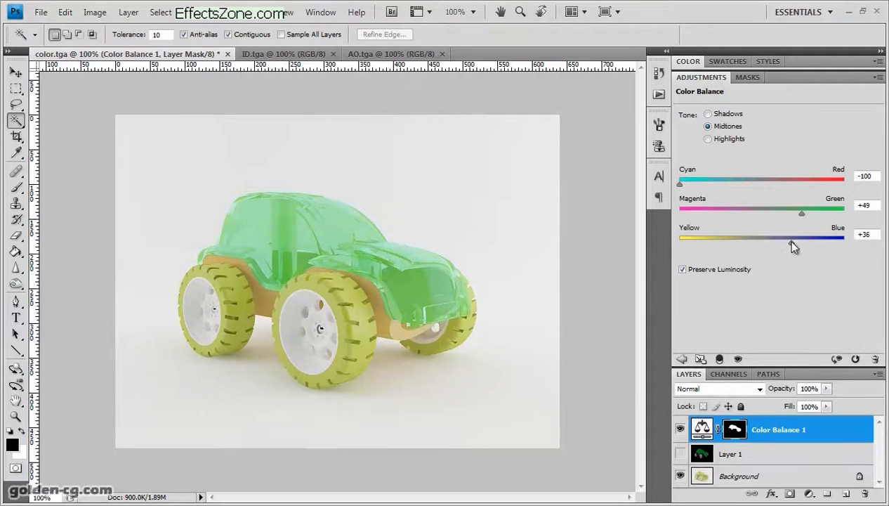
- Reset the car body's Color Balance adjustment and set its Magenta–Green midtone value to +26
left_click(855, 358)
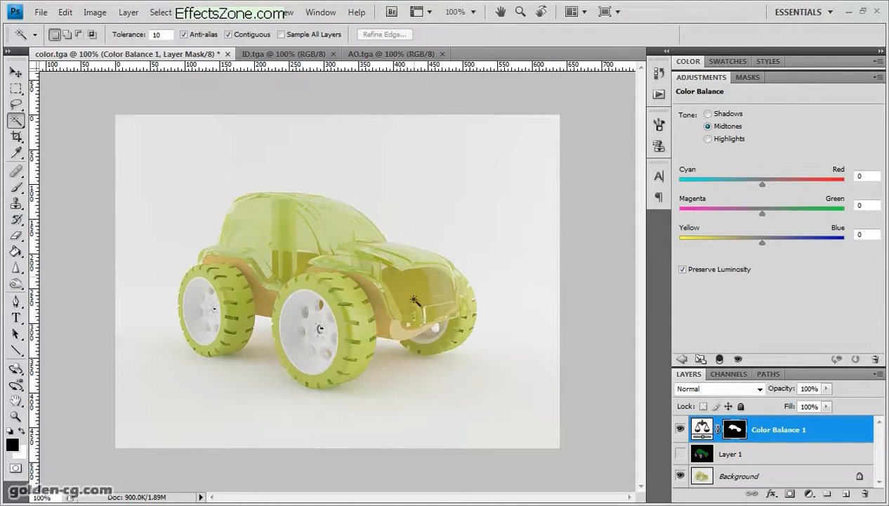
left_click_drag(771, 213, 780, 213)
- Select the blue tires of all three wheels on Layer 1 with the Magic Wand, hide that layer, and activate Color Balance 1
left_click(745, 453)
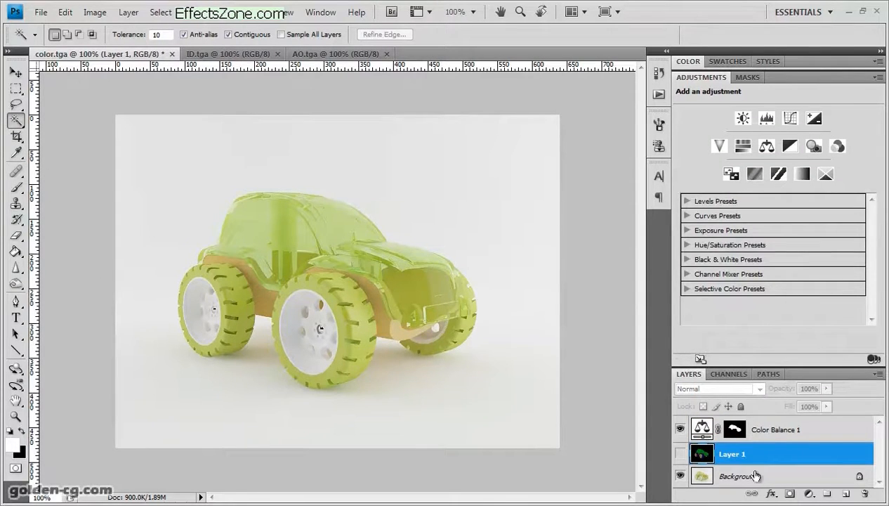
left_click(679, 452)
left_click(348, 317)
left_click(239, 309, "shift")
left_click(470, 338, "shift")
left_click(472, 286, "shift")
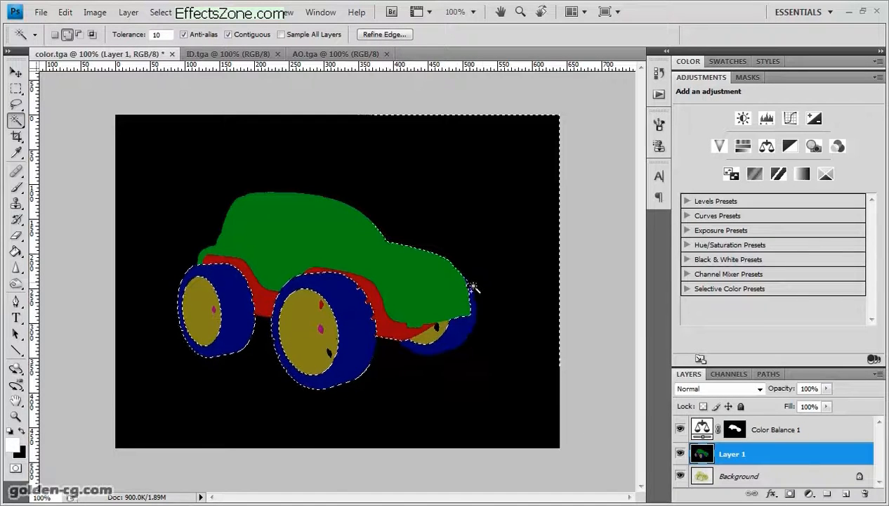
key("ctrl+z")
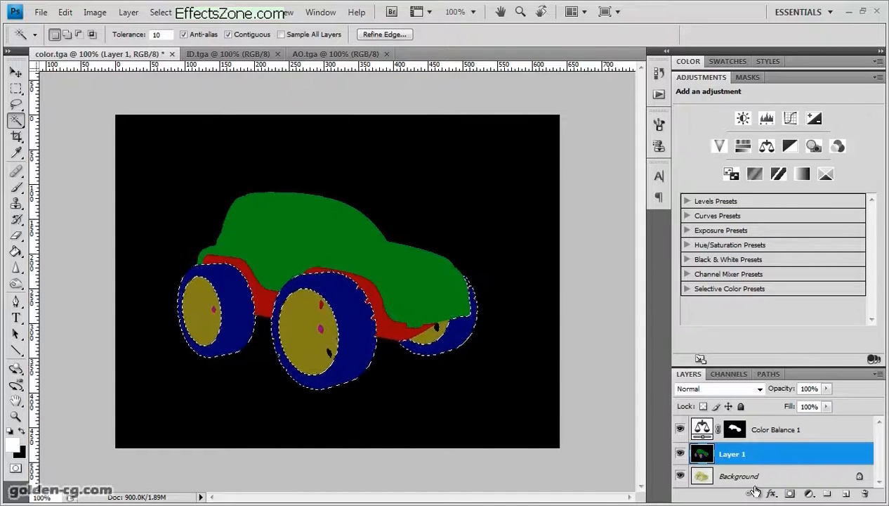
left_click(780, 429)
left_click(680, 454)
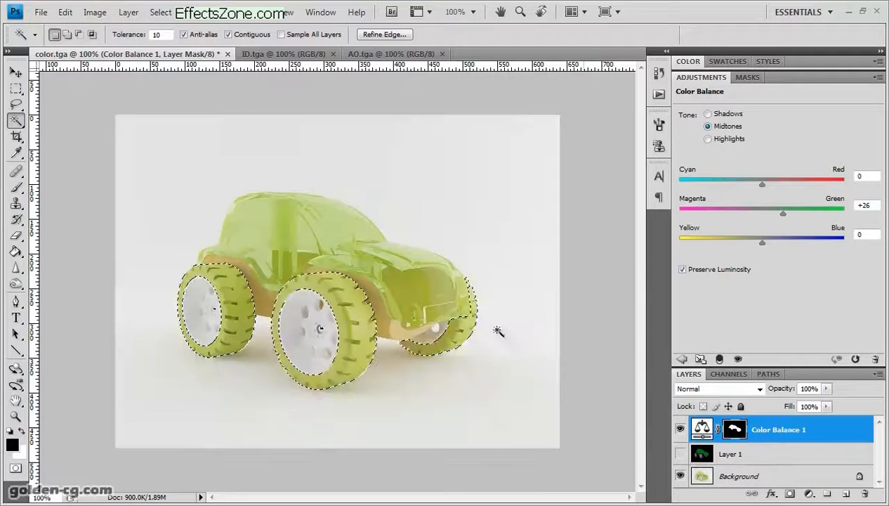
- Add a Color Balance adjustment layer masked to the tires, with the Magenta–Green midtone value at +31
left_click(681, 359)
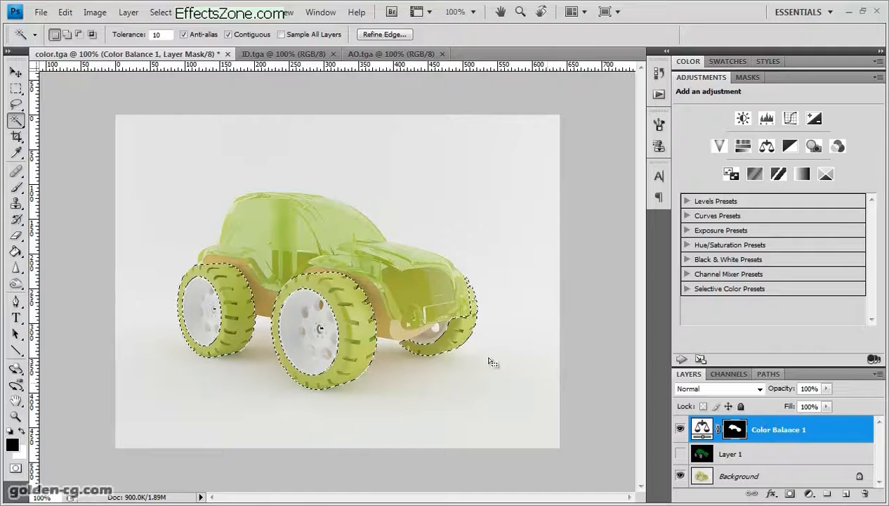
left_click(767, 146)
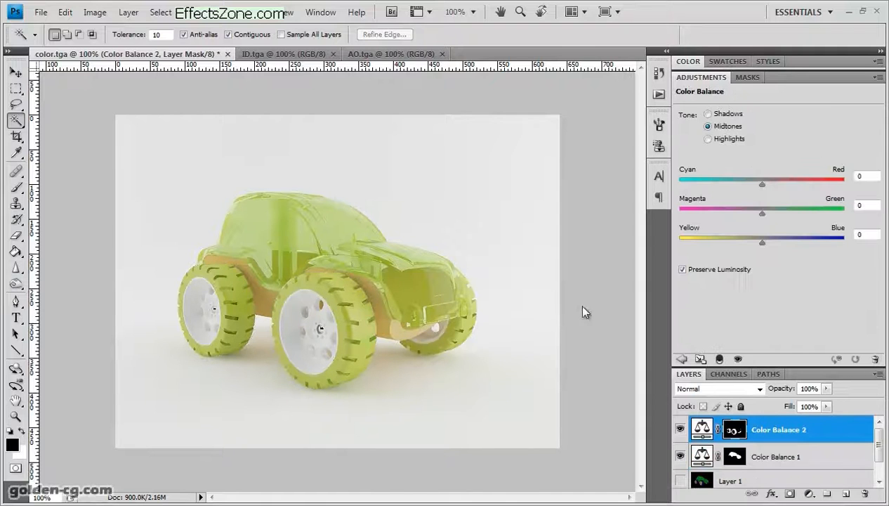
left_click_drag(764, 214, 787, 213)
- Compare the car with and without the two Color Balance layers
left_click(680, 428)
left_click(681, 457)
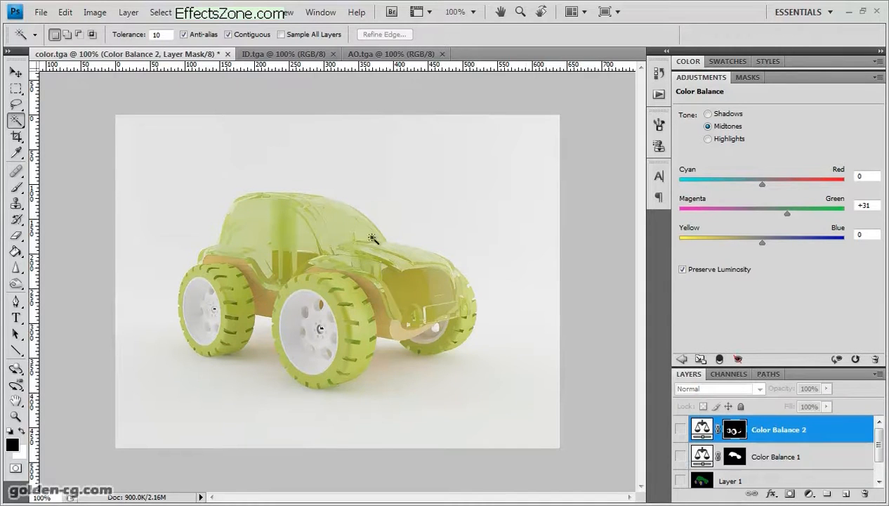
left_click(680, 457)
left_click(680, 430)
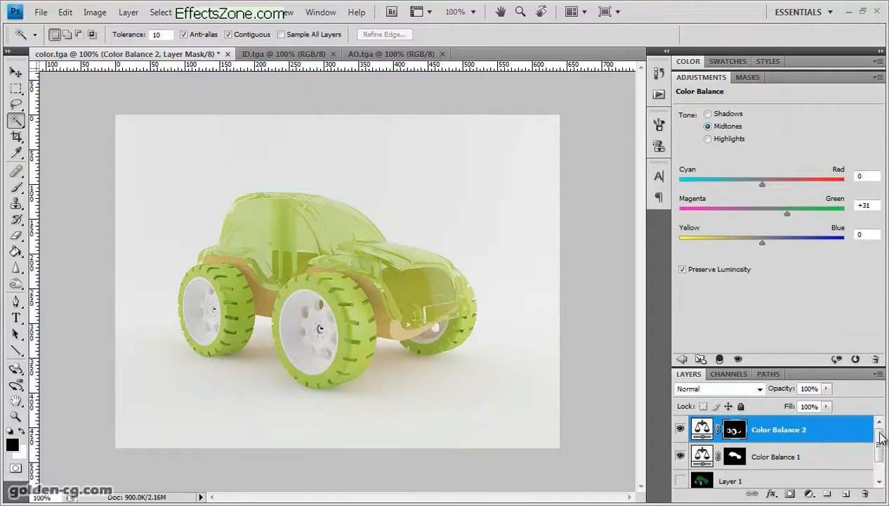
- Add a Levels adjustment layer above Color Balance 2 with input black point 11 and white point 238
scroll(879, 437, "down", 1)
left_click(681, 358)
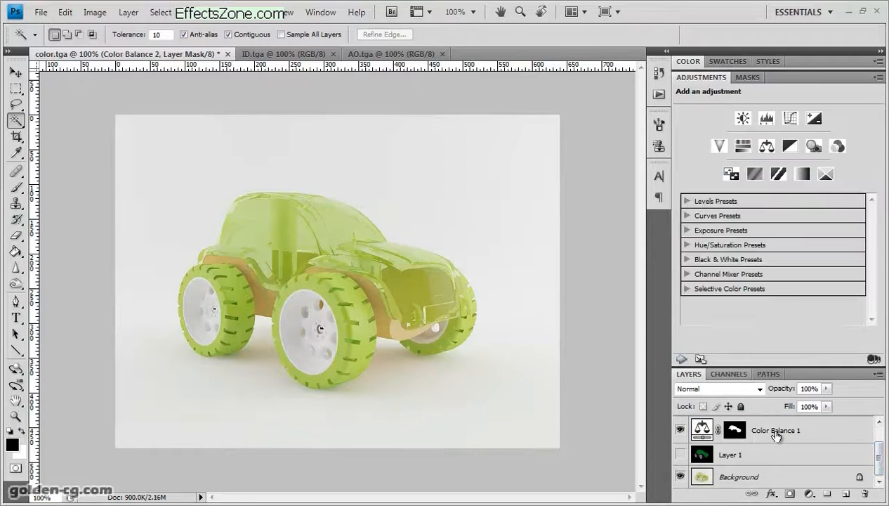
scroll(878, 455, "up", 1)
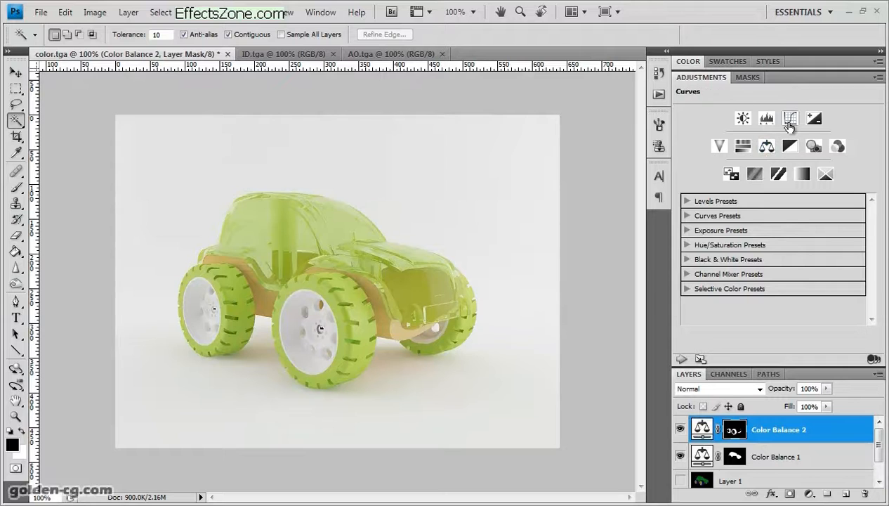
left_click(769, 121)
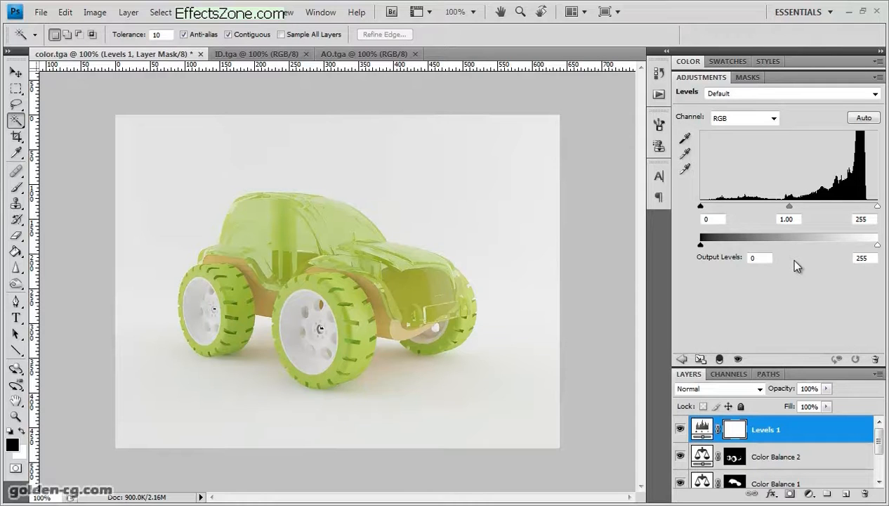
left_click_drag(877, 206, 865, 206)
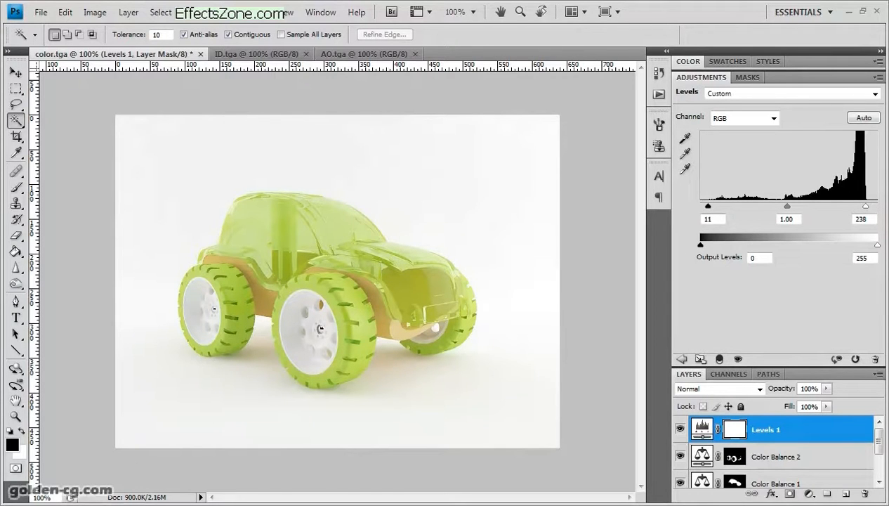
- Compare the image's brightness and contrast with and without the Levels 1 layer
left_click(680, 429)
left_click(680, 429)
left_click(680, 429)
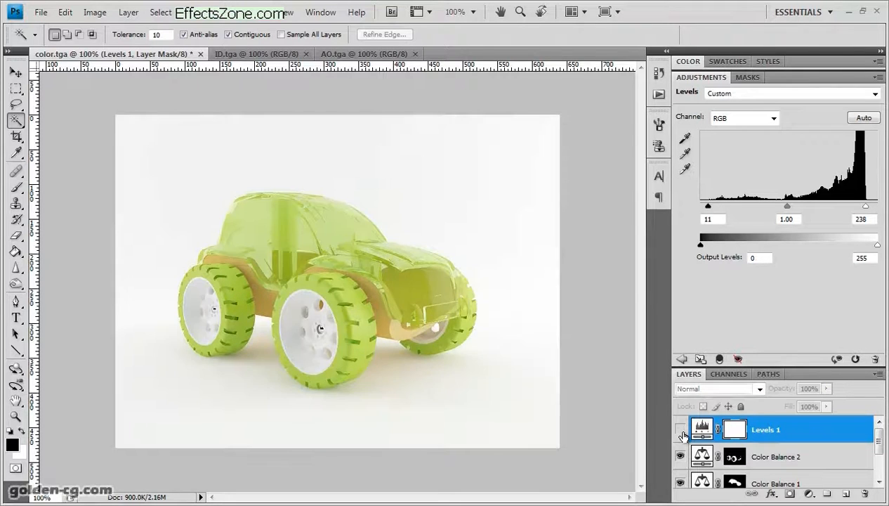
left_click(681, 430)
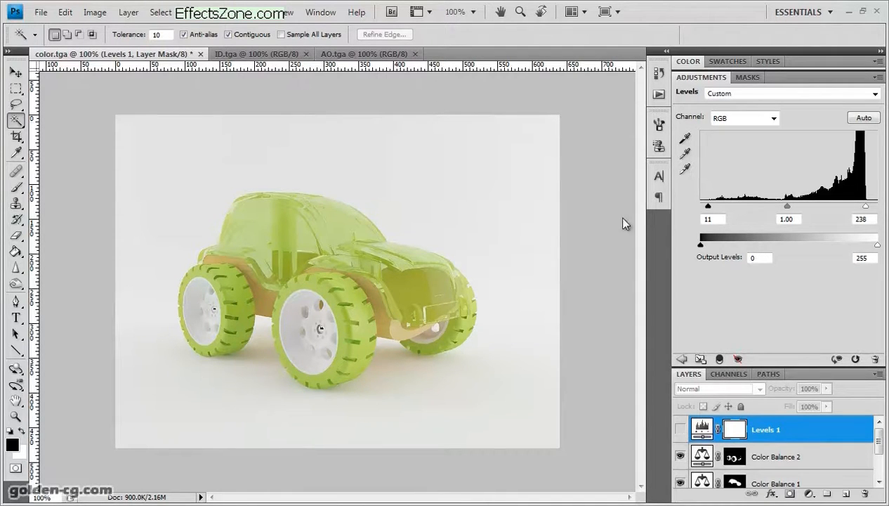
left_click(679, 430)
left_click(679, 430)
left_click(679, 431)
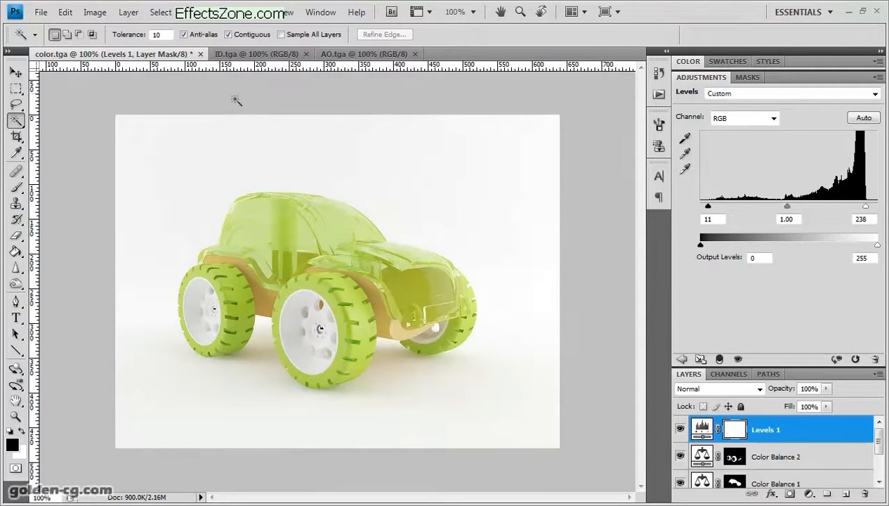
left_click(679, 430)
left_click(680, 431)
left_click(679, 432)
left_click(680, 432)
- Refine the Levels 1 input black point to 12 and white point to 239
left_click_drag(865, 205, 864, 206)
left_click_drag(708, 206, 708, 206)
left_click(680, 429)
left_click(680, 429)
- Copy the whole AO.tga image and paste it into color.tga as a new layer above Levels 1
left_click(362, 54)
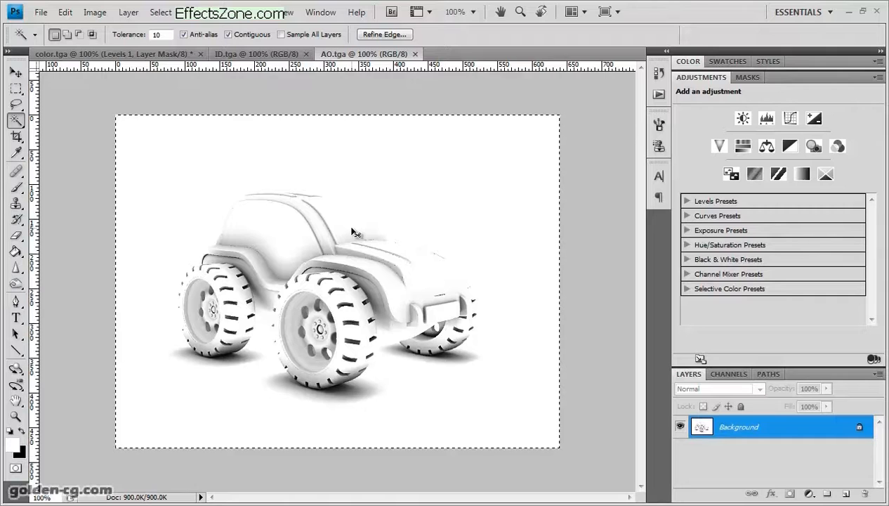
left_click(122, 56)
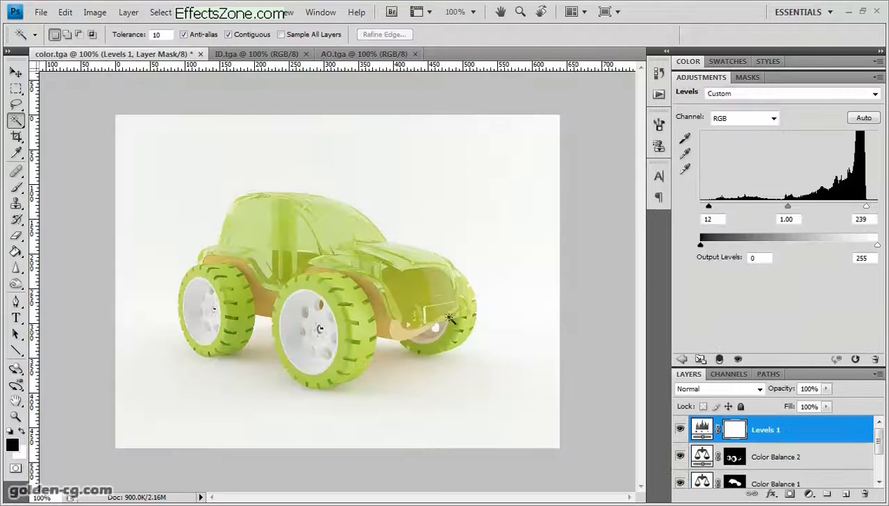
key("ctrl+v")
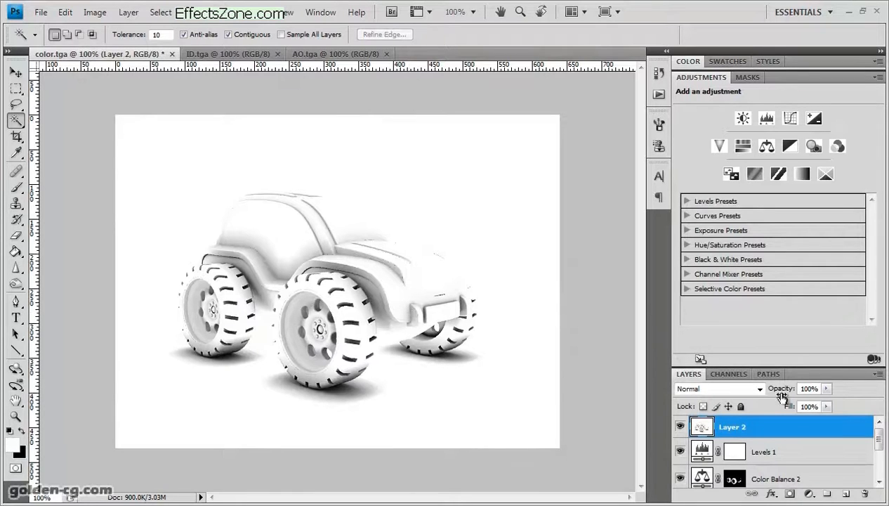
- Set the ambient occlusion layer's blend mode to Multiply and its opacity to 29%
left_click(757, 388)
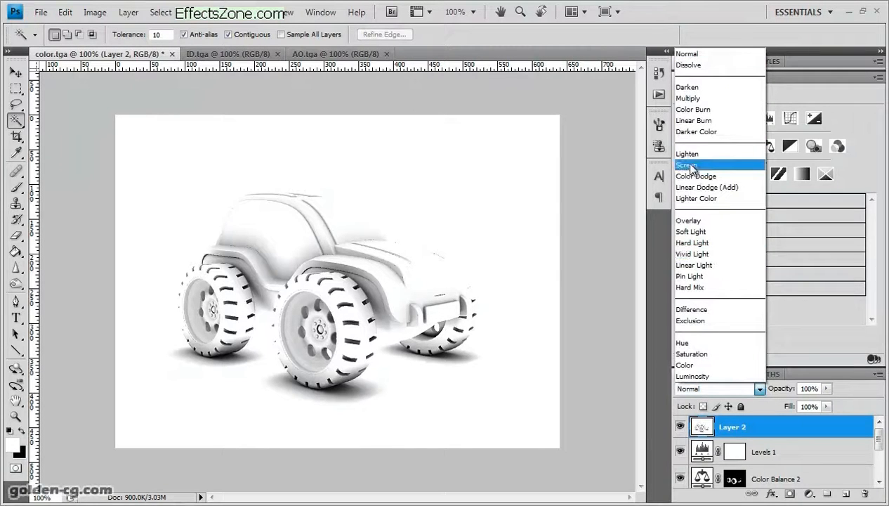
left_click(704, 99)
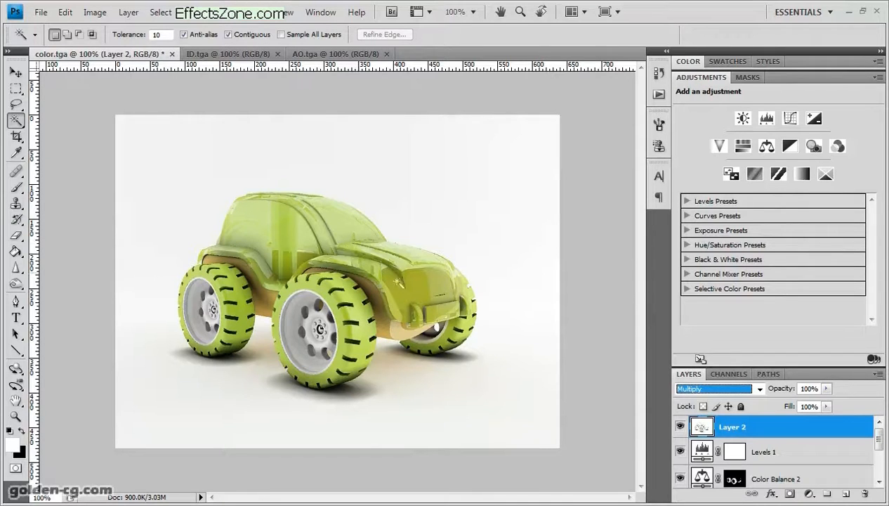
left_click_drag(826, 390, 777, 405)
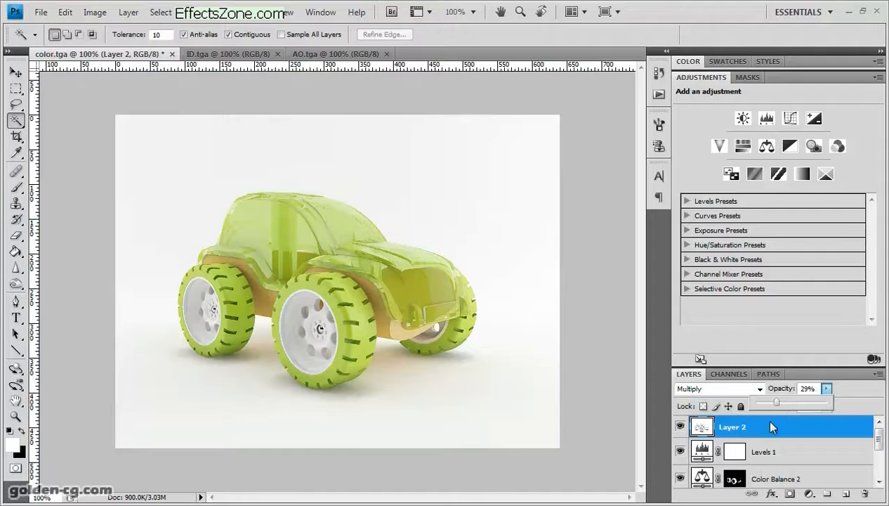
- Compare the car's contact shadows and surface detail with and without the ambient occlusion layer
left_click(680, 426)
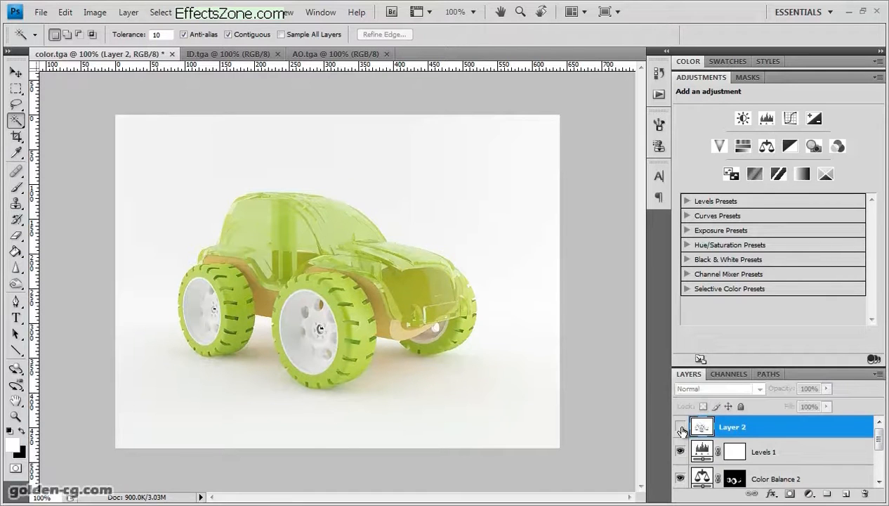
left_click(681, 429)
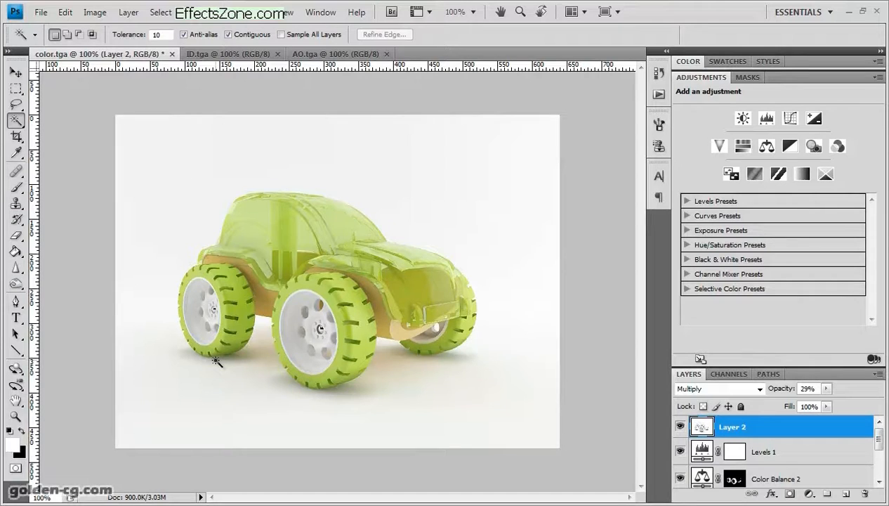
left_click(680, 426)
left_click(684, 428)
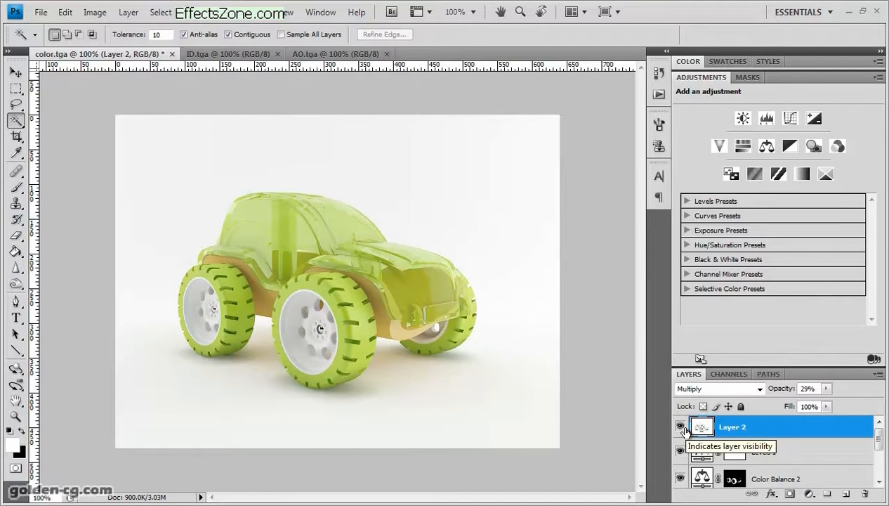
left_click(680, 426)
left_click(680, 426)
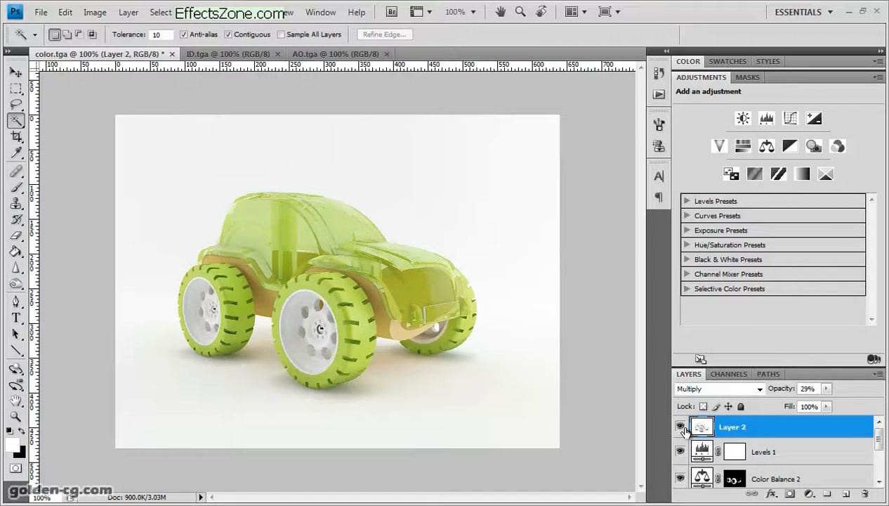
left_click(680, 426)
left_click(681, 427)
left_click(679, 427)
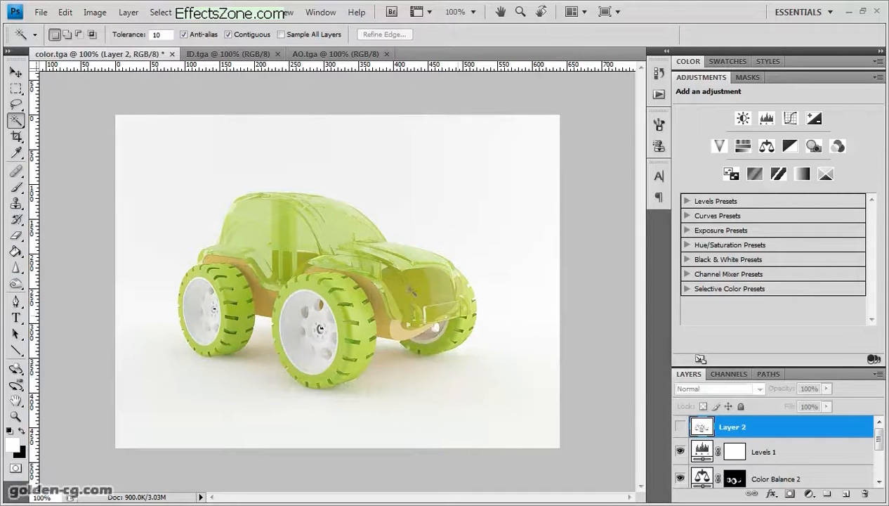
left_click(680, 427)
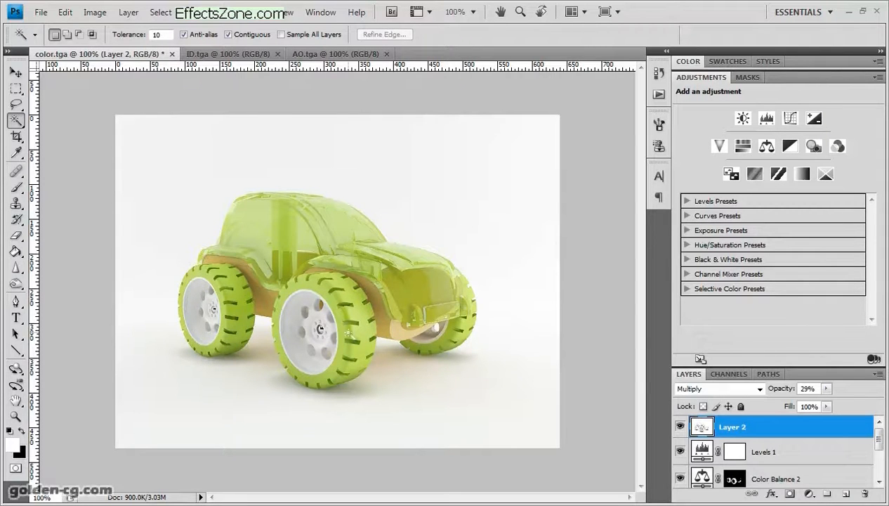
- Erase parts of the ambient occlusion on the two nearest wheels with the Eraser at brush size 10 and 29% opacity
left_click(15, 415)
left_click_drag(215, 246, 445, 401)
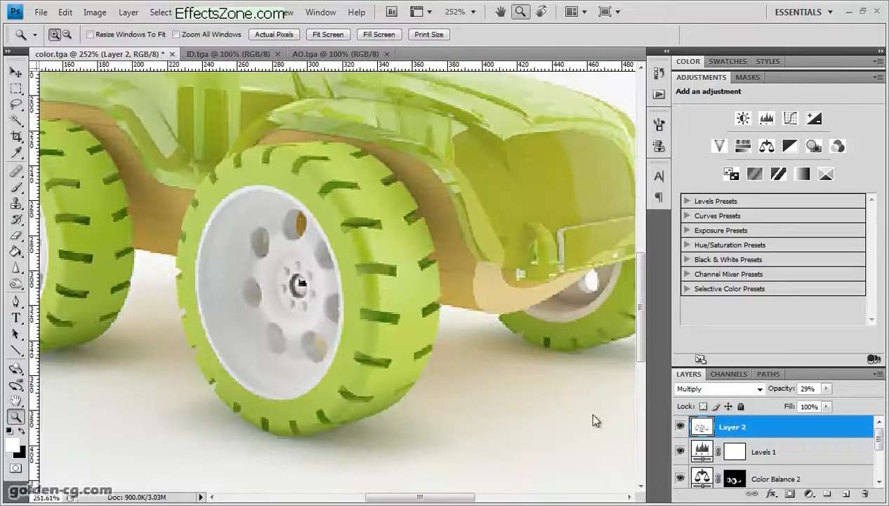
left_click_drag(391, 497, 354, 497)
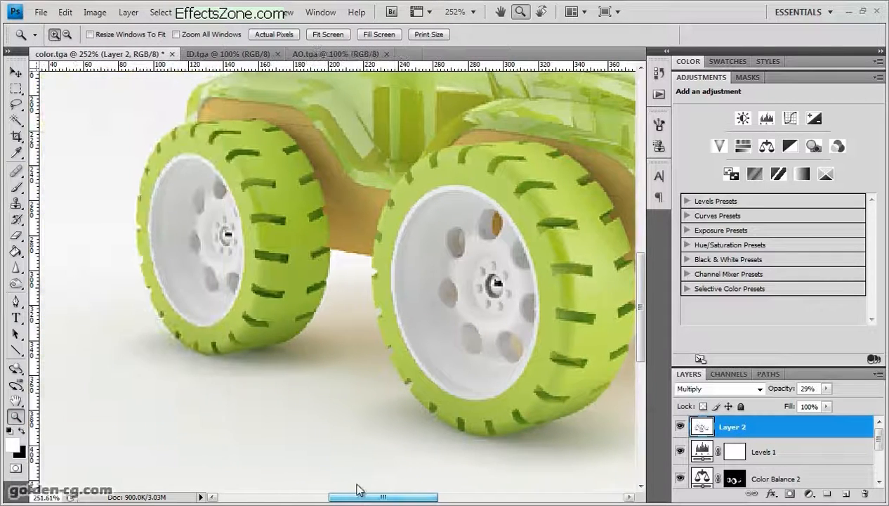
left_click(15, 235)
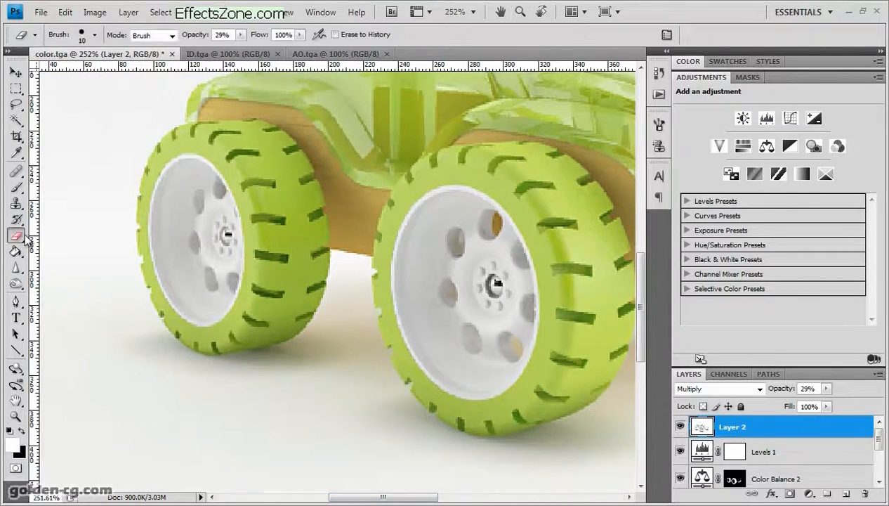
mouse_move(255, 158)
left_mouse_down()
mouse_move(241, 156)
mouse_move(243, 139)
mouse_move(222, 133)
left_mouse_up()
mouse_move(282, 223)
left_mouse_down()
mouse_move(282, 252)
mouse_move(284, 193)
mouse_move(274, 312)
mouse_move(262, 230)
mouse_move(274, 285)
mouse_move(271, 277)
mouse_move(211, 345)
mouse_move(309, 258)
mouse_move(267, 147)
mouse_move(282, 135)
left_mouse_up()
mouse_move(385, 206)
left_mouse_down()
mouse_move(533, 200)
mouse_move(586, 238)
mouse_move(599, 199)
mouse_move(574, 217)
mouse_move(583, 296)
mouse_move(555, 385)
mouse_move(537, 401)
left_mouse_up()
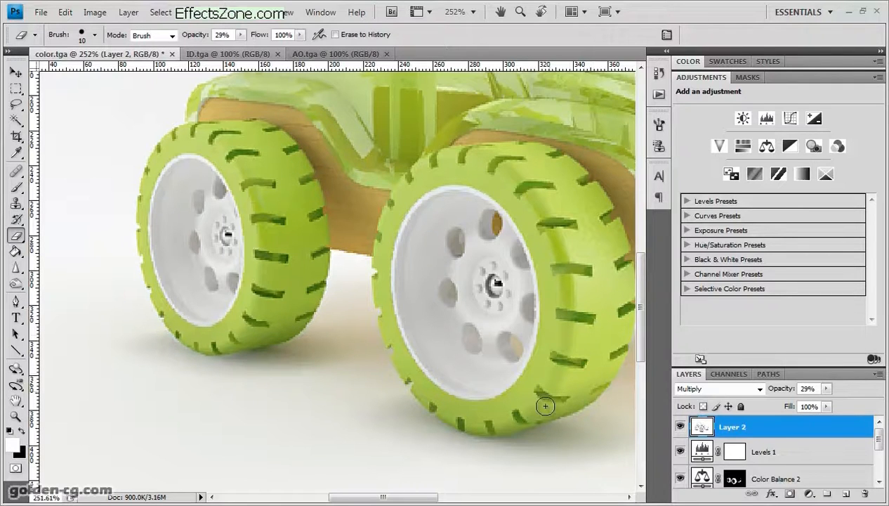
- Compare the wheels before and after erasing using the history states, ending on the last Eraser state at 100% zoom
left_click(659, 73)
left_click(564, 212)
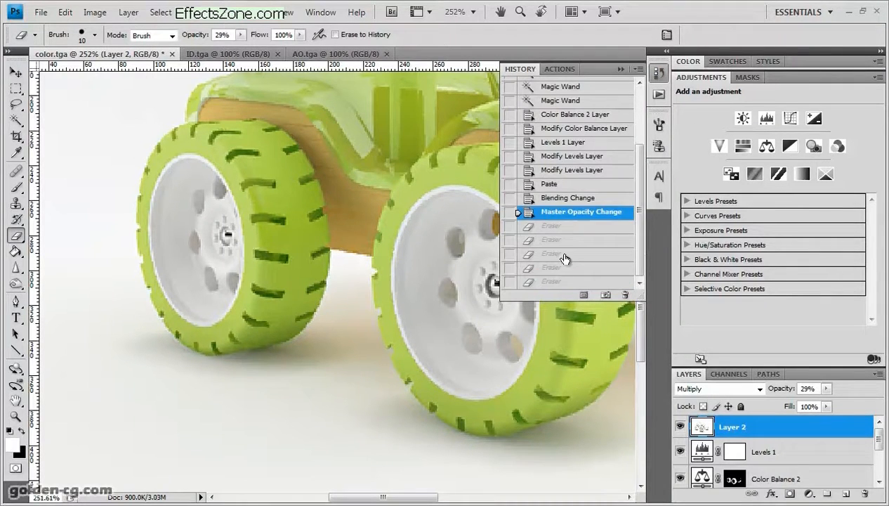
left_click(558, 280)
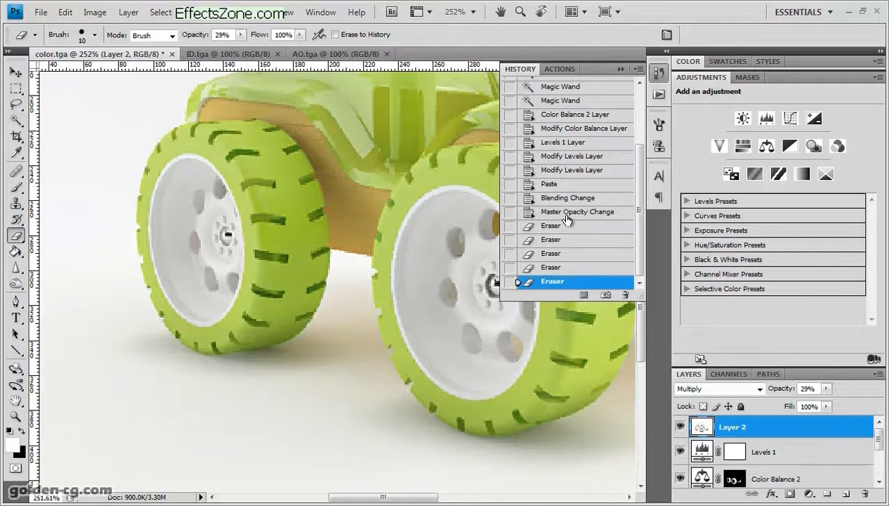
left_click(562, 212)
left_click(557, 284)
key("ctrl+1")
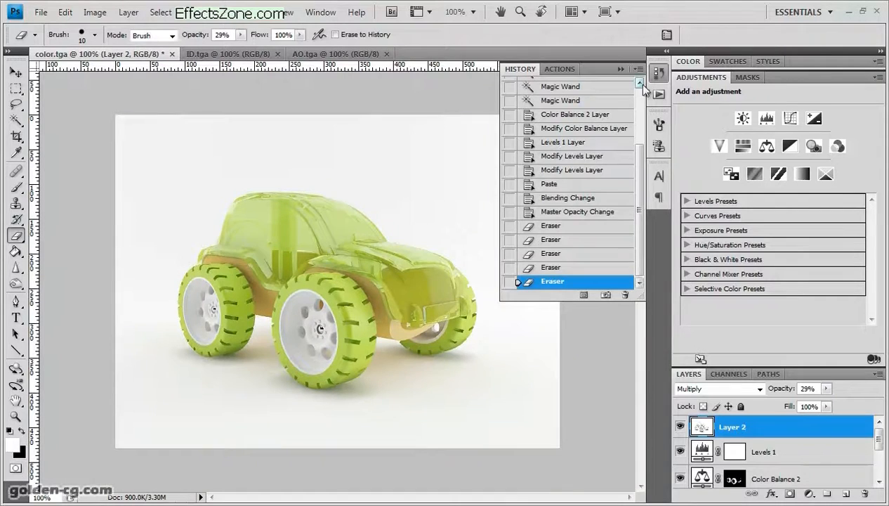
left_click(658, 73)
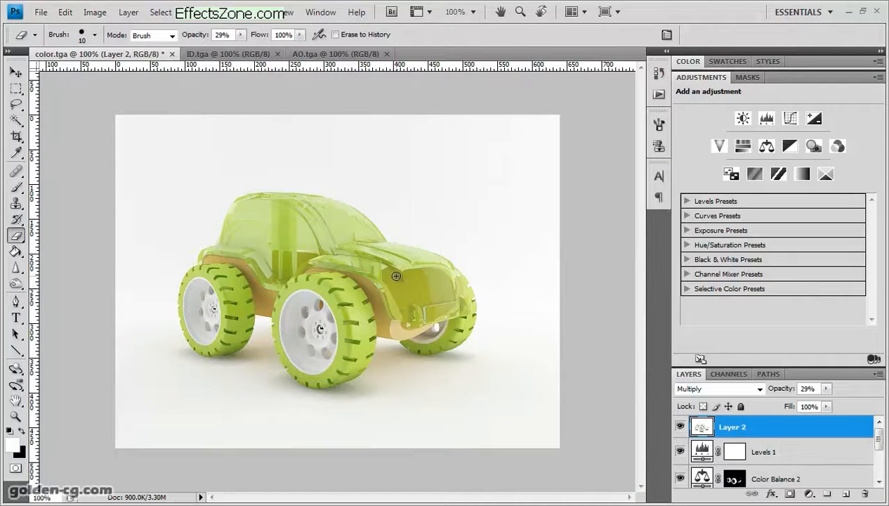